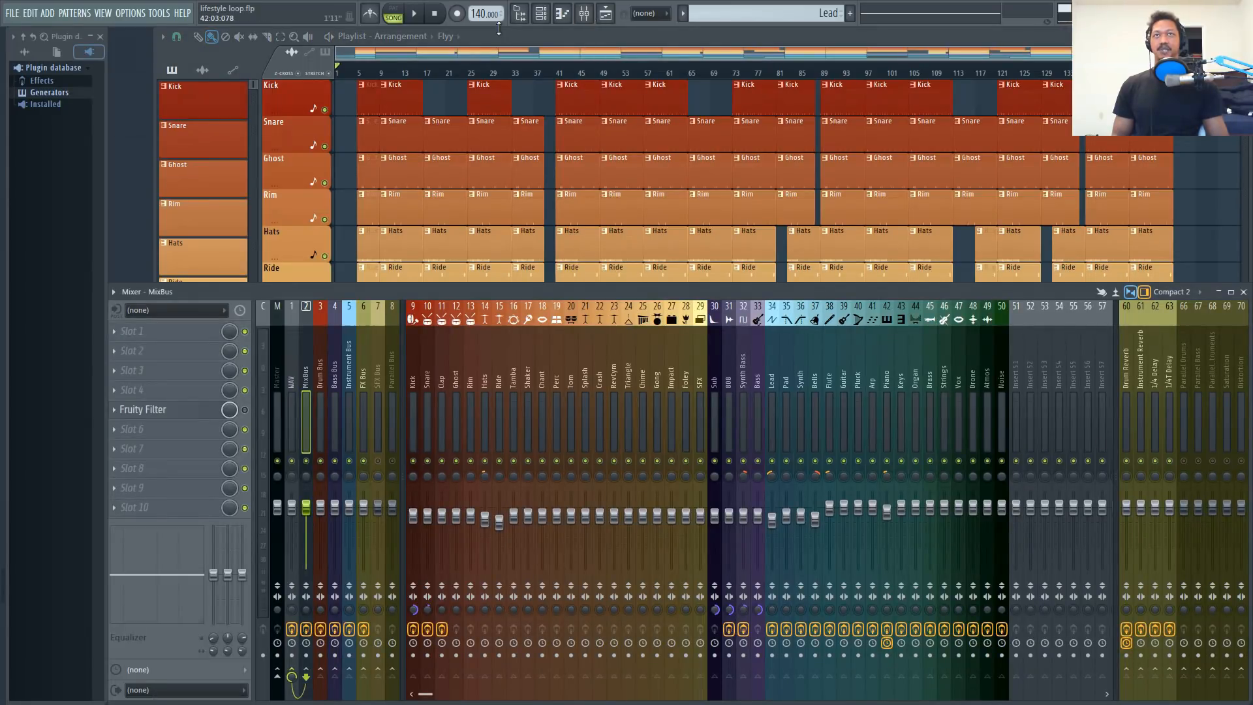
- Hide the mixer and expand the MY DRUMS folder in the browser's full folder list
{"action": "key", "text": "F9"}
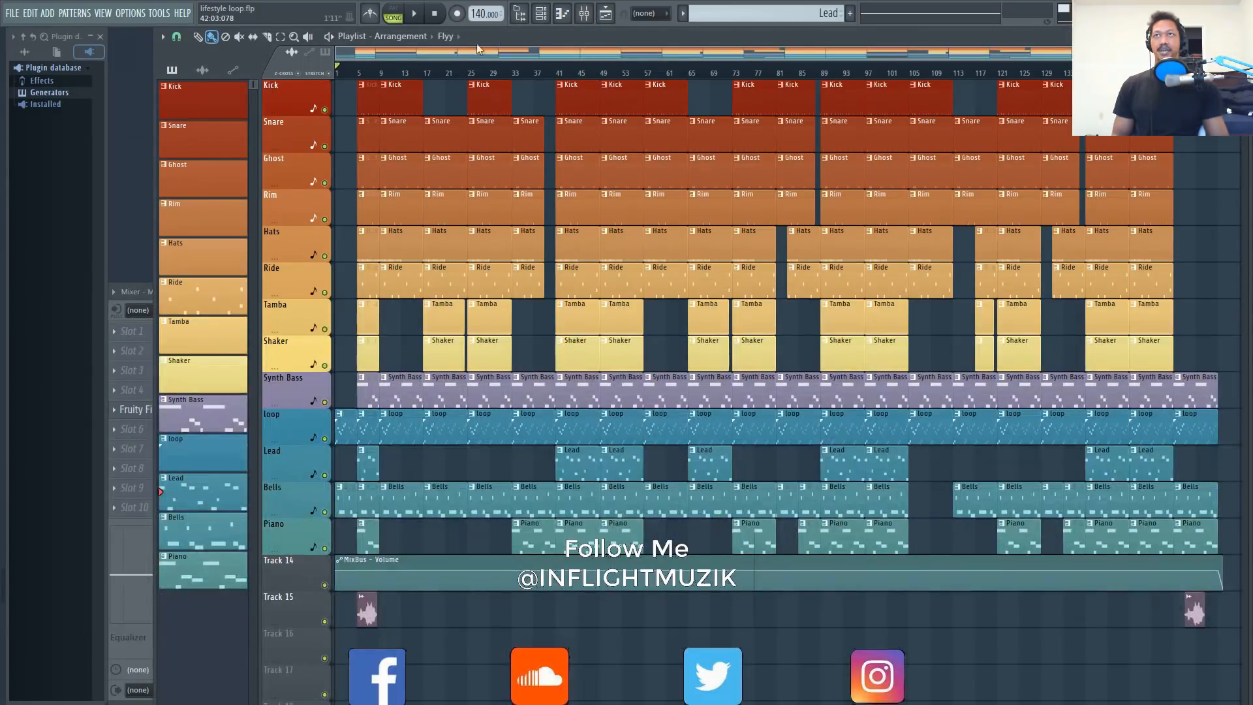
{"action": "left_click", "coordinate": [26, 52]}
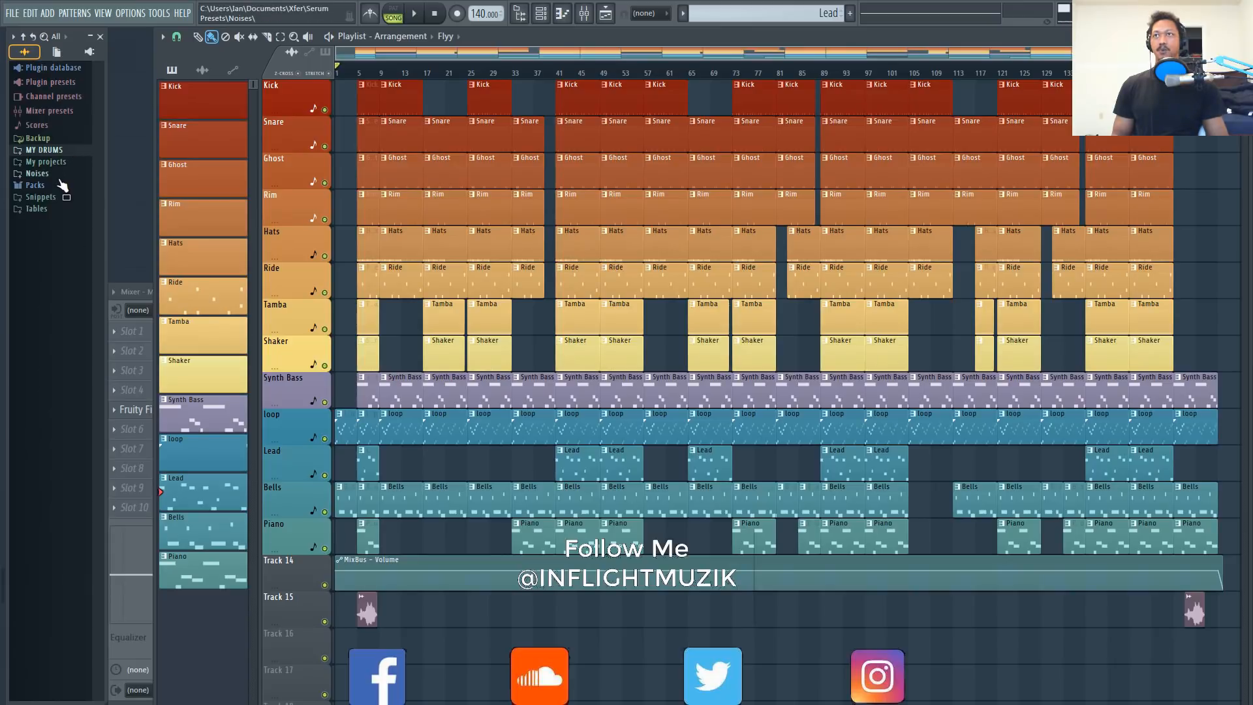
{"action": "left_click", "coordinate": [59, 150]}
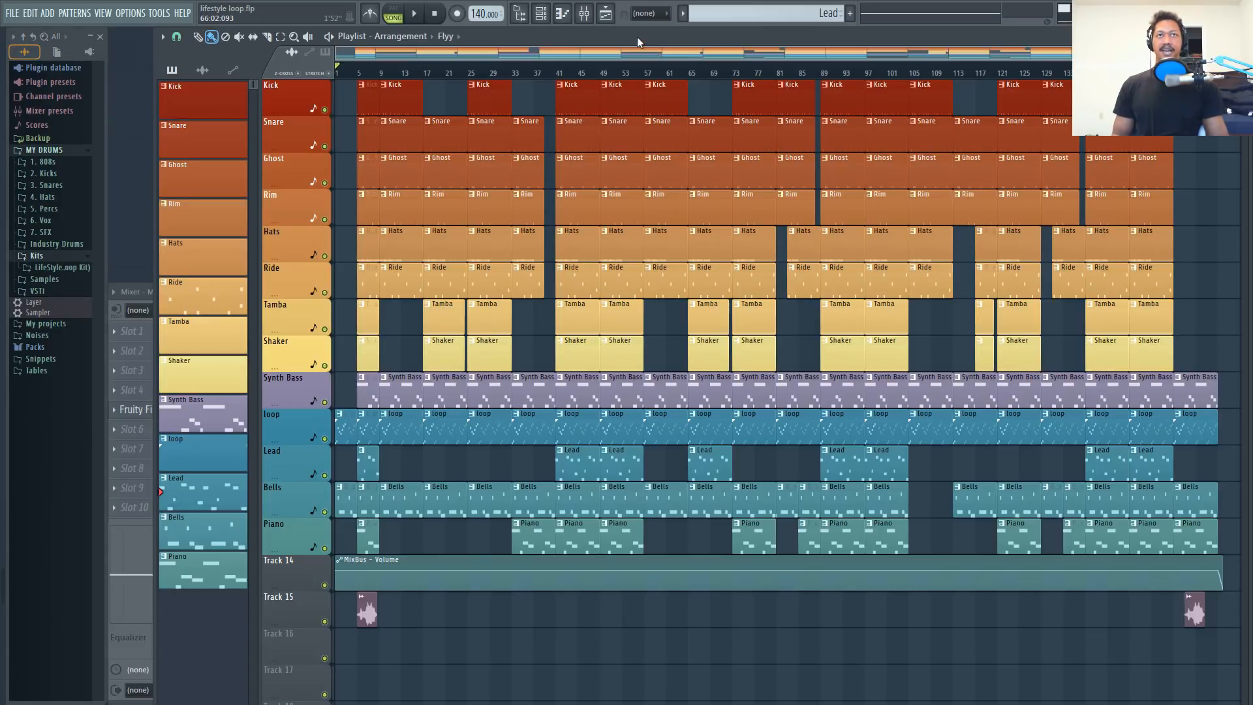
- Play the full arrangement from the beginning and stop it once the opening bars have been heard
{"action": "left_click", "coordinate": [584, 14]}
{"action": "left_click", "coordinate": [571, 38]}
{"action": "left_click", "coordinate": [413, 14]}
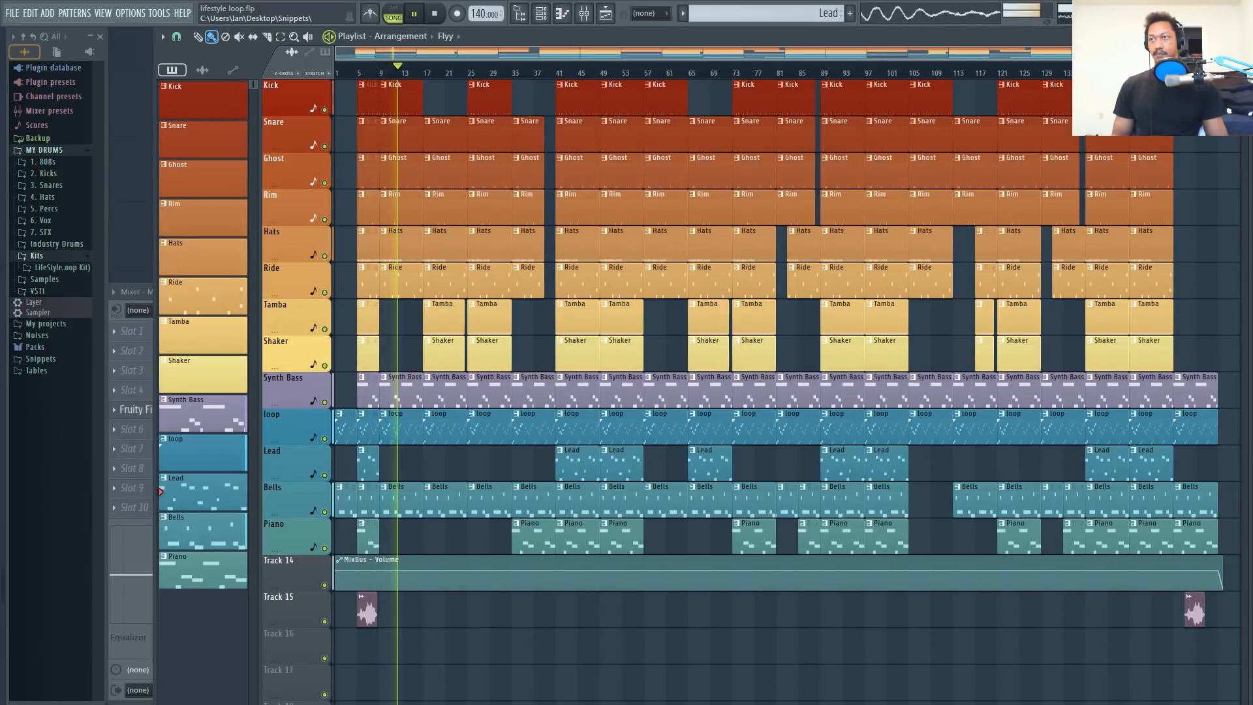
{"action": "key", "text": "space"}
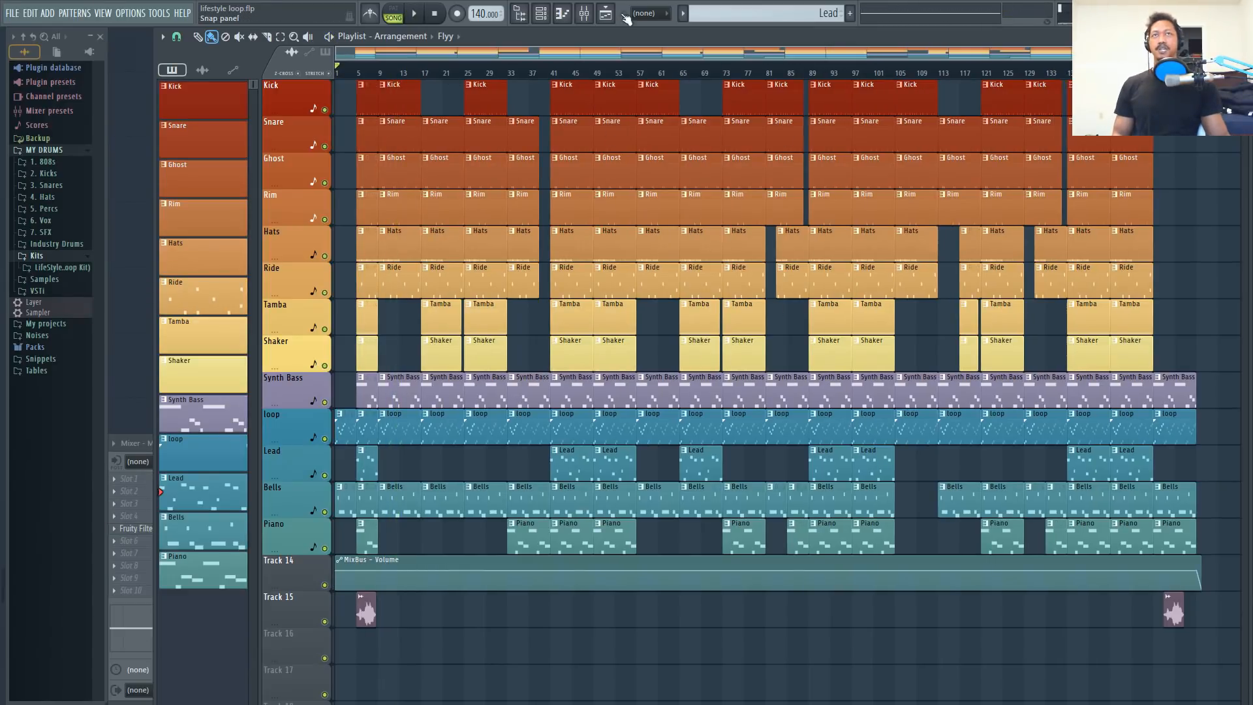
- Show the mixer at a larger height and turn up the MixBus track's stereo separation knob
{"action": "left_click", "coordinate": [585, 13]}
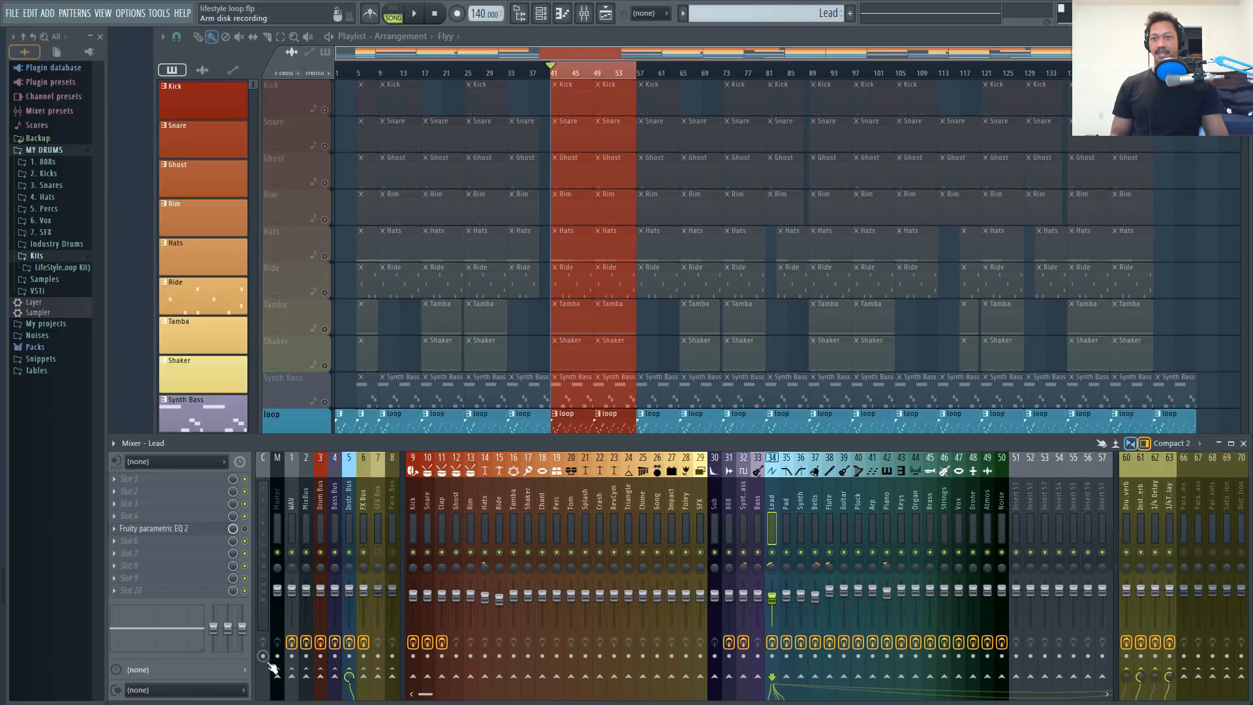
{"action": "left_click", "coordinate": [274, 498]}
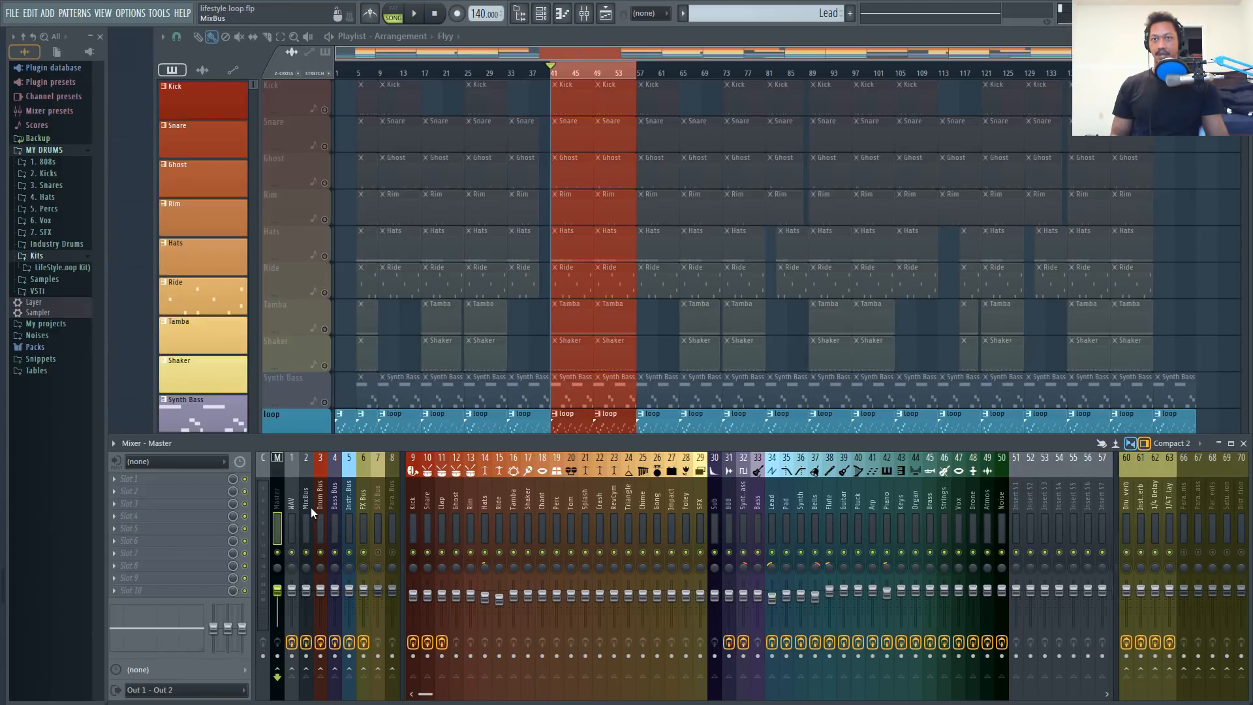
{"action": "left_click", "coordinate": [304, 507]}
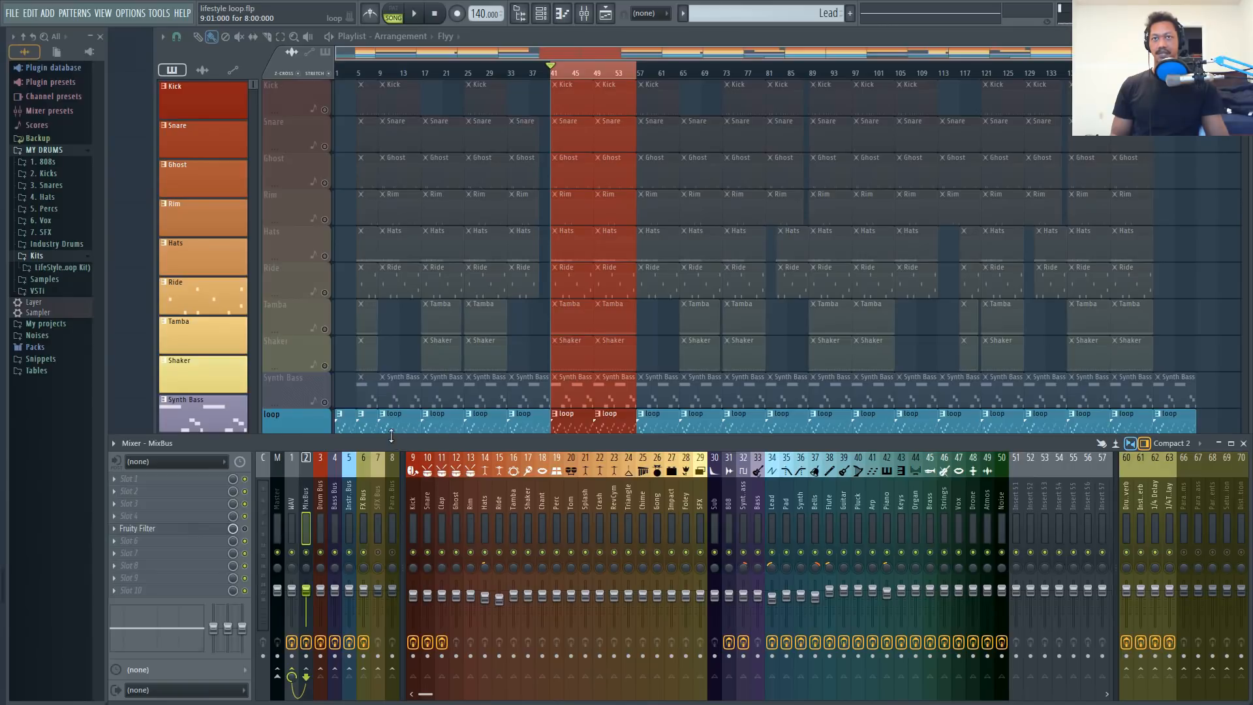
{"action": "left_click_drag", "start_coordinate": [392, 438], "coordinate": [406, 376]}
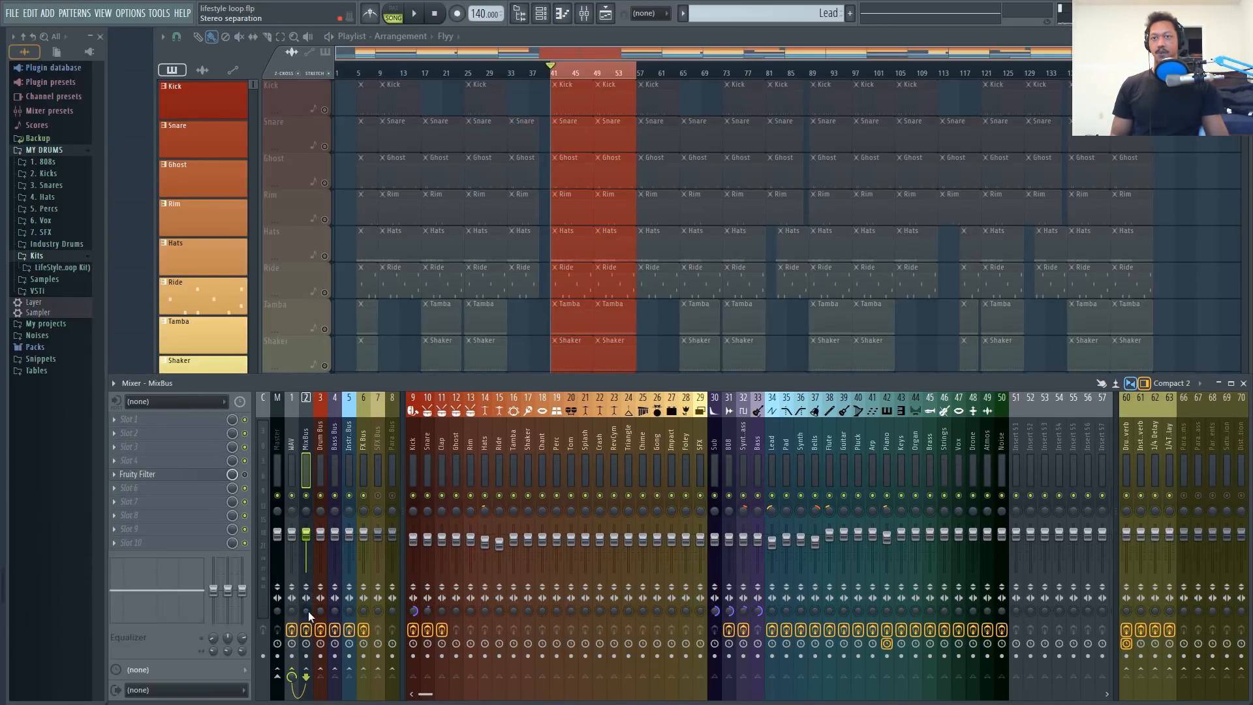
{"action": "left_click_drag", "start_coordinate": [307, 612], "coordinate": [307, 561]}
- Solo the Lead mixer track and open its Fruity parametric EQ 2
{"action": "left_click", "coordinate": [772, 451]}
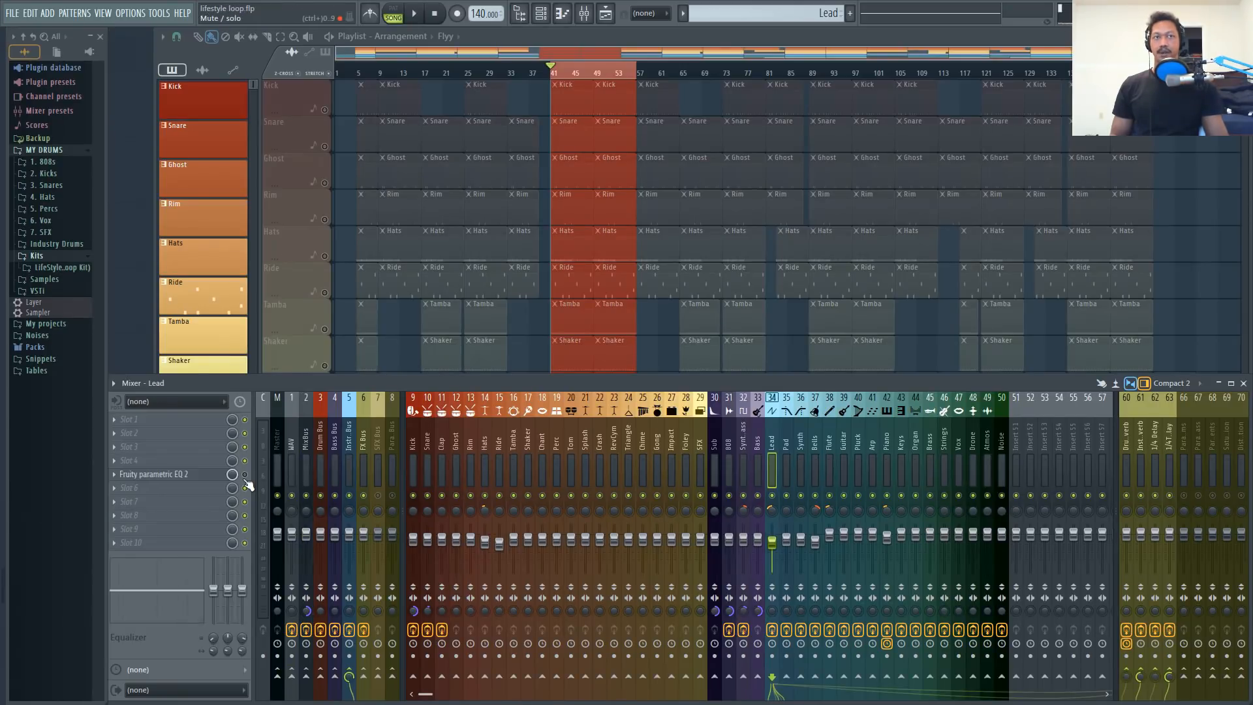
{"action": "right_click", "coordinate": [772, 496]}
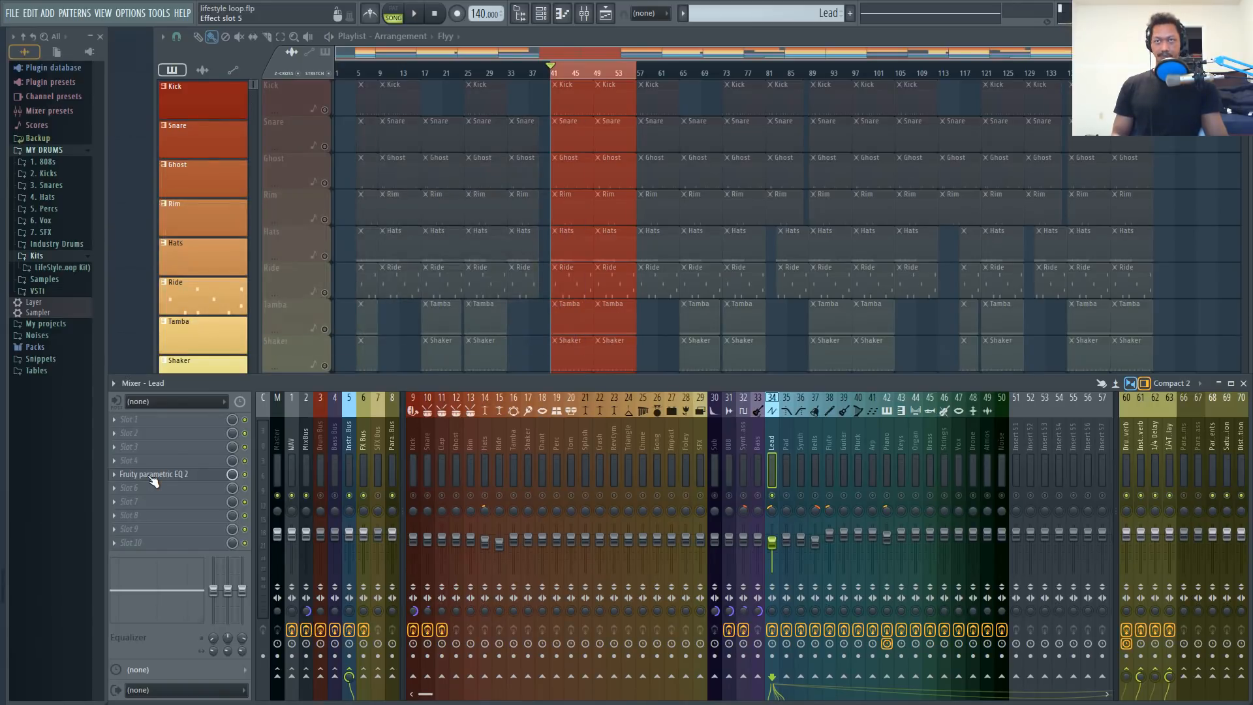
{"action": "left_click", "coordinate": [151, 477]}
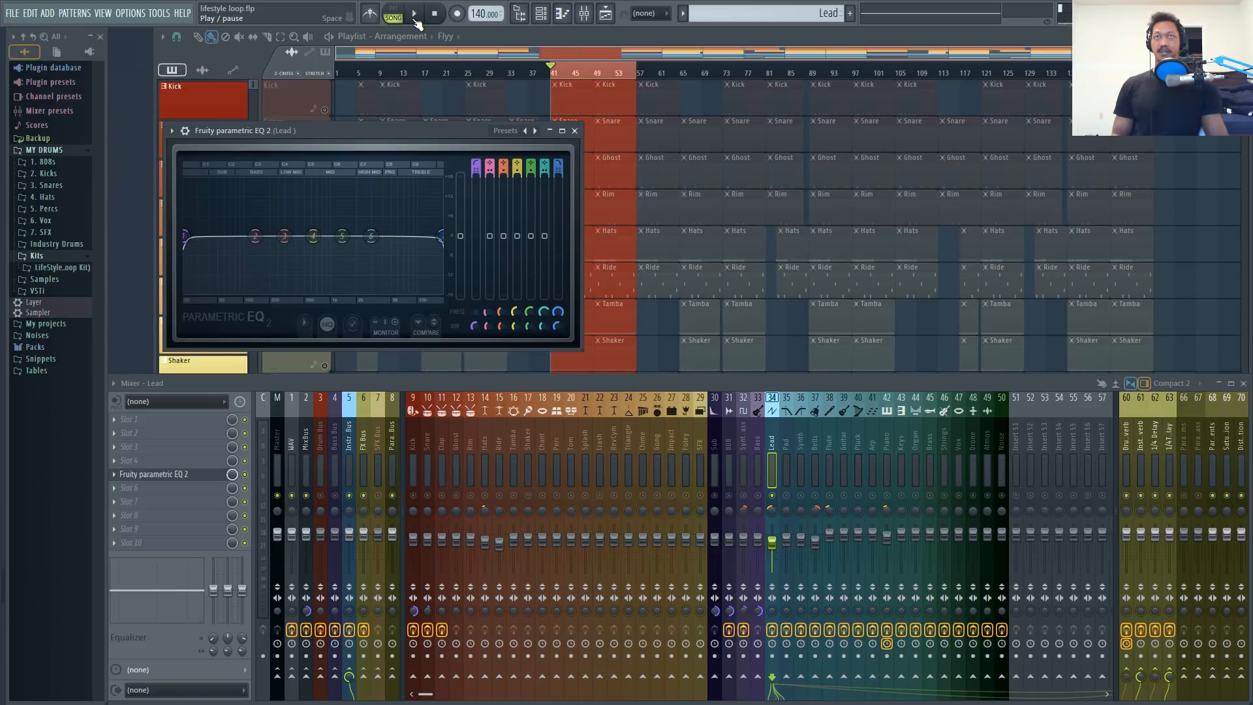
- Shape the Lead EQ during playback: high-pass at about 281 Hz, a lower low-pass cutoff, and a slight band 6 boost near 3870 Hz
{"action": "left_click", "coordinate": [415, 18]}
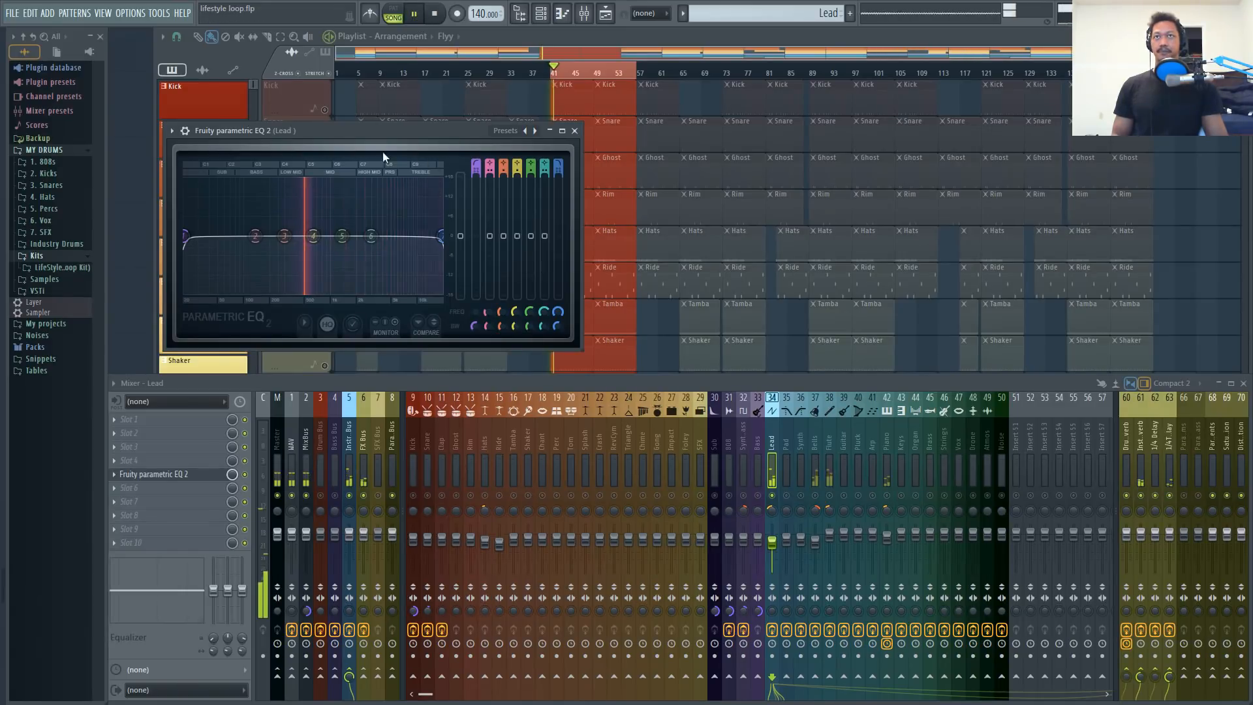
{"action": "left_click_drag", "start_coordinate": [187, 238], "coordinate": [285, 236]}
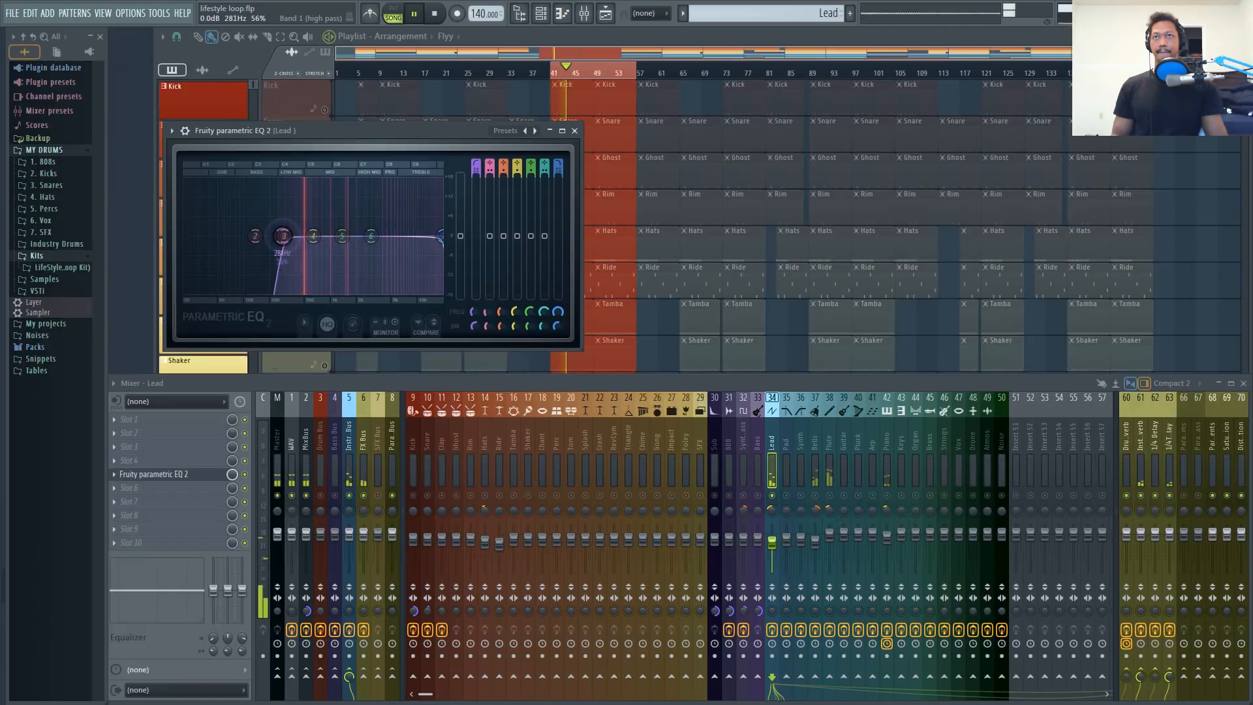
{"action": "left_click_drag", "start_coordinate": [446, 245], "coordinate": [382, 228]}
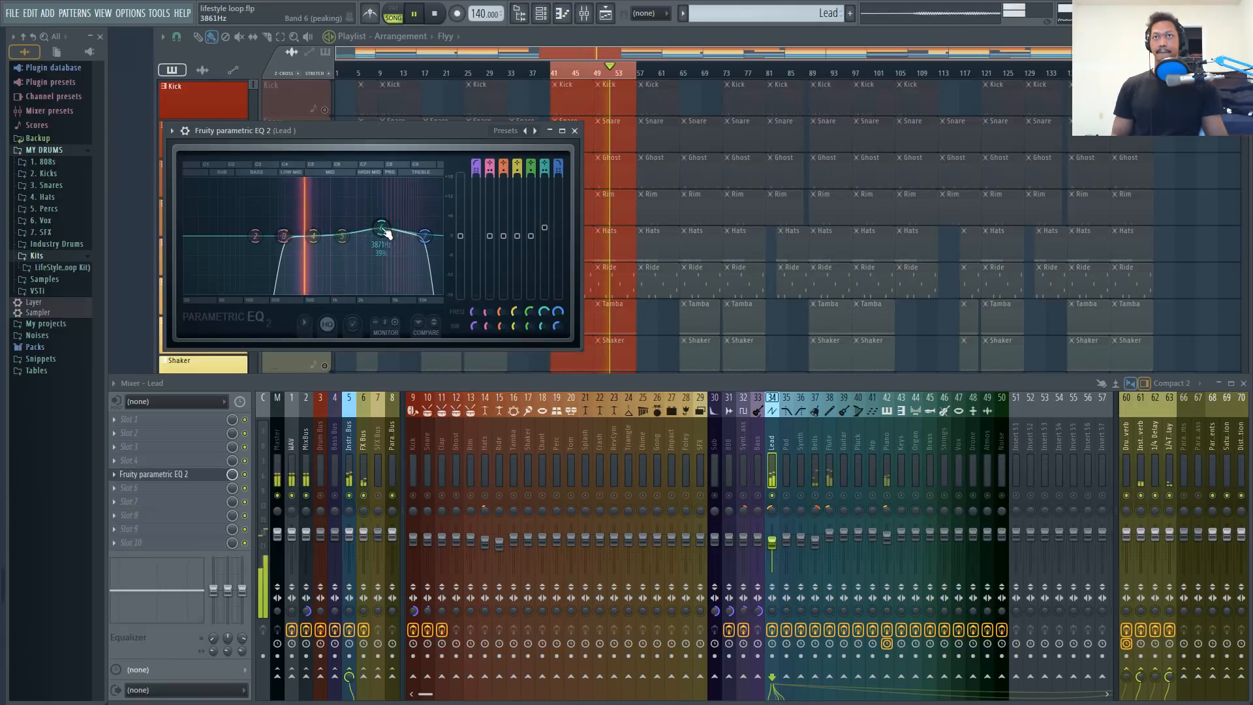
- Sweep the Lead EQ's band 4 as a narrow boost, cut it by about 5.4 dB at 1594 Hz, and stop playback
{"action": "left_click_drag", "start_coordinate": [313, 236], "coordinate": [347, 180]}
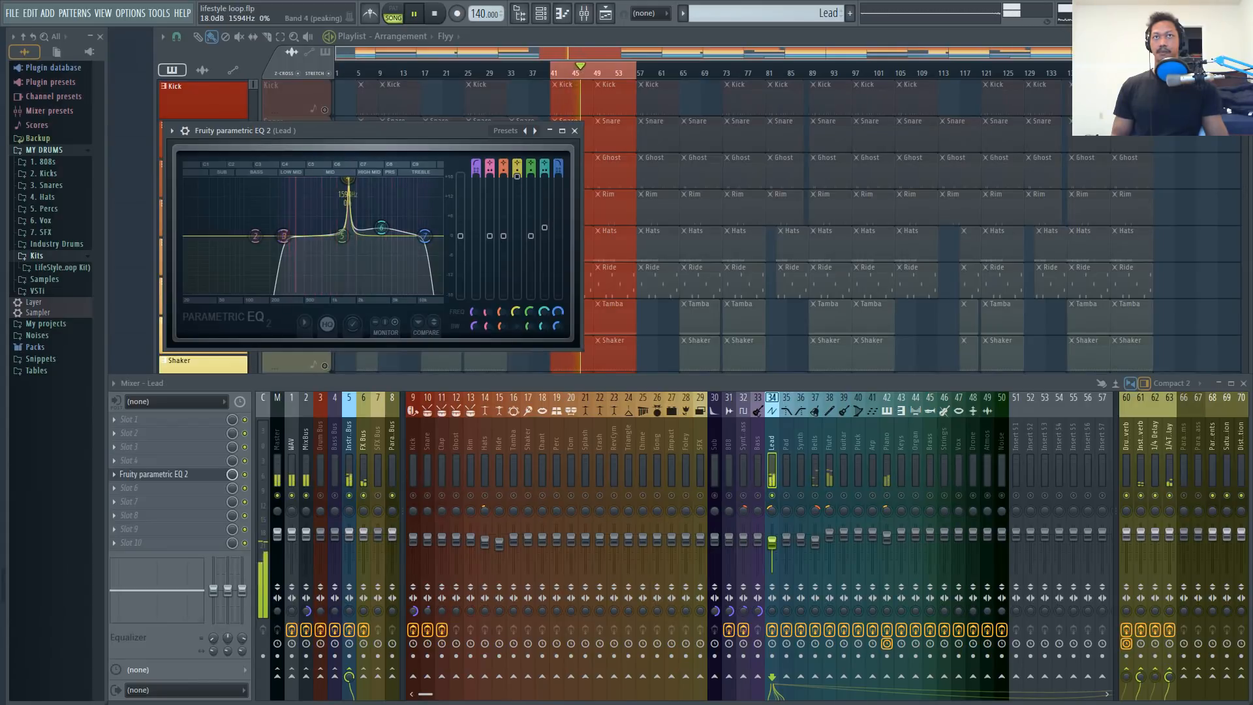
{"action": "left_click_drag", "start_coordinate": [348, 180], "coordinate": [348, 253]}
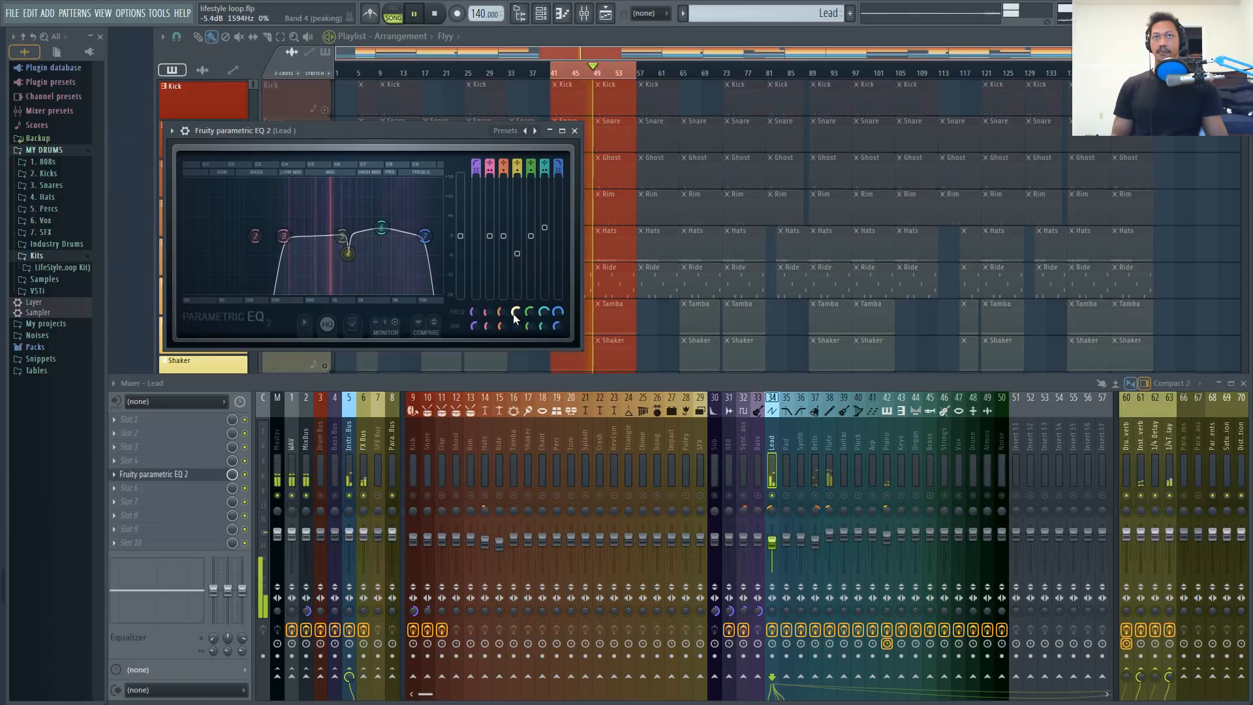
{"action": "left_click_drag", "start_coordinate": [517, 325], "coordinate": [518, 325]}
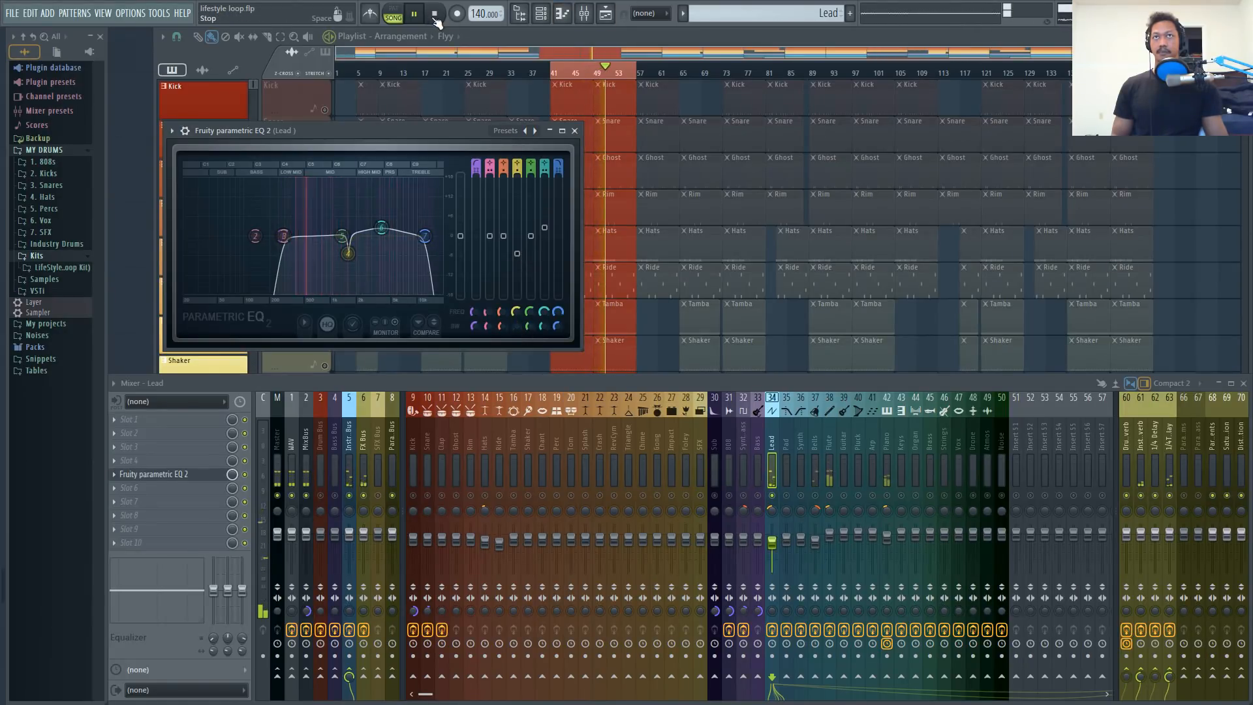
{"action": "left_click", "coordinate": [434, 13]}
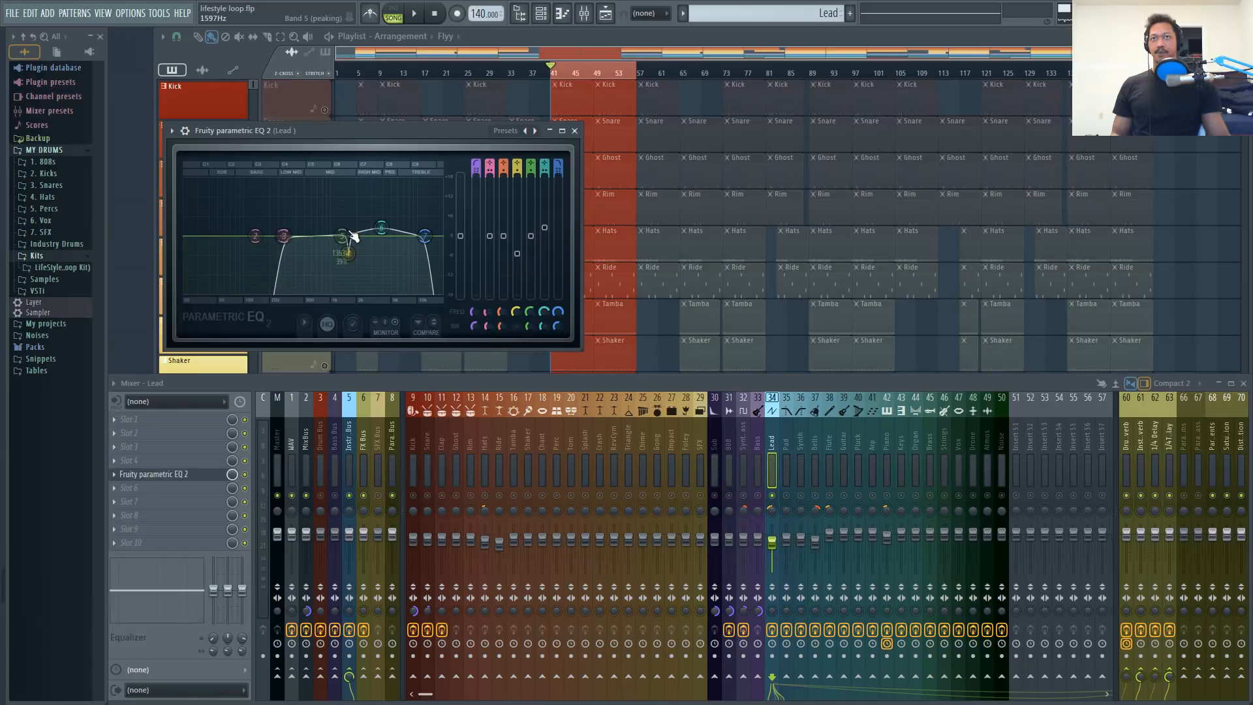
- Compare the Lead with its EQ off and on during playback, and close the EQ window
{"action": "left_click", "coordinate": [245, 474]}
{"action": "key", "text": "space"}
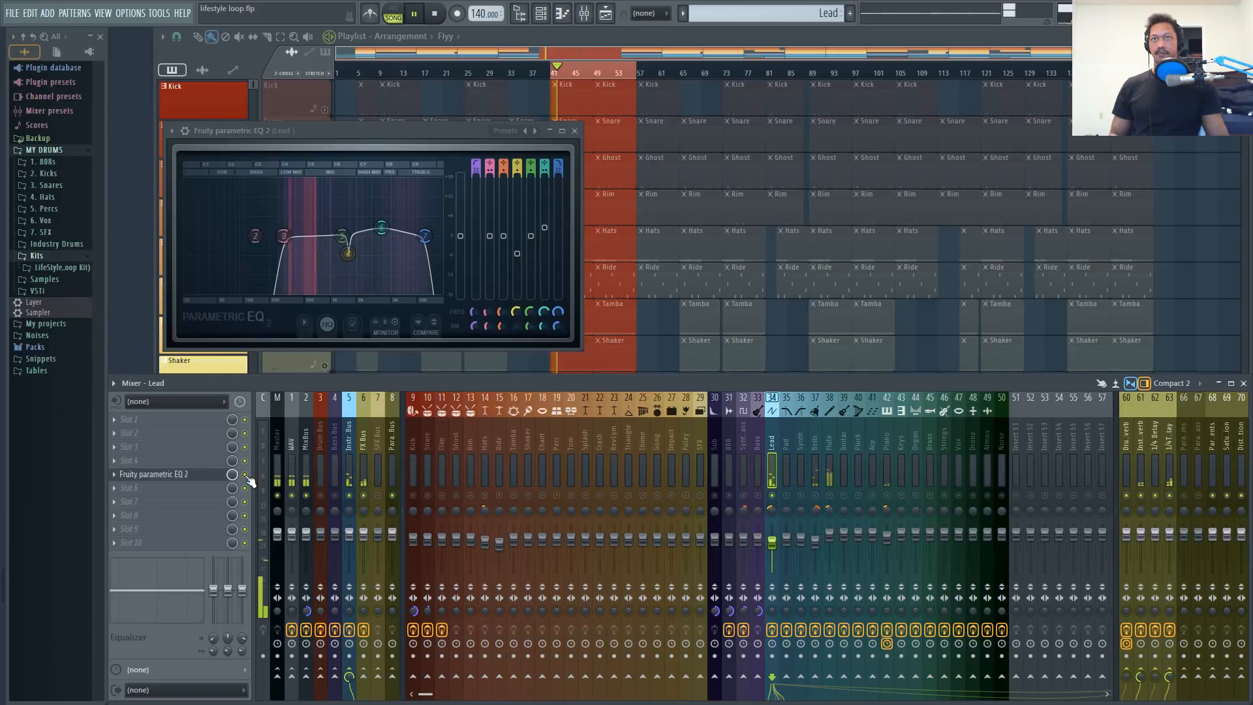
{"action": "key", "text": "space"}
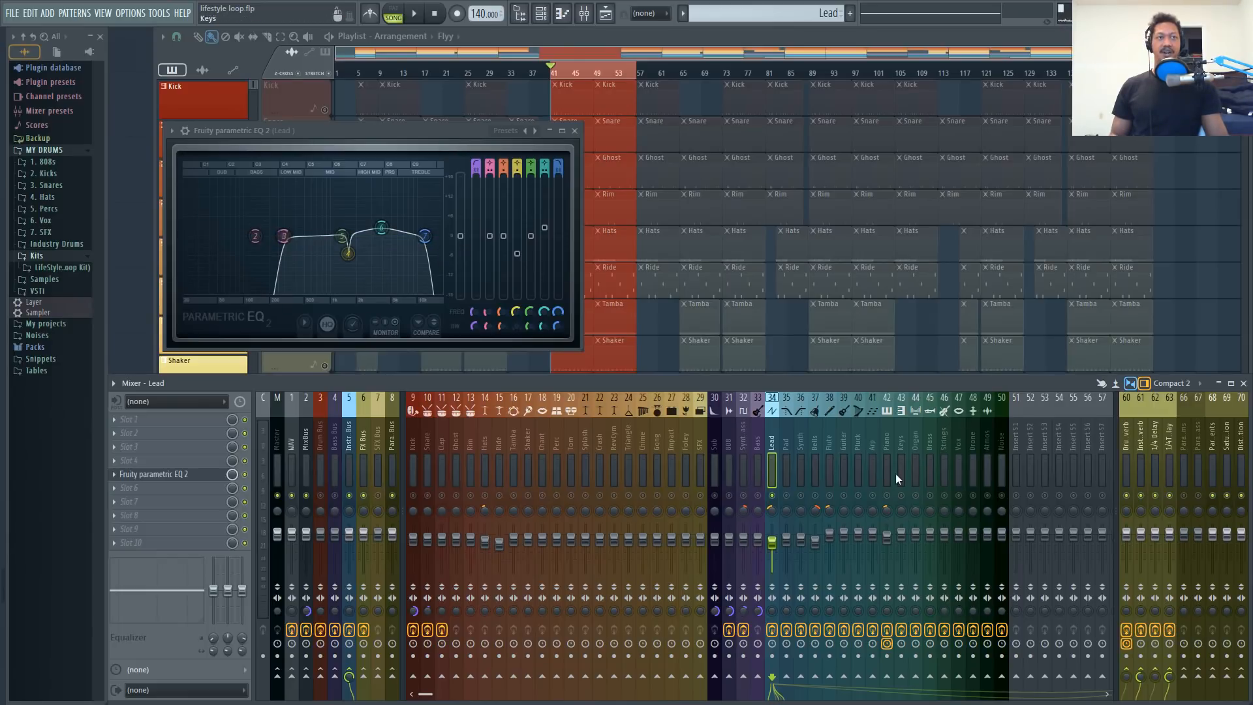
{"action": "left_click", "coordinate": [574, 131]}
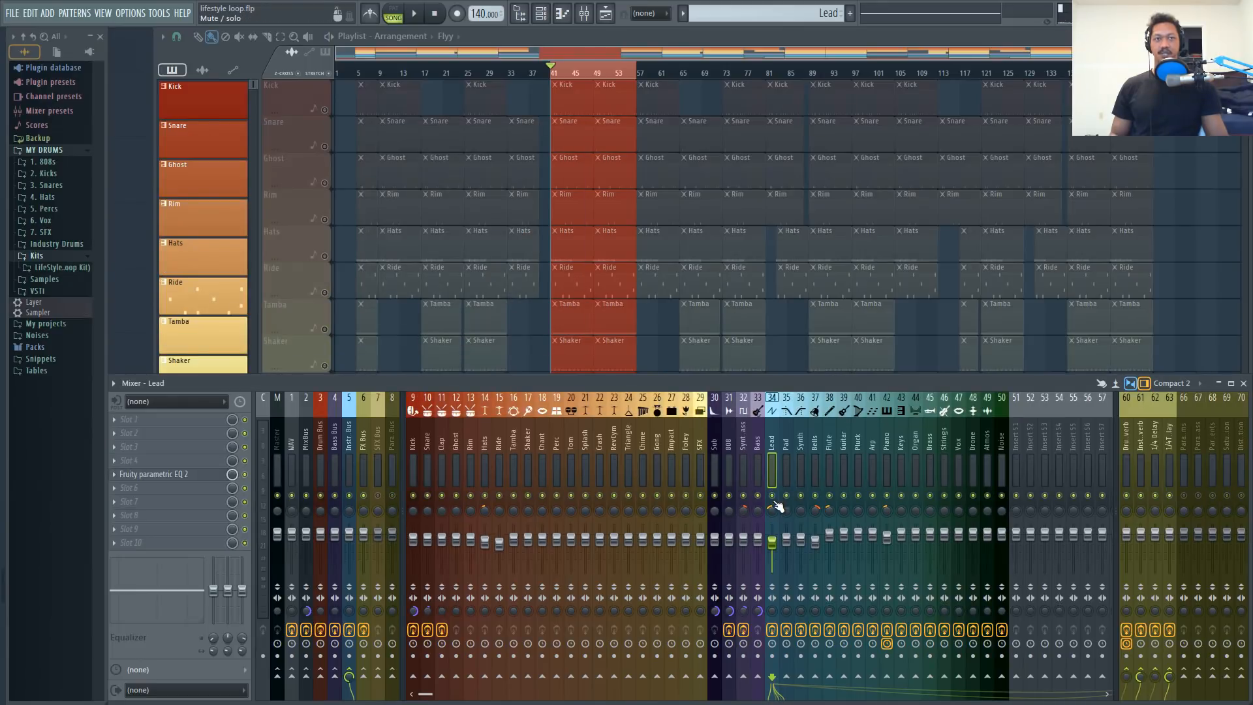
- Briefly play the unsoloed instruments, solo the Bells mixer track, and open its Fruity parametric EQ 2
{"action": "key", "text": "space"}
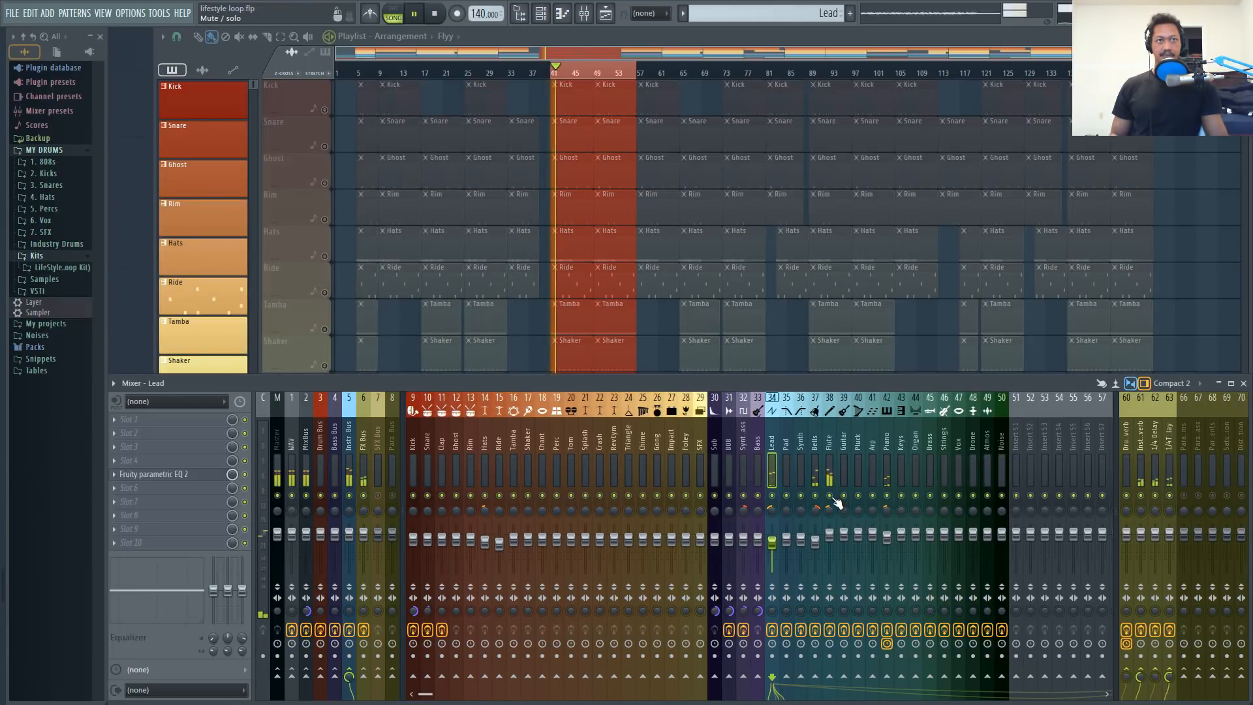
{"action": "key", "text": "space"}
{"action": "right_click", "coordinate": [816, 496]}
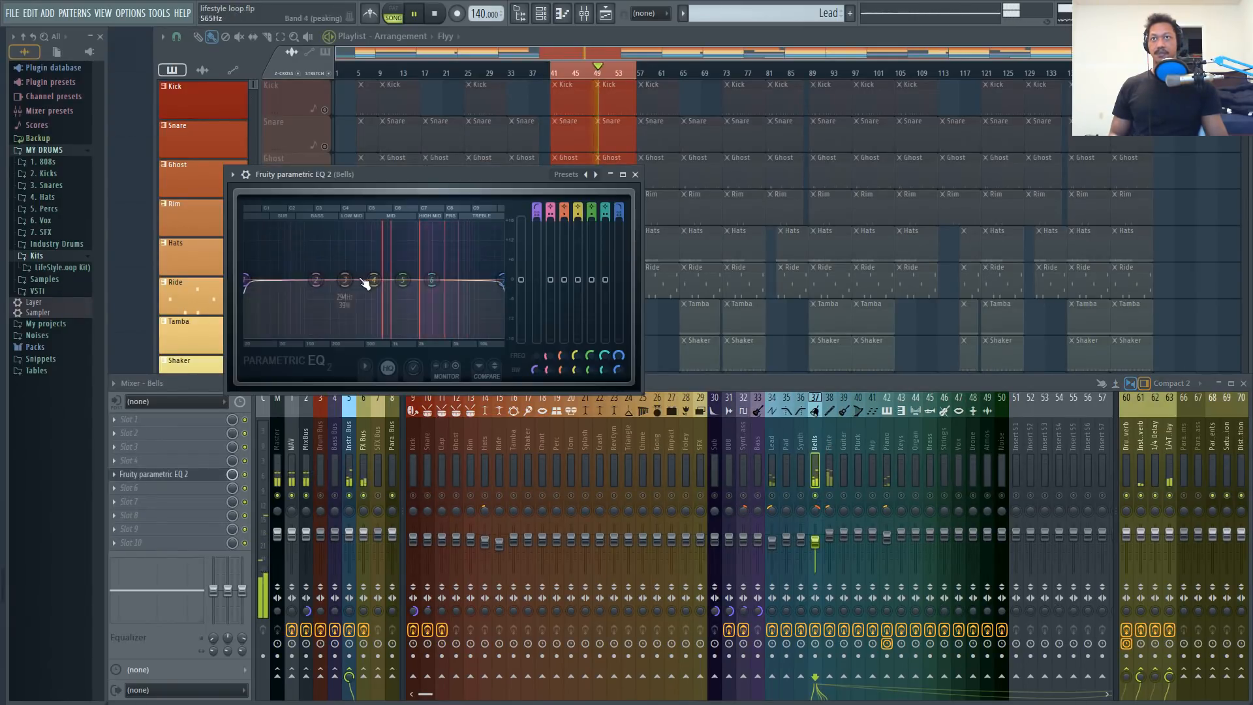
- Raise the Bells EQ's high-pass cutoff to just below band 4 and lower its low-pass cutoff slightly
{"action": "left_click_drag", "start_coordinate": [247, 280], "coordinate": [364, 280]}
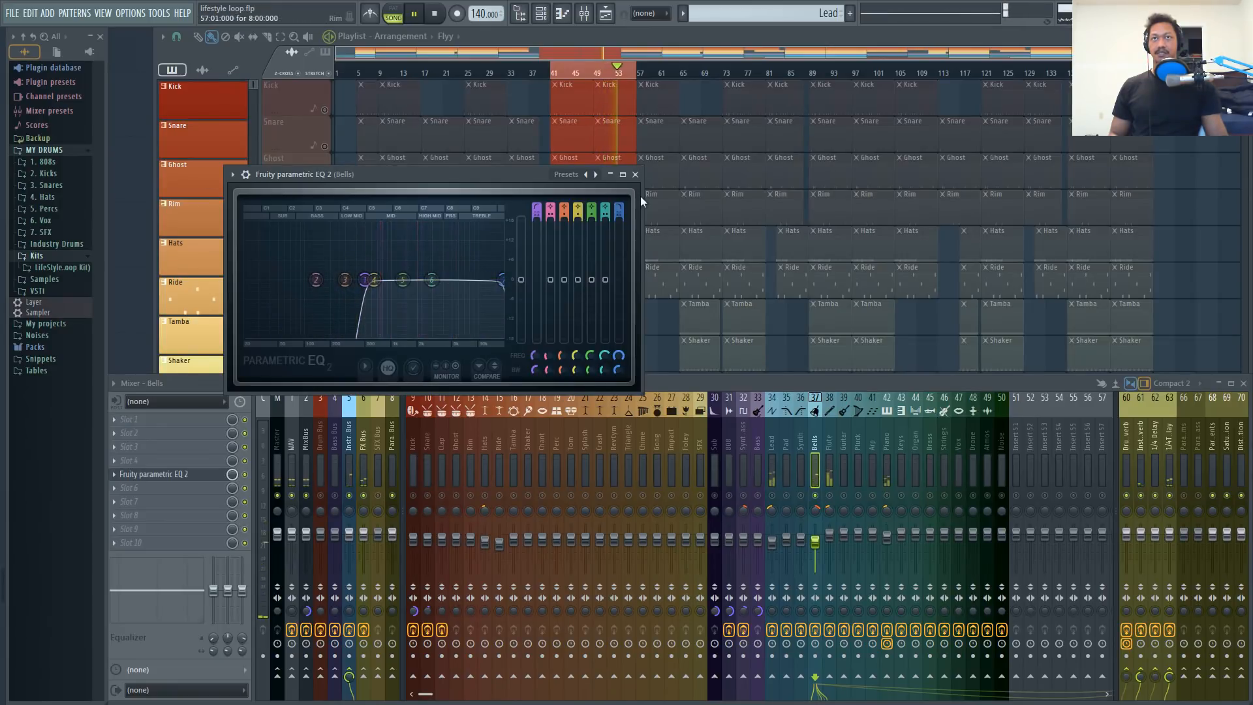
{"action": "left_click_drag", "start_coordinate": [507, 278], "coordinate": [485, 280]}
{"action": "key", "text": "space"}
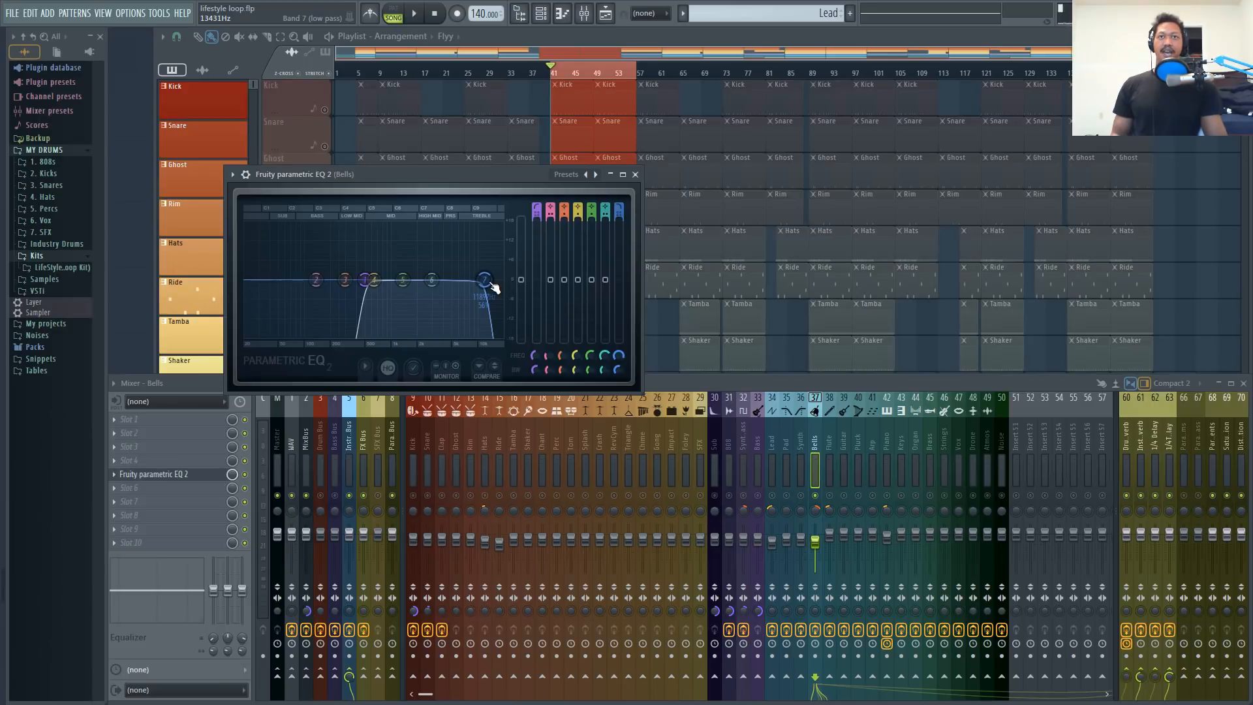
{"action": "mouse_move", "coordinate": [483, 282]}
{"action": "left_mouse_down"}
{"action": "mouse_move", "coordinate": [522, 268]}
{"action": "mouse_move", "coordinate": [453, 283]}
{"action": "mouse_move", "coordinate": [477, 293]}
{"action": "left_mouse_up"}
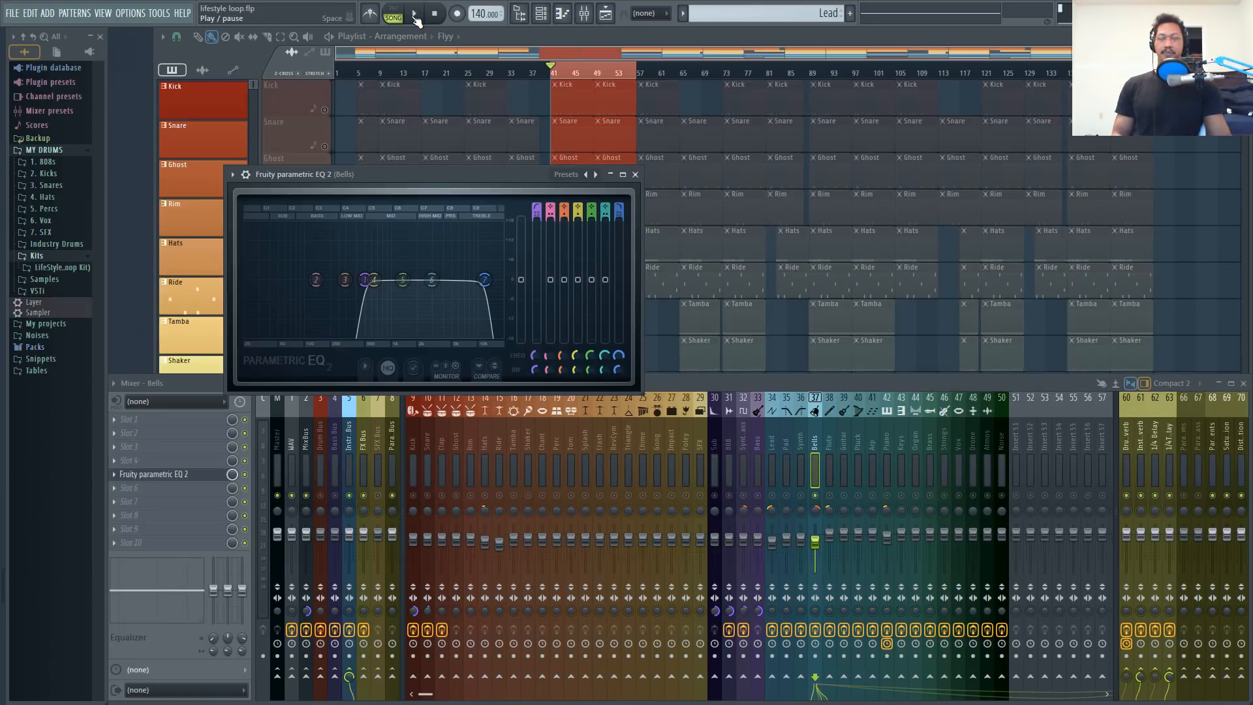
- Cut band 6 of the Bells EQ by 1.5 dB at 3248 Hz during playback
{"action": "left_click", "coordinate": [415, 14]}
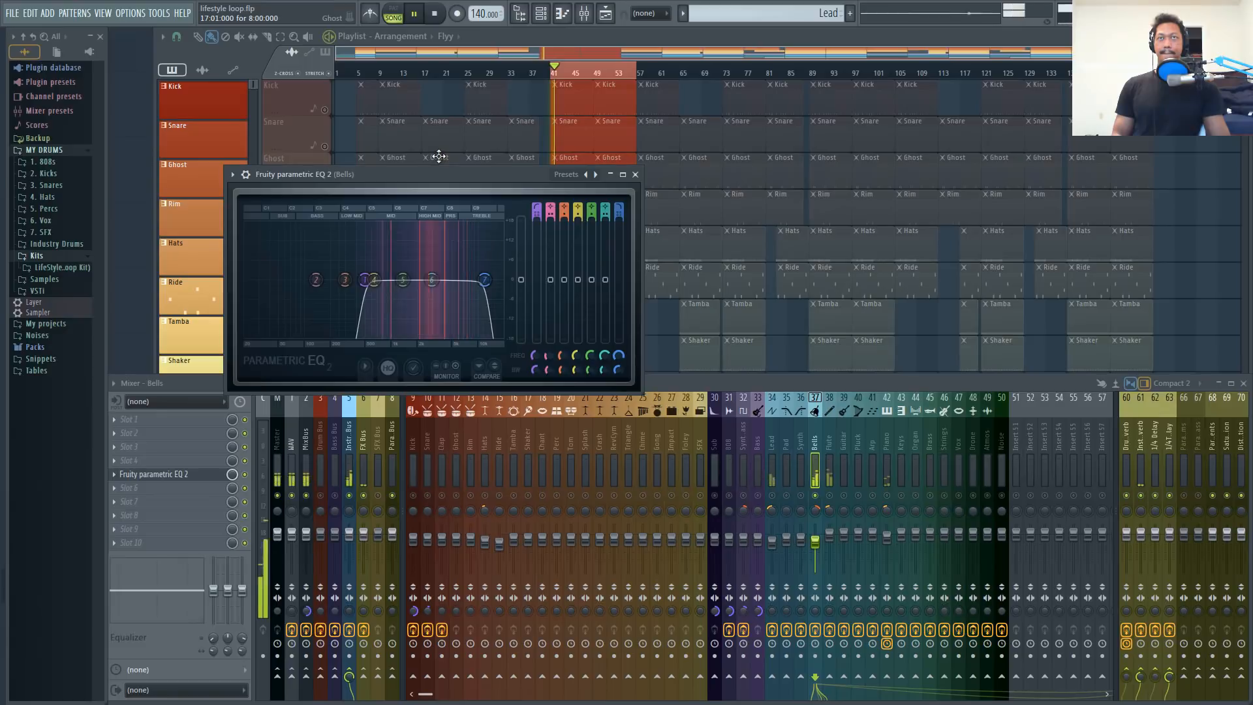
{"action": "mouse_move", "coordinate": [434, 285]}
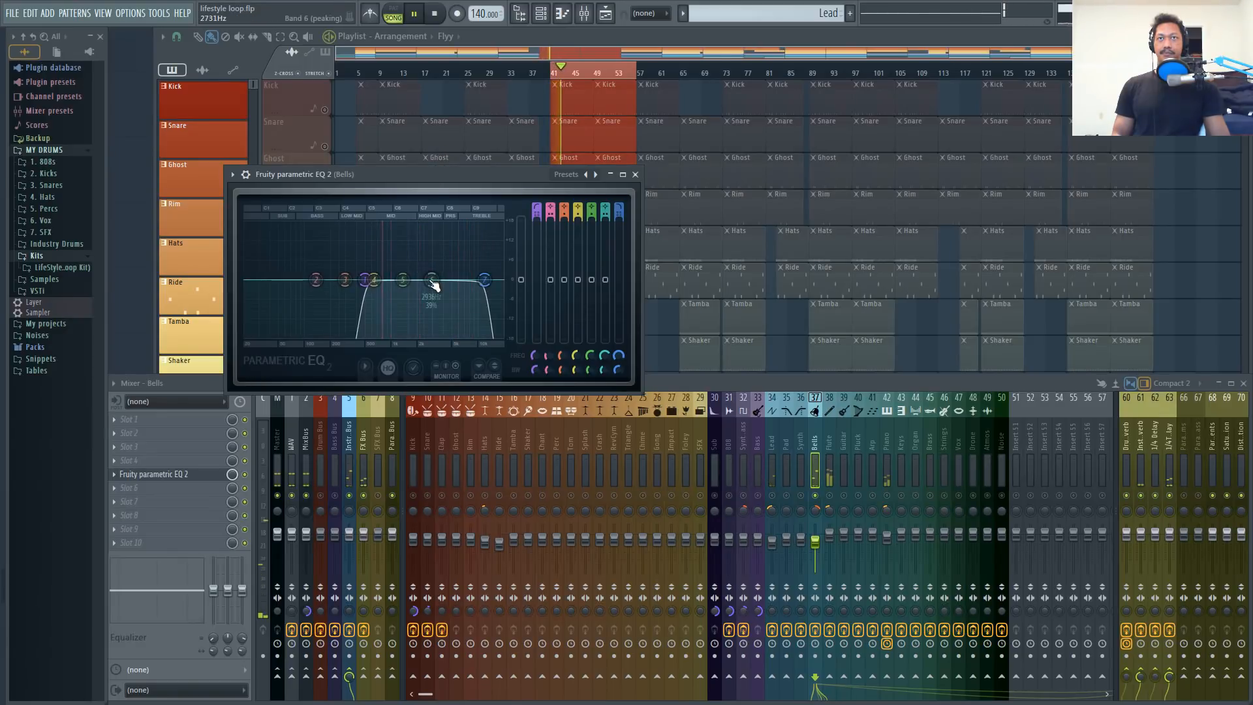
{"action": "left_click_drag", "start_coordinate": [434, 285], "coordinate": [435, 285]}
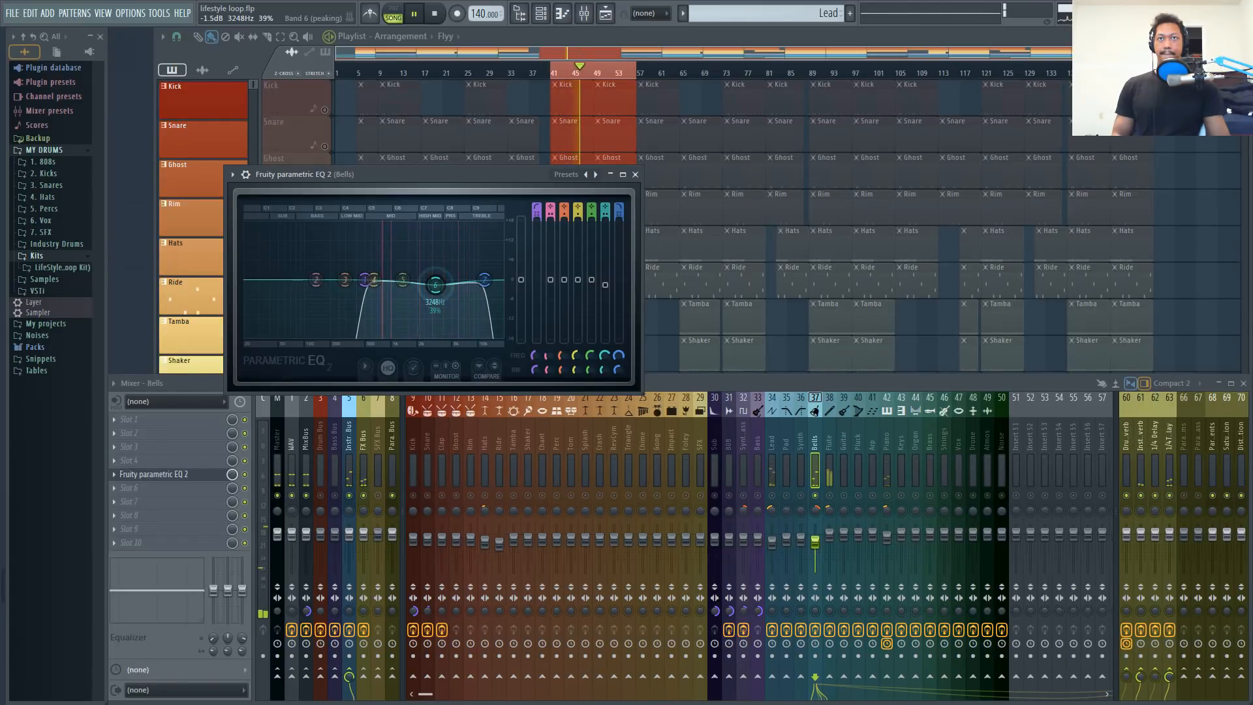
{"action": "key", "text": "space"}
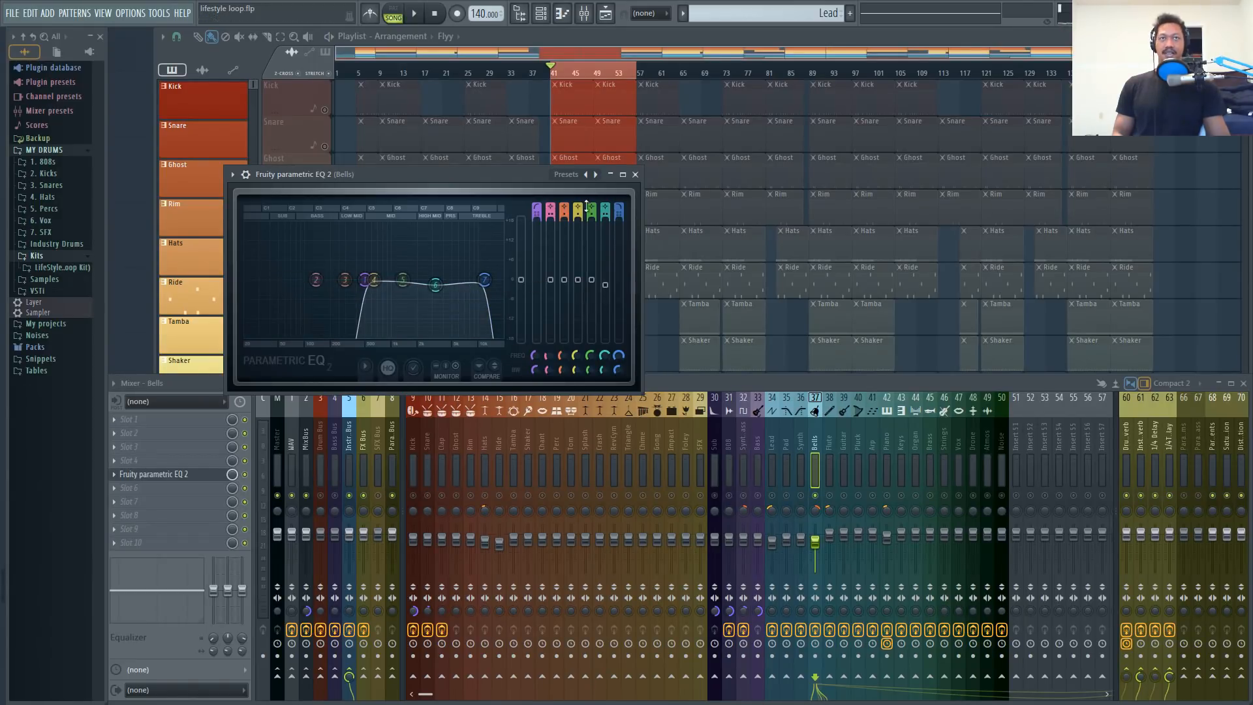
{"action": "right_click", "coordinate": [437, 290]}
{"action": "mouse_move", "coordinate": [463, 320]}
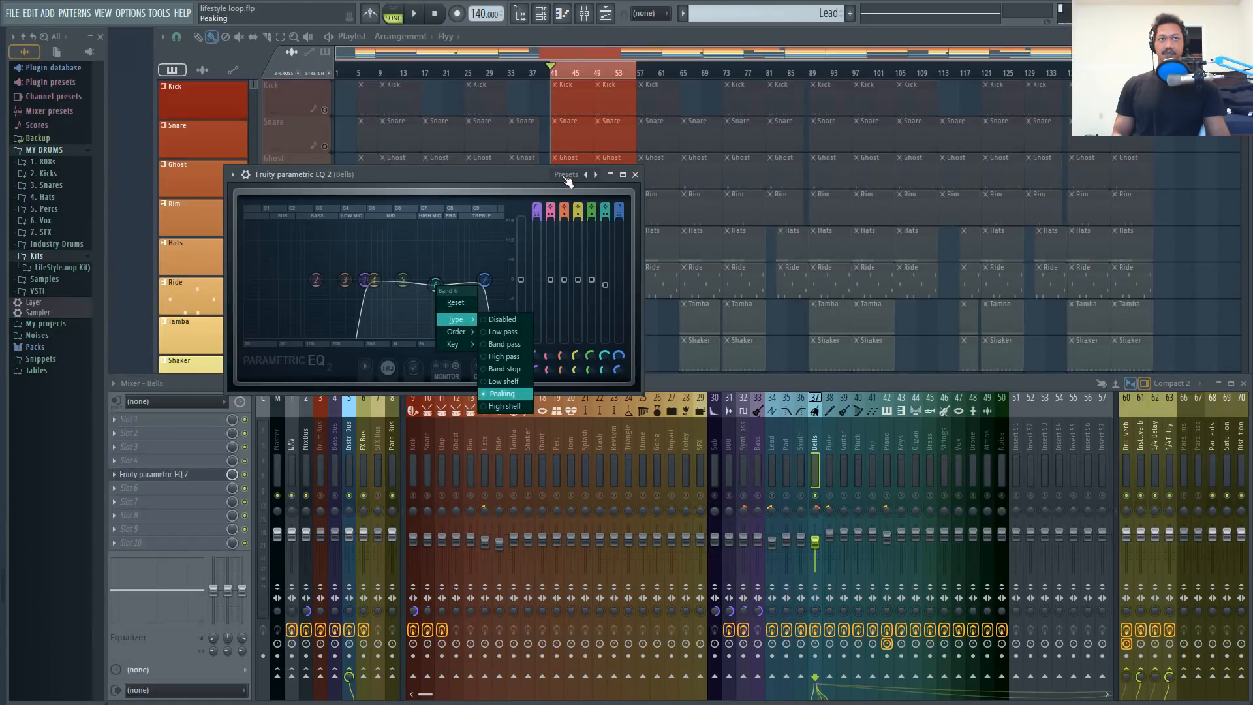
{"action": "left_click", "coordinate": [521, 181]}
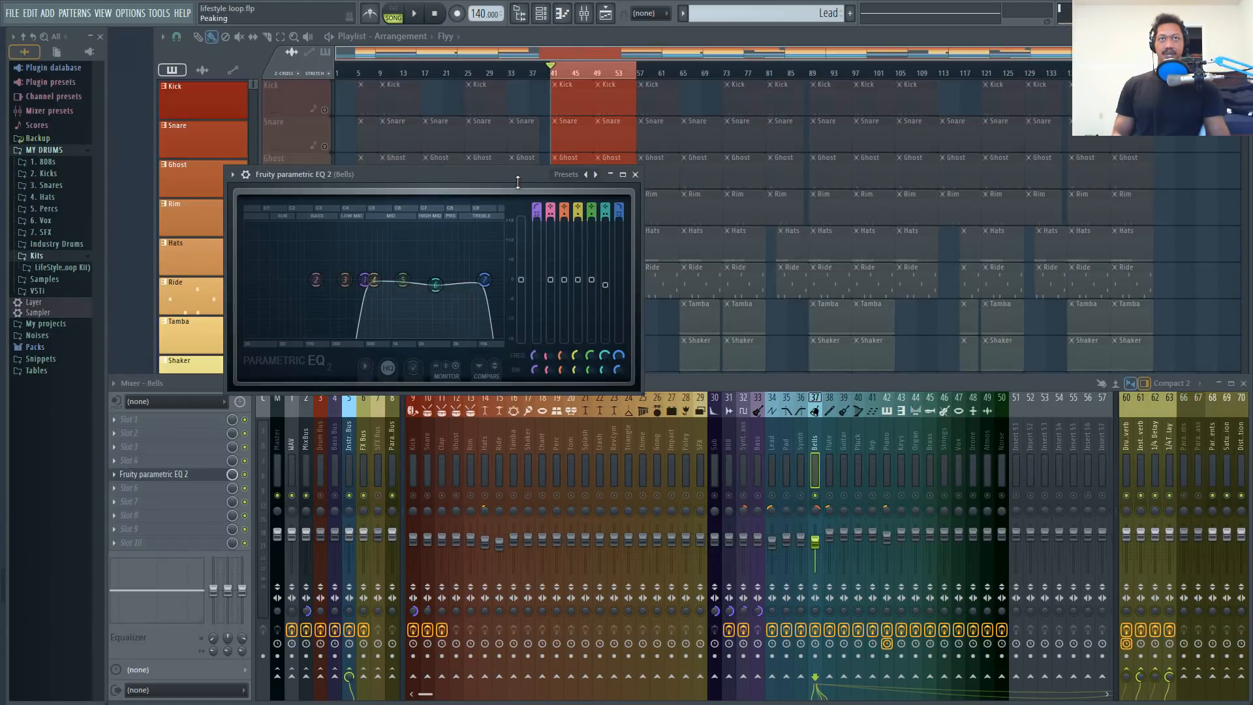
- Compare the Bells without and with the band 6 cut during playback, restoring the band's copied gain value, and close the EQ
{"action": "right_click", "coordinate": [607, 287]}
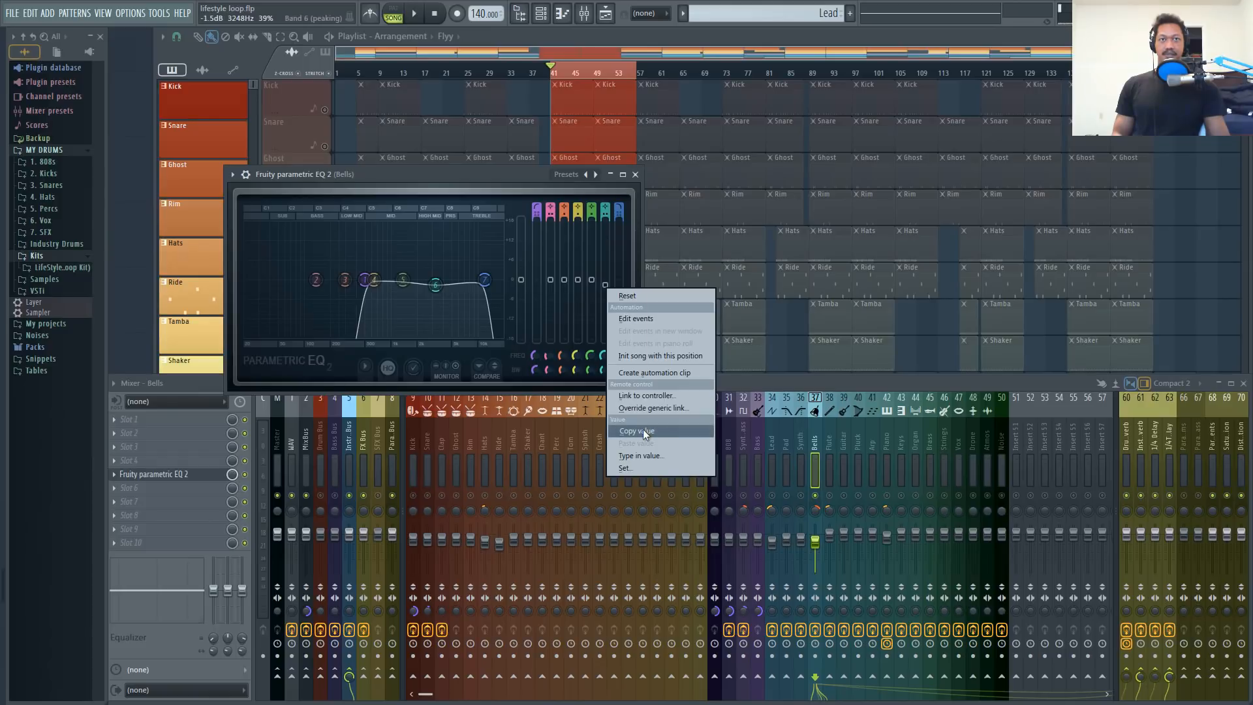
{"action": "left_click", "coordinate": [644, 428]}
{"action": "right_click", "coordinate": [606, 284]}
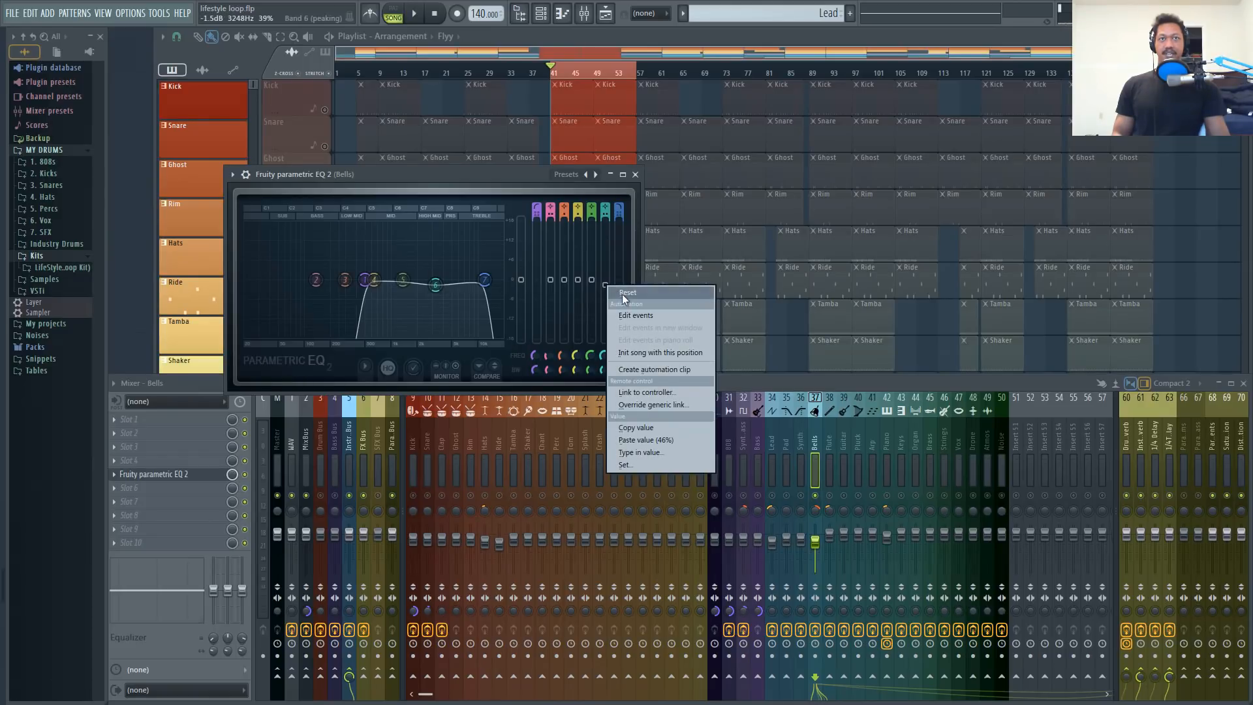
{"action": "left_click", "coordinate": [622, 294]}
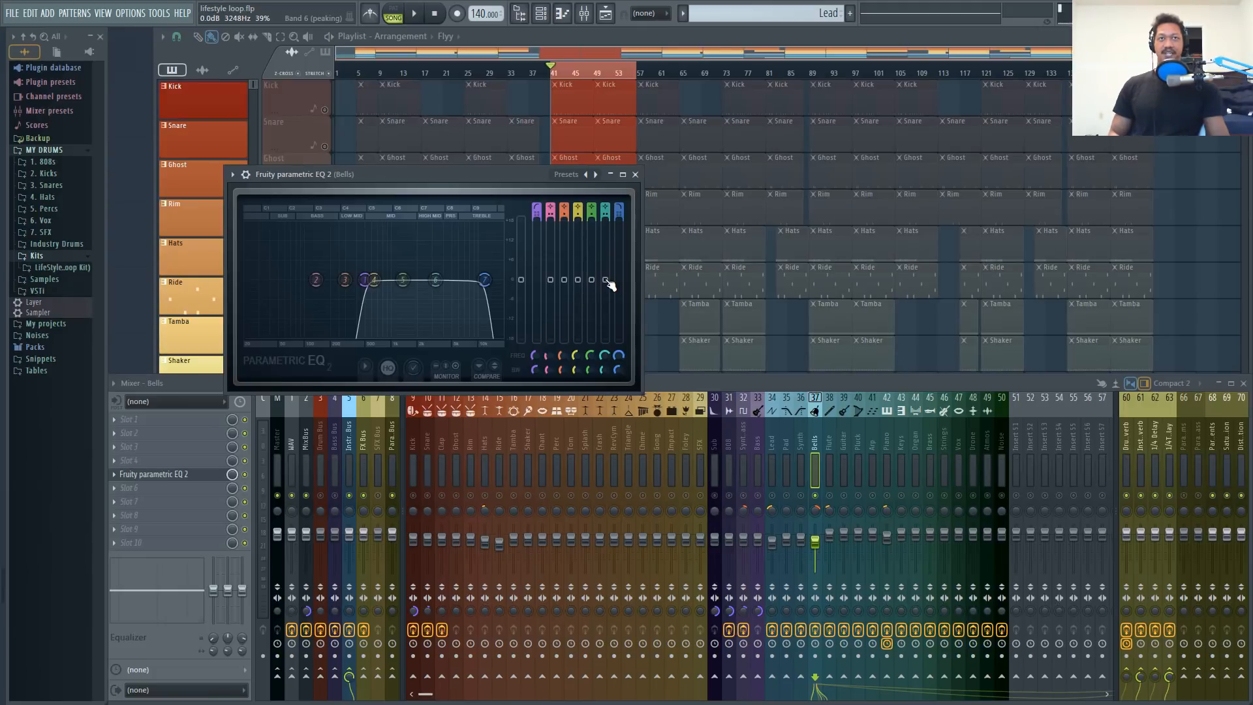
{"action": "key", "text": "space"}
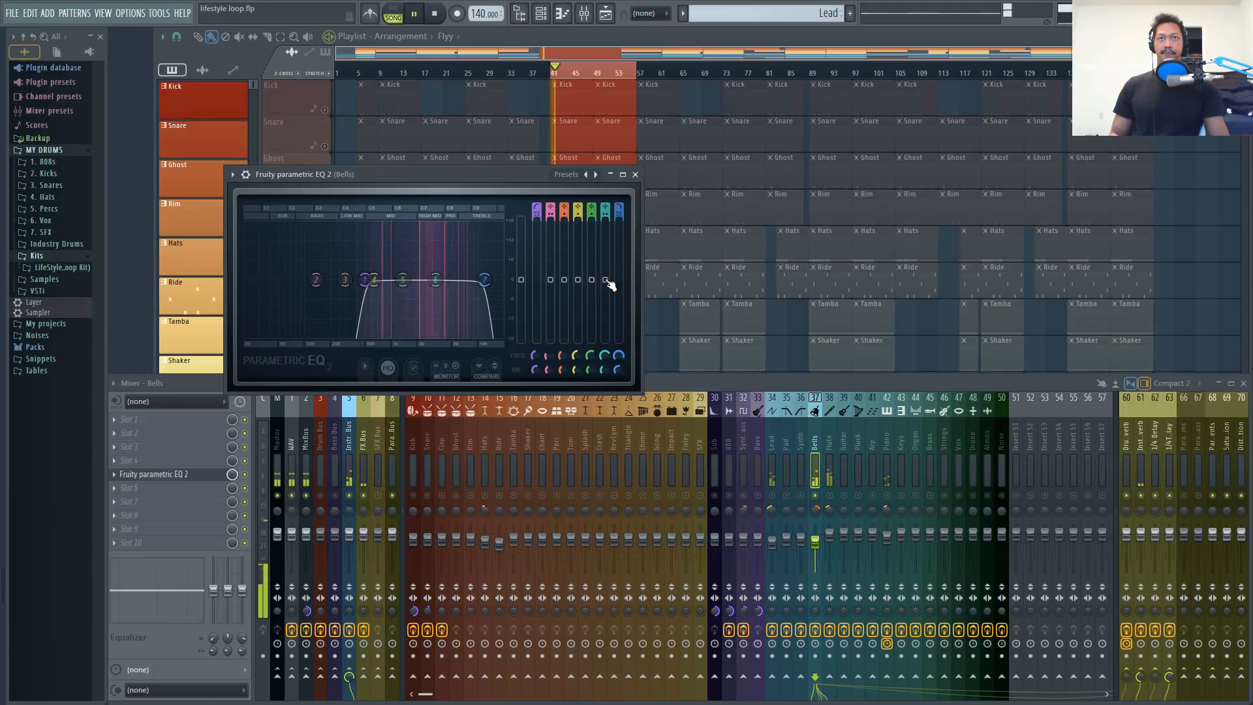
{"action": "right_click", "coordinate": [606, 280]}
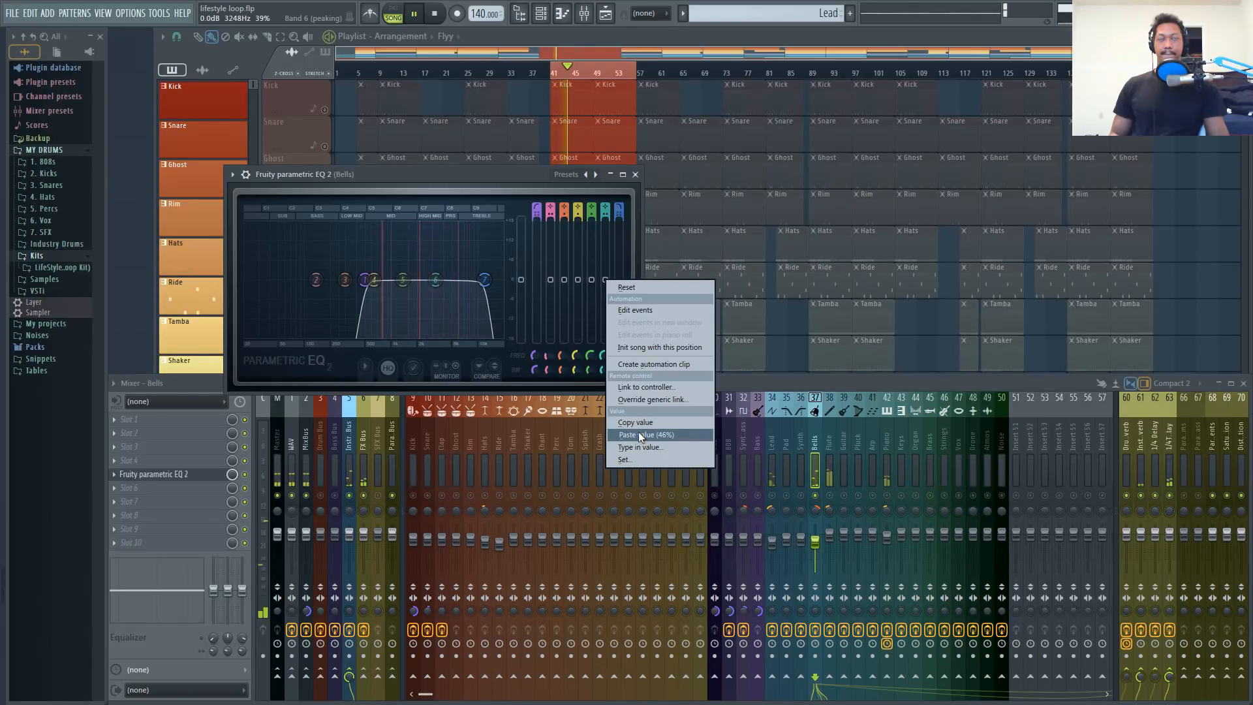
{"action": "left_click", "coordinate": [640, 433]}
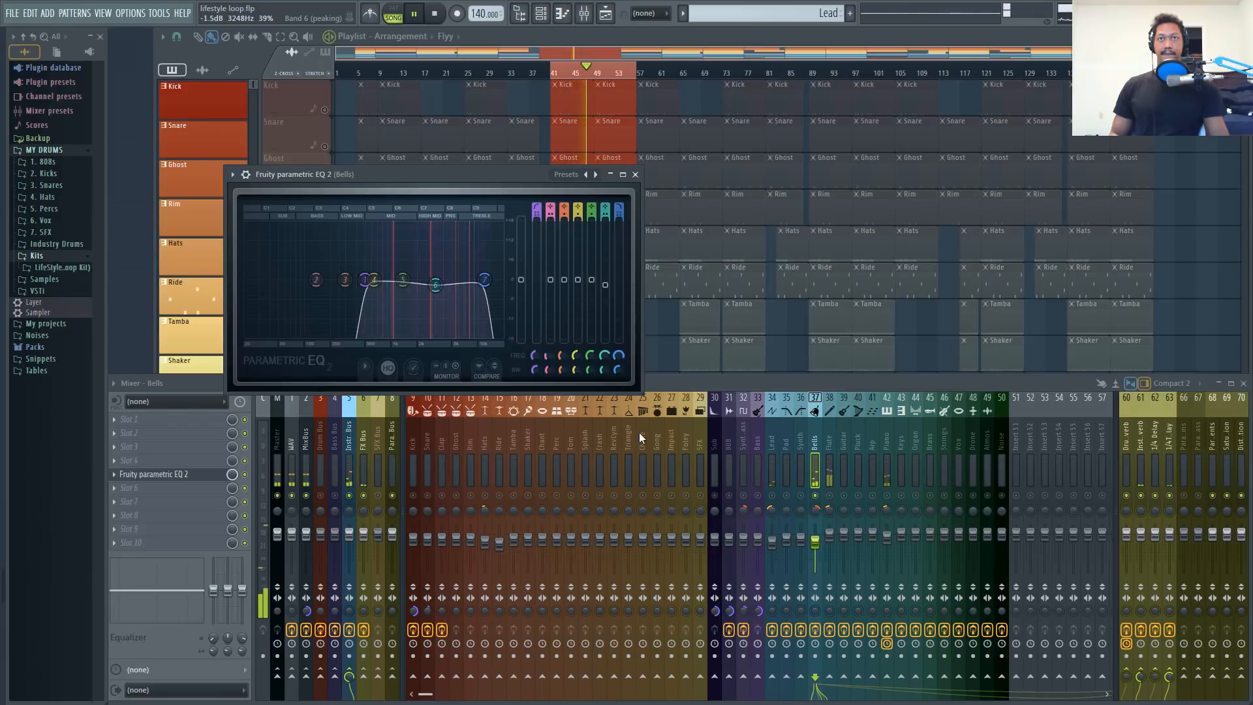
{"action": "key", "text": "space"}
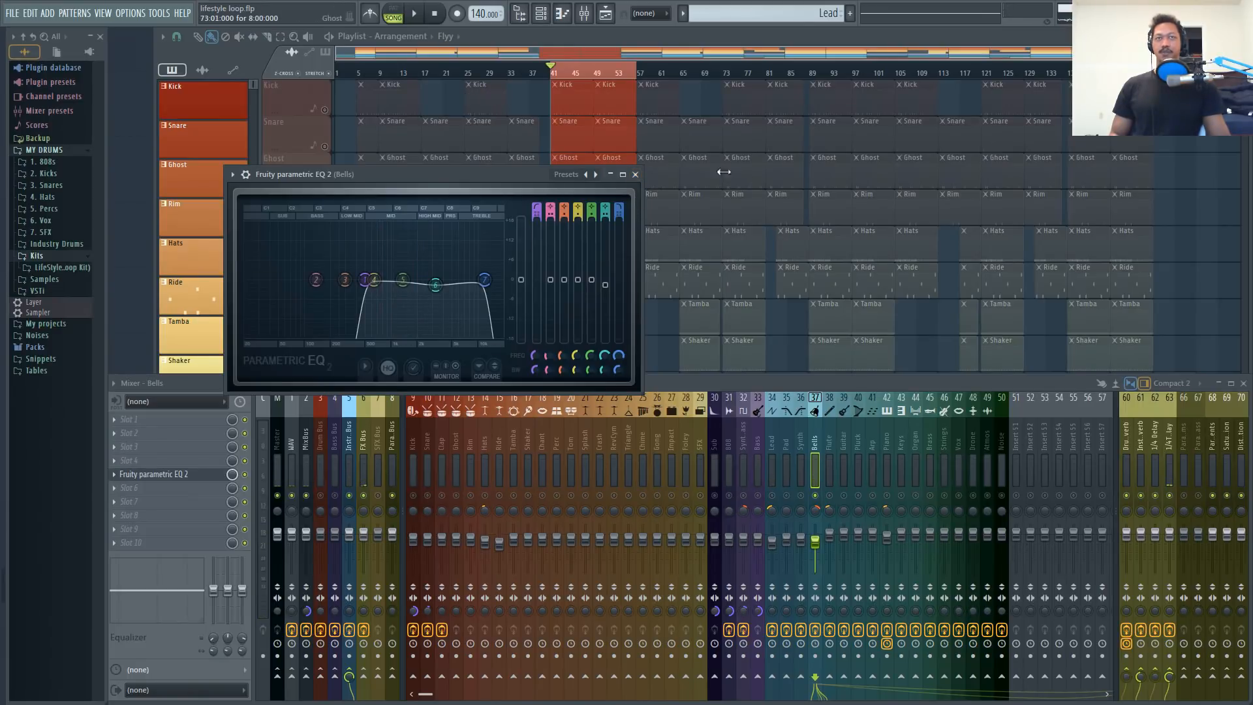
{"action": "left_click", "coordinate": [637, 175]}
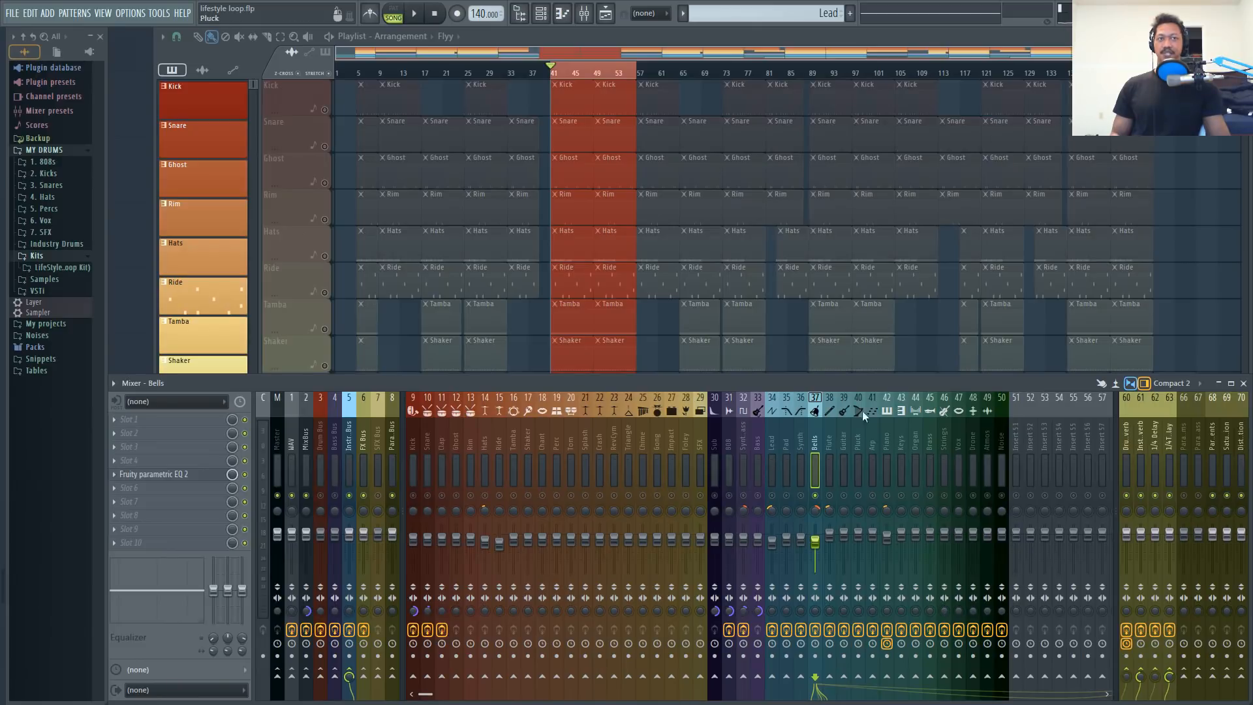
- Play the soloed Flute mixer track, open its Fruity parametric EQ 2, and check the curve around bands 5 and 6
{"action": "left_click", "coordinate": [828, 508]}
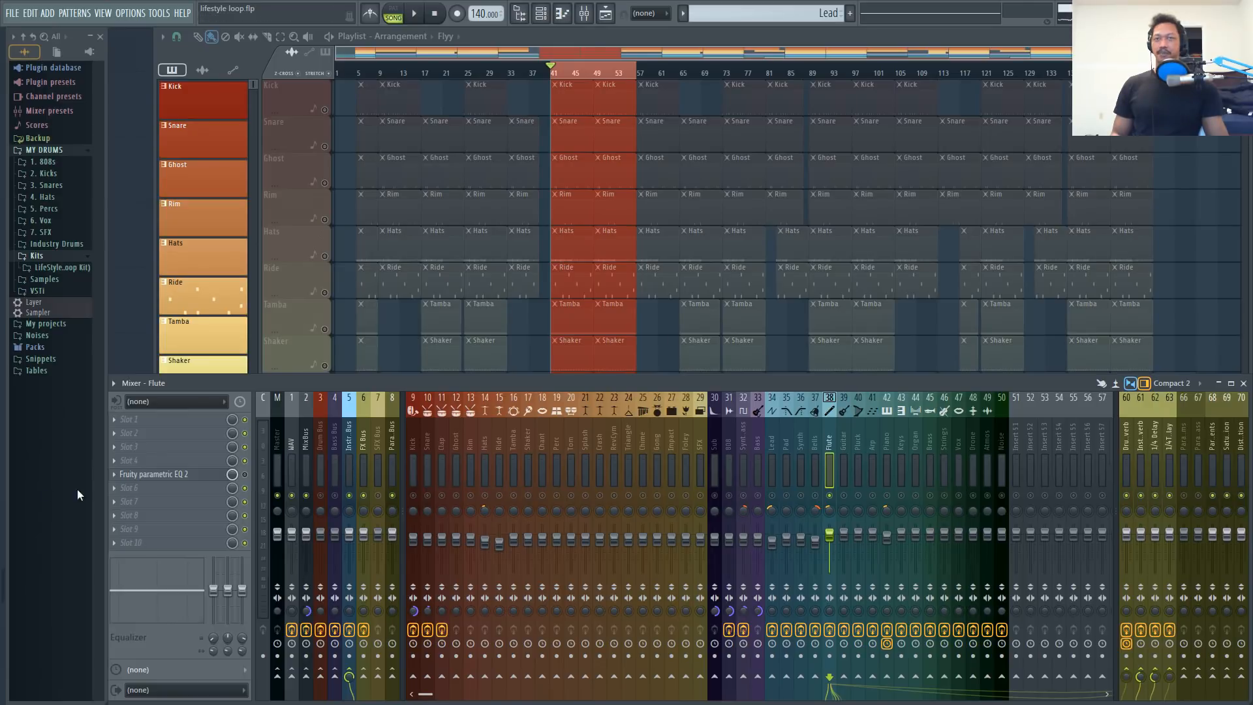
{"action": "key", "text": "space"}
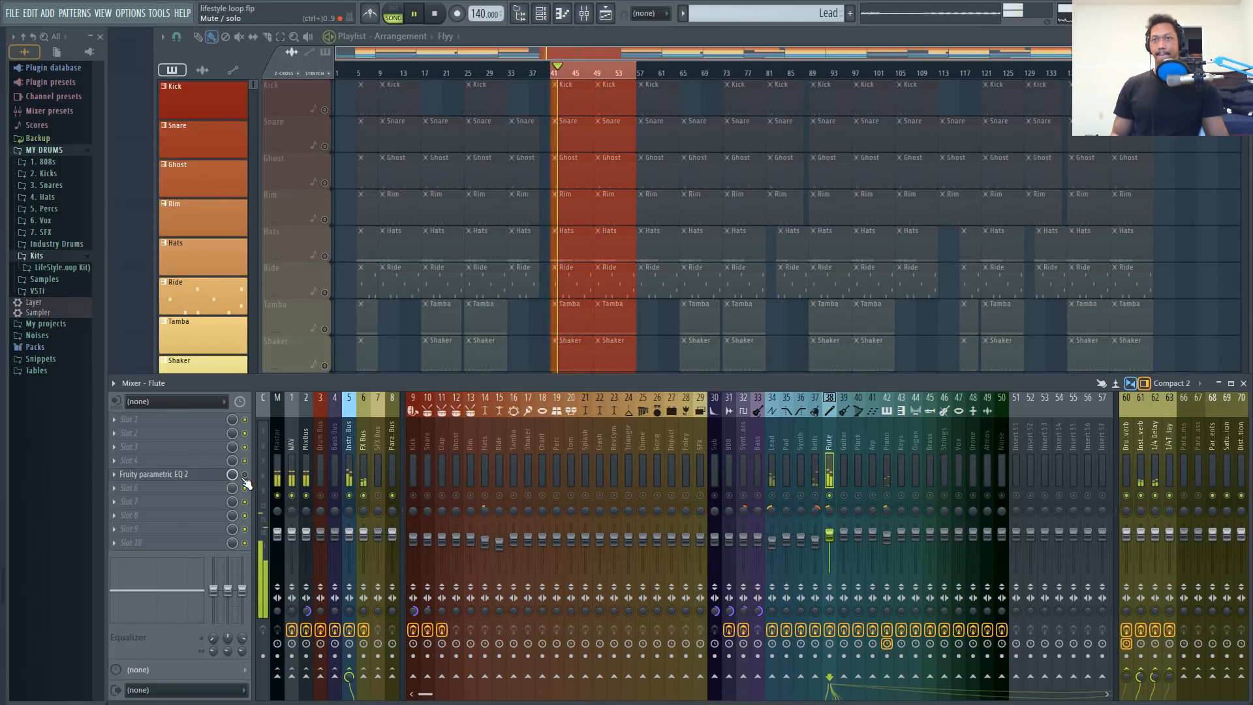
{"action": "left_click", "coordinate": [186, 476]}
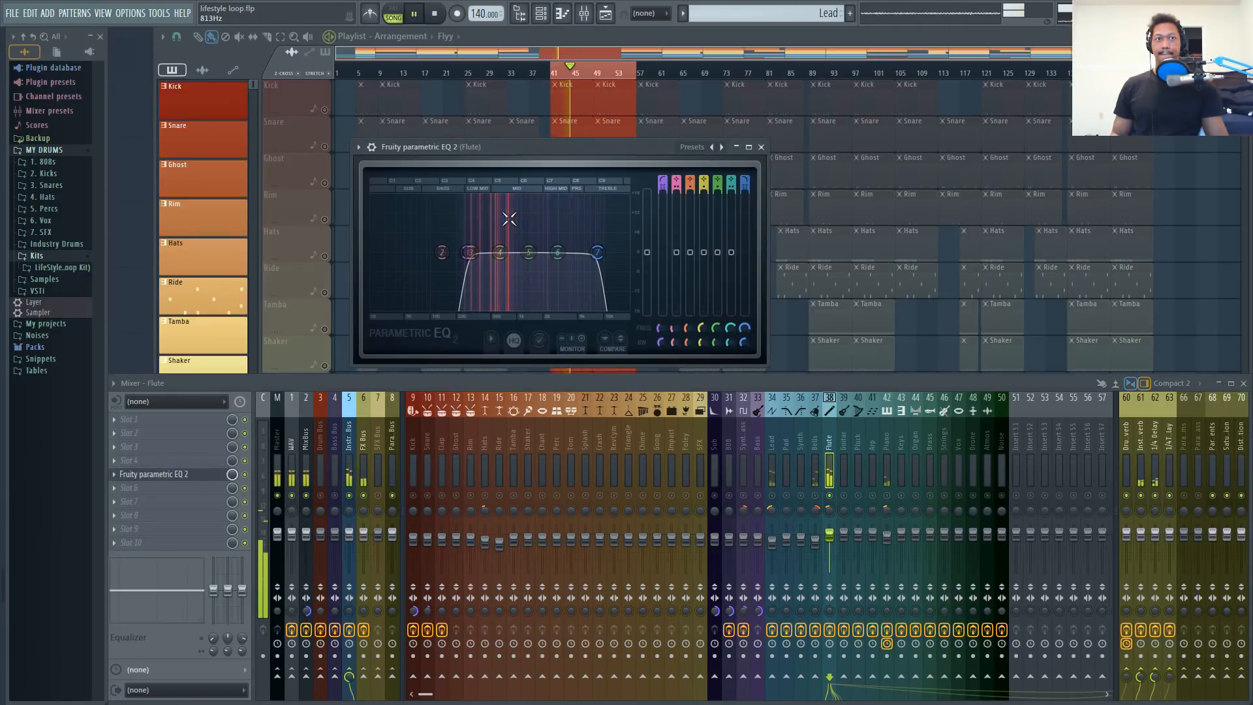
{"action": "key", "text": "space"}
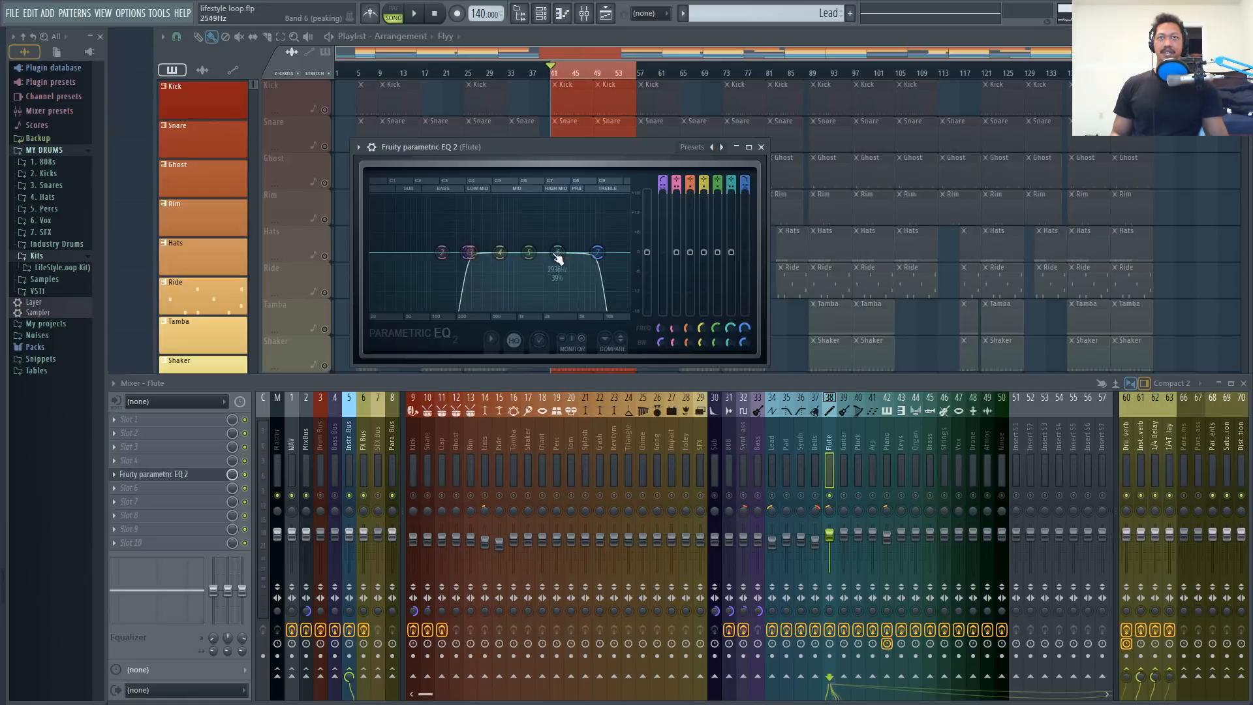
{"action": "key", "text": "space"}
{"action": "left_click_drag", "start_coordinate": [558, 258], "coordinate": [535, 255]}
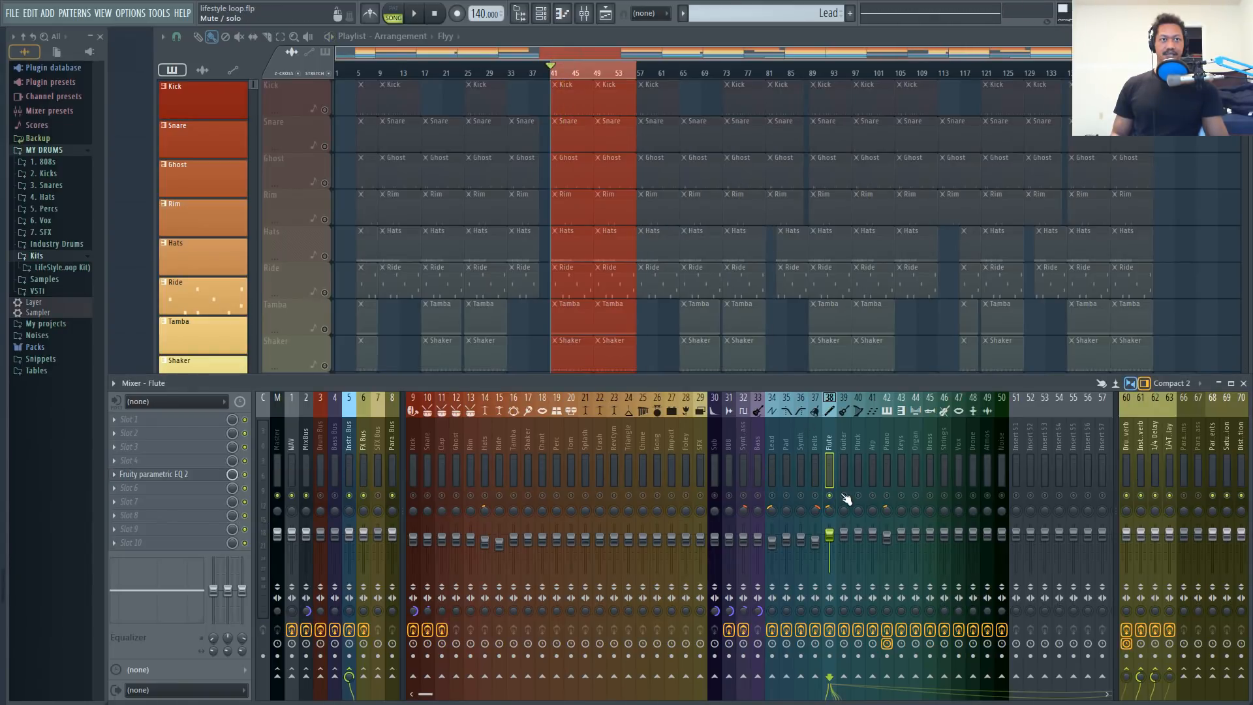
- Briefly play the unsoloed instruments, solo the Piano mixer track, and open its Fruity parametric EQ 2
{"action": "right_click", "coordinate": [831, 498]}
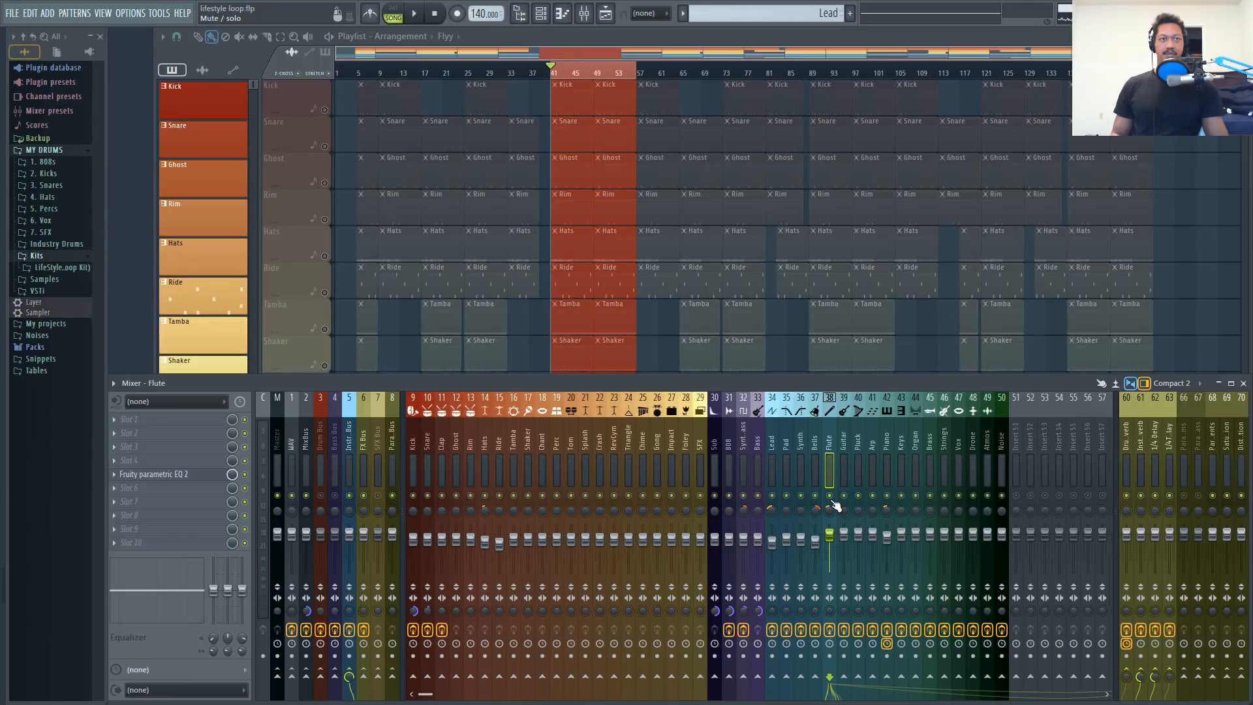
{"action": "key", "text": "space"}
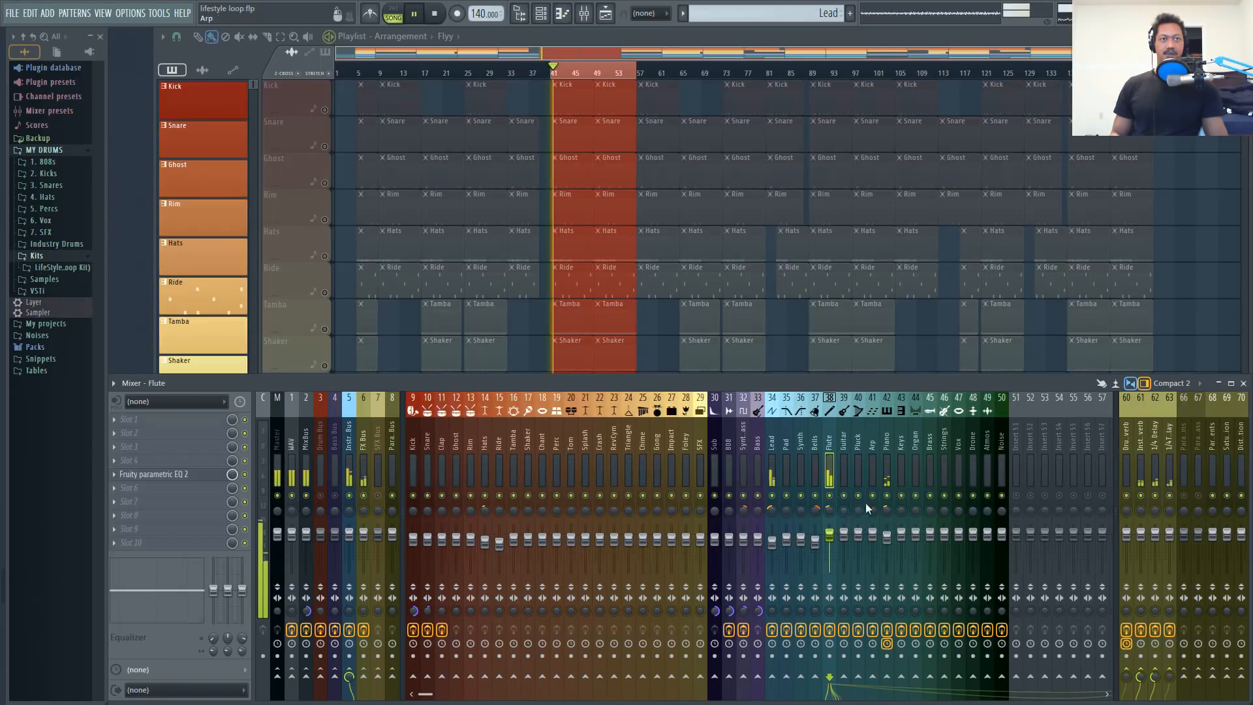
{"action": "key", "text": "space"}
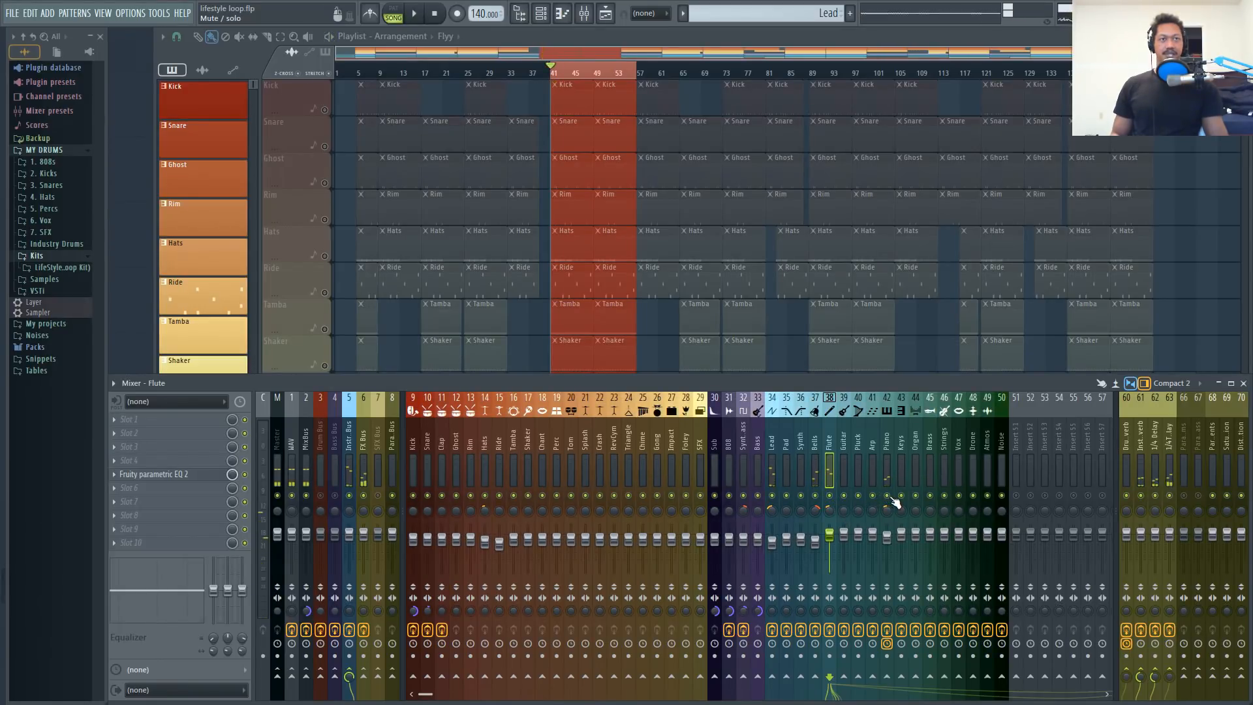
{"action": "right_click", "coordinate": [889, 497]}
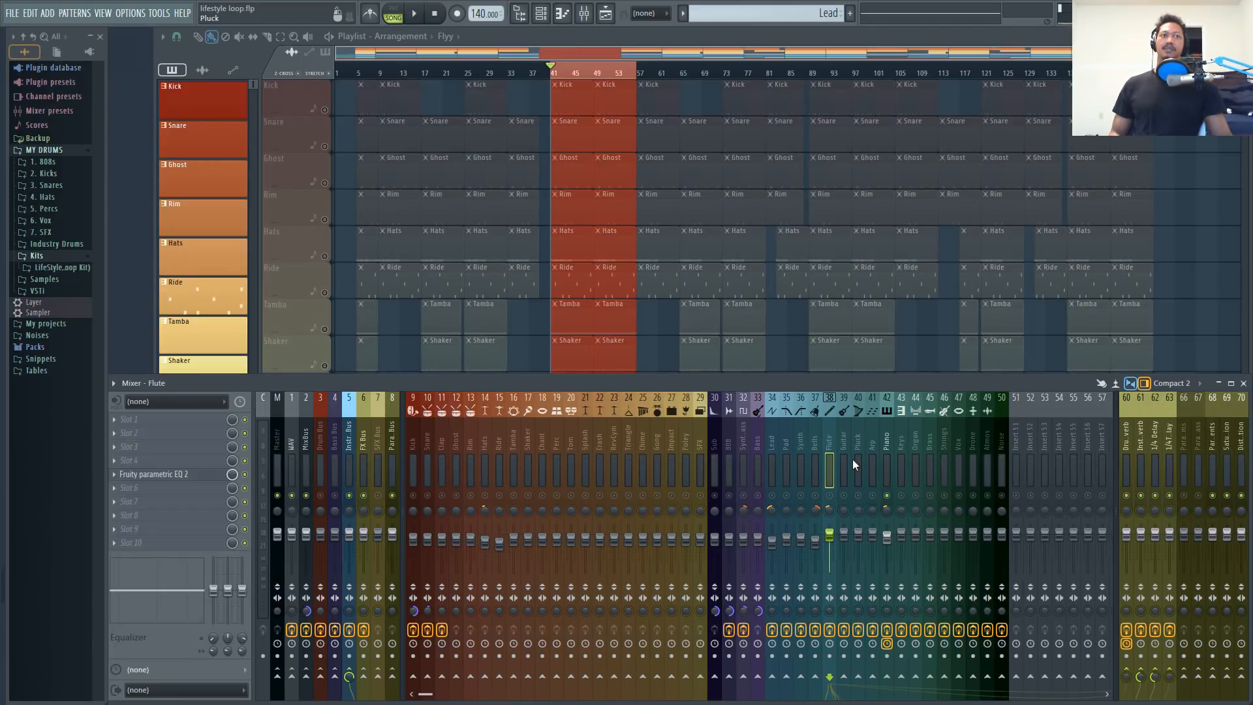
{"action": "left_click", "coordinate": [887, 447]}
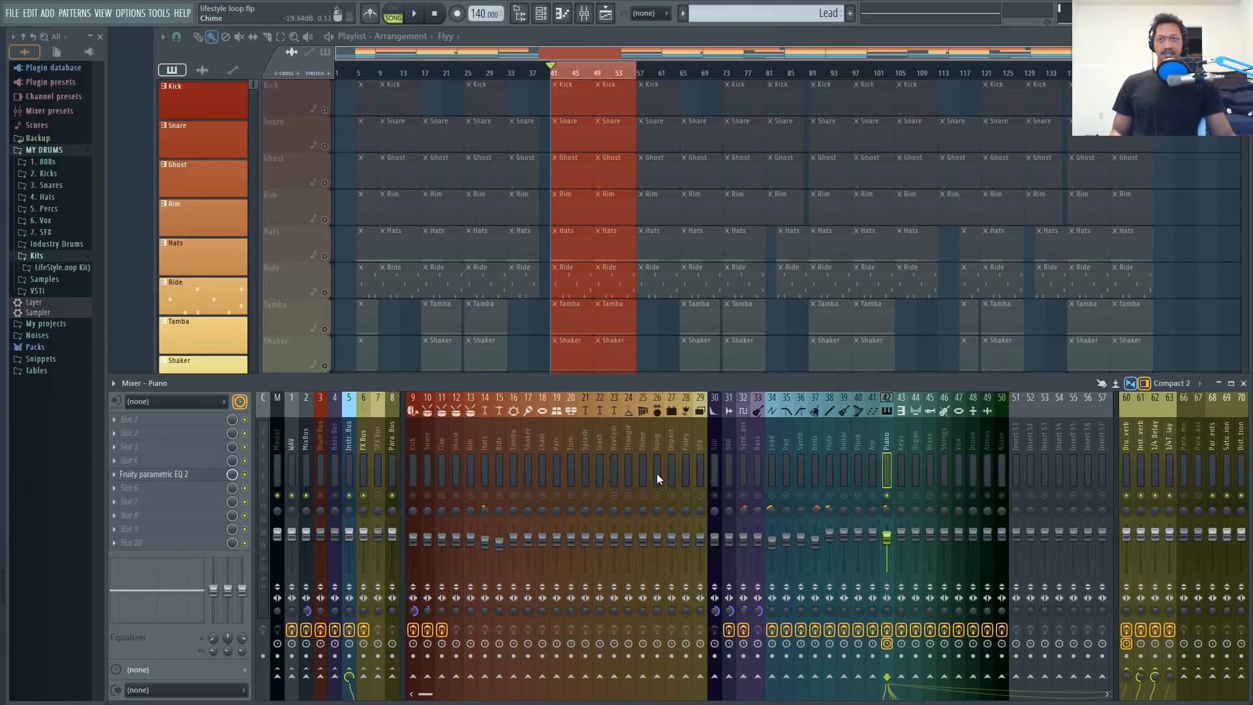
{"action": "left_click", "coordinate": [215, 476]}
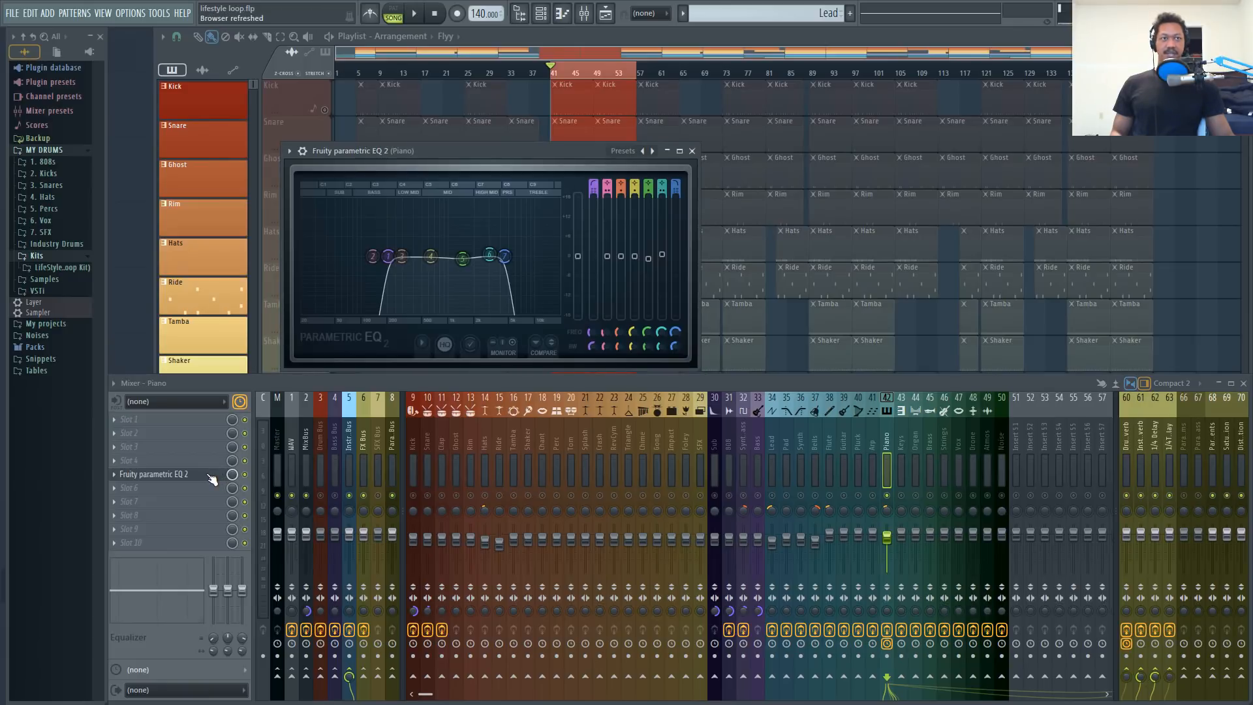
- Play the soloed Piano to examine its EQ spectrum, and move the EQ window aside while comparing with the Flute track
{"action": "key", "text": "space"}
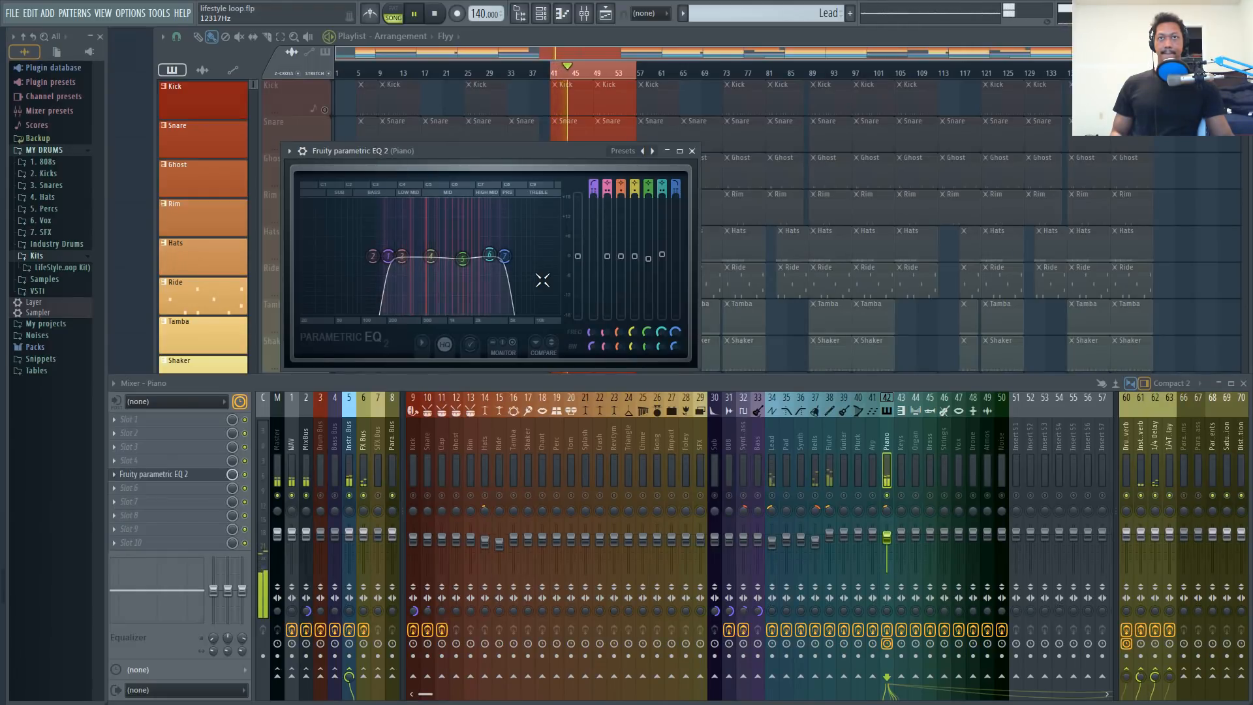
{"action": "key", "text": "space"}
{"action": "left_click_drag", "start_coordinate": [560, 157], "coordinate": [618, 134]}
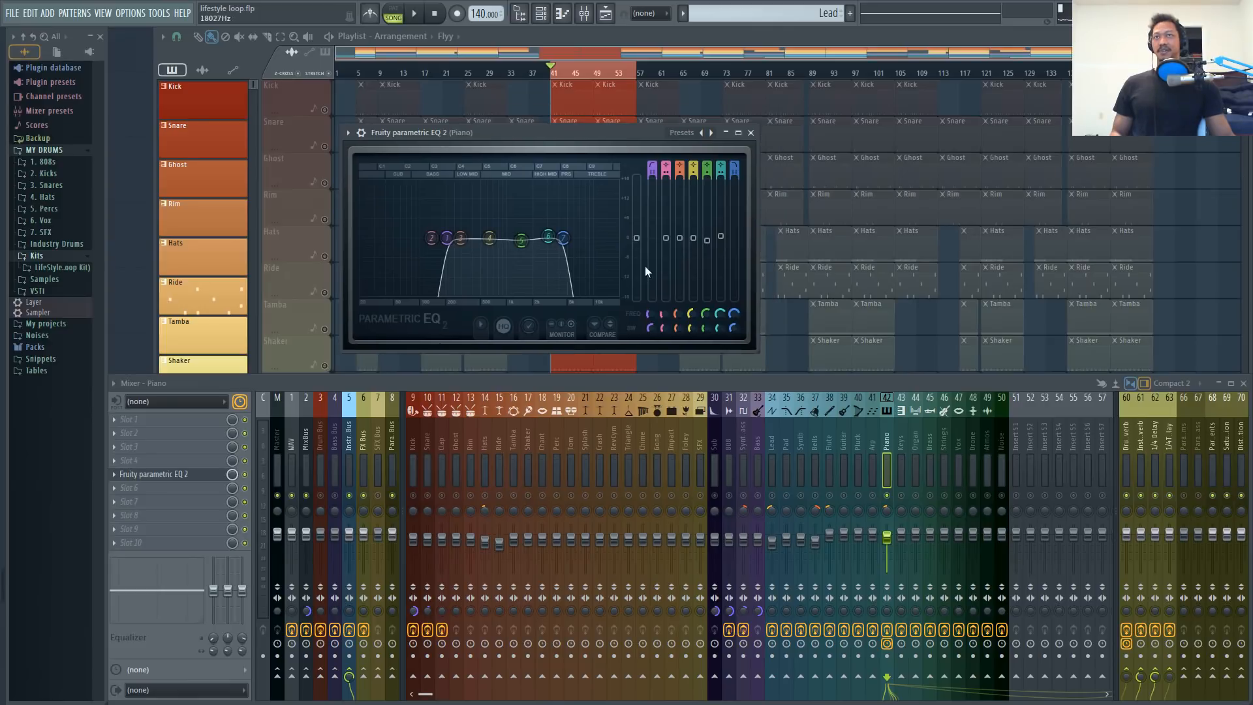
{"action": "left_click", "coordinate": [831, 445]}
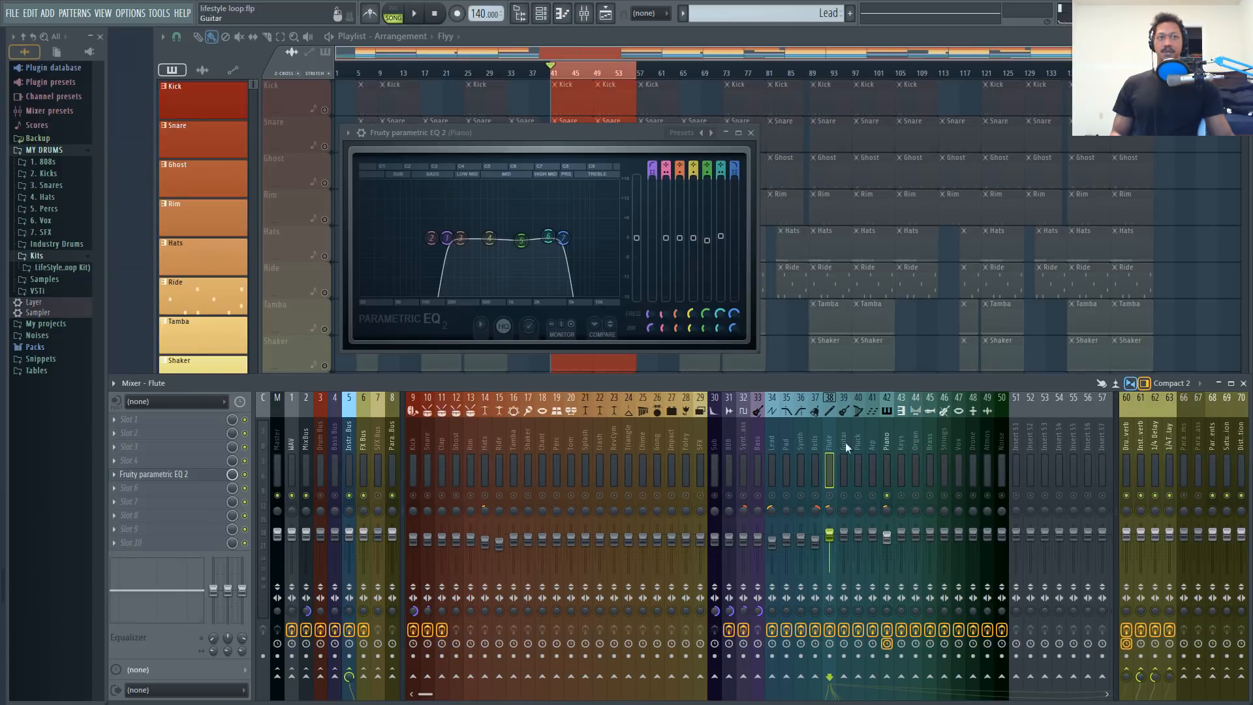
{"action": "left_click", "coordinate": [892, 441]}
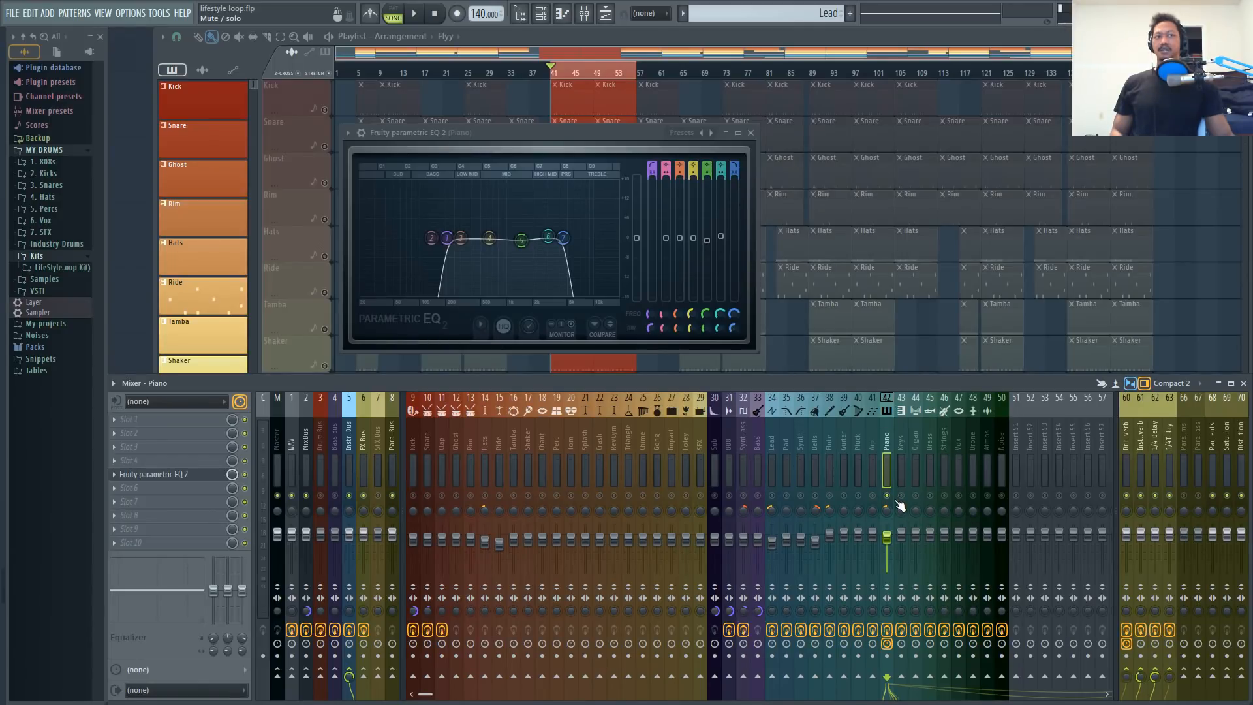
- Unsolo the Piano, play all the instruments together, and nudge the Piano's volume fader during playback
{"action": "right_click", "coordinate": [888, 496]}
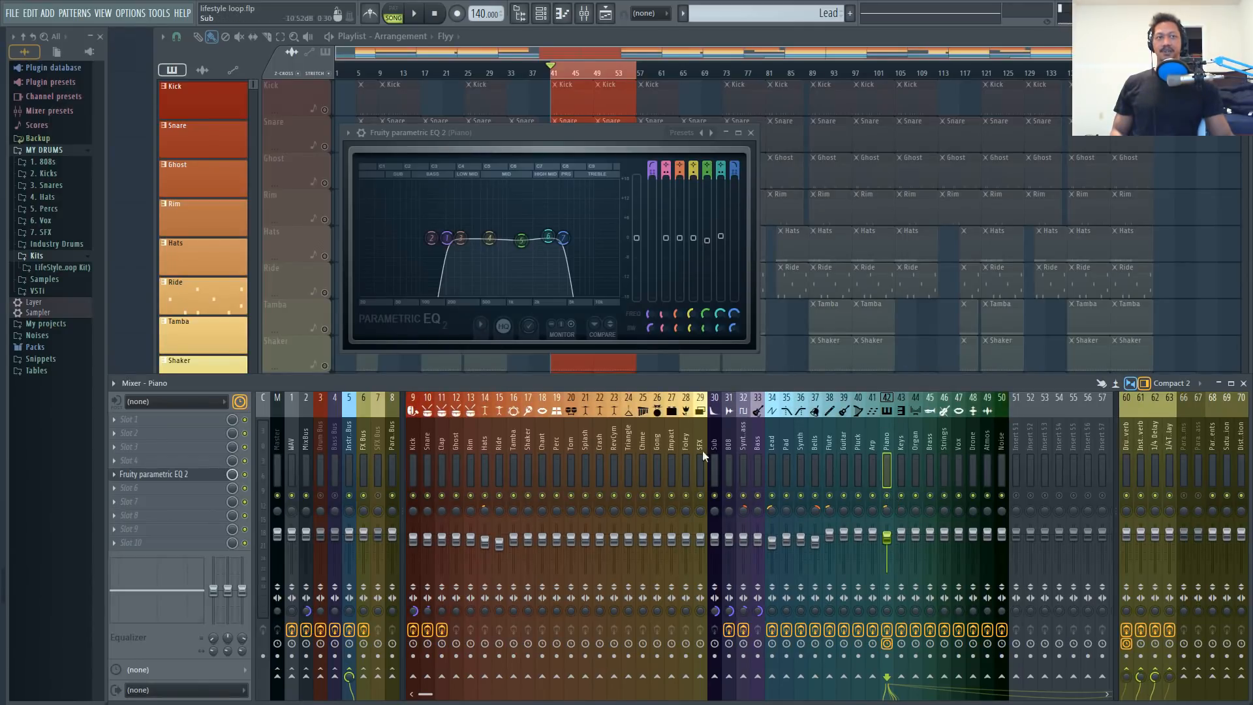
{"action": "left_click", "coordinate": [420, 15]}
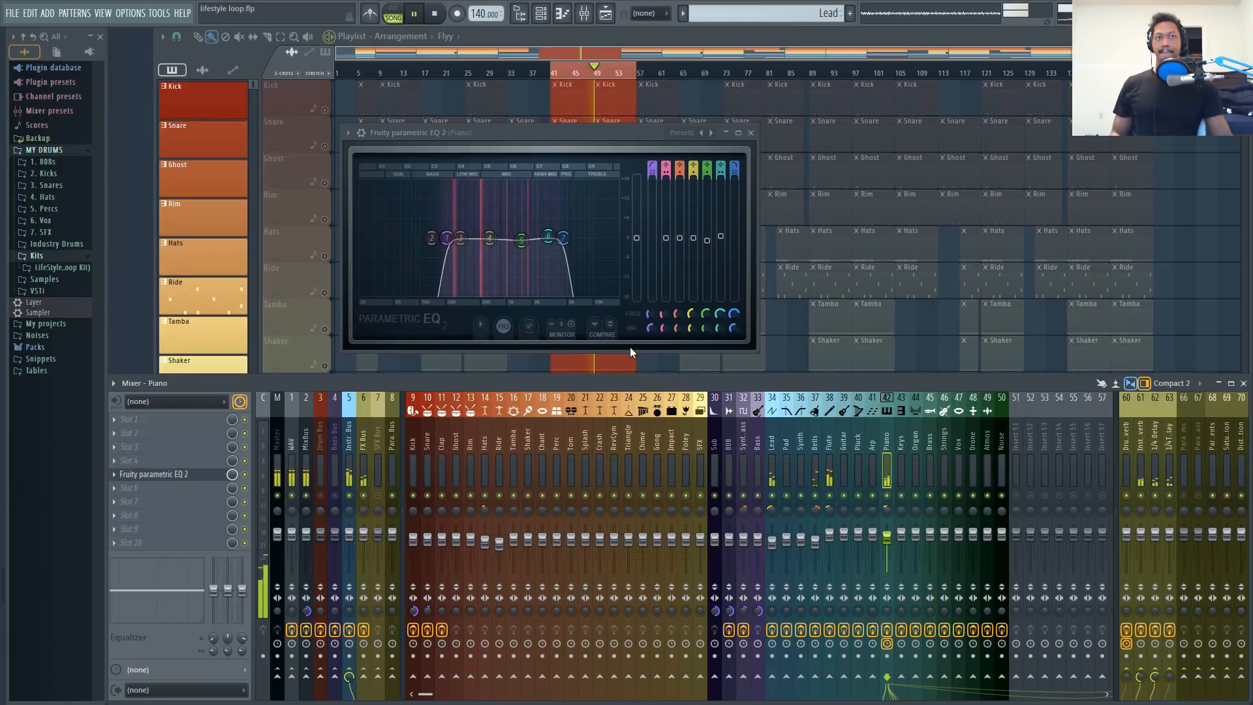
{"action": "key", "text": "space"}
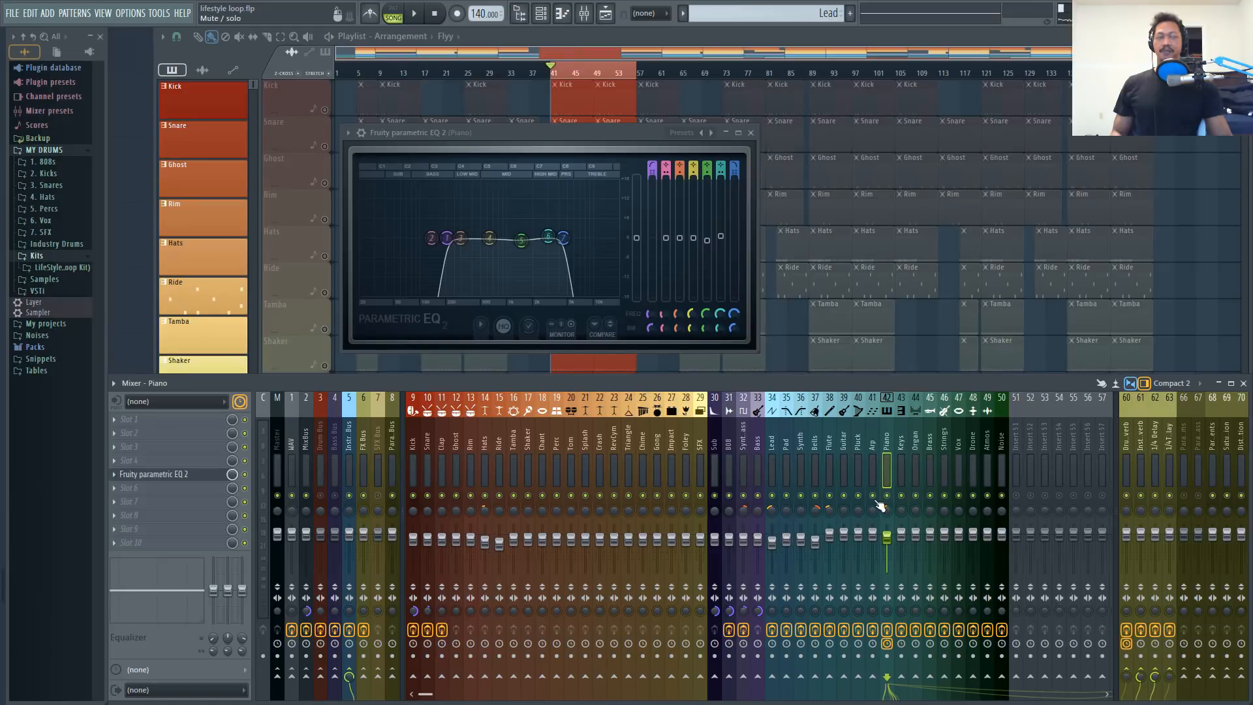
{"action": "key", "text": "space"}
{"action": "left_click_drag", "start_coordinate": [889, 539], "coordinate": [888, 537]}
{"action": "key", "text": "space"}
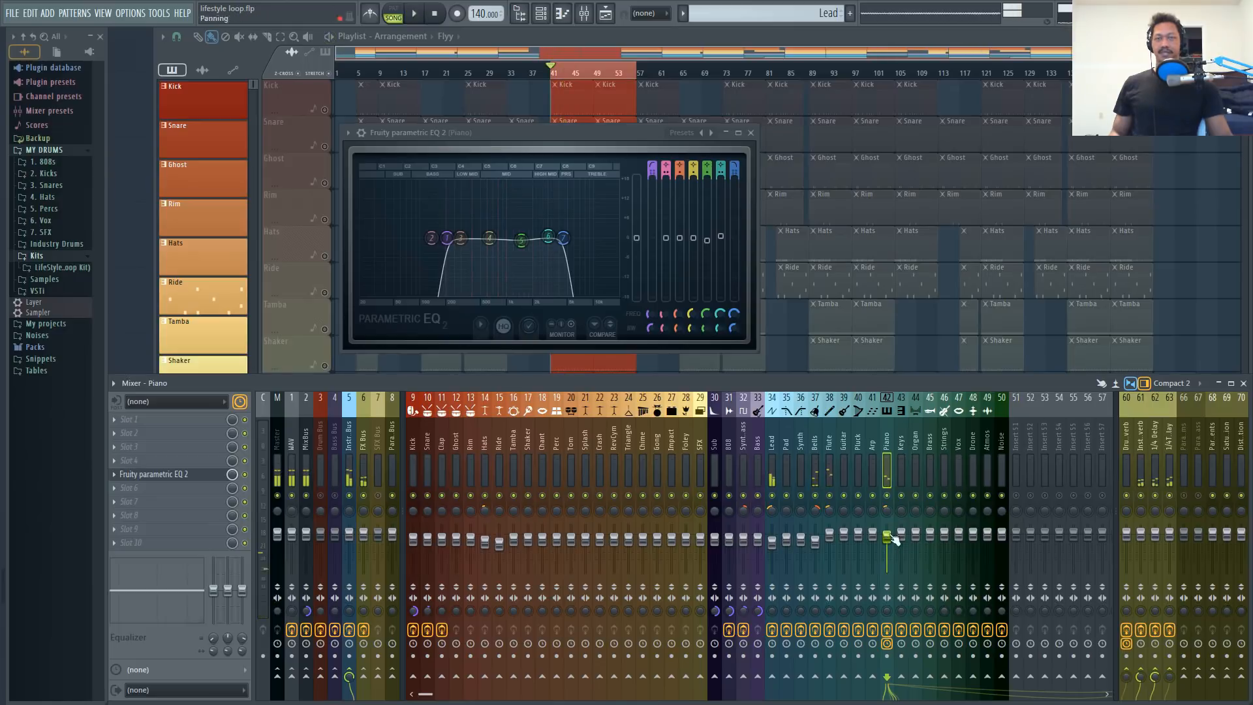
- Reset the stereo separation of the MixBus track and play the full instrument mix
{"action": "right_click", "coordinate": [308, 613]}
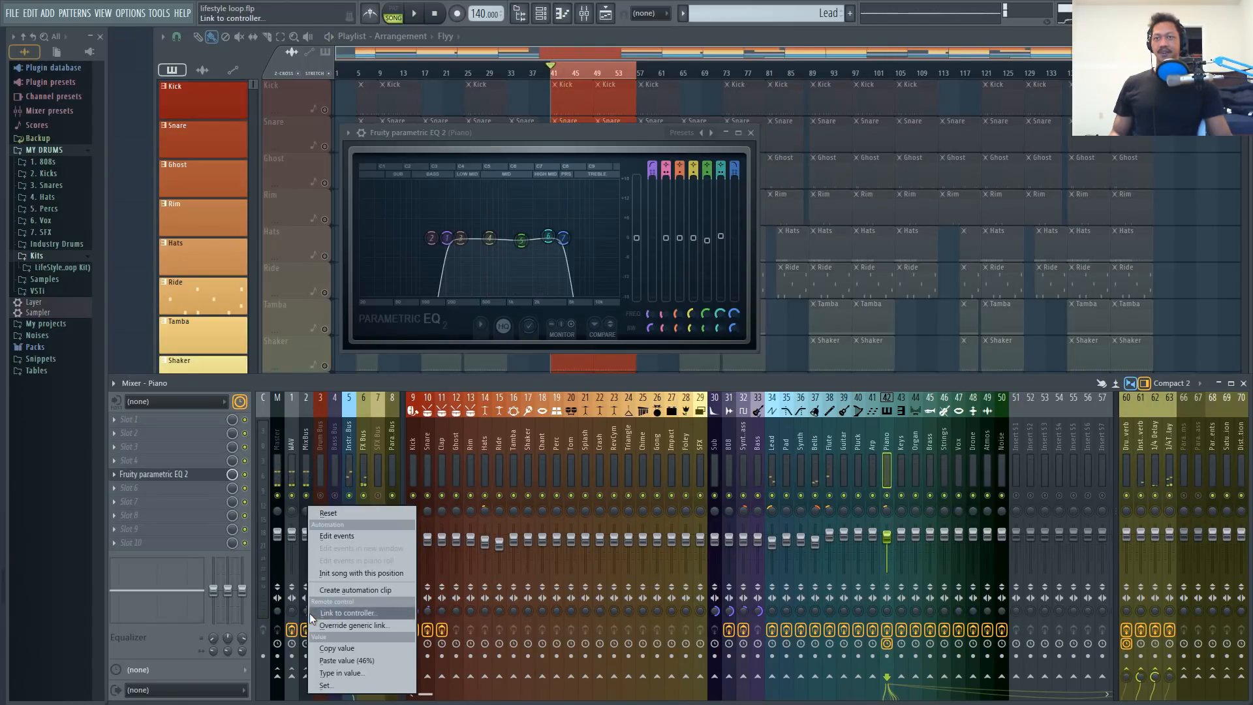
{"action": "left_click", "coordinate": [328, 515]}
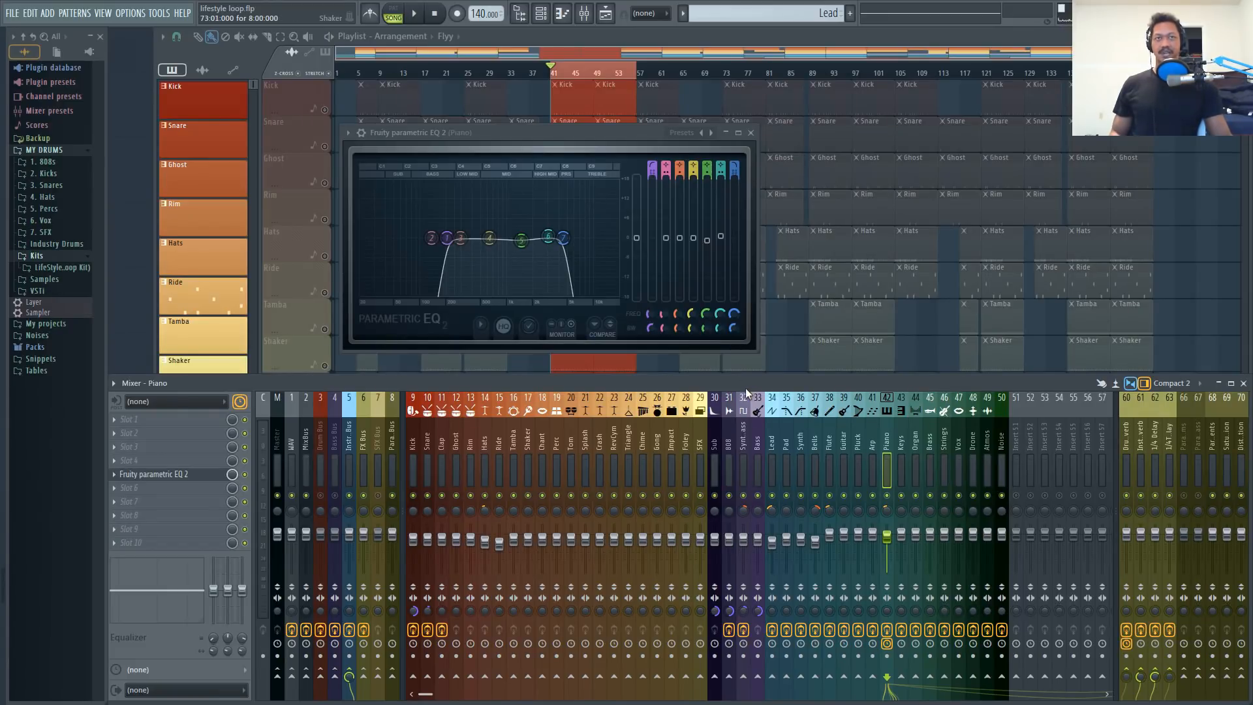
{"action": "key", "text": "space"}
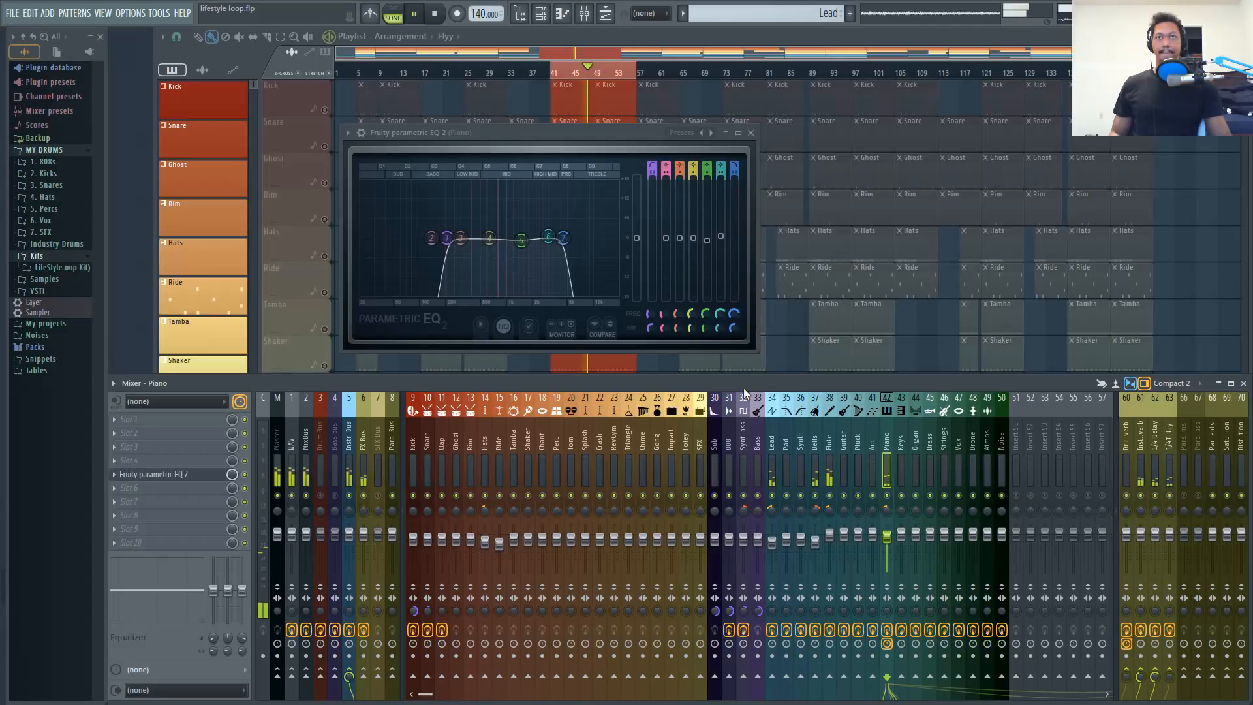
{"action": "key", "text": "space"}
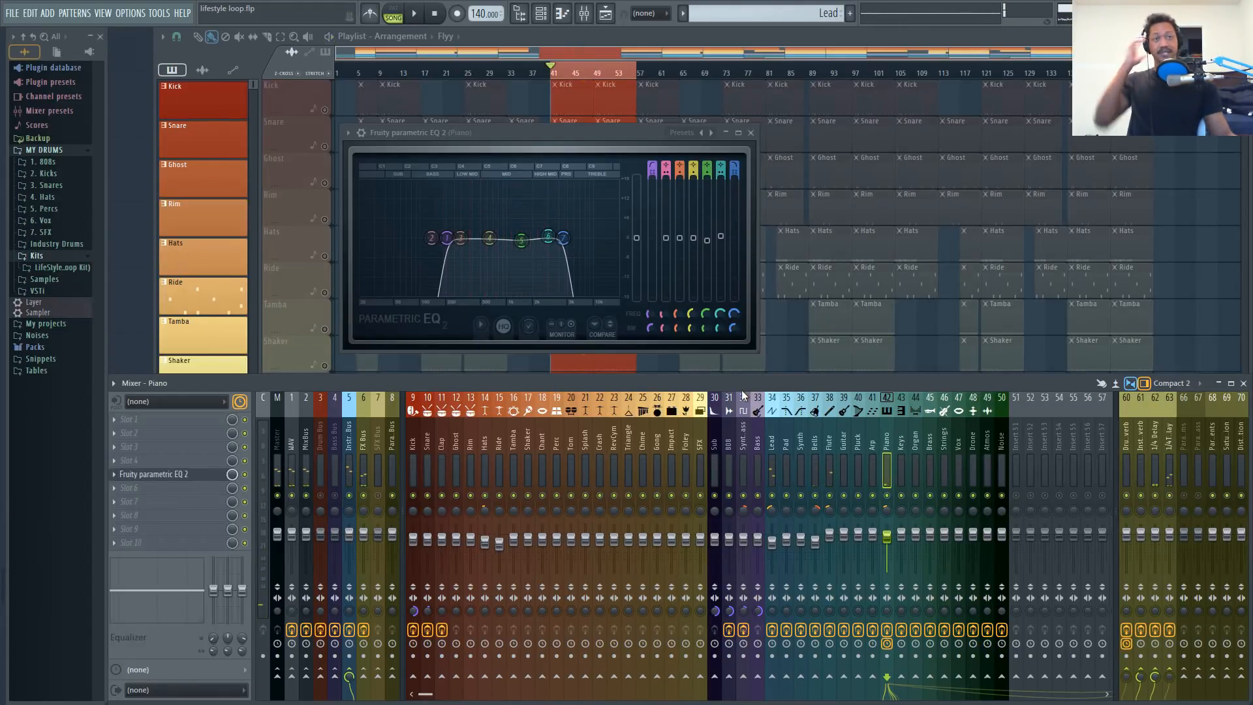
- Look over the Guitar and Lead mixer tracks, and reset the MixBus stereo separation once more
{"action": "left_click", "coordinate": [875, 433]}
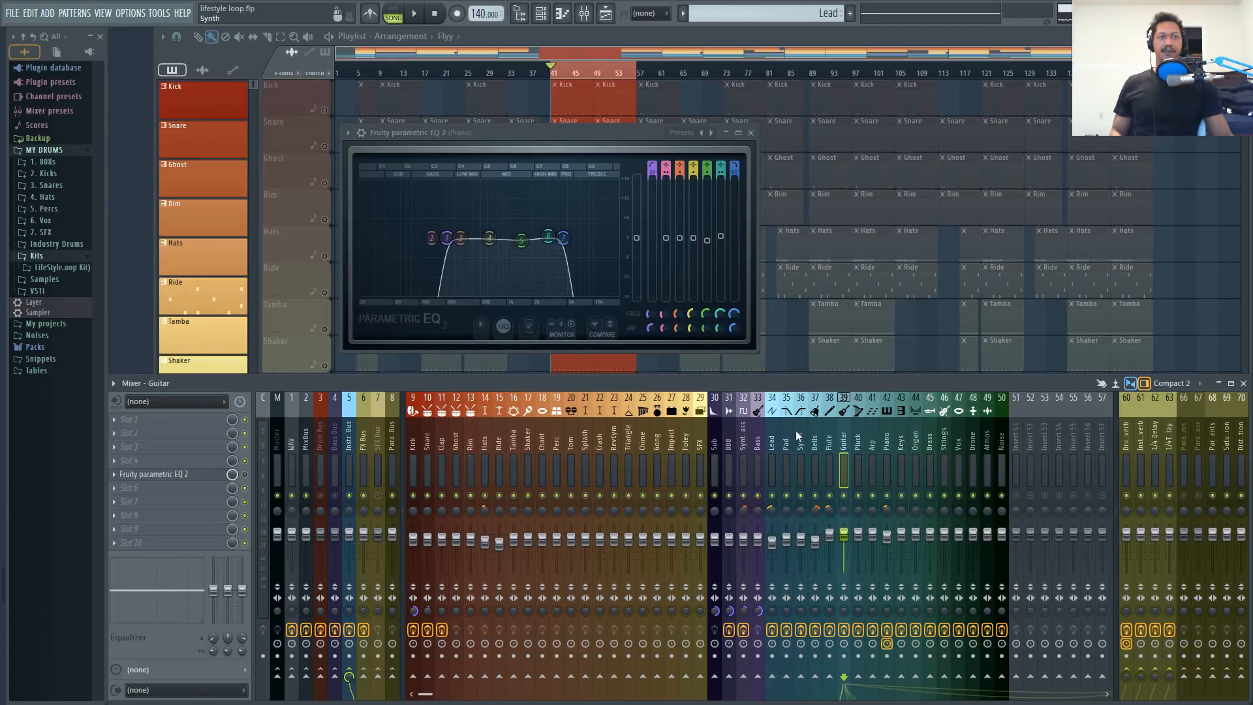
{"action": "left_click", "coordinate": [773, 430]}
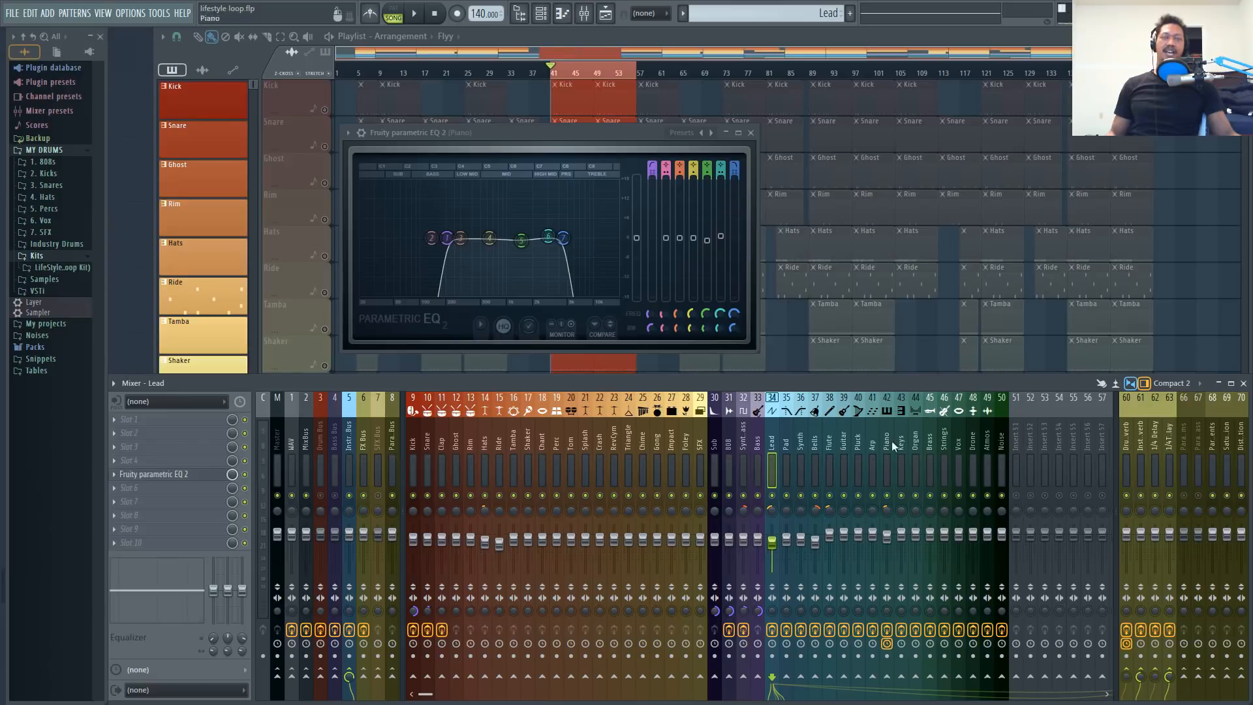
{"action": "left_click", "coordinate": [303, 612]}
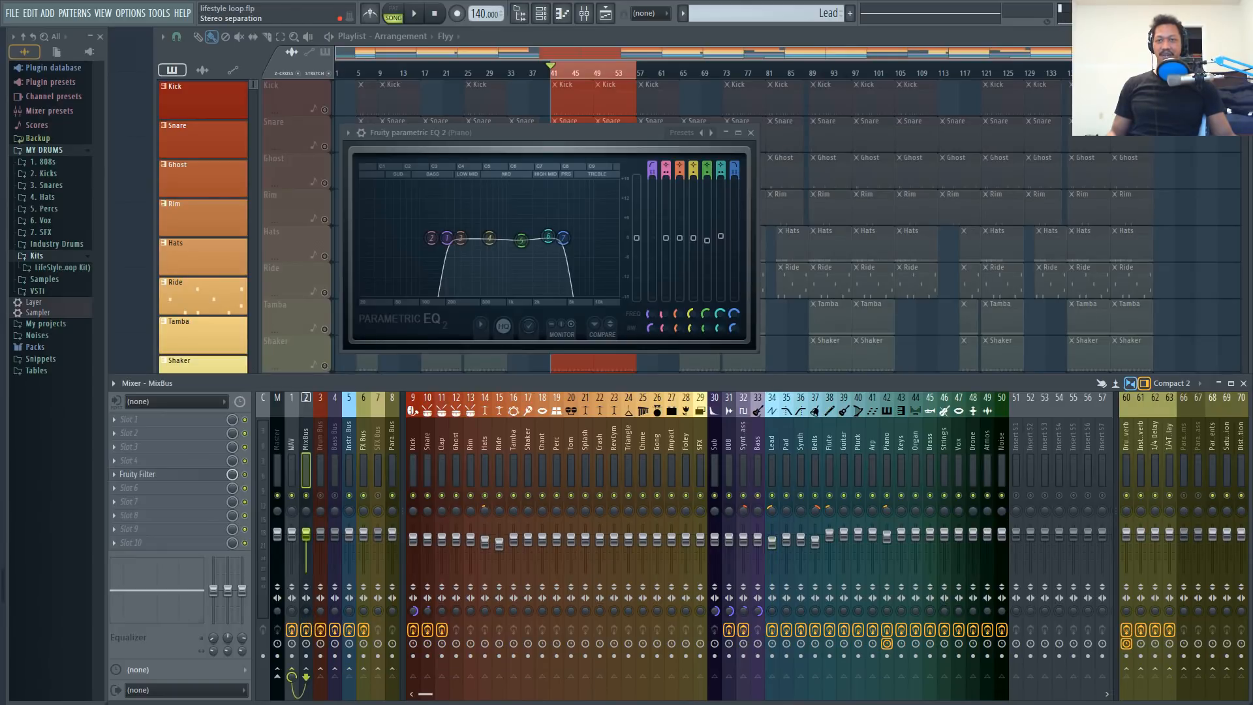
{"action": "right_click", "coordinate": [304, 612]}
{"action": "left_click", "coordinate": [342, 510]}
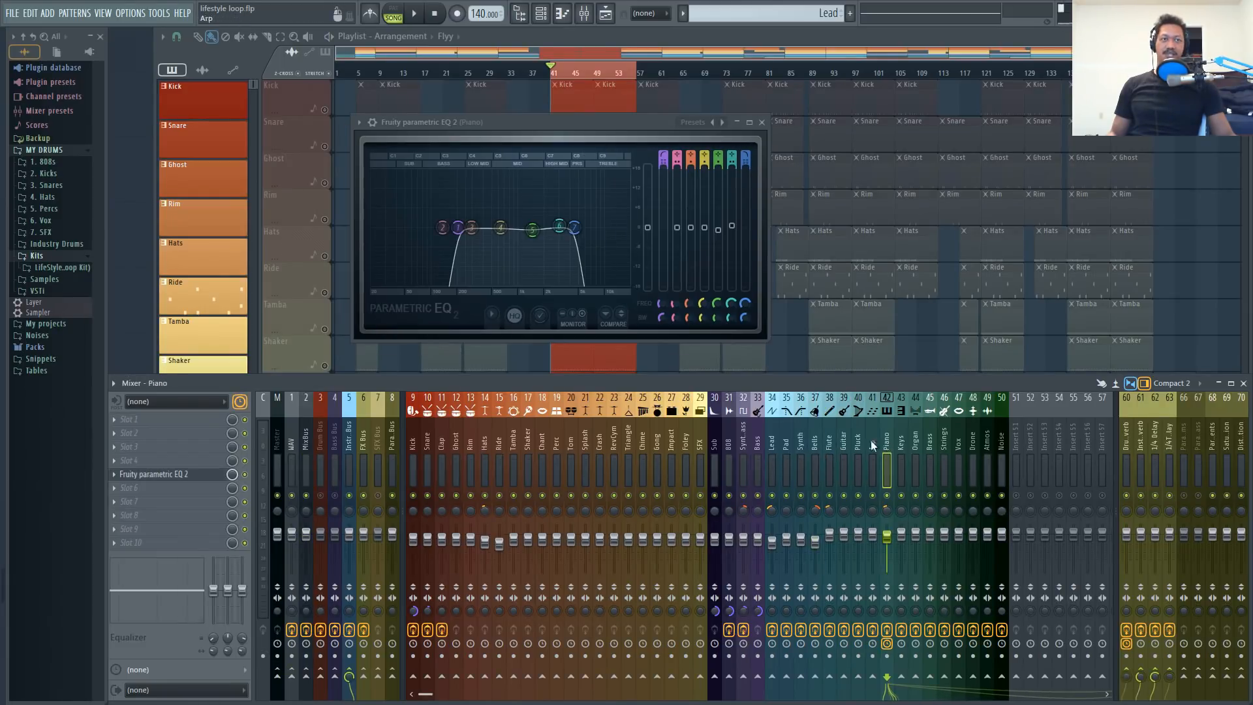
- Look over the Lead and Pad mixer tracks together with the Instrument Reverb and 1/4T Delay send tracks to examine their effects and routing
{"action": "left_click", "coordinate": [810, 443]}
{"action": "left_click", "coordinate": [774, 443]}
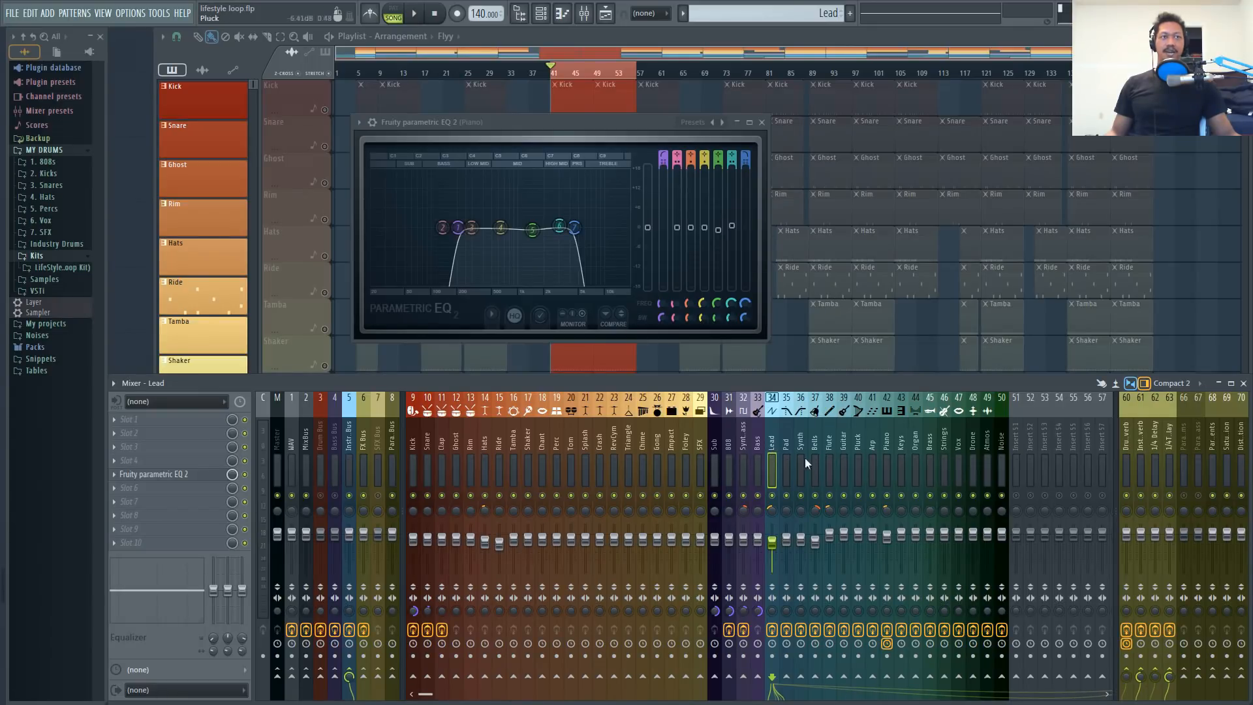
{"action": "left_click", "coordinate": [1145, 444]}
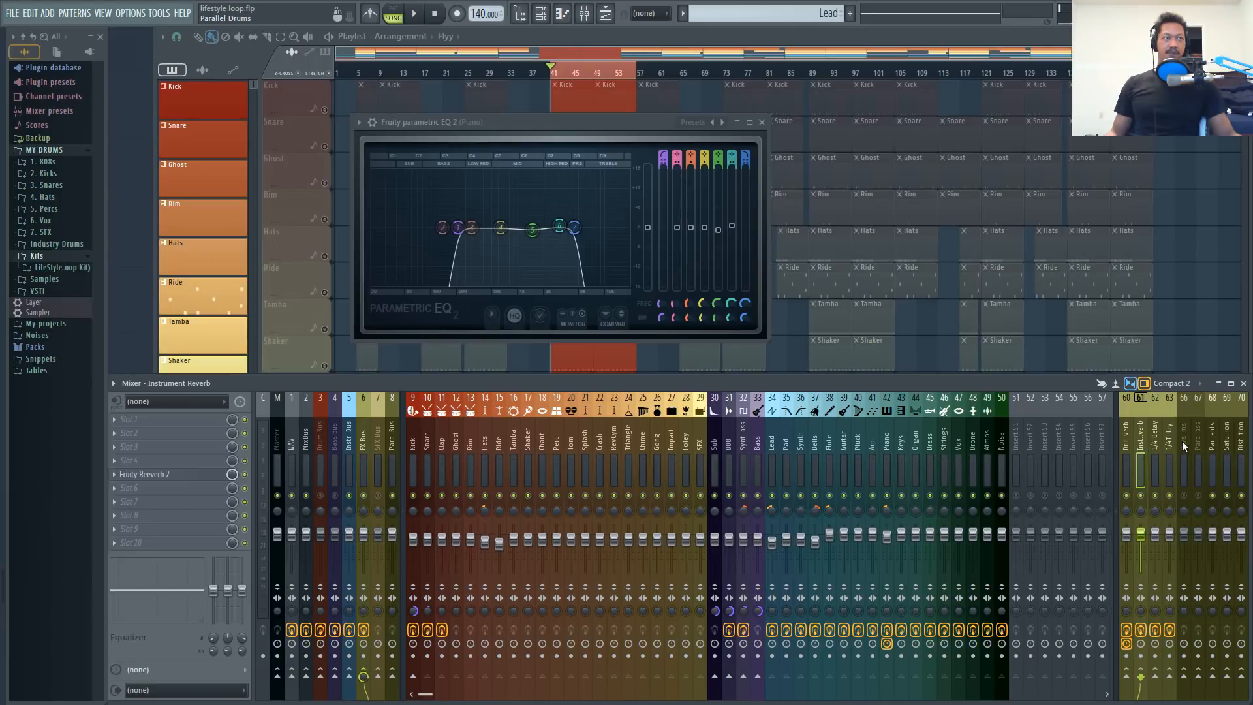
{"action": "left_click", "coordinate": [1174, 440]}
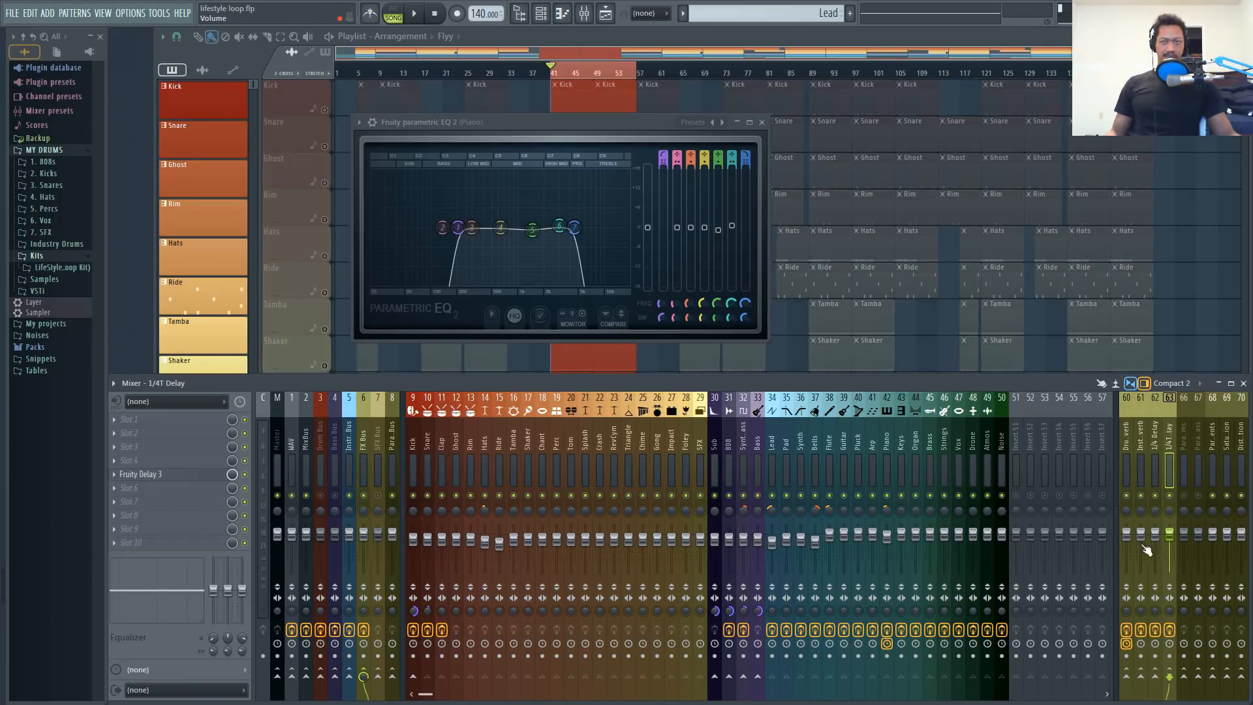
{"action": "left_click", "coordinate": [1142, 438]}
{"action": "left_click", "coordinate": [774, 443]}
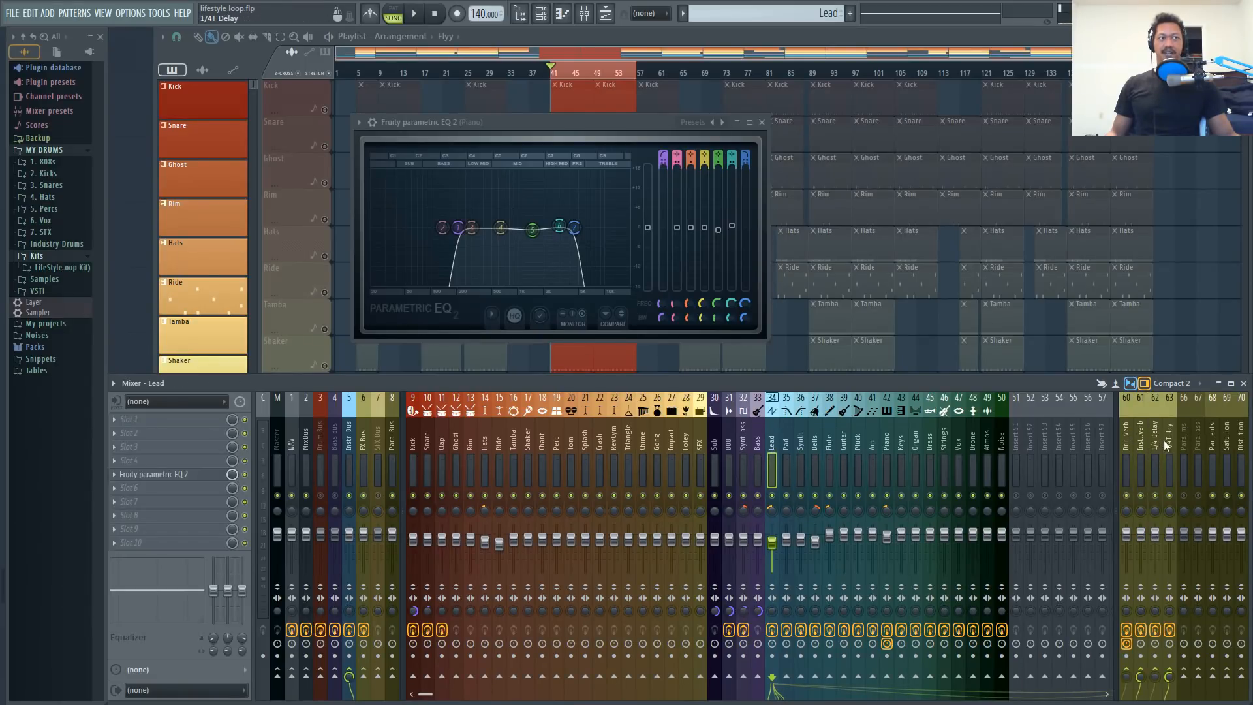
{"action": "left_click", "coordinate": [1141, 443]}
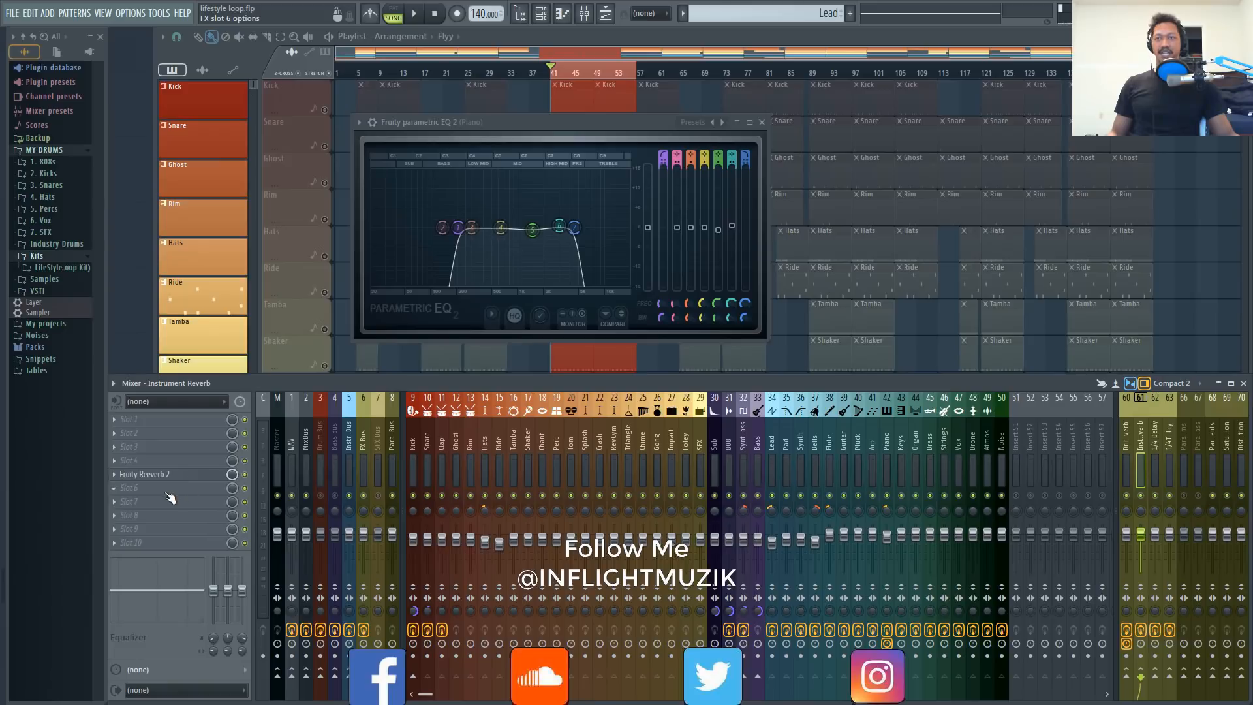
{"action": "left_click", "coordinate": [773, 445]}
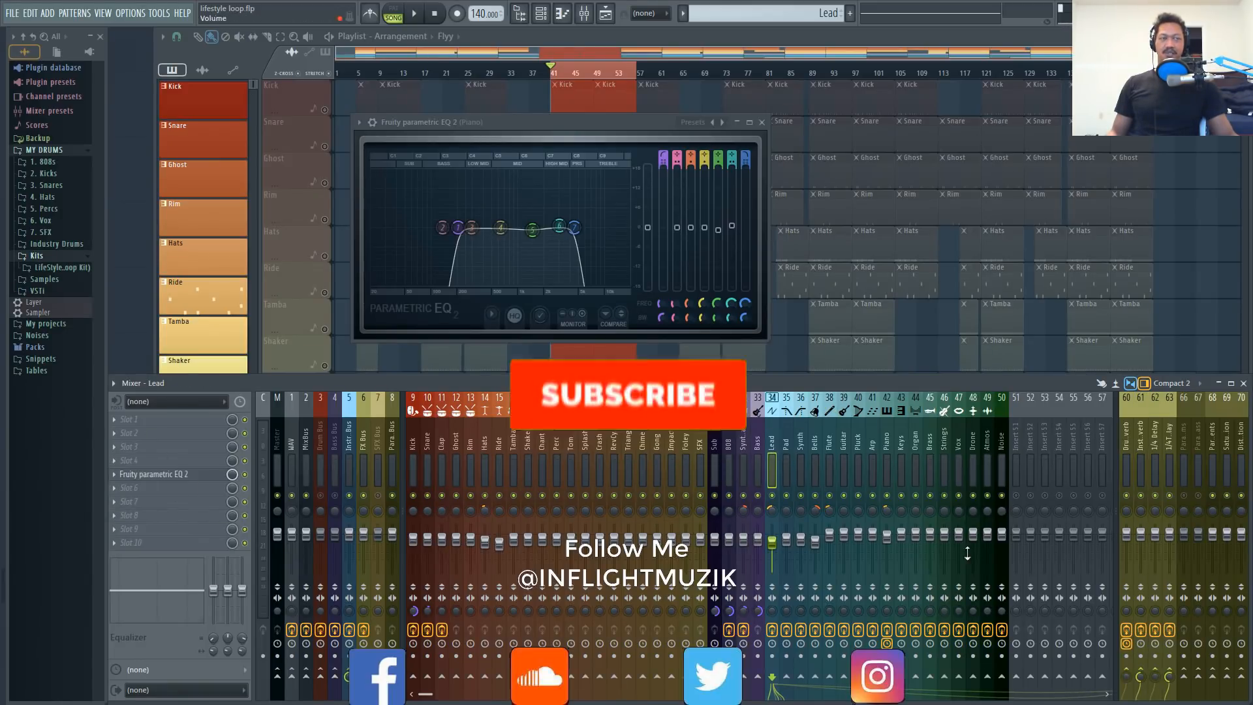
{"action": "left_click", "coordinate": [1170, 448]}
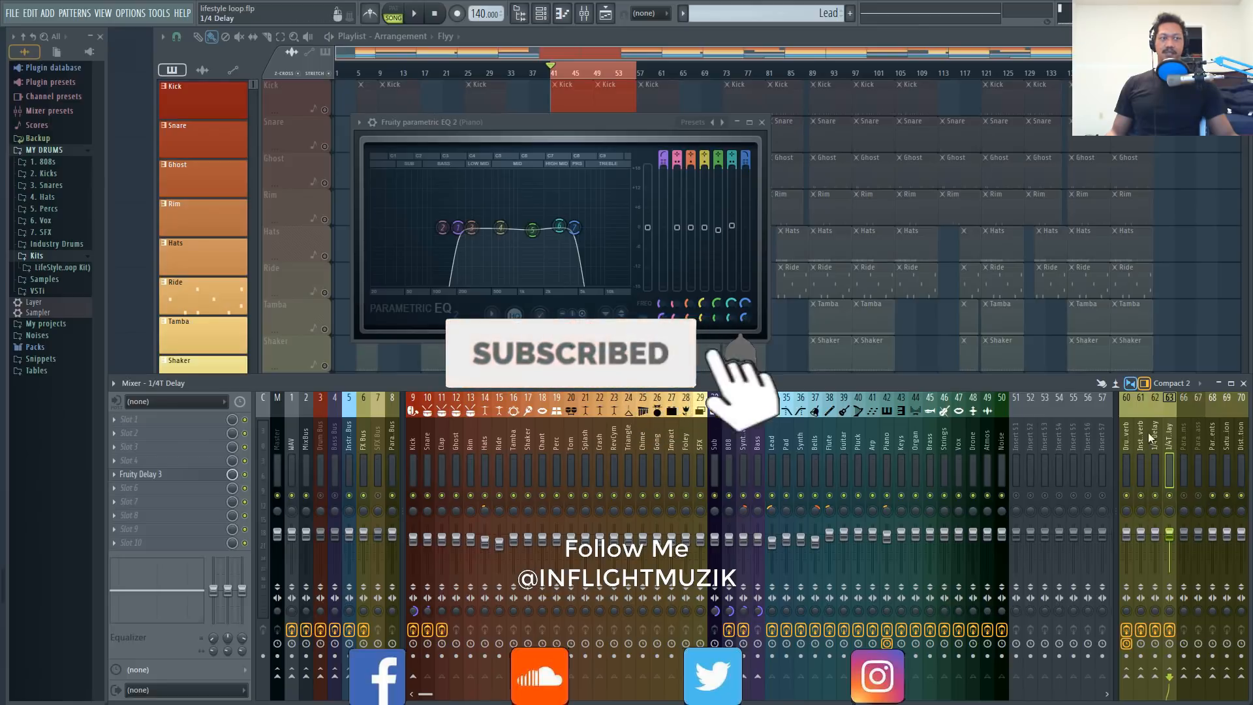
{"action": "left_click", "coordinate": [786, 450]}
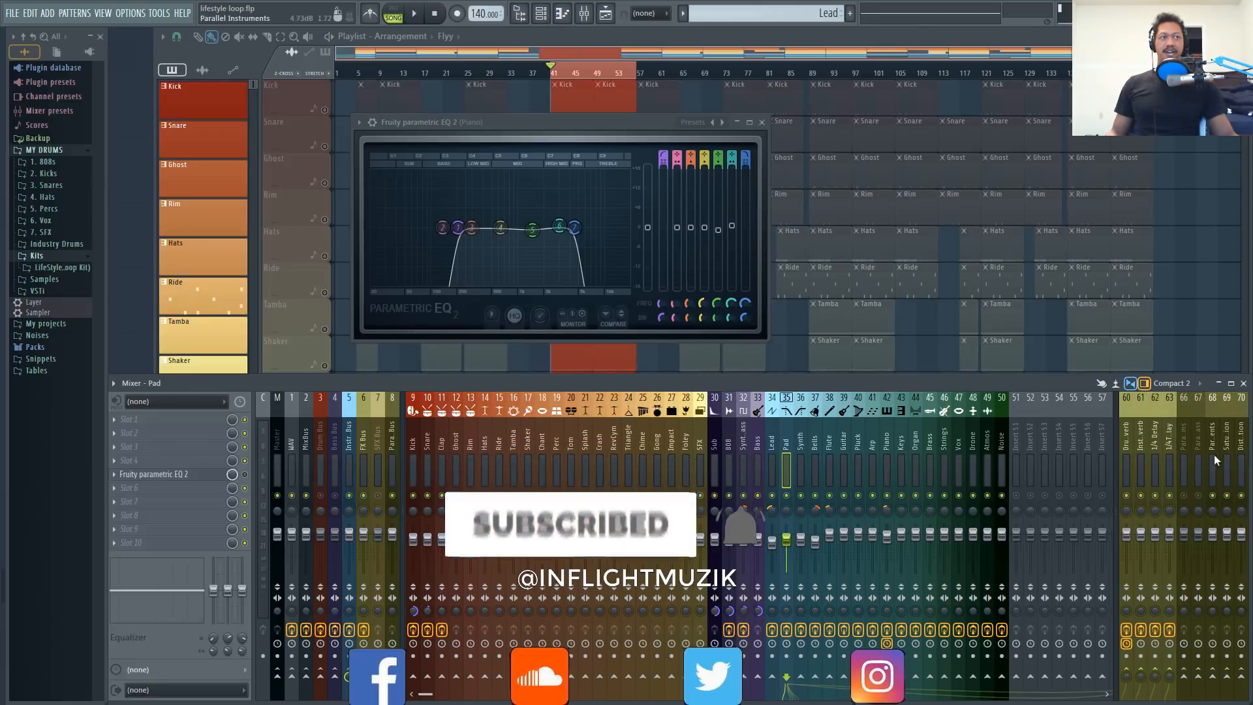
{"action": "left_click", "coordinate": [1146, 441]}
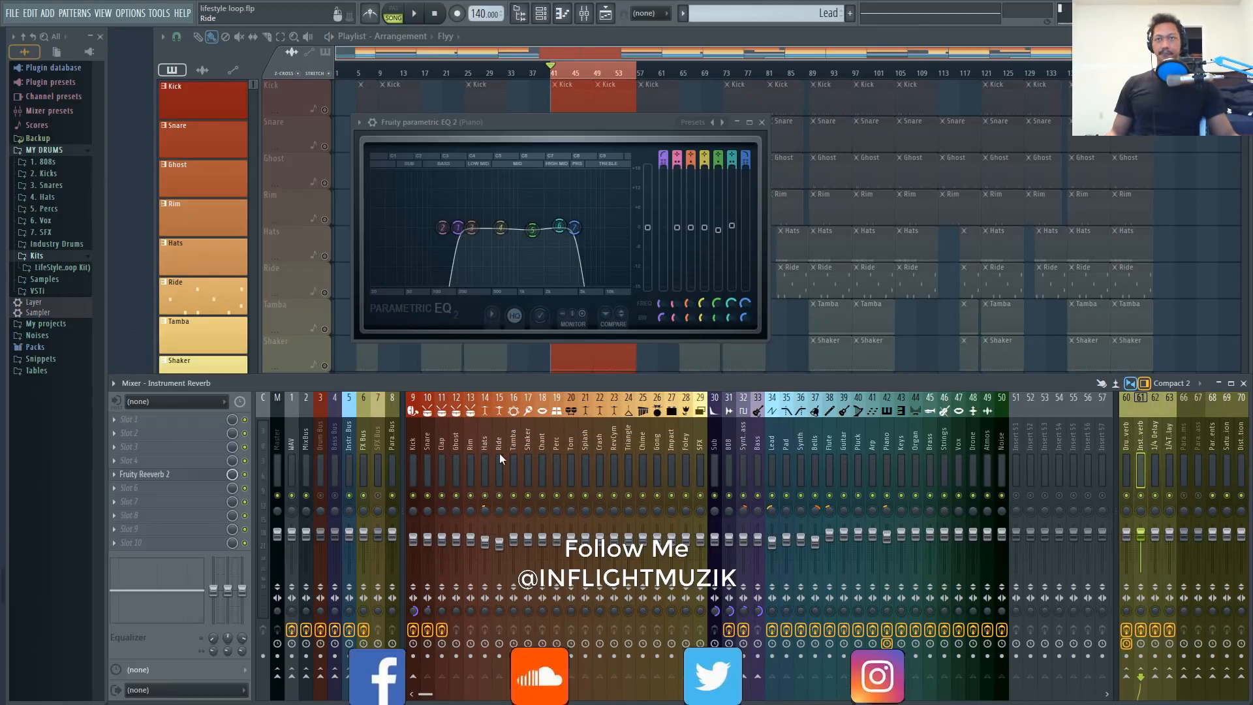
- Open the FX Bus equalizer and the Instrument Reverb's Fruity Reeverb 2 to compare their low-cut settings
{"action": "left_click", "coordinate": [362, 447]}
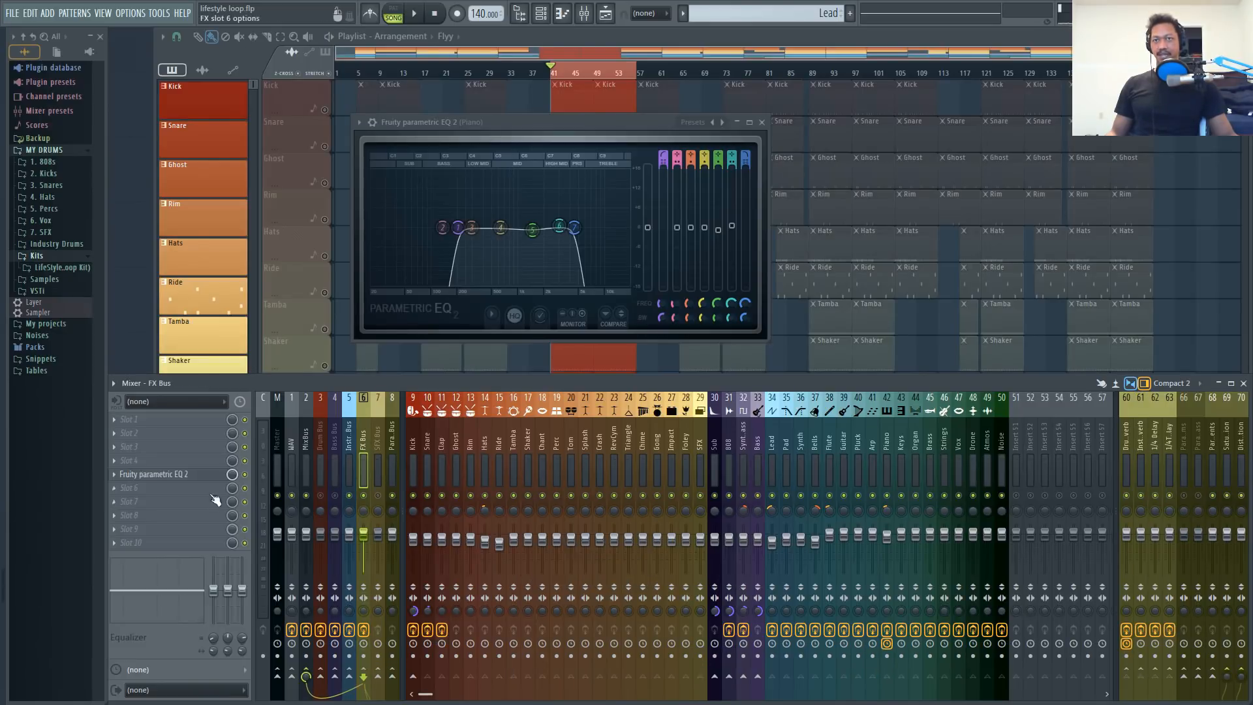
{"action": "left_click", "coordinate": [189, 475]}
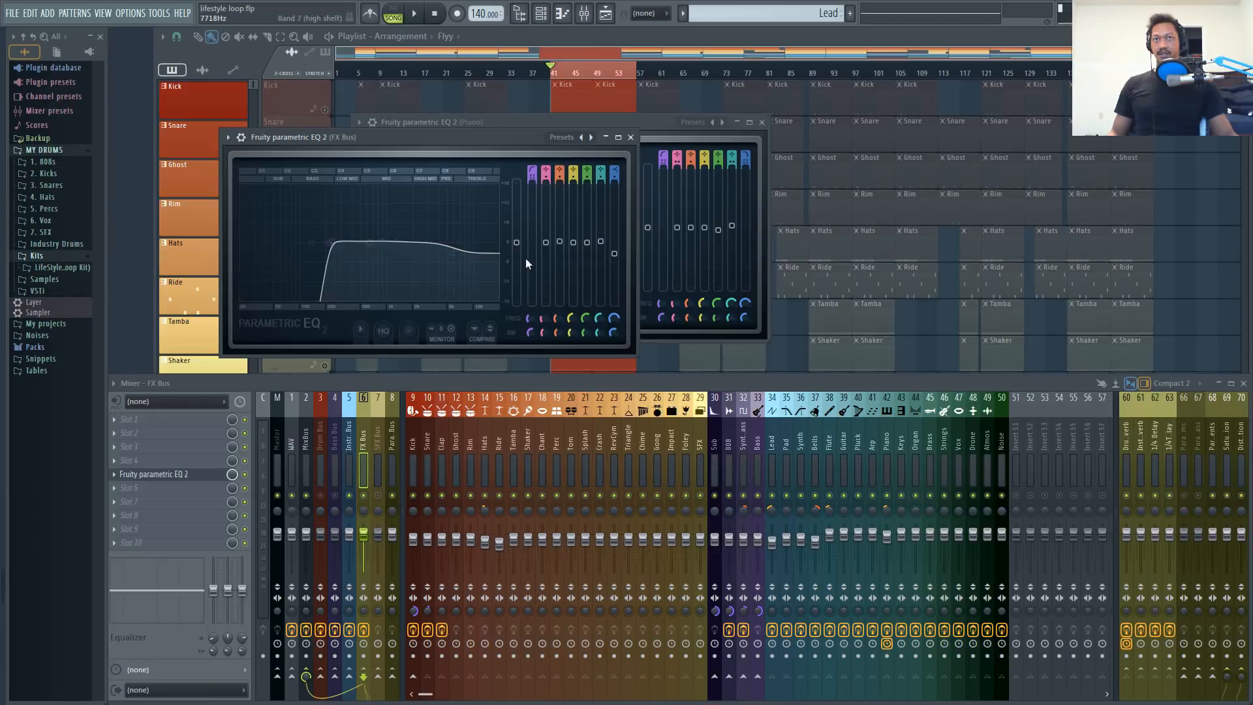
{"action": "mouse_move", "coordinate": [453, 253]}
{"action": "left_mouse_down"}
{"action": "mouse_move", "coordinate": [490, 256]}
{"action": "mouse_move", "coordinate": [460, 261]}
{"action": "left_mouse_up"}
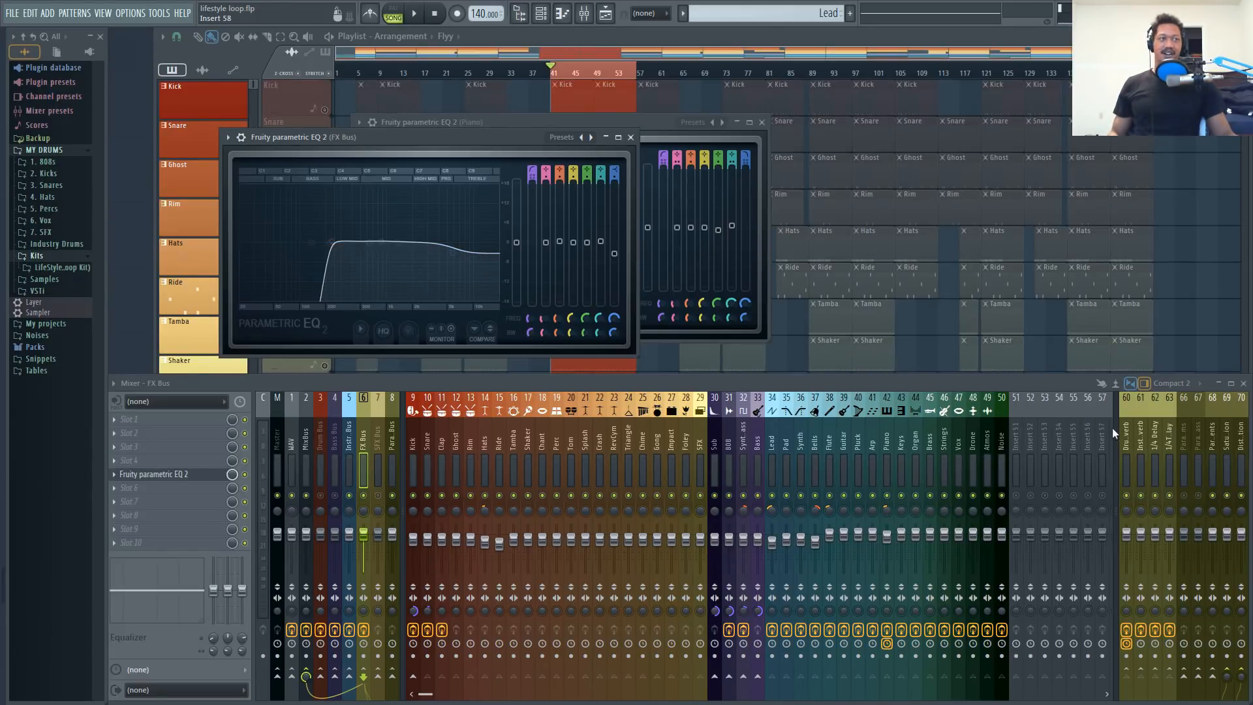
{"action": "left_click", "coordinate": [1145, 445]}
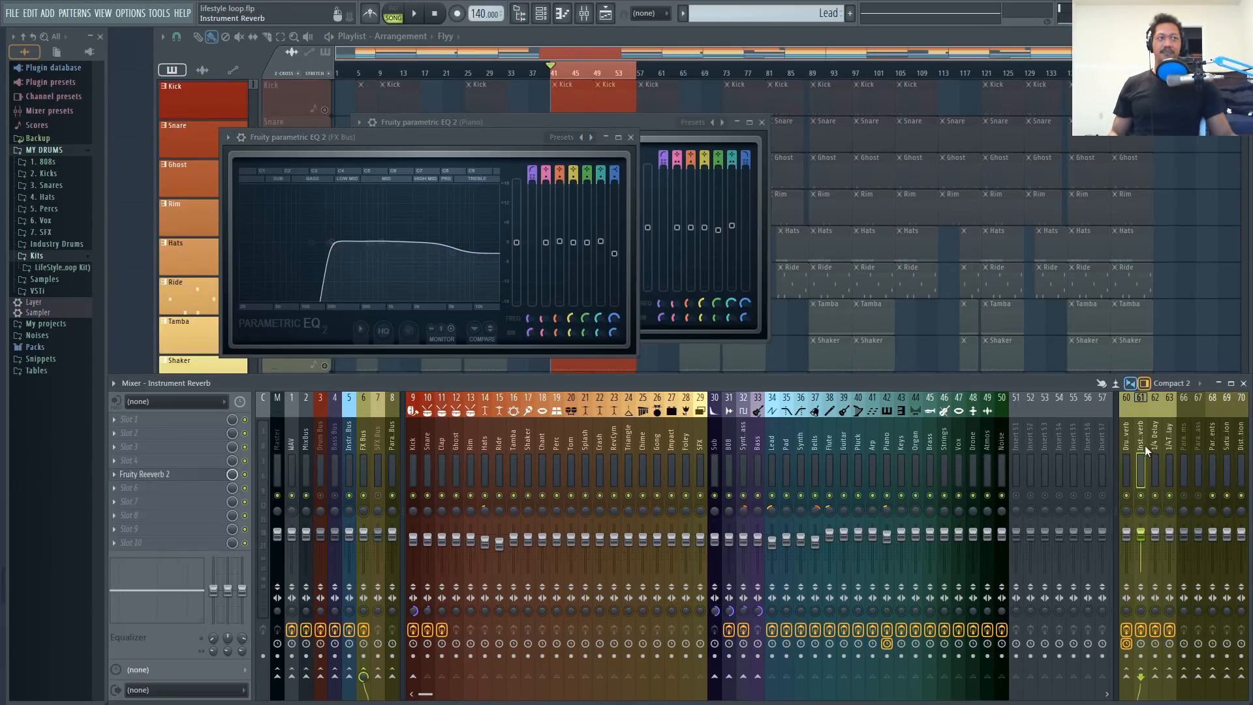
{"action": "left_click", "coordinate": [186, 475]}
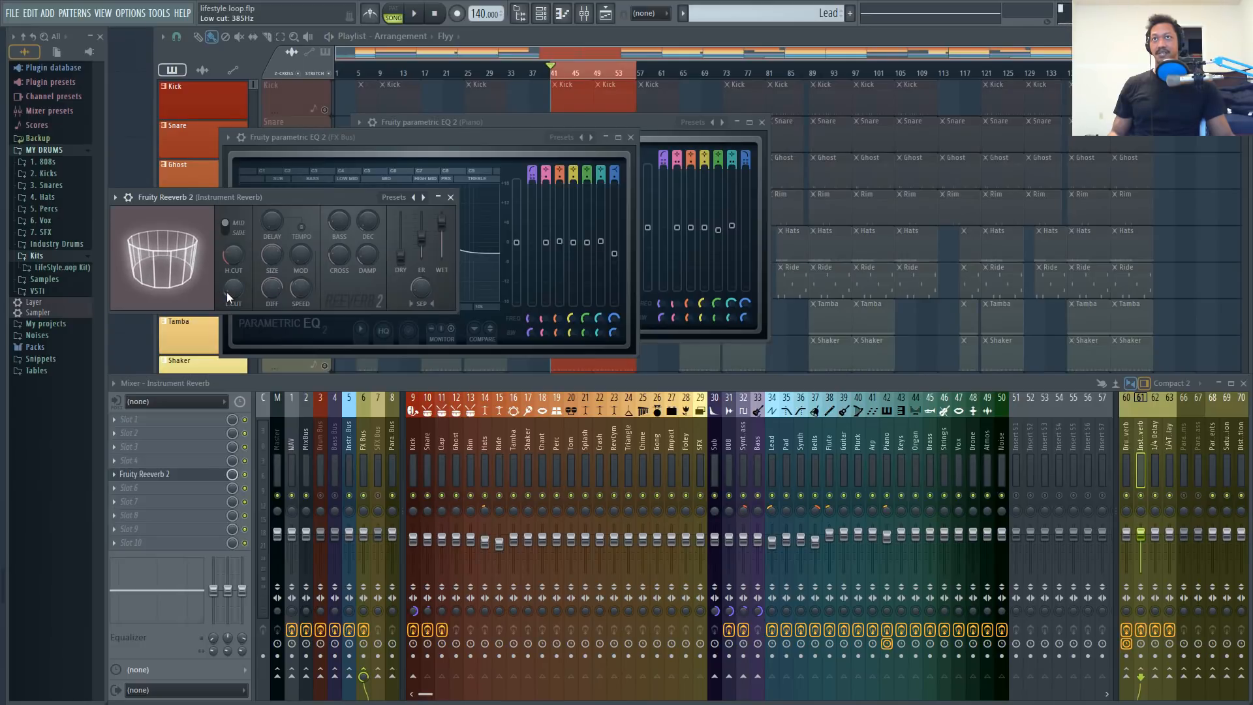
{"action": "left_click", "coordinate": [385, 138]}
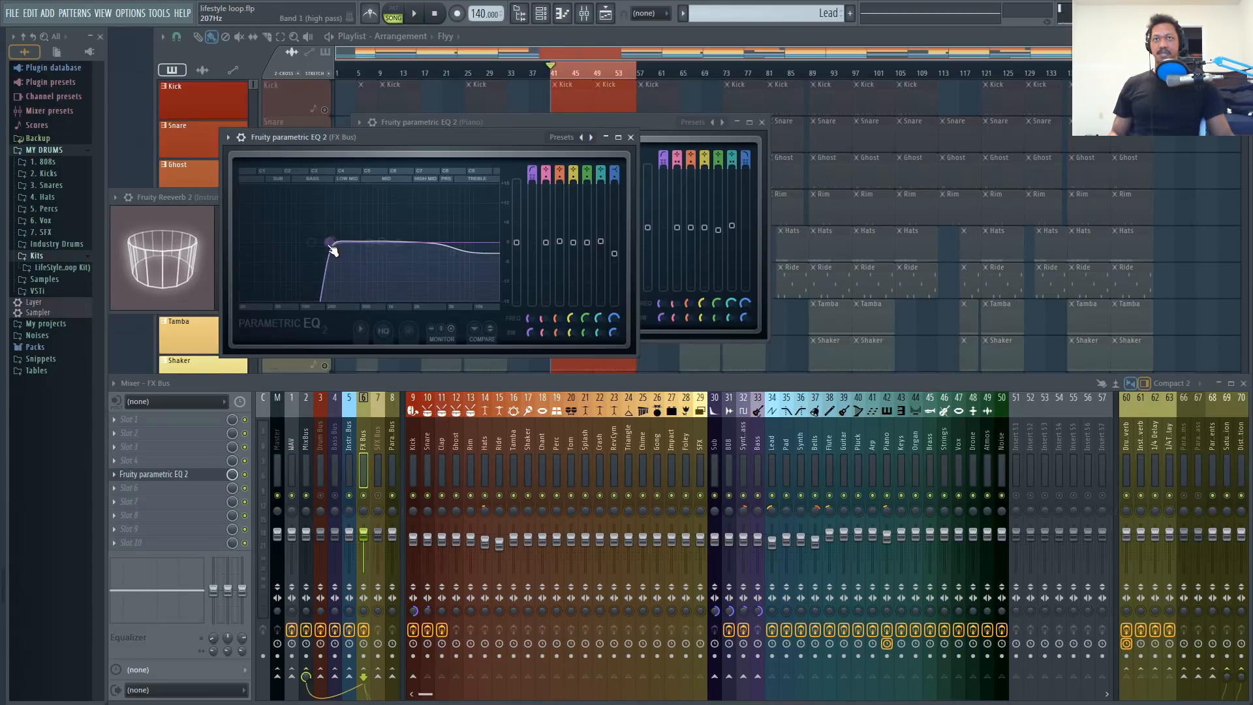
- Open Fruity Delay 3 on the 1/4T Delay track to examine its settings, and close the delay and EQ windows
{"action": "left_click", "coordinate": [1172, 433]}
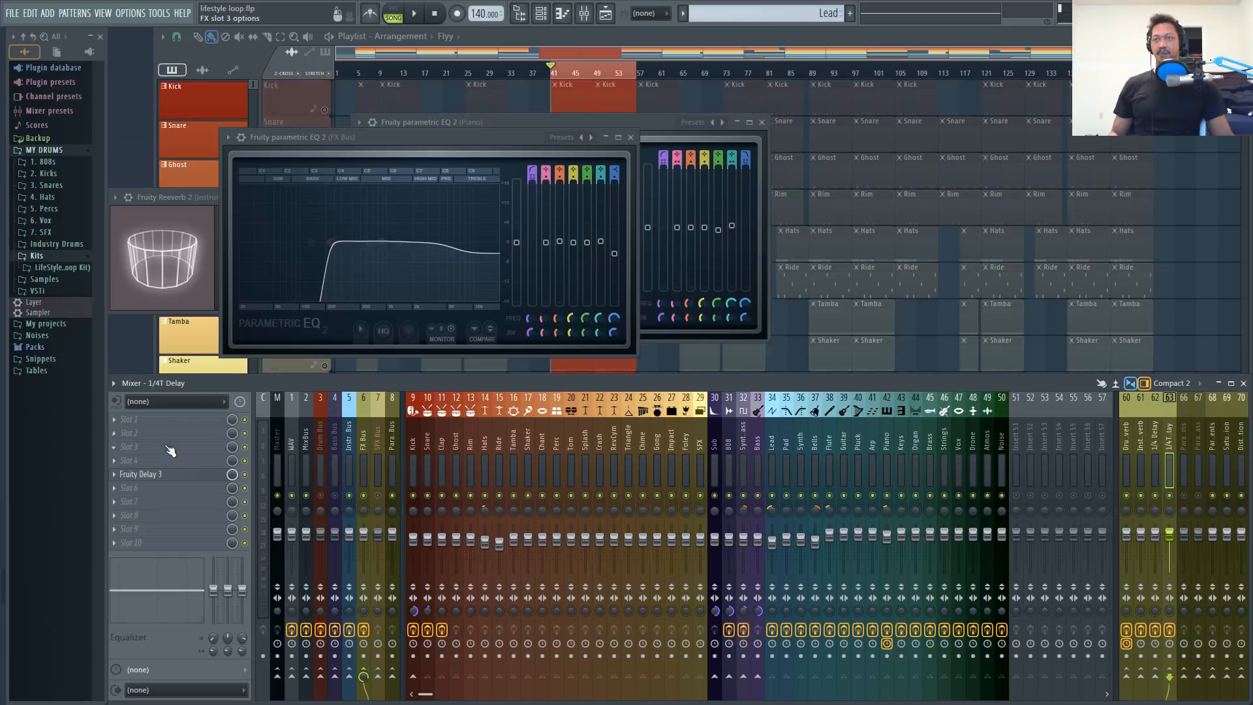
{"action": "left_click", "coordinate": [164, 476]}
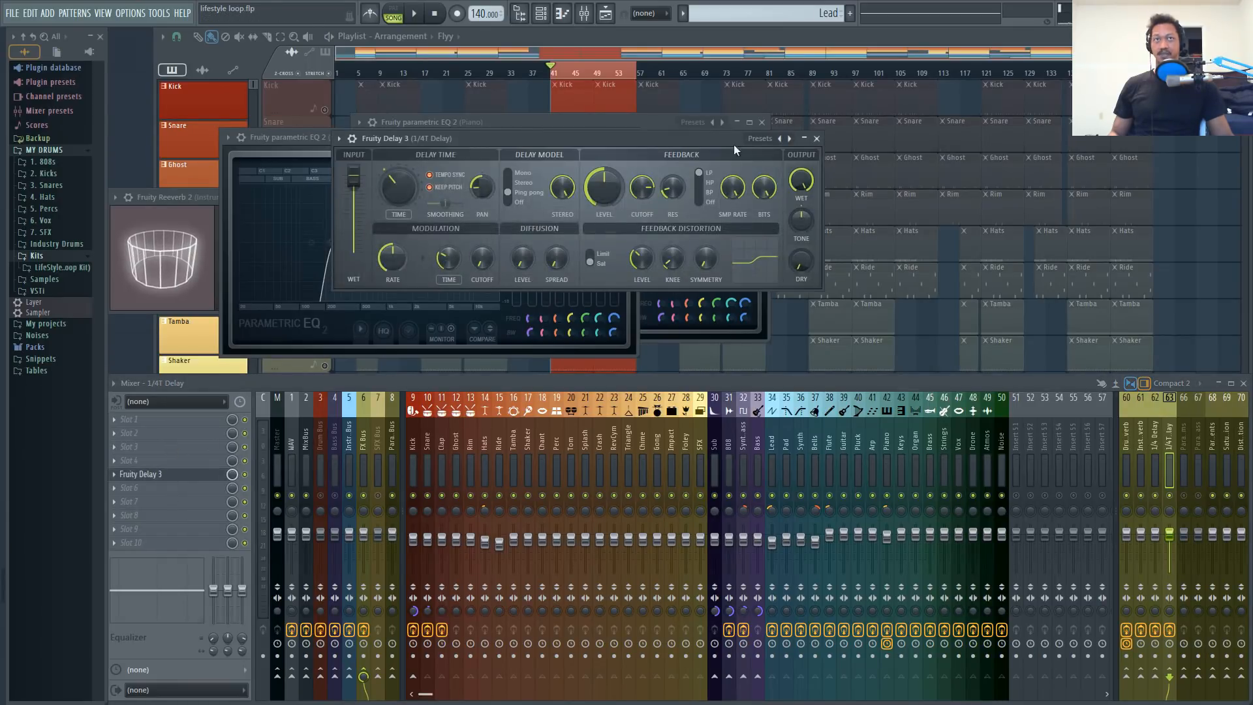
{"action": "key", "text": "Escape"}
{"action": "key", "text": "Escape"}
{"action": "key", "text": "Escape"}
- Open the Kick track's first Fruity peak controller and look at the Bass Bus track
{"action": "left_click", "coordinate": [413, 446]}
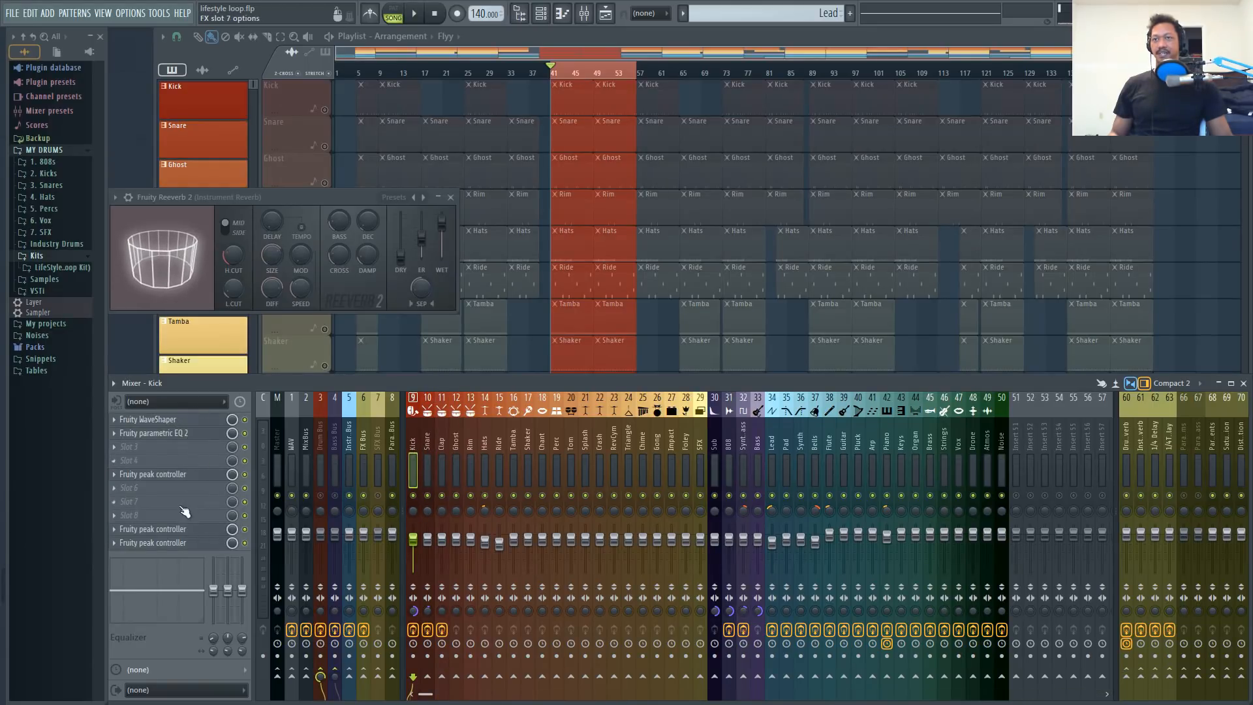
{"action": "left_click", "coordinate": [171, 476]}
{"action": "left_click", "coordinate": [339, 448]}
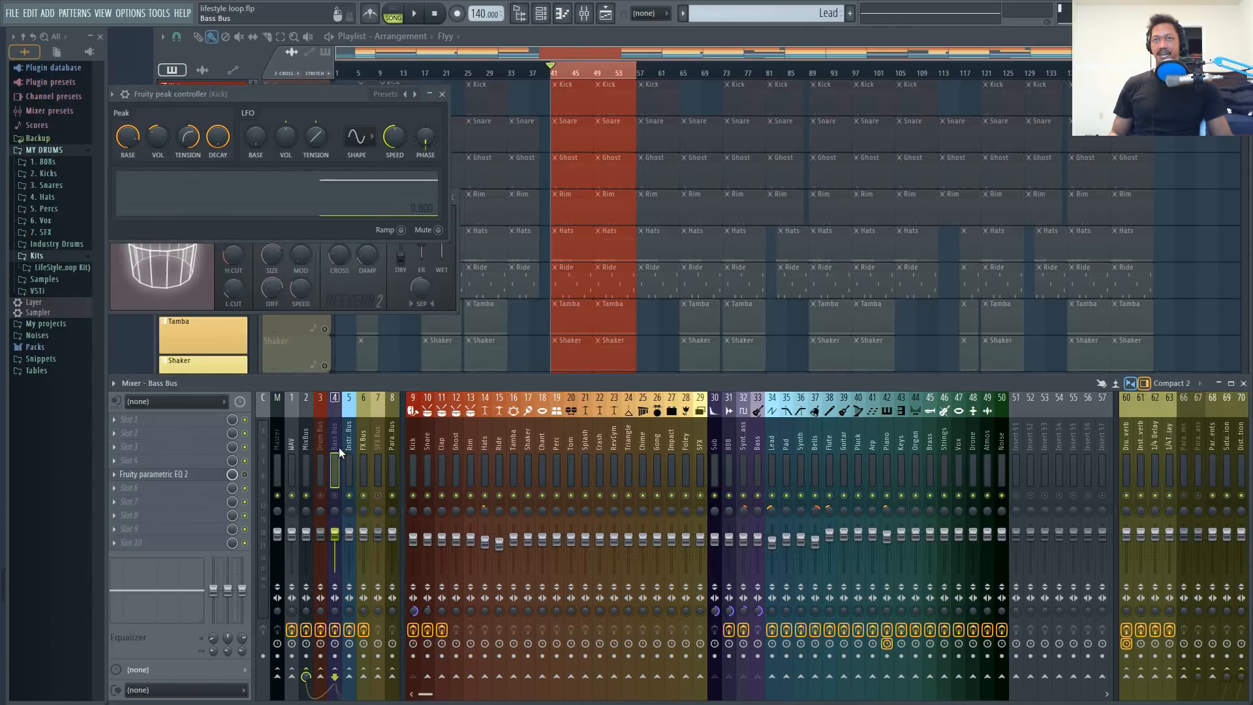
- Examine the two Fruity peak controllers in slots 9 and 10 of the Kick track
{"action": "left_click", "coordinate": [415, 442]}
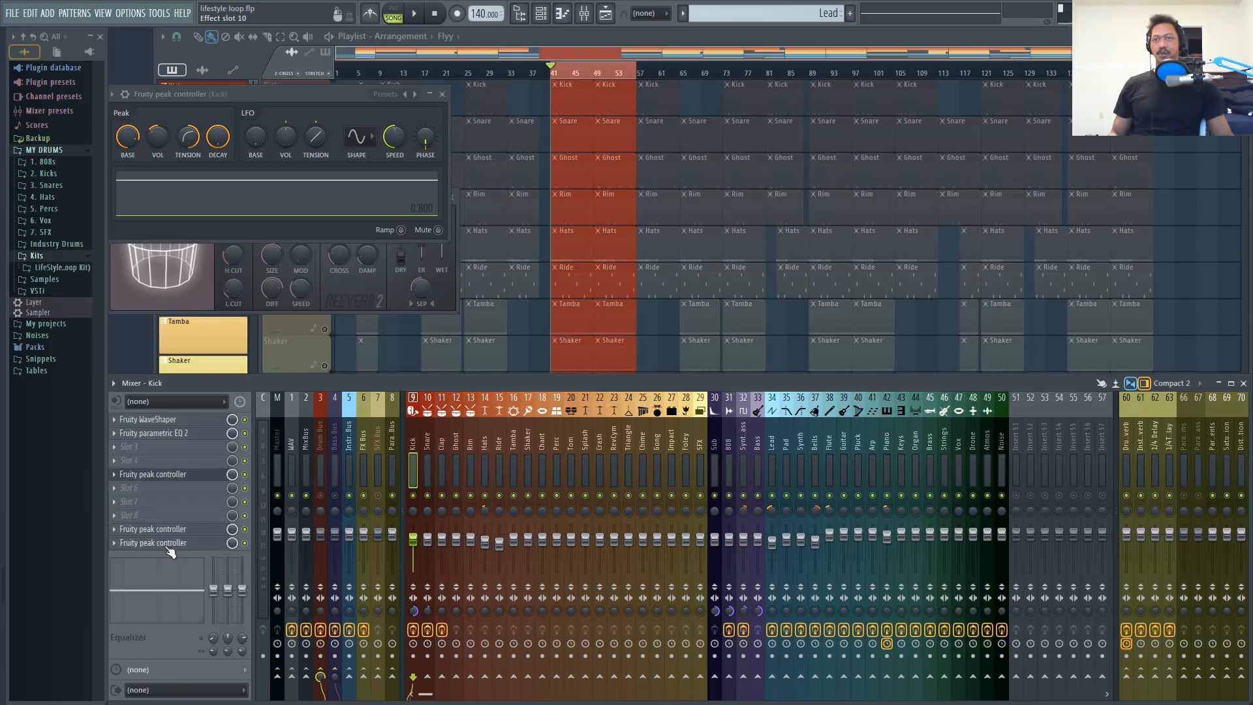
{"action": "left_click", "coordinate": [151, 532]}
{"action": "left_click", "coordinate": [154, 546]}
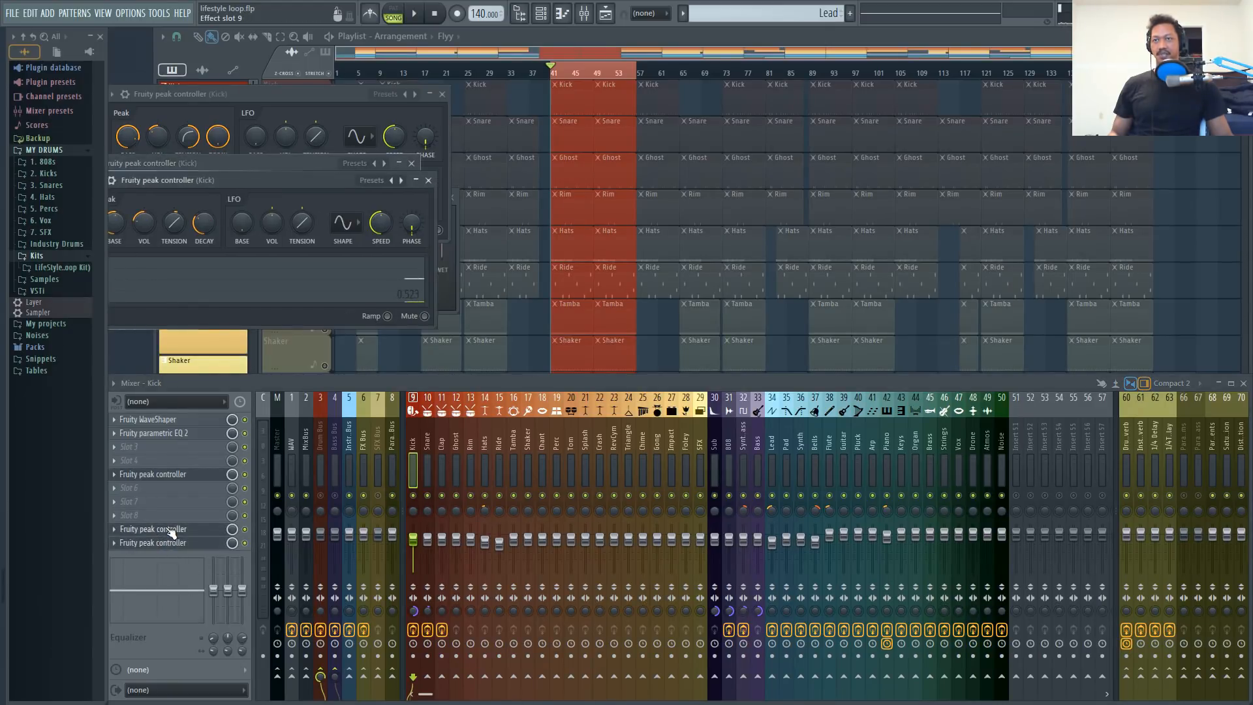
{"action": "left_click", "coordinate": [171, 530]}
{"action": "left_click", "coordinate": [165, 546]}
{"action": "left_click", "coordinate": [173, 534]}
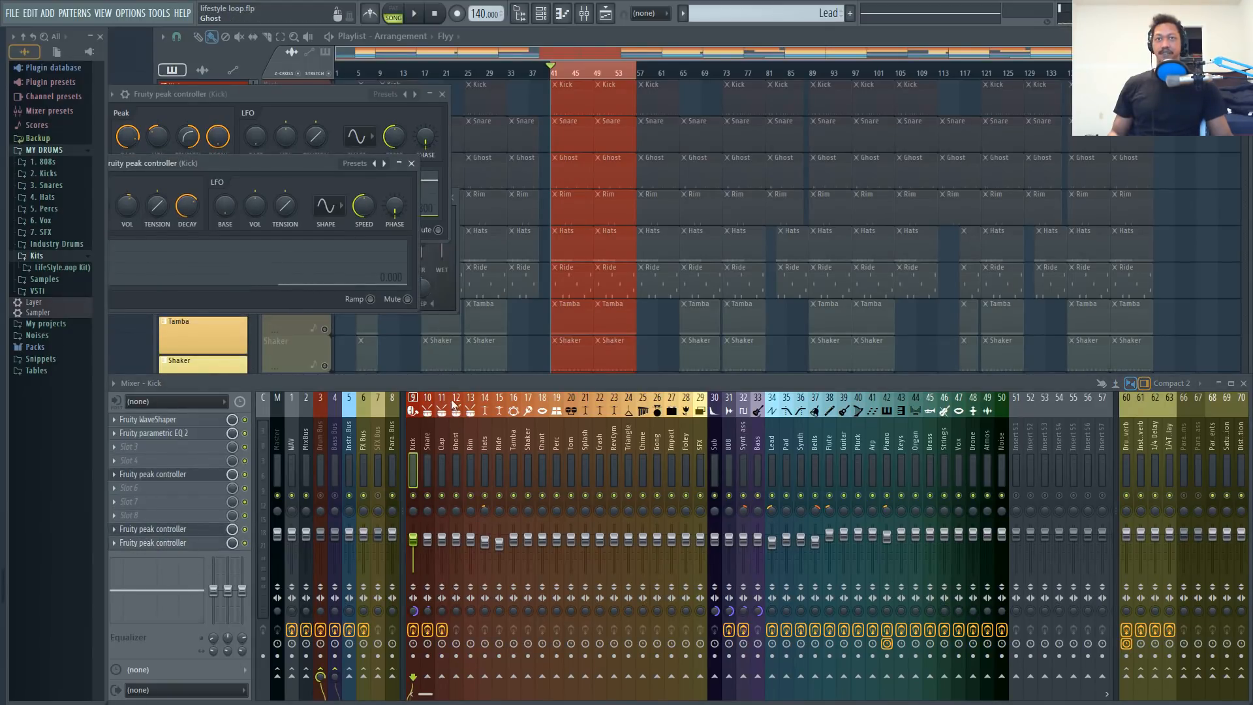
- Open the Snare track's Fruity peak controller to check it, and close it again
{"action": "left_click", "coordinate": [429, 445]}
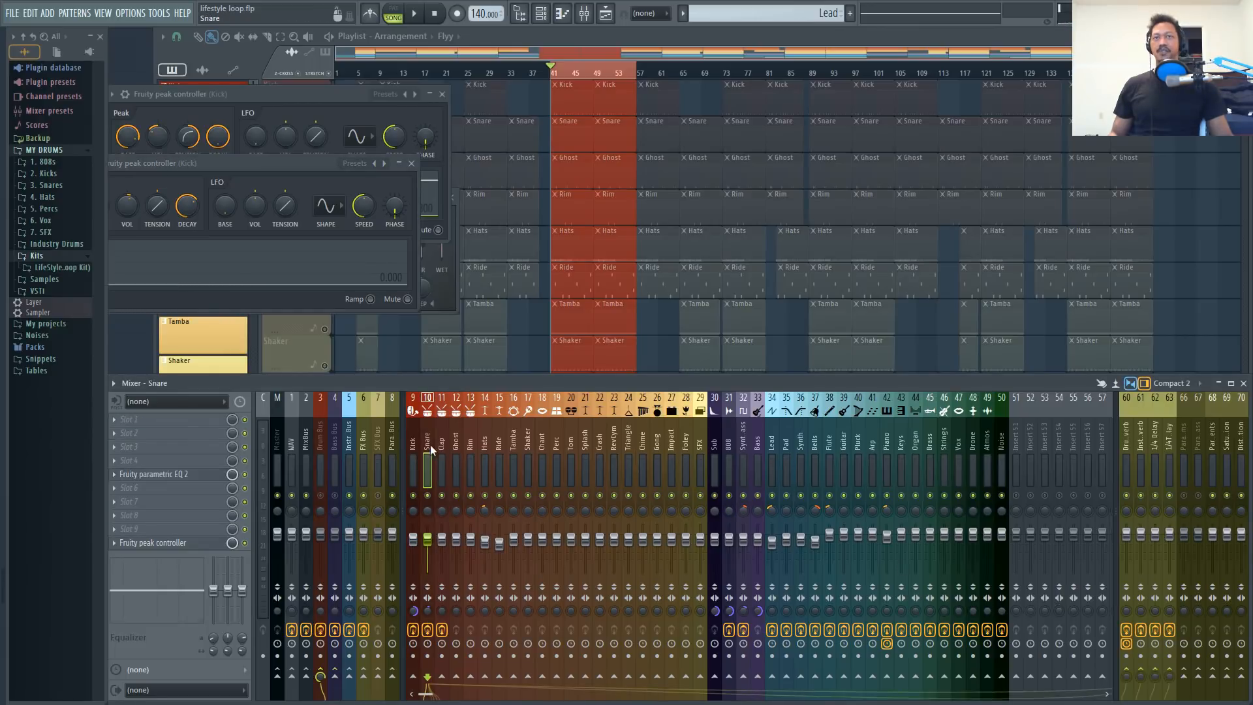
{"action": "left_click", "coordinate": [168, 543]}
{"action": "left_click", "coordinate": [168, 543]}
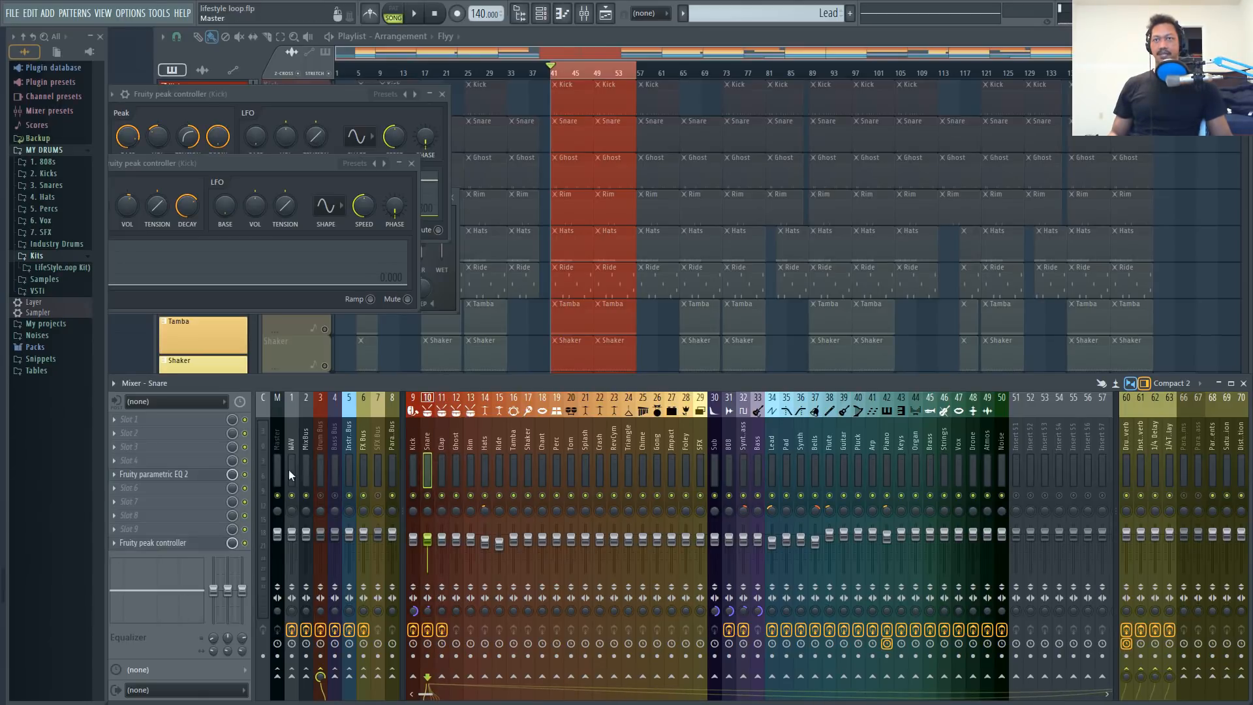
- Open the Snare's Fruity parametric EQ 2 and examine its bands during drum playback, toggling the EQ's bypass to compare
{"action": "left_click", "coordinate": [205, 477]}
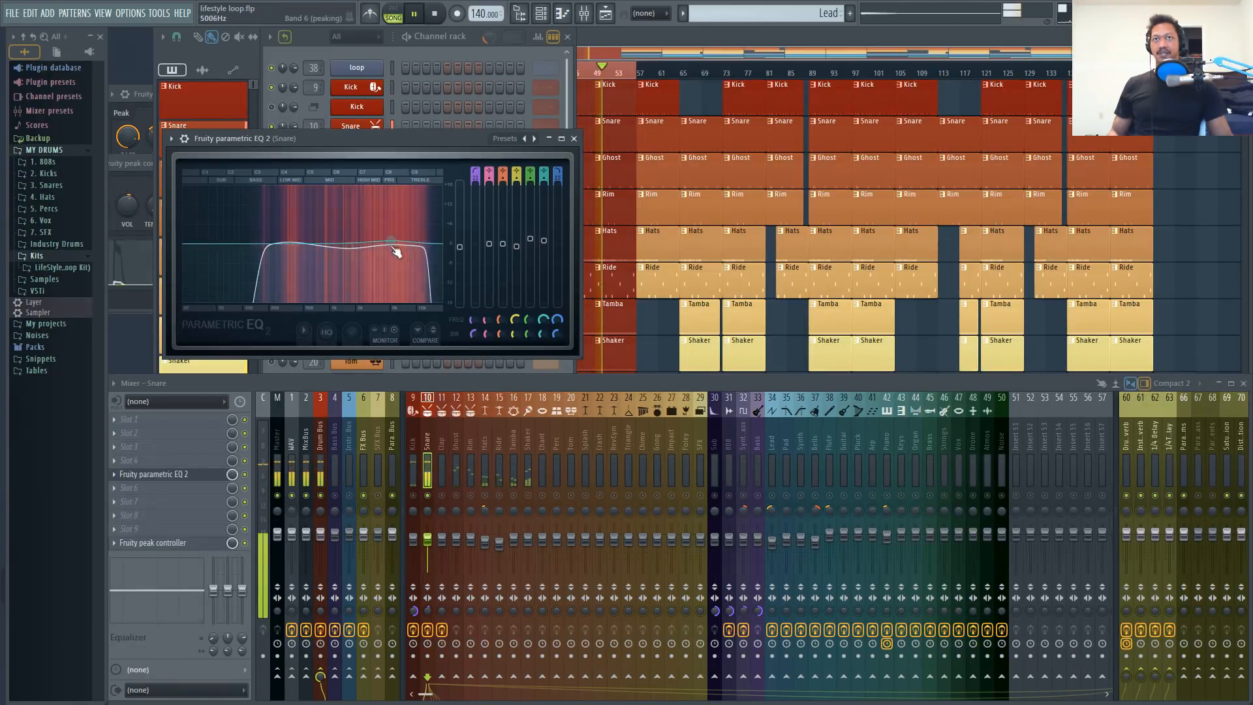
{"action": "left_click_drag", "start_coordinate": [421, 245], "coordinate": [432, 248]}
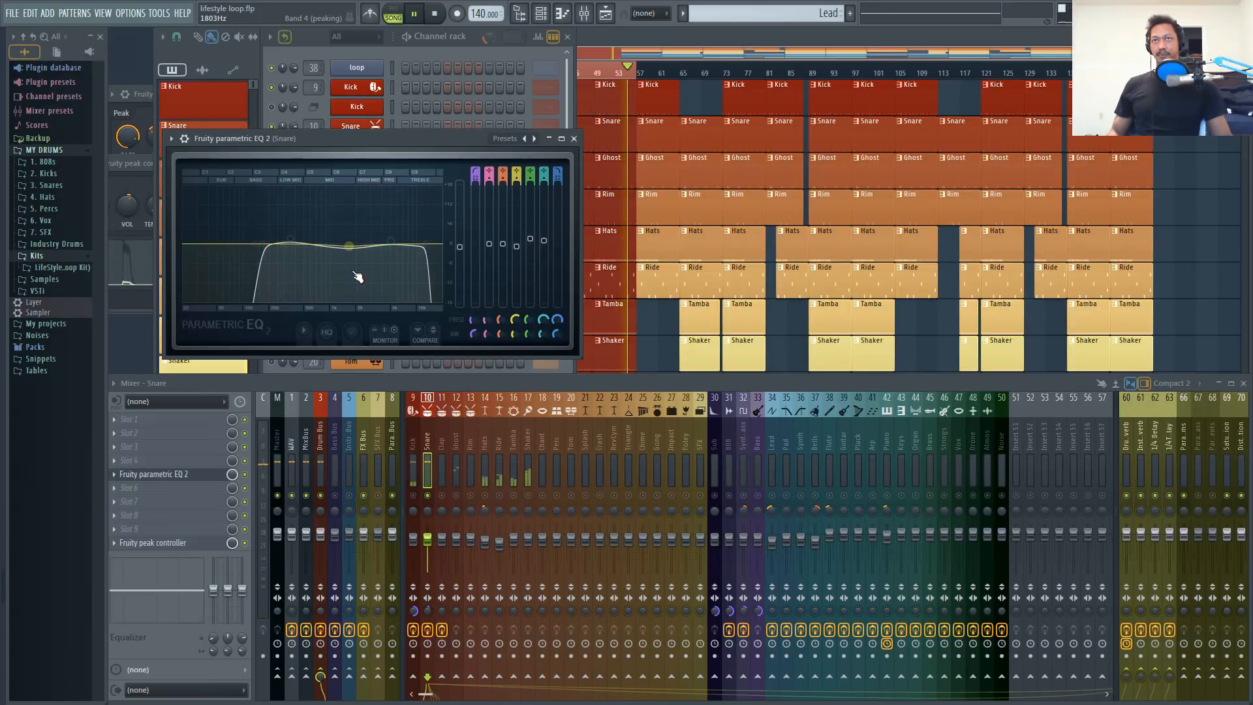
{"action": "left_click", "coordinate": [245, 475]}
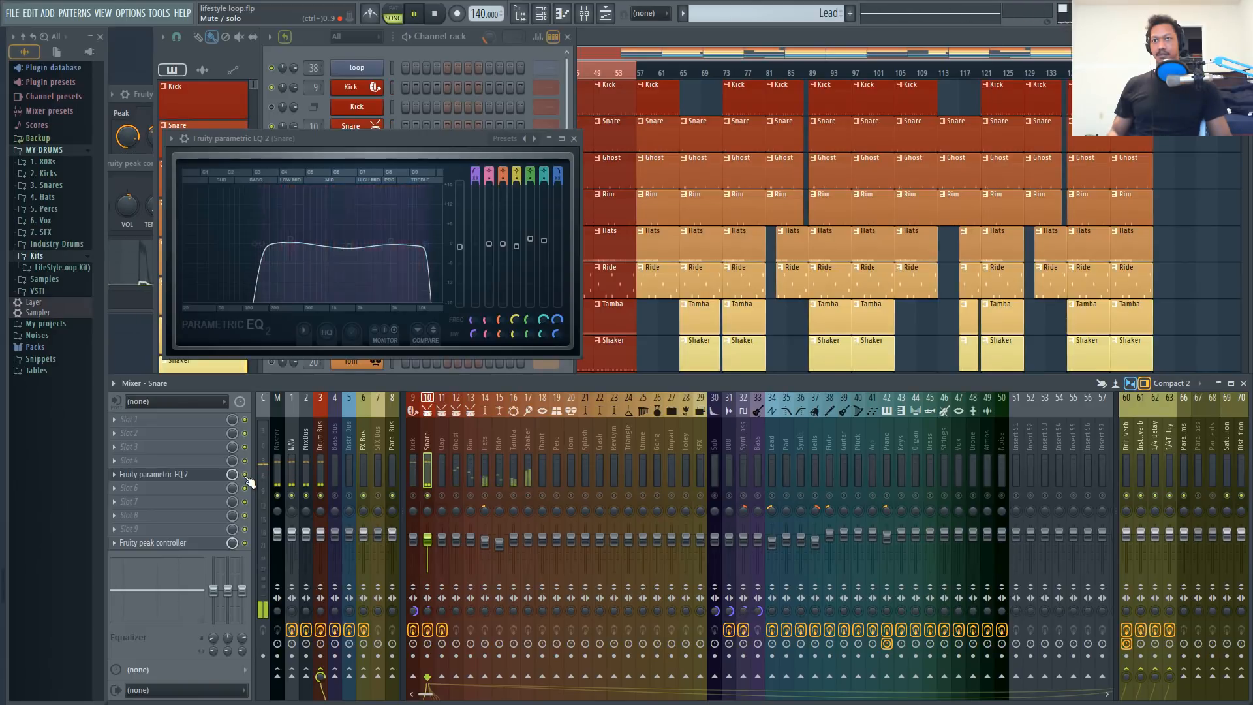
{"action": "key", "text": "space"}
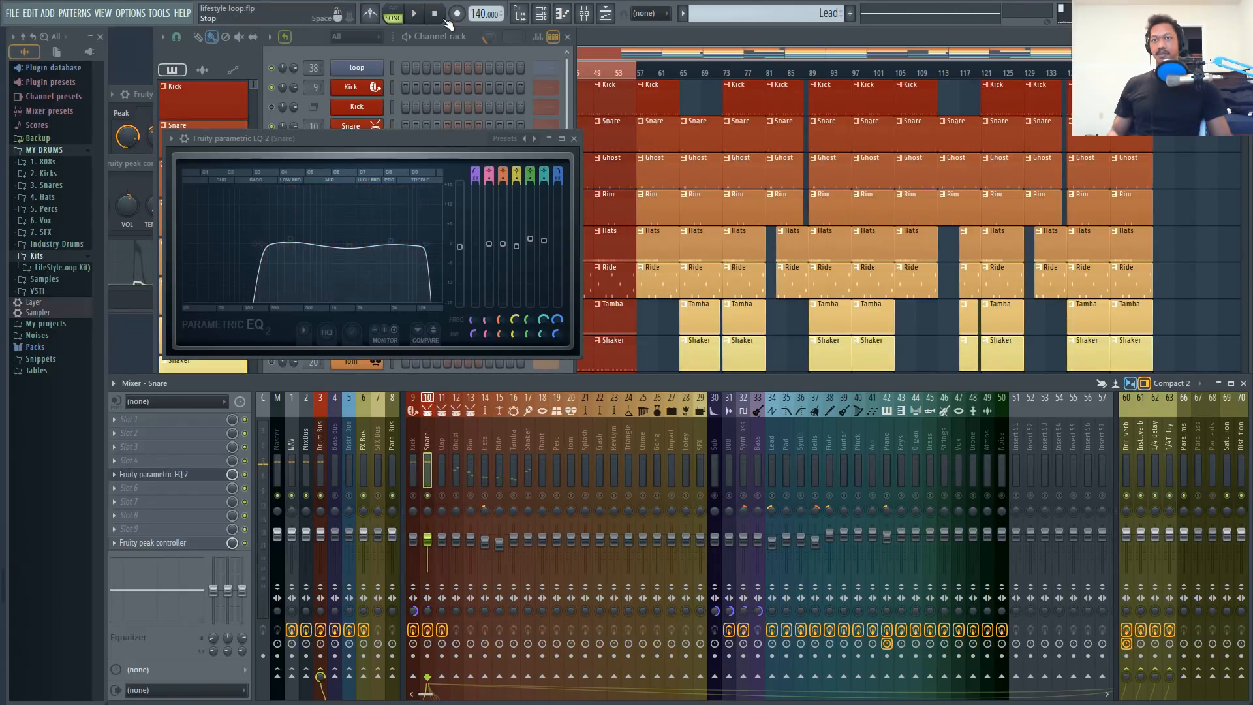
- Set the MixBus stereo separation to 100% merged and play the drums in mono, switching the Snare's EQ back on to compare
{"action": "left_click", "coordinate": [311, 609]}
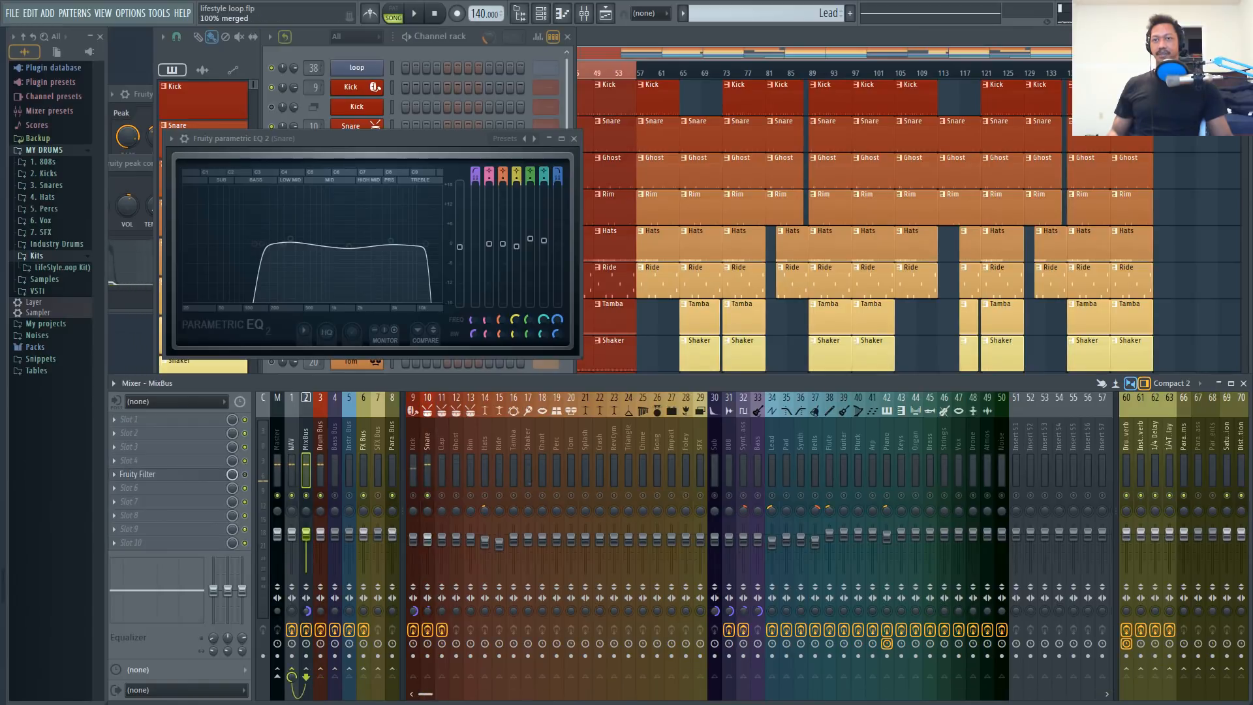
{"action": "left_click", "coordinate": [428, 447]}
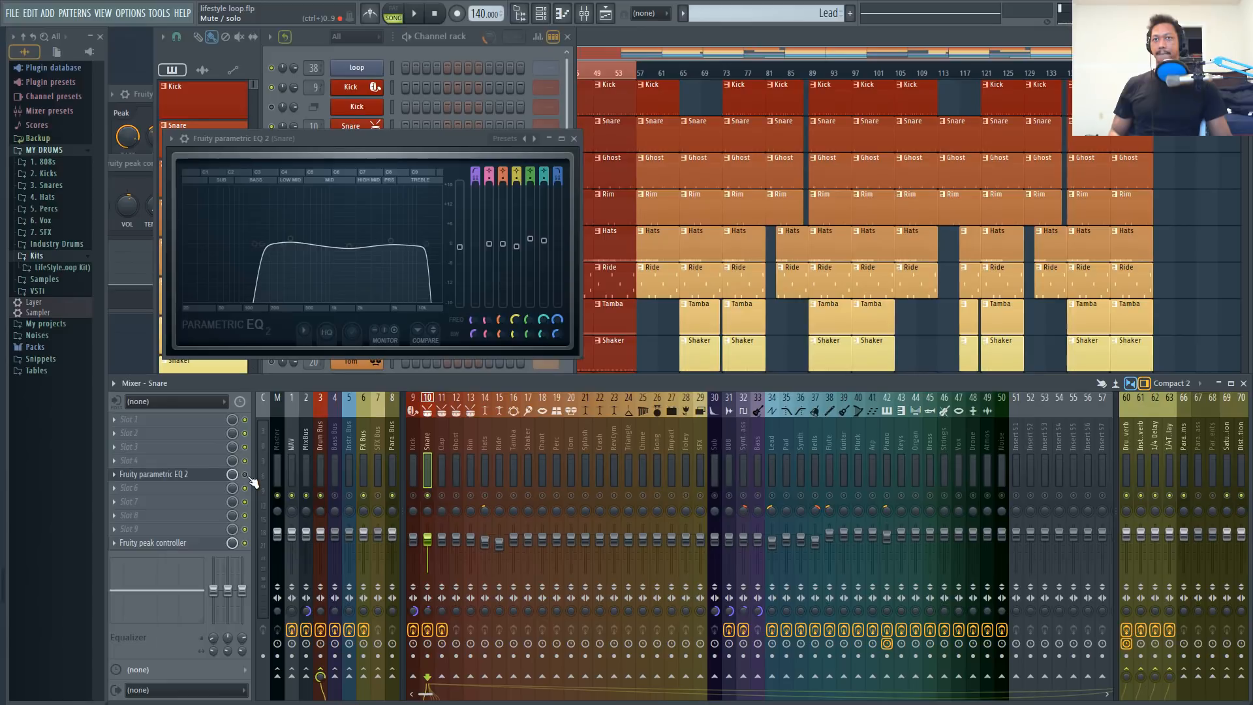
{"action": "key", "text": "space"}
{"action": "left_click", "coordinate": [246, 476]}
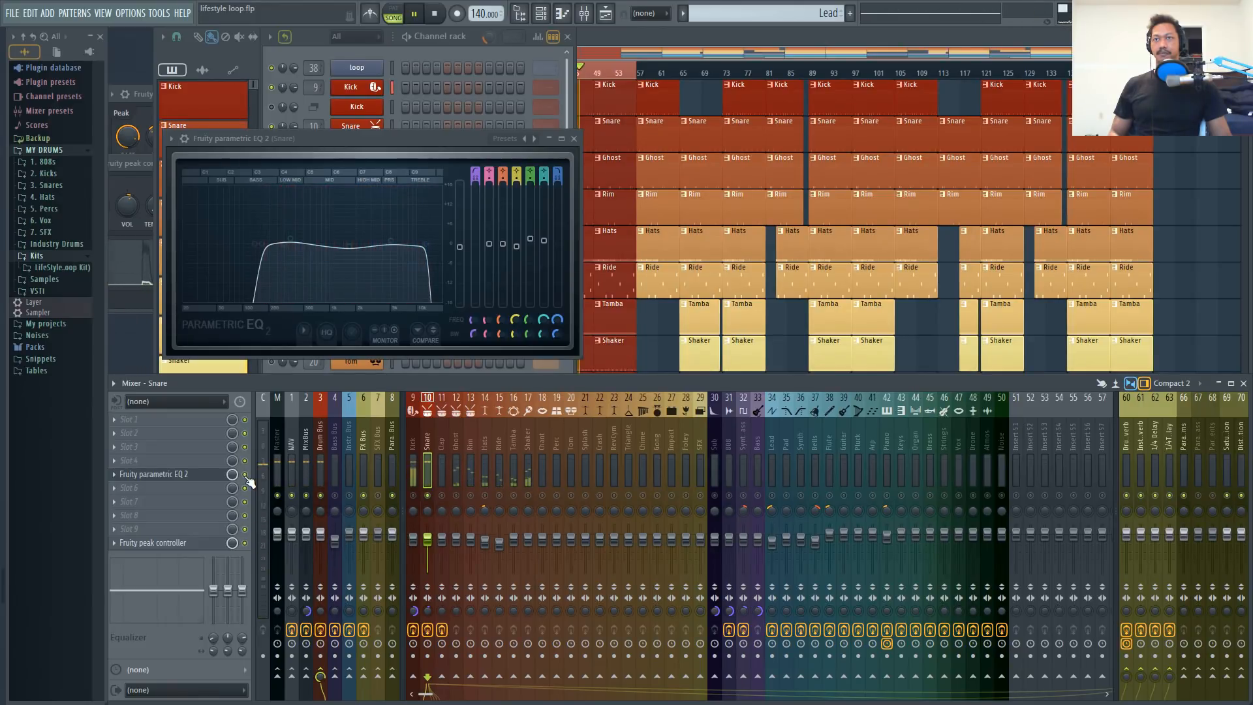
{"action": "key", "text": "space"}
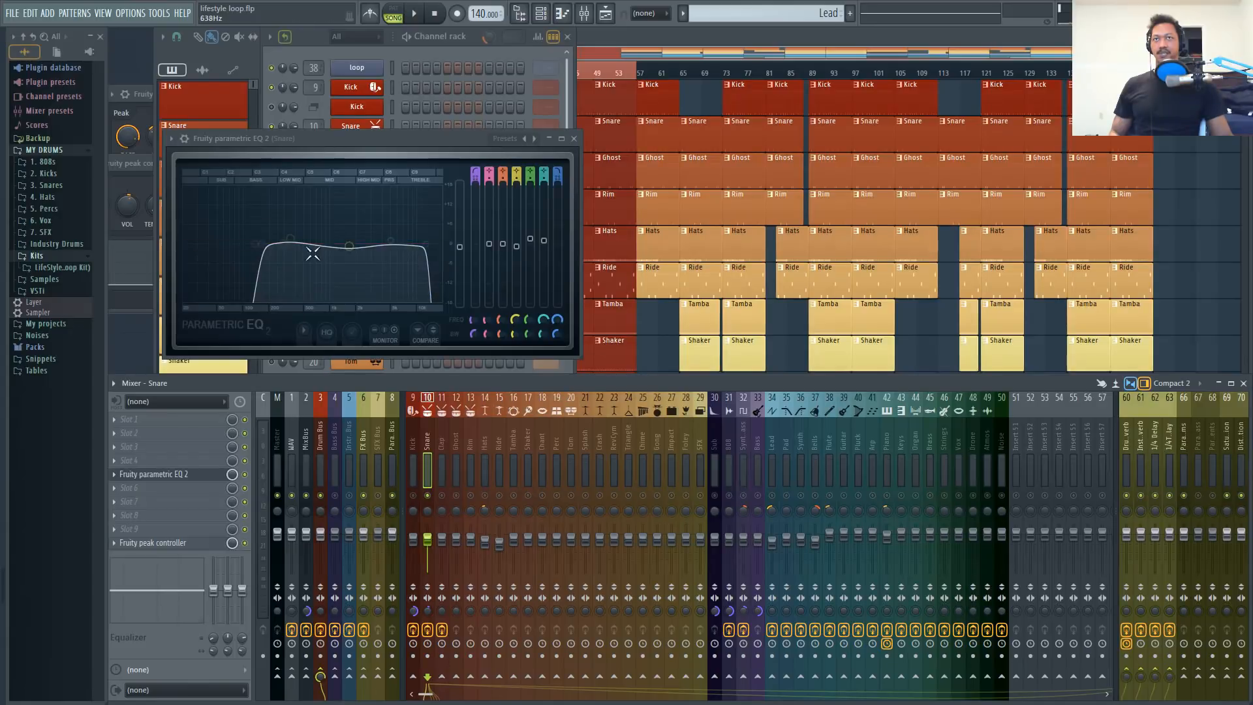
- Reset the MixBus stereo separation to its default and select the Kick mixer track
{"action": "left_click_drag", "start_coordinate": [368, 250], "coordinate": [471, 253]}
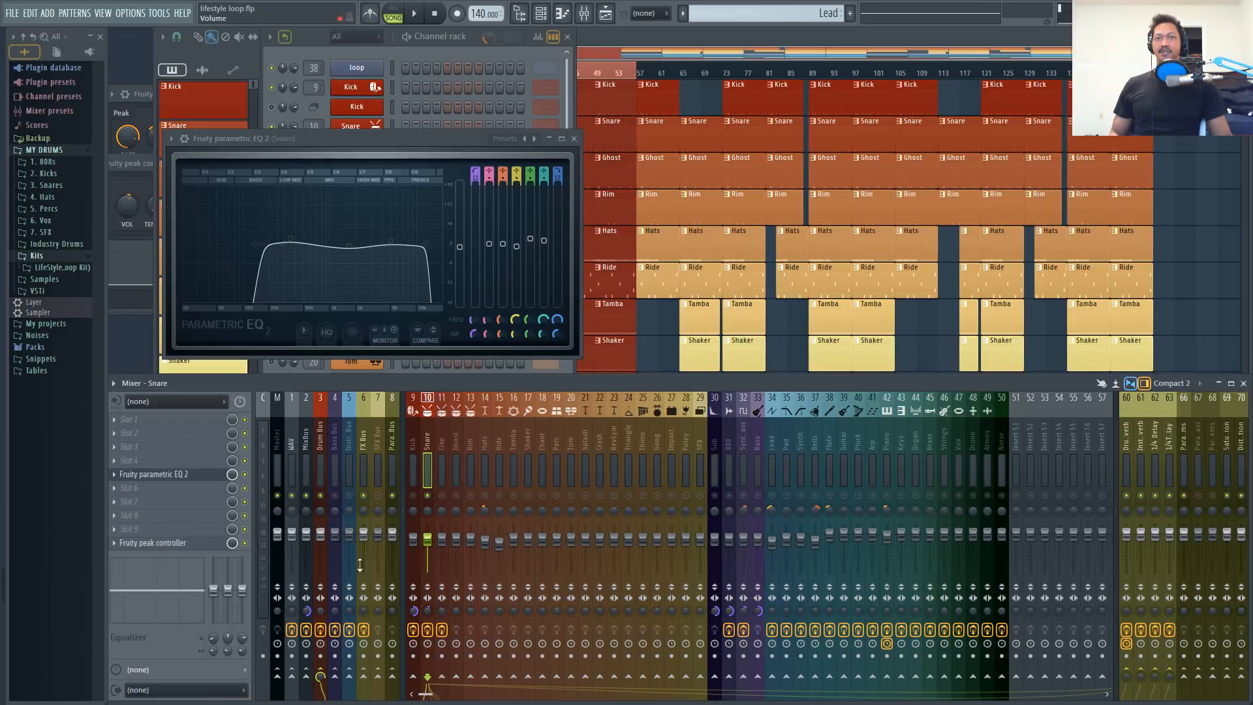
{"action": "right_click", "coordinate": [304, 612]}
{"action": "left_click", "coordinate": [334, 511]}
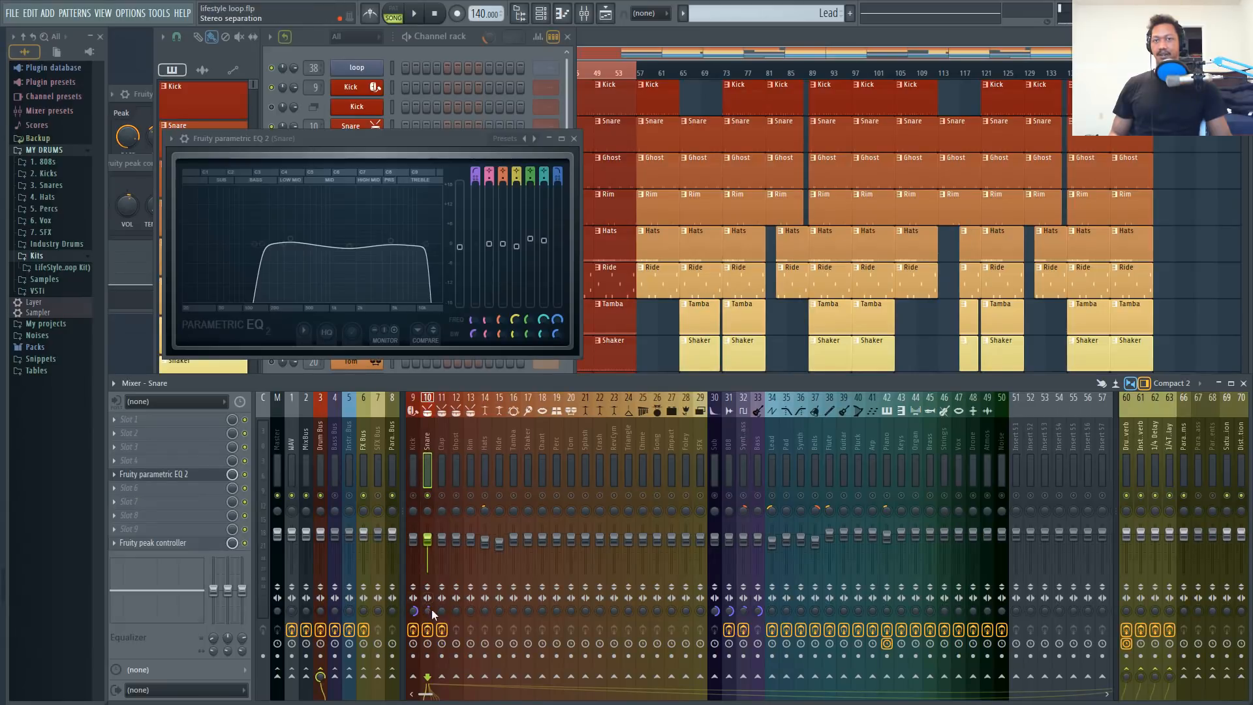
{"action": "left_click", "coordinate": [411, 455]}
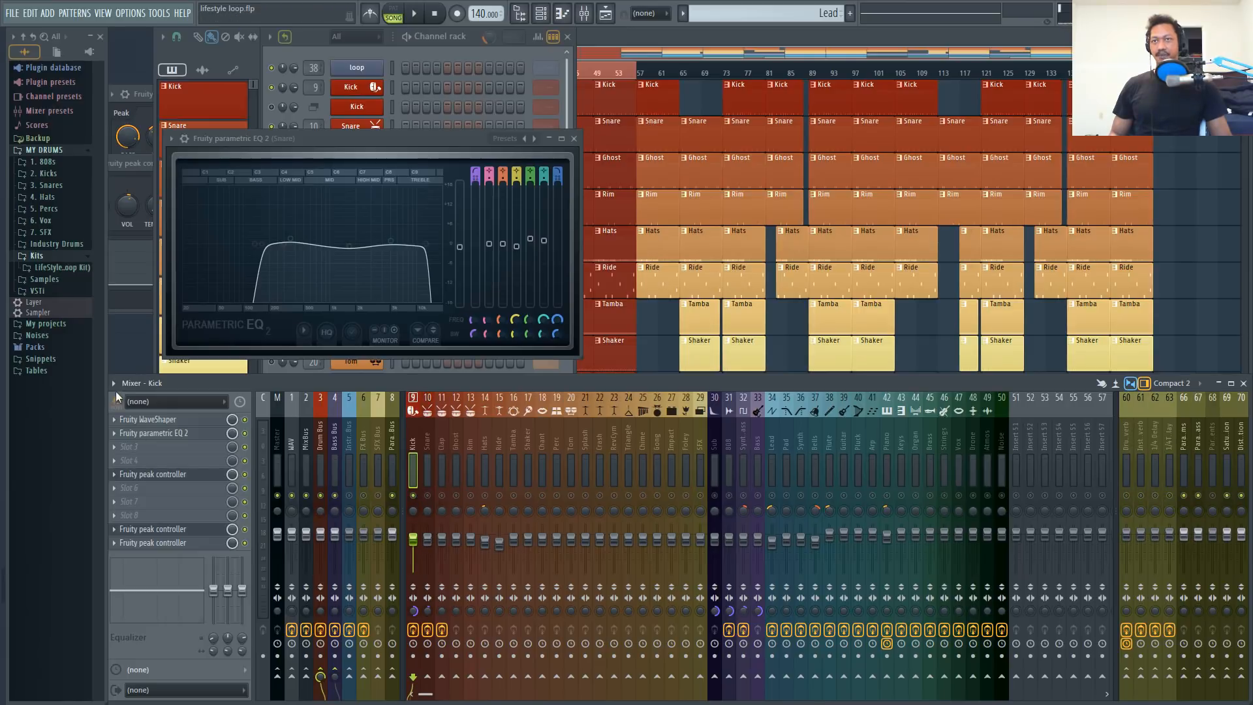
- Open the Kick's Fruity WaveShaper and Fruity parametric EQ 2 and check its EQ bands during drum playback
{"action": "left_click", "coordinate": [187, 421]}
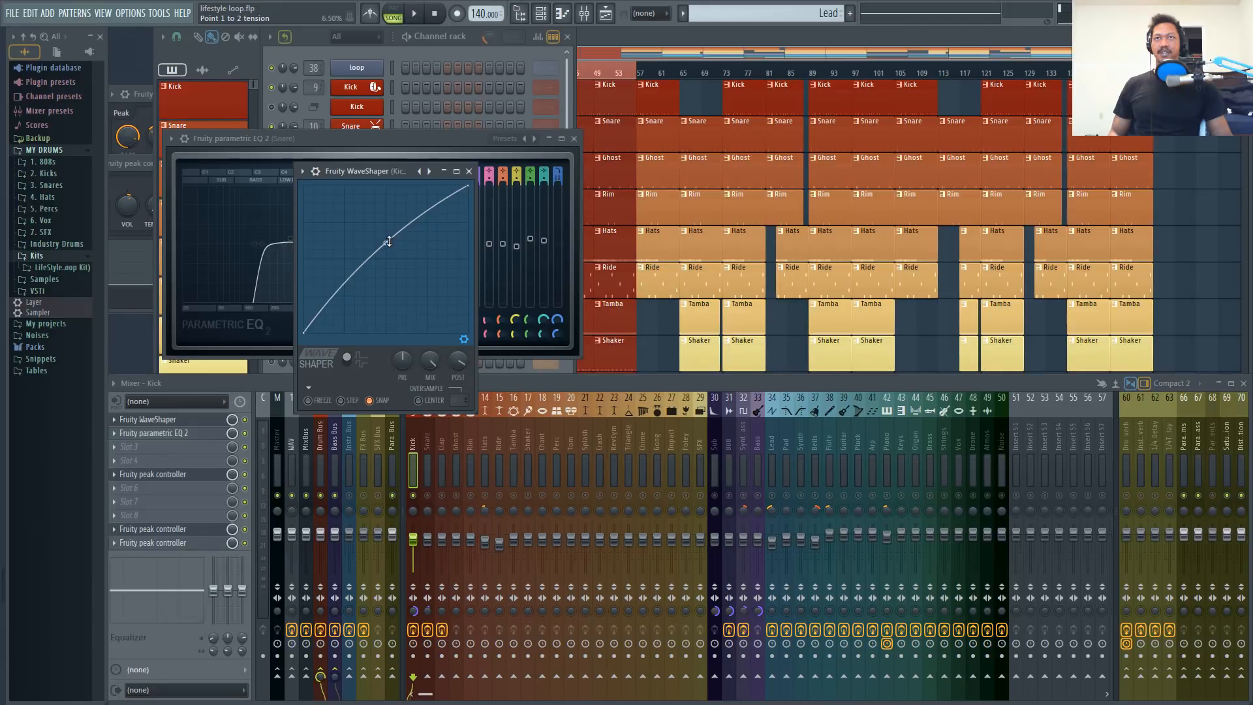
{"action": "left_click", "coordinate": [163, 433]}
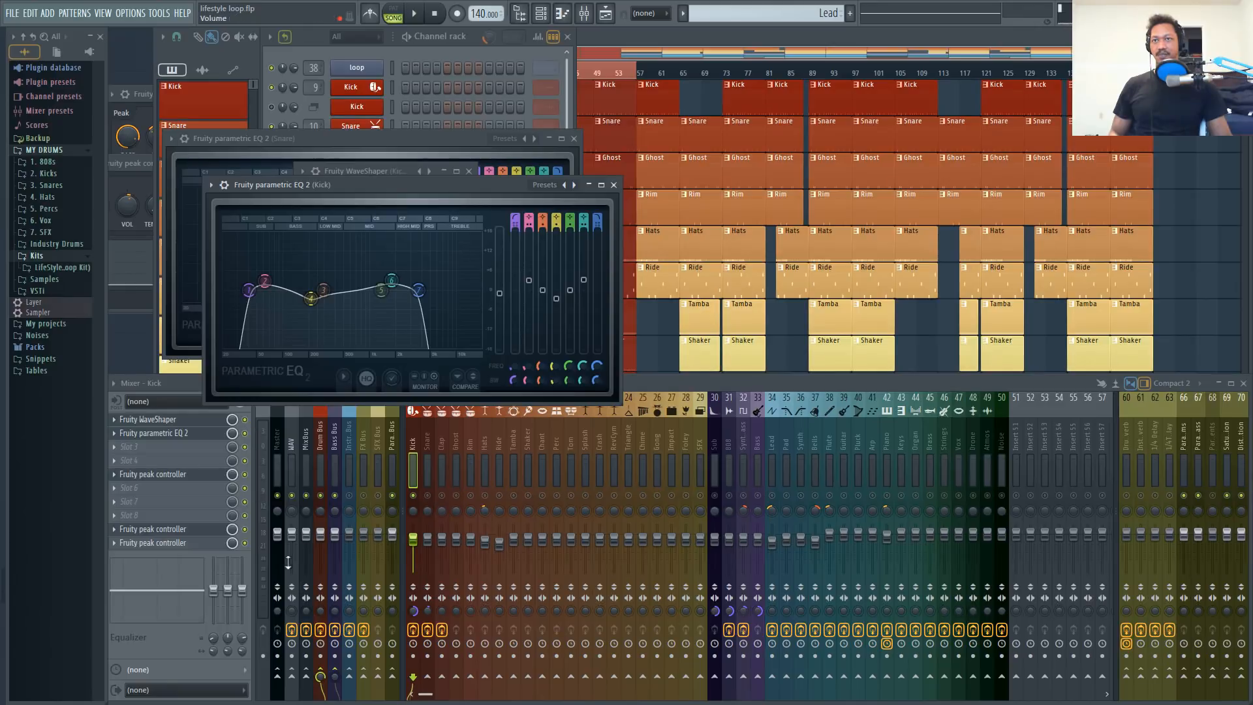
{"action": "key", "text": "space"}
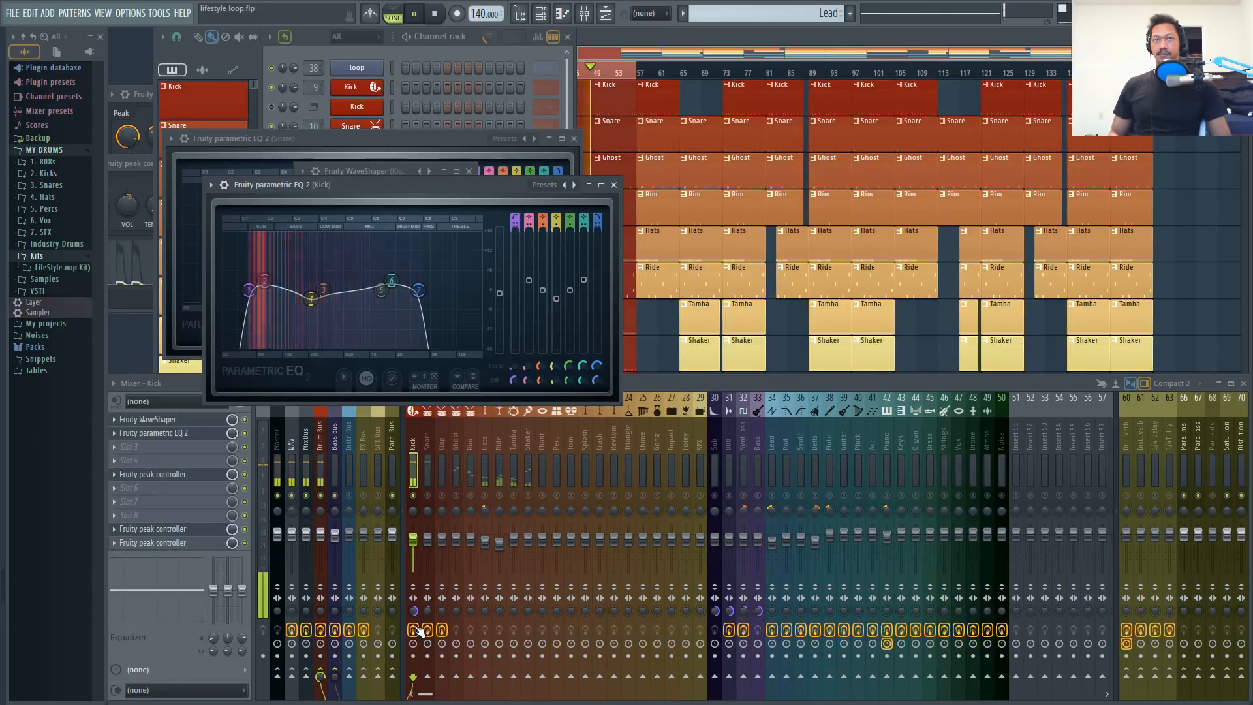
{"action": "key", "text": "space"}
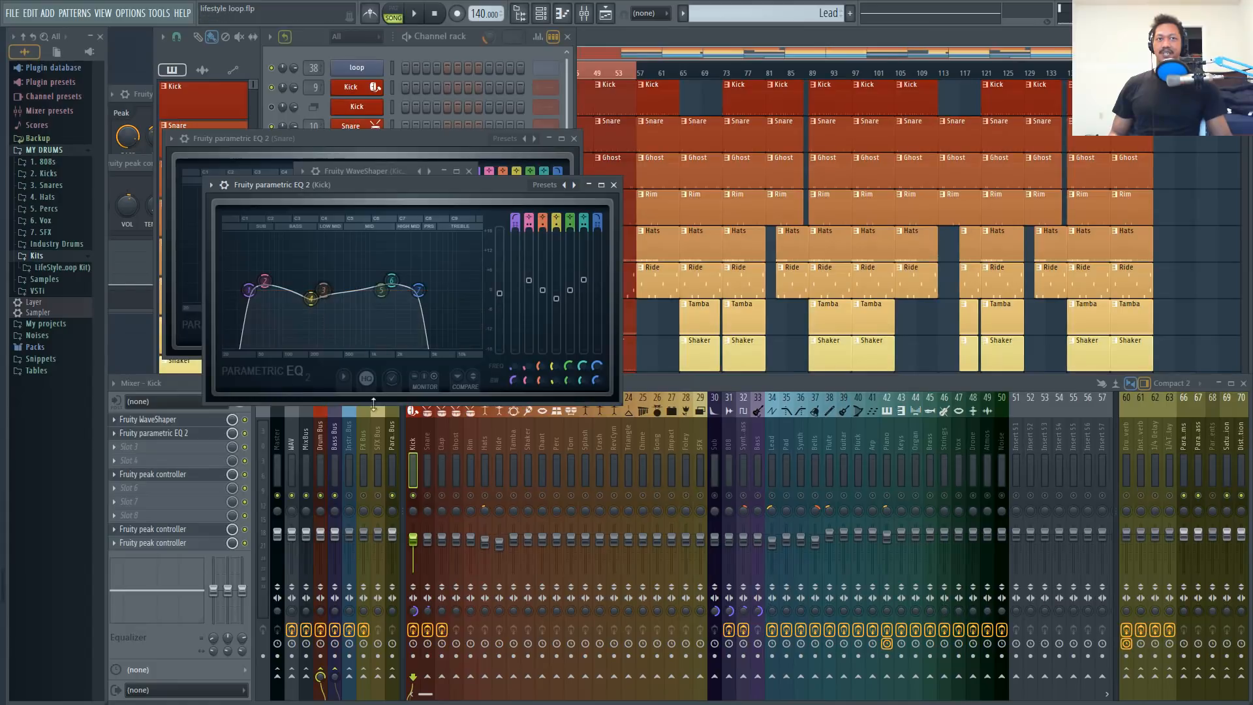
- Unmute the Synth Bass mixer track and inspect the Bass Bus and Kick tracks' effect chains
{"action": "left_click", "coordinate": [744, 497]}
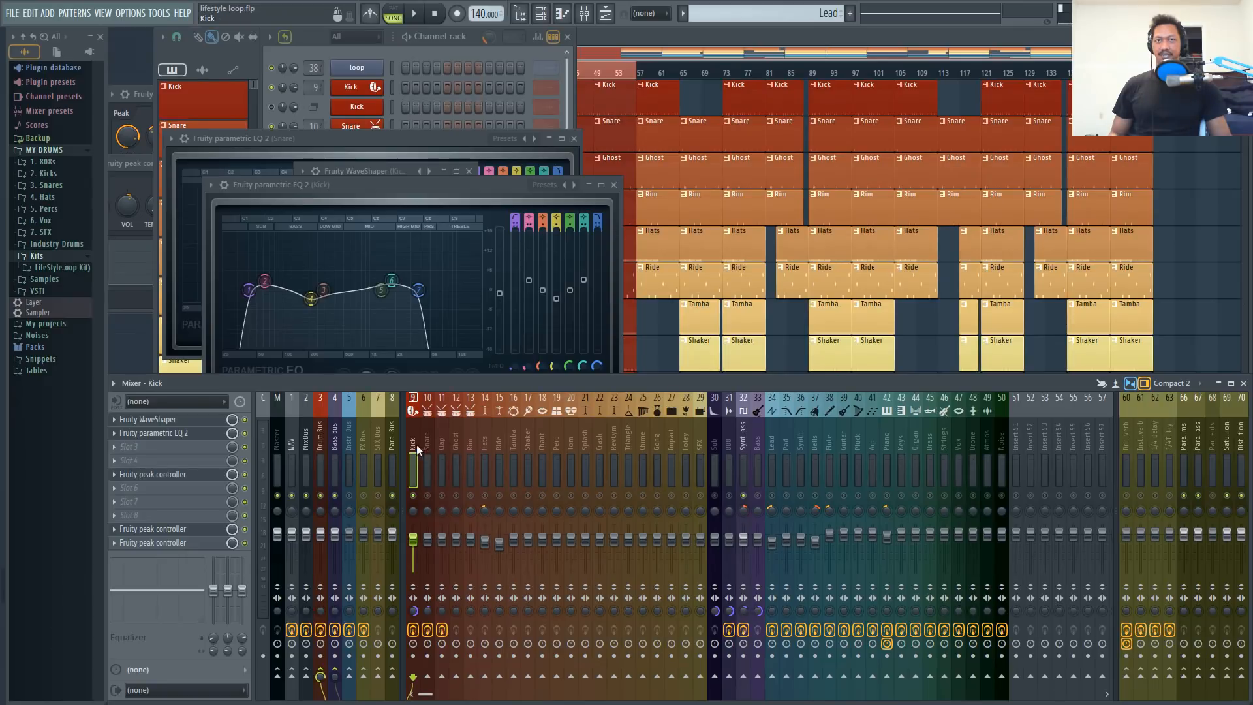
{"action": "left_click", "coordinate": [336, 447]}
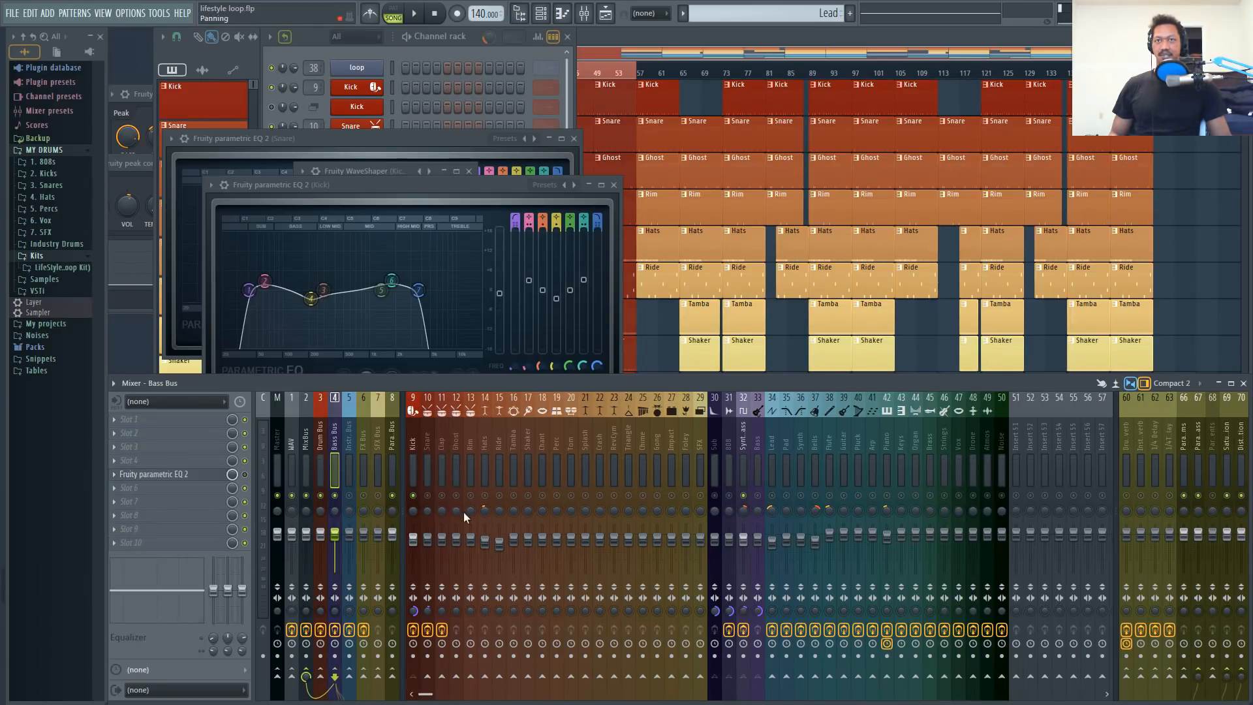
{"action": "left_click", "coordinate": [410, 450]}
{"action": "left_click", "coordinate": [333, 452]}
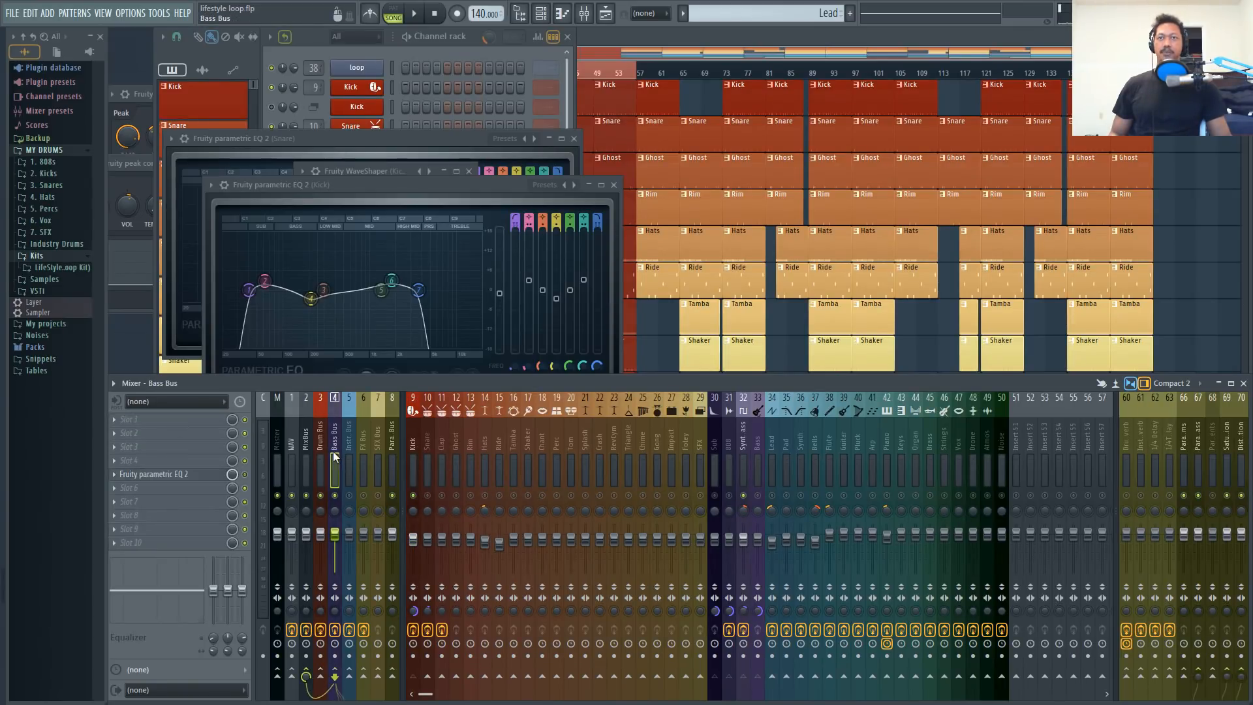
{"action": "left_click", "coordinate": [419, 439]}
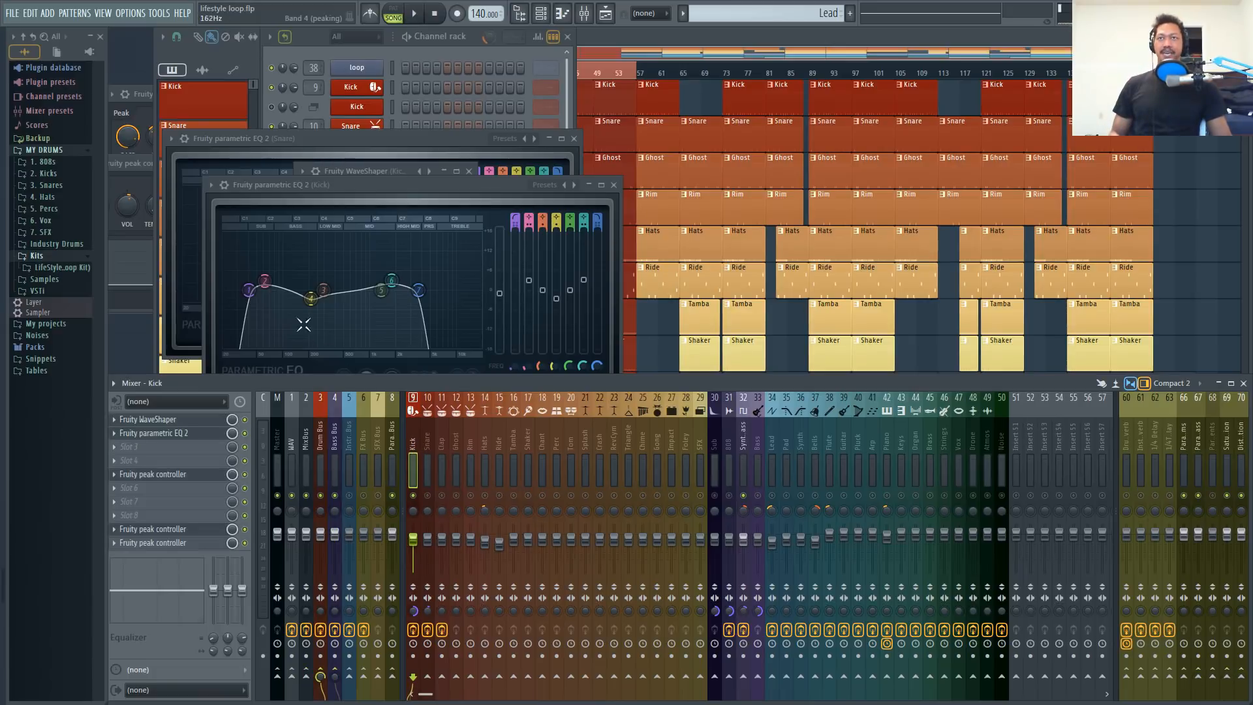
- Open the Synth Bass's Fruity parametric EQ 2 and place it beside the Kick's EQ to compare their curves
{"action": "left_click", "coordinate": [742, 437]}
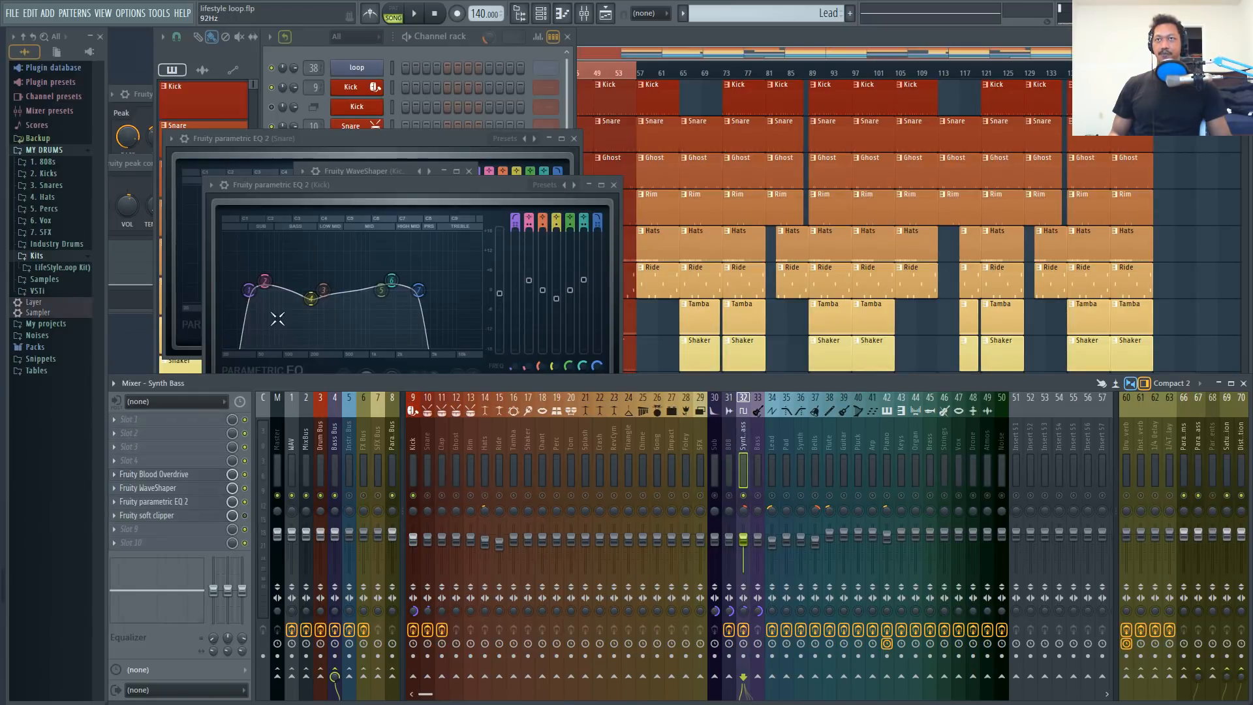
{"action": "left_click", "coordinate": [185, 503]}
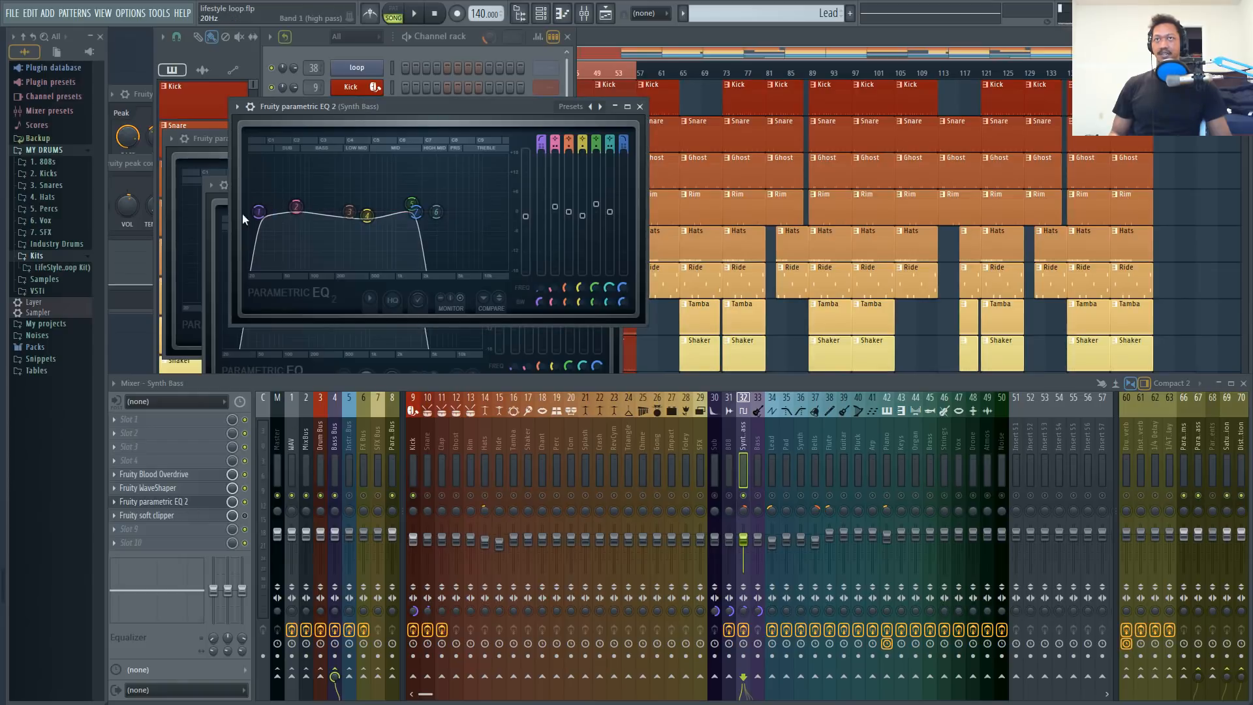
{"action": "left_click_drag", "start_coordinate": [369, 107], "coordinate": [568, 118]}
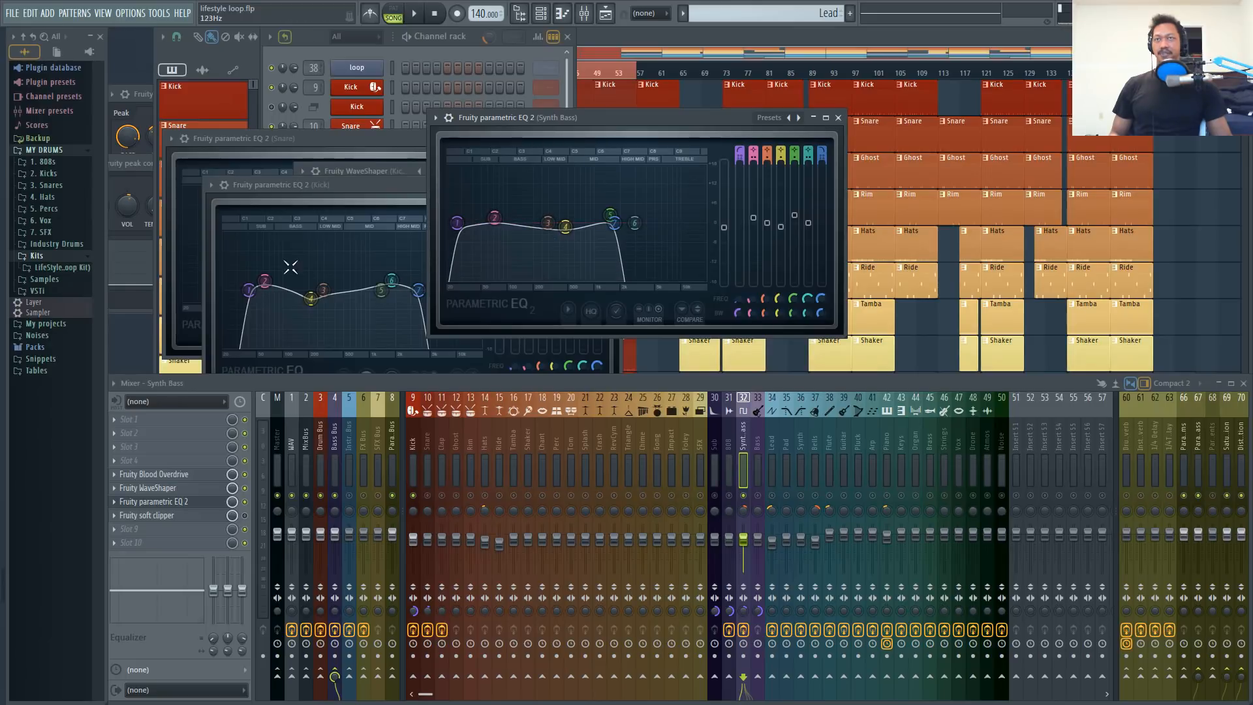
- Open the Synth Bass's Fruity Blood Overdrive and place it above the EQ windows to examine its settings
{"action": "left_click", "coordinate": [186, 477]}
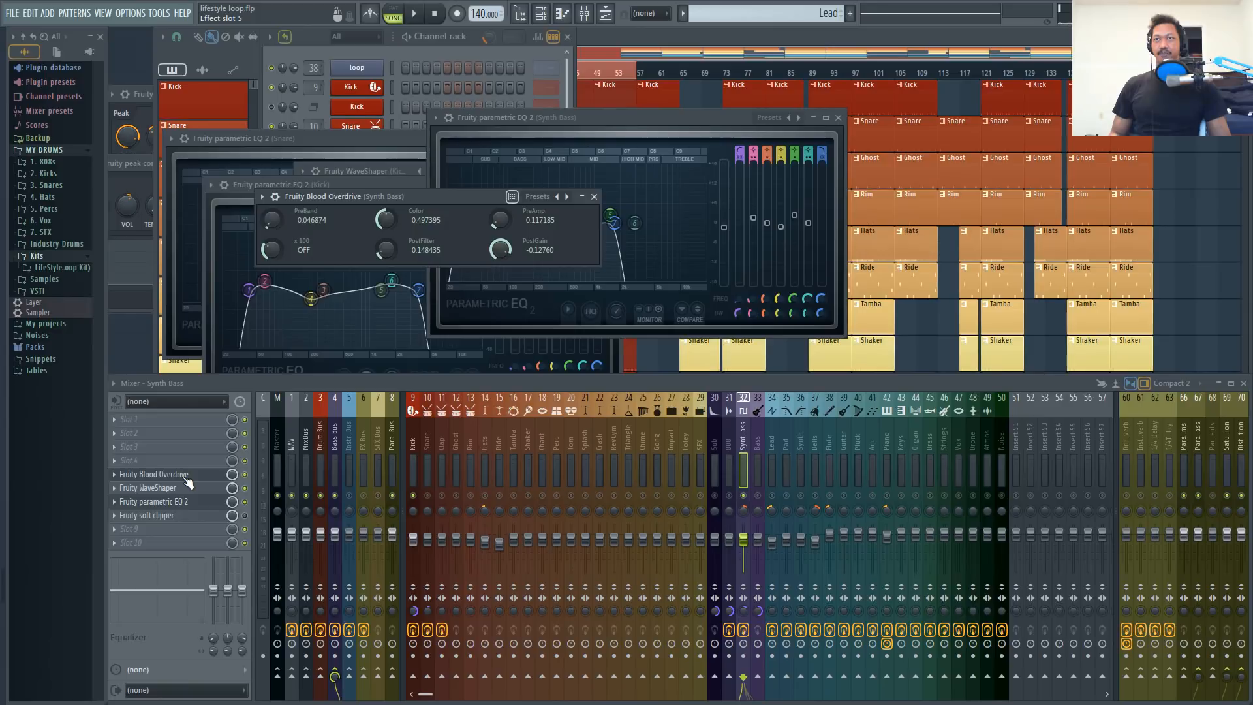
{"action": "left_click_drag", "start_coordinate": [413, 203], "coordinate": [463, 123]}
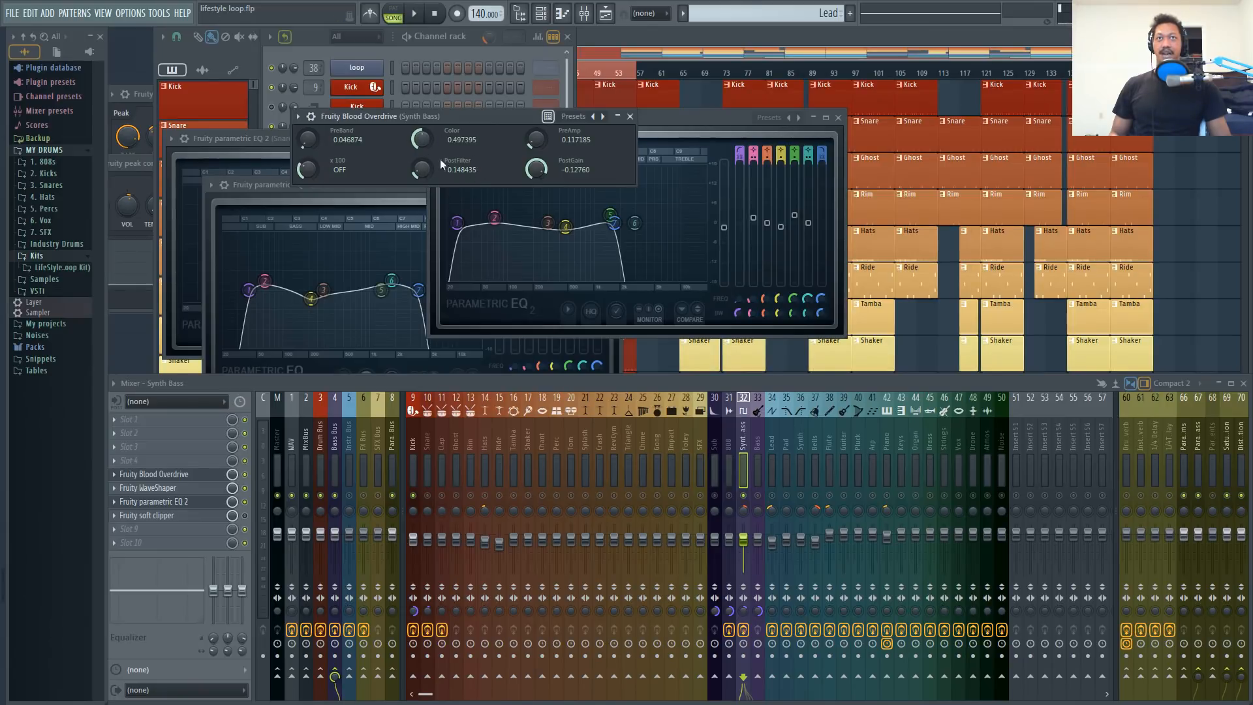
{"action": "left_click_drag", "start_coordinate": [475, 117], "coordinate": [488, 88]}
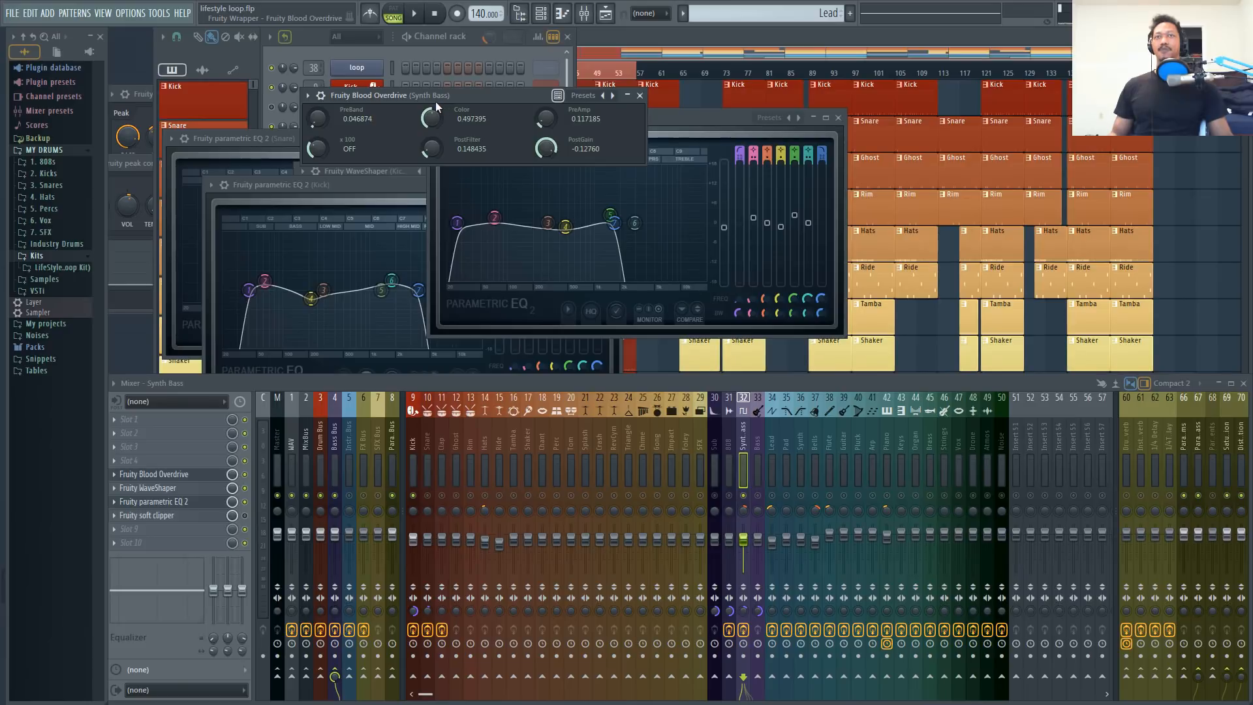
{"action": "left_click_drag", "start_coordinate": [466, 98], "coordinate": [423, 92]}
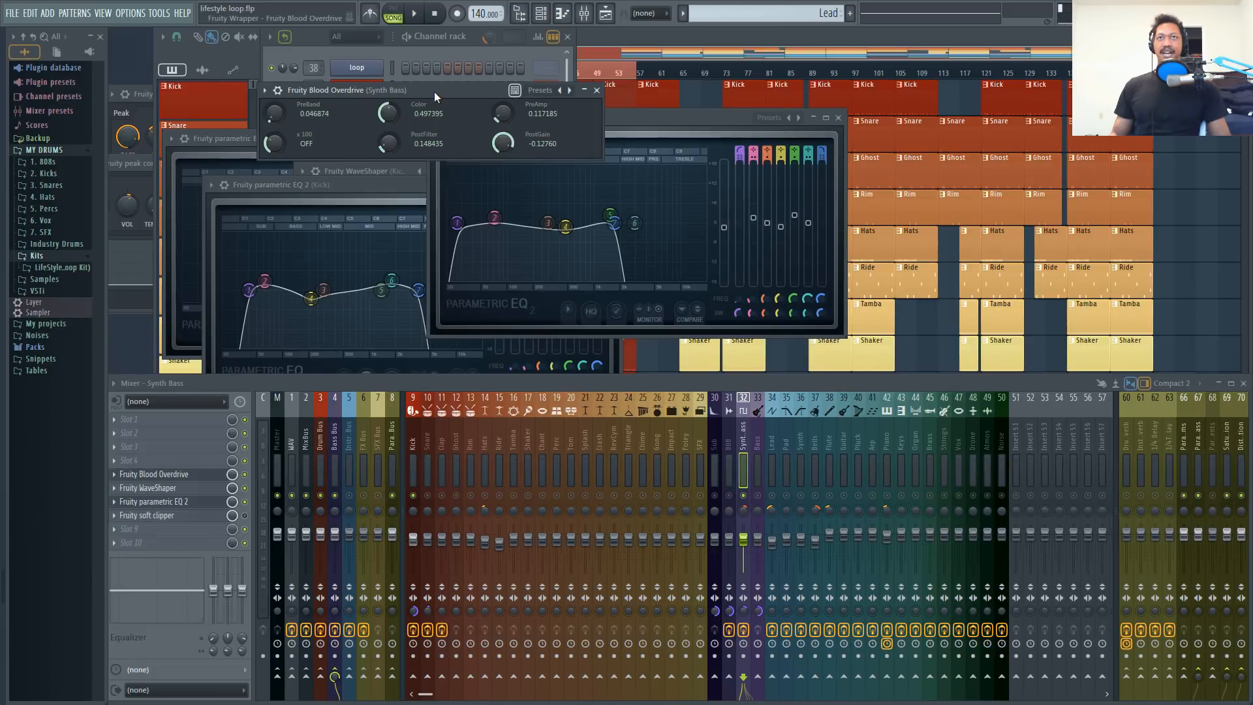
{"action": "left_click_drag", "start_coordinate": [433, 91], "coordinate": [413, 93]}
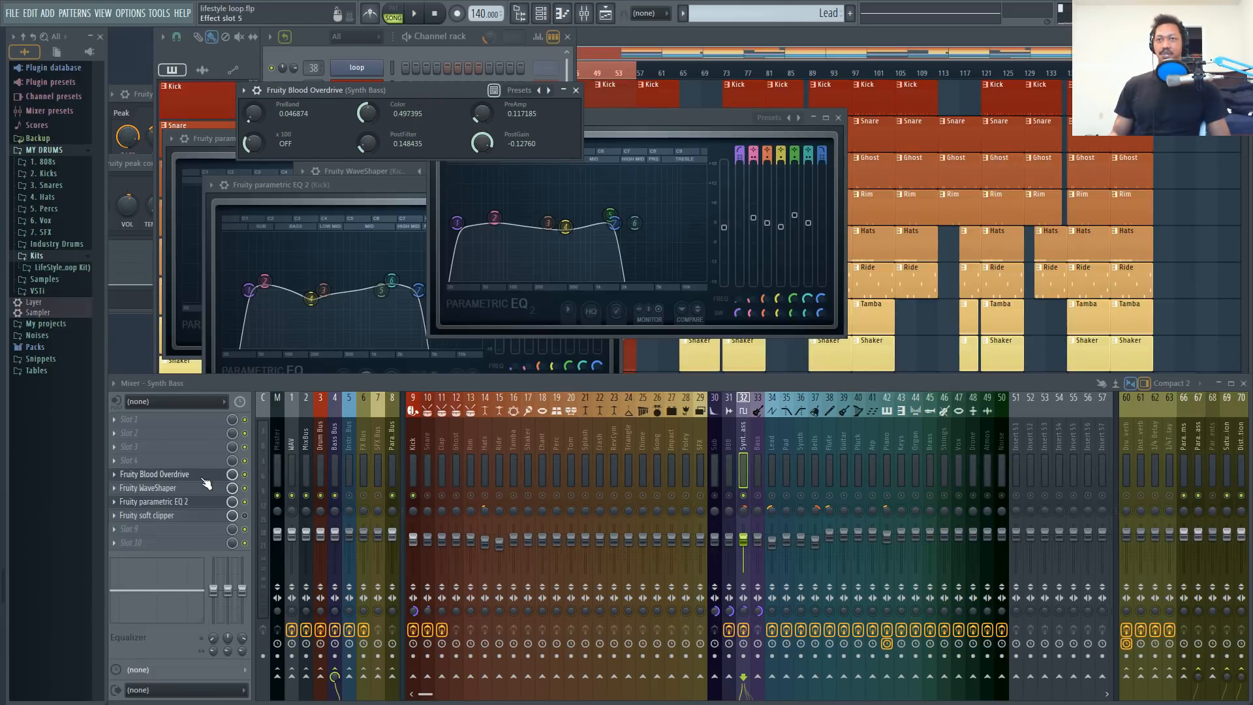
- Close the plugin windows and play the loop with the Synth Bass's effects bypassed, switching them back on to compare
{"action": "key", "text": "F5"}
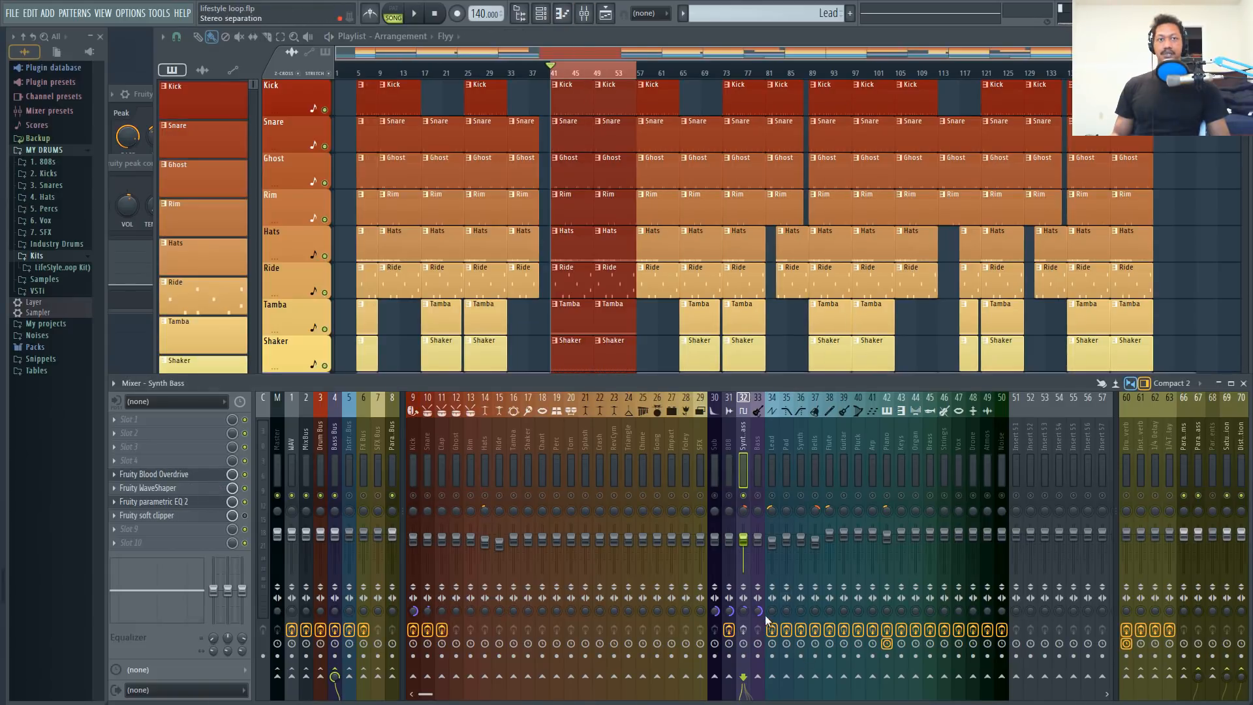
{"action": "key", "text": "space"}
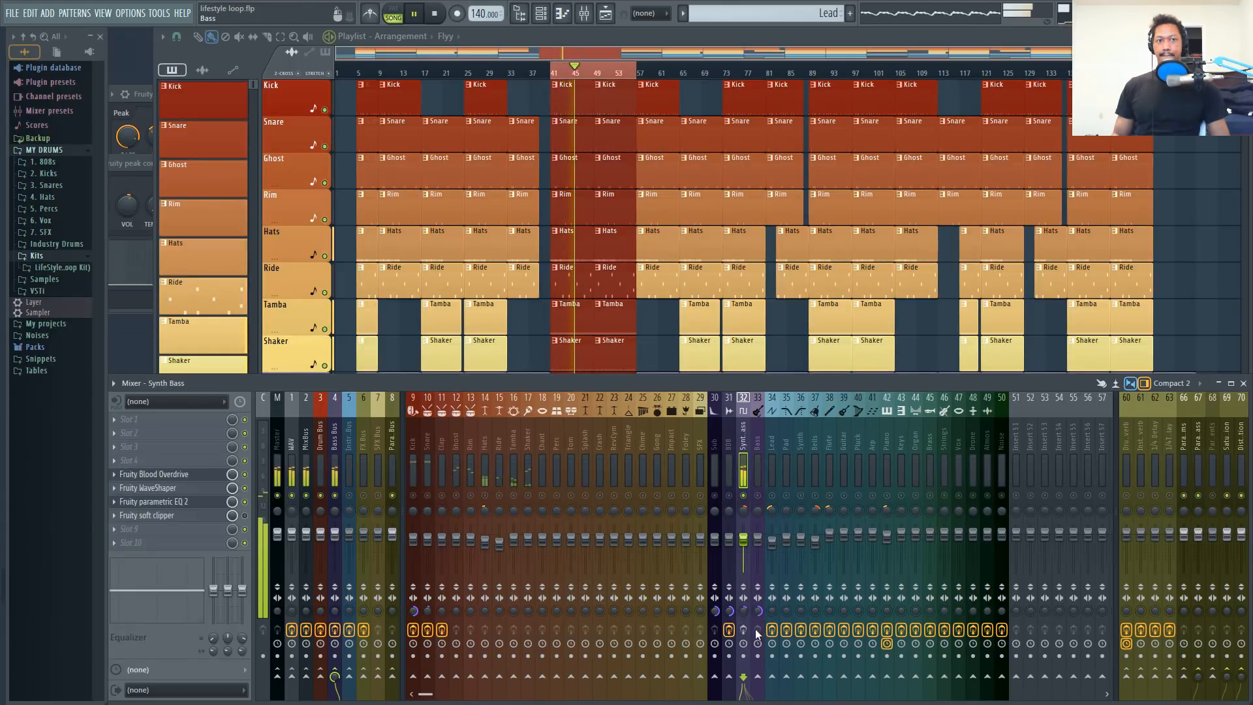
{"action": "key", "text": "space"}
{"action": "key", "text": "space"}
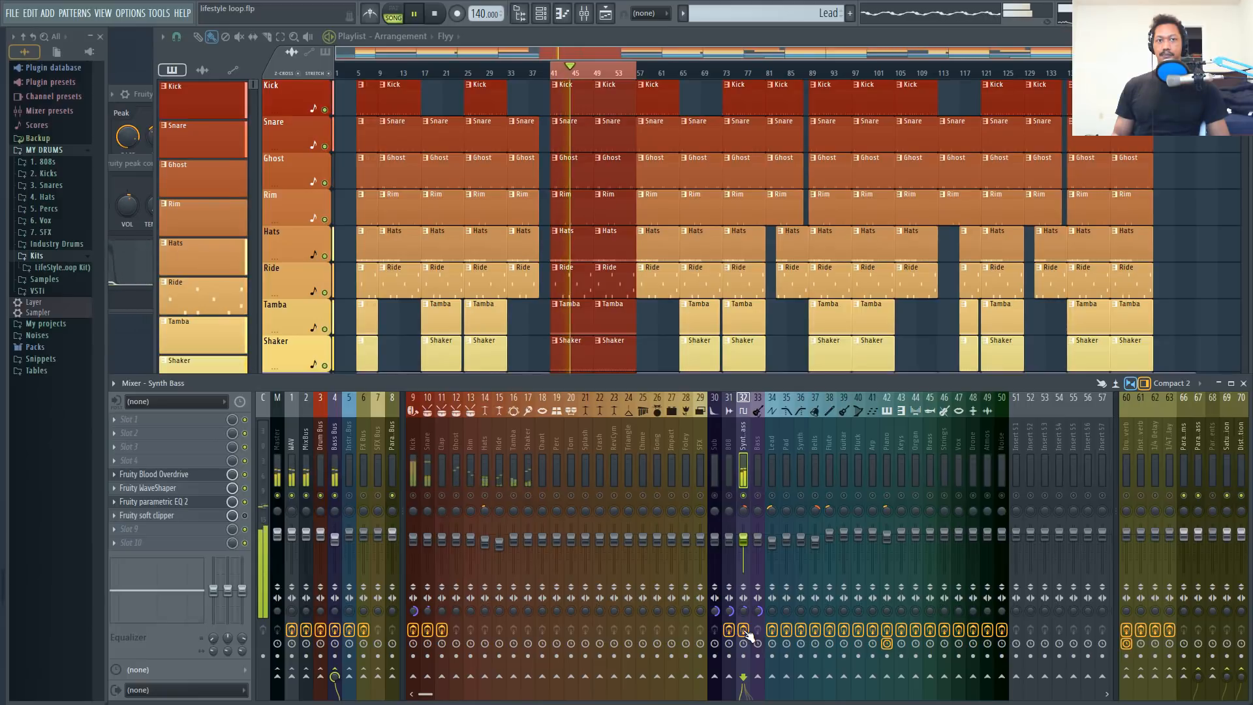
{"action": "key", "text": "space"}
- Reopen the Synth Bass's Fruity Blood Overdrive, Fruity WaveShaper and Fruity parametric EQ 2 to review its processing chain
{"action": "left_click", "coordinate": [189, 475]}
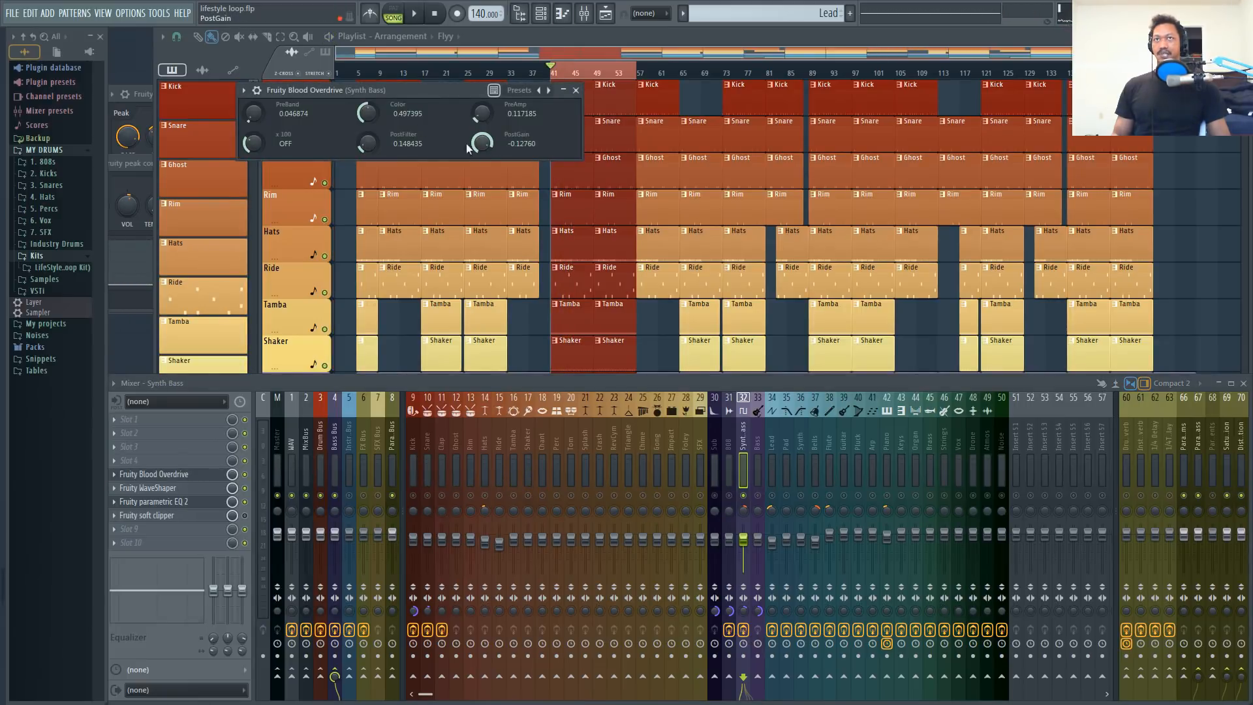
{"action": "left_click_drag", "start_coordinate": [404, 89], "coordinate": [455, 103]}
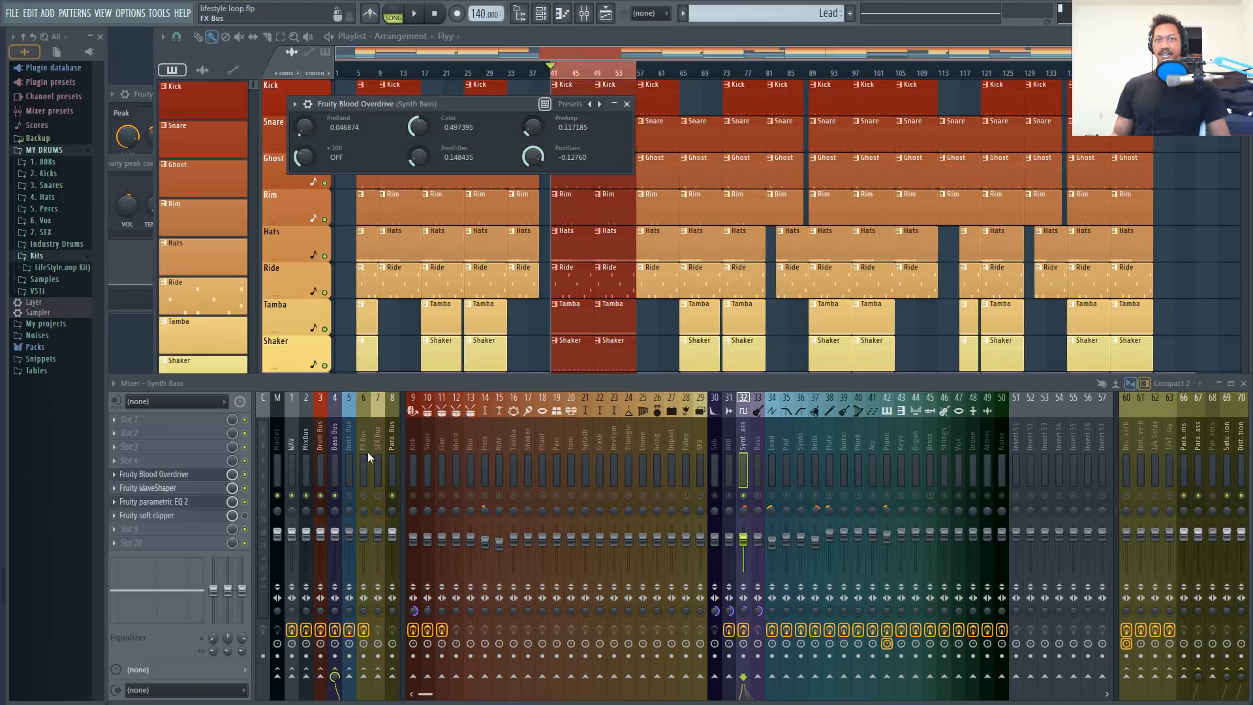
{"action": "left_click", "coordinate": [188, 490]}
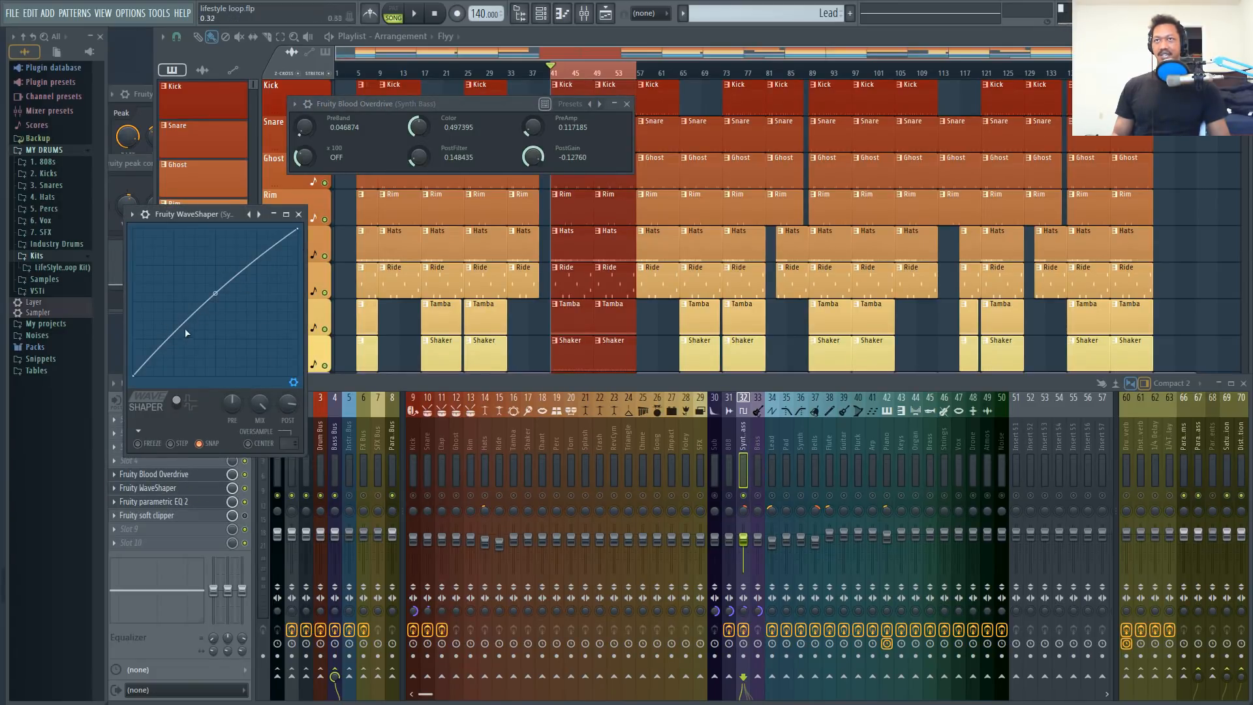
{"action": "left_click", "coordinate": [186, 504]}
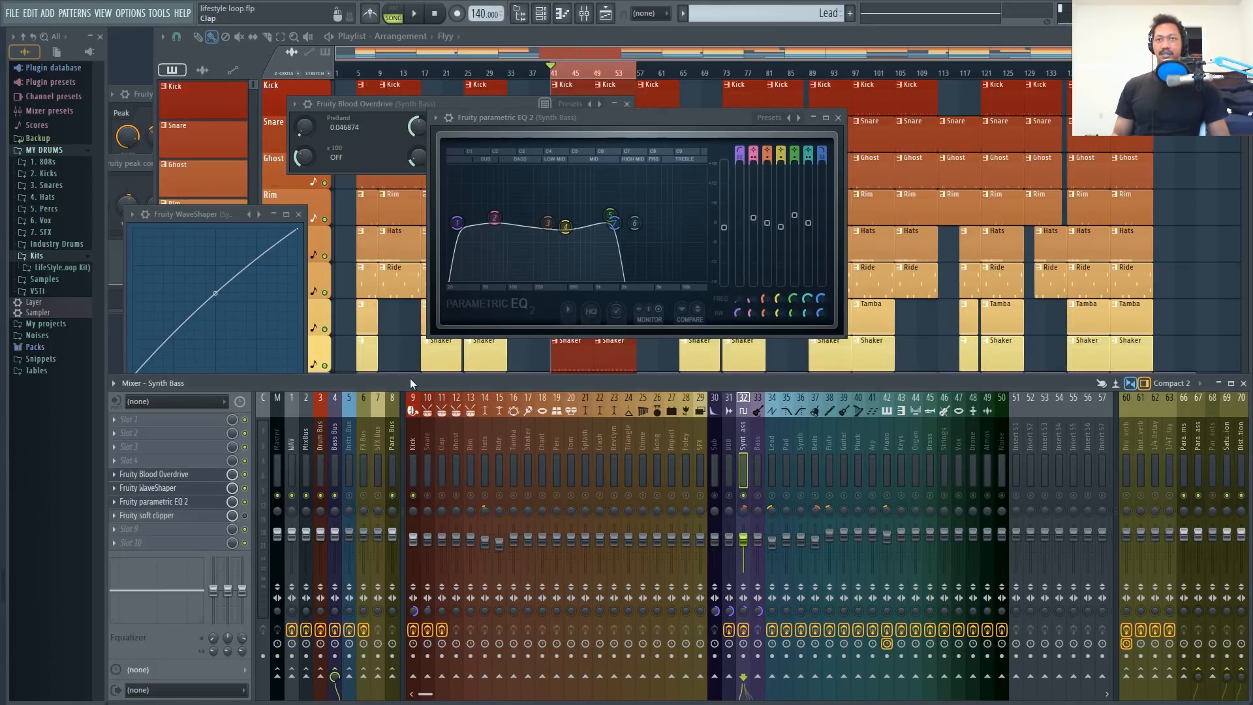
- Select the Kick track and play the loop, toggling its slot 5 Fruity peak controller to compare the sidechain effect
{"action": "left_click", "coordinate": [417, 440]}
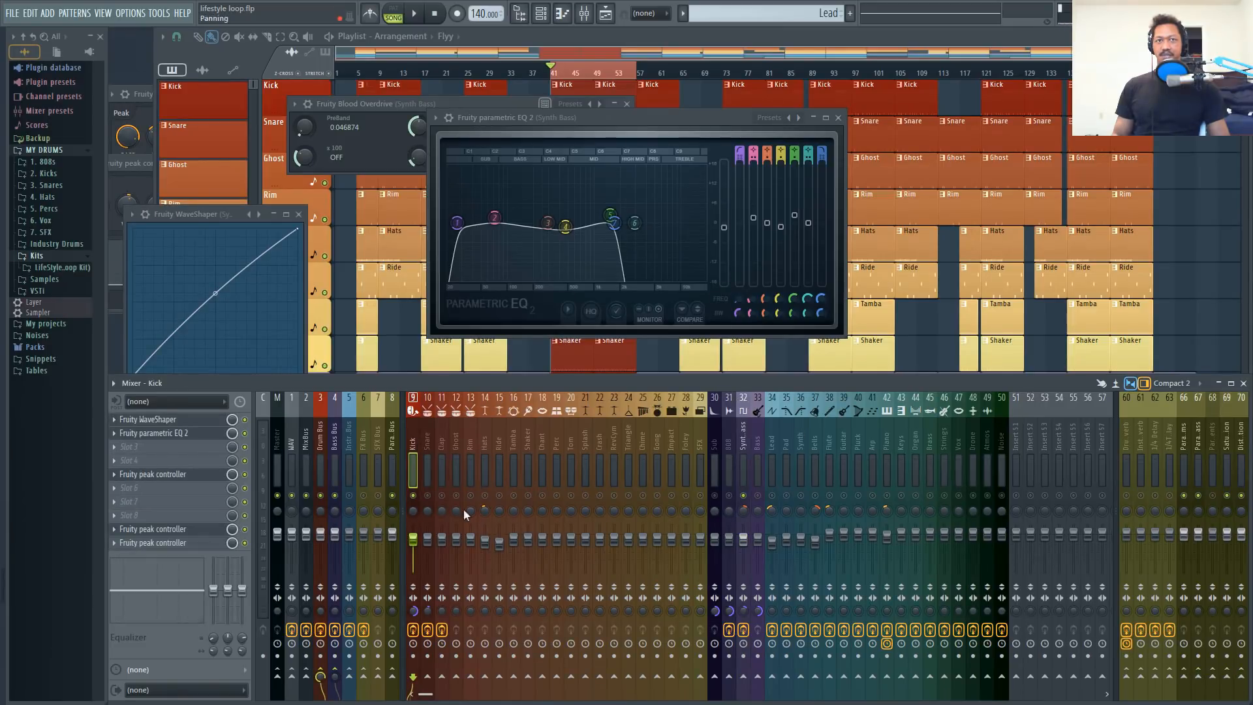
{"action": "key", "text": "space"}
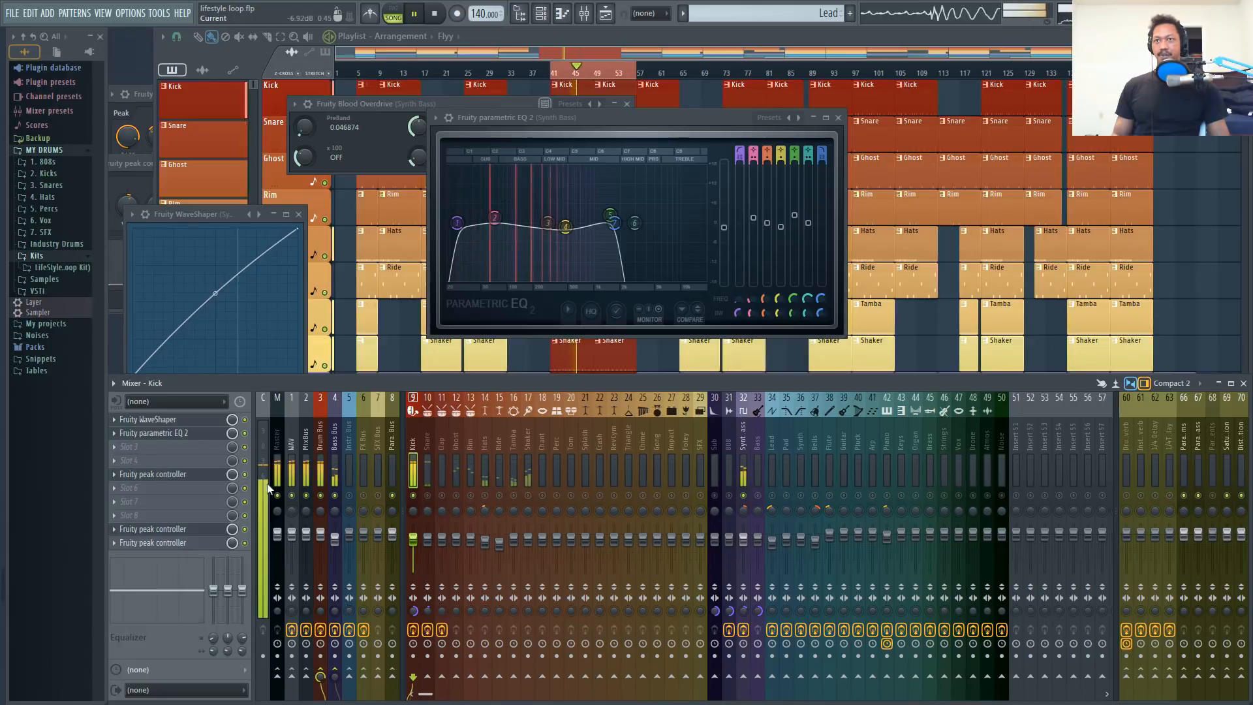
{"action": "left_click", "coordinate": [246, 475]}
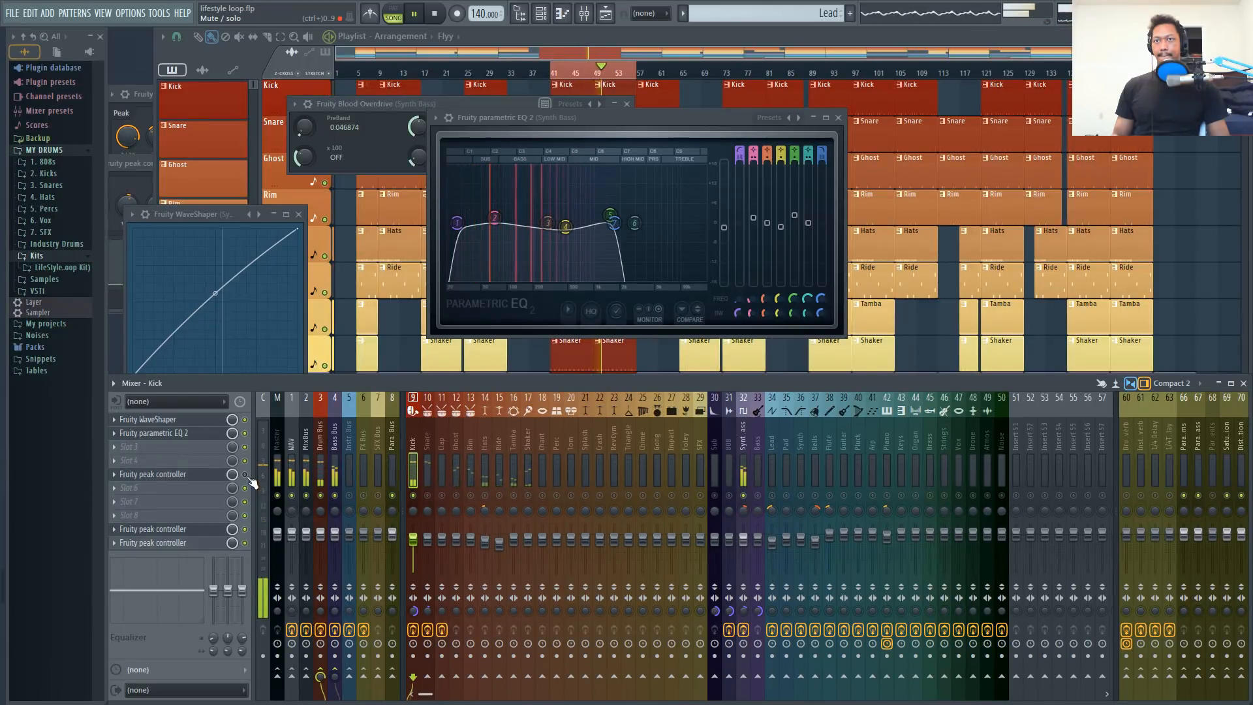
{"action": "key", "text": "space"}
- Merge the MixBus stereo separation to mono and play the loop, comparing it with the Kick's slot 5 peak controller off and on
{"action": "left_click", "coordinate": [308, 609]}
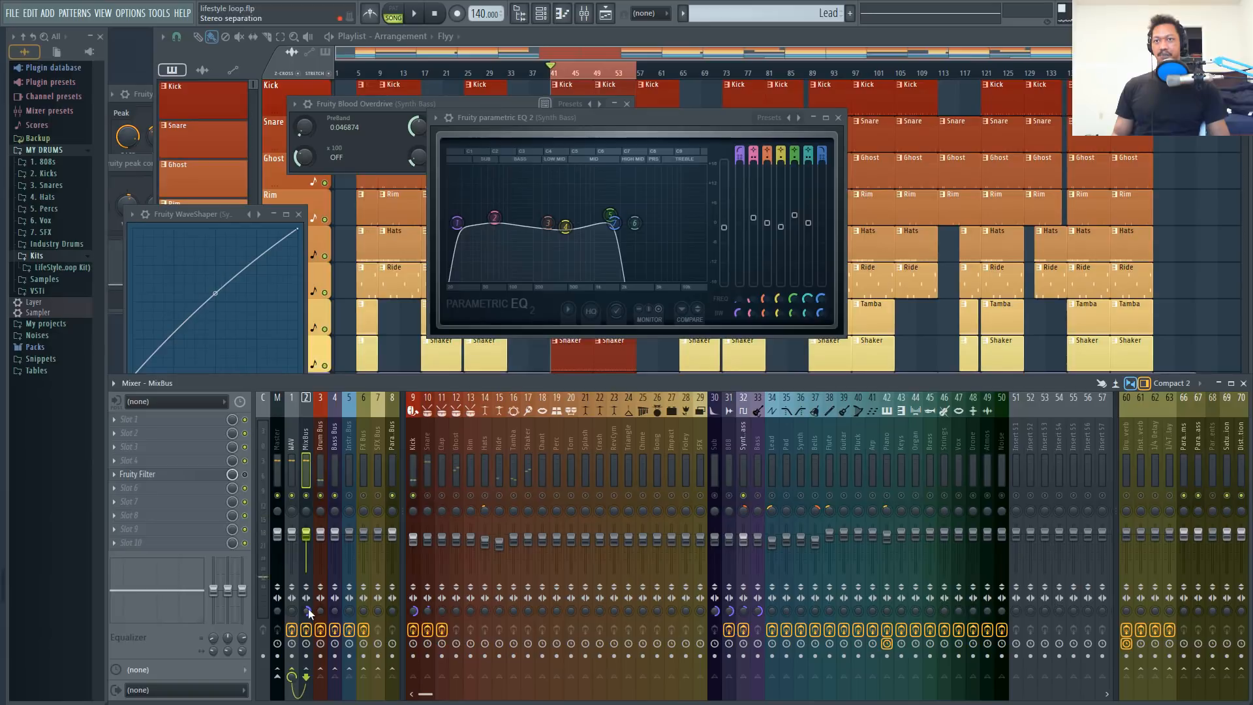
{"action": "key", "text": "space"}
{"action": "left_click", "coordinate": [412, 448]}
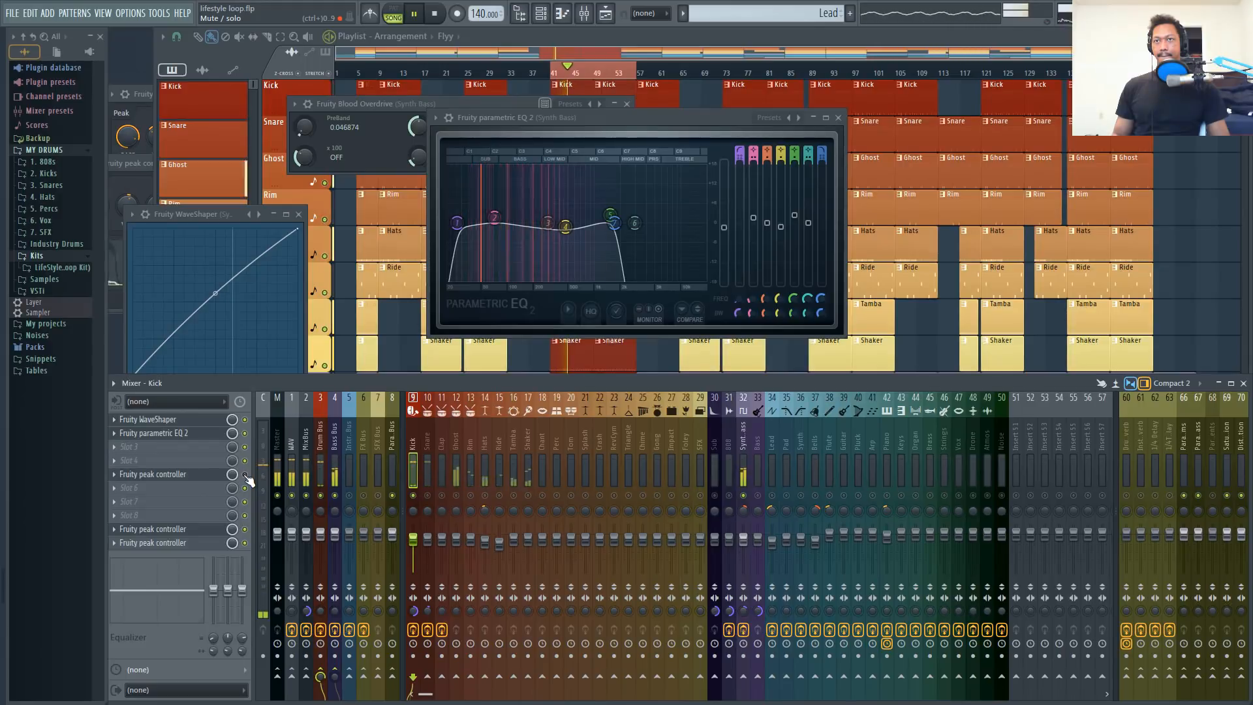
{"action": "key", "text": "space"}
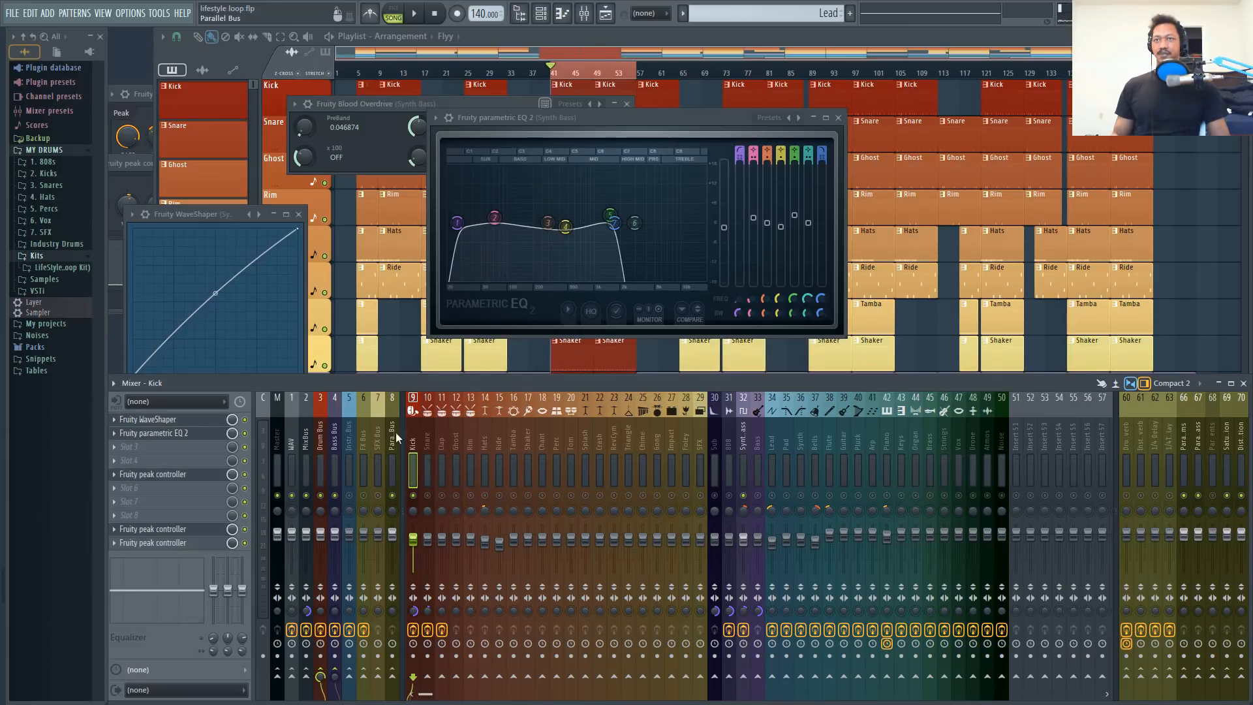
{"action": "key", "text": "space"}
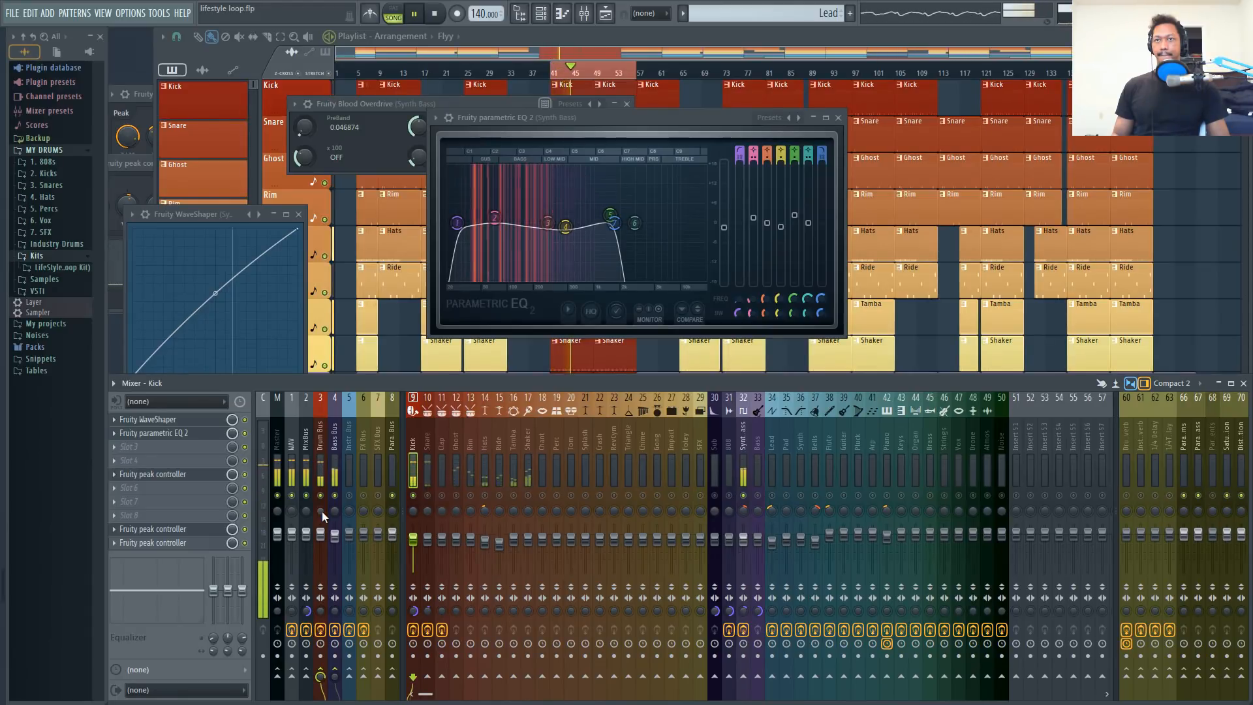
{"action": "key", "text": "space"}
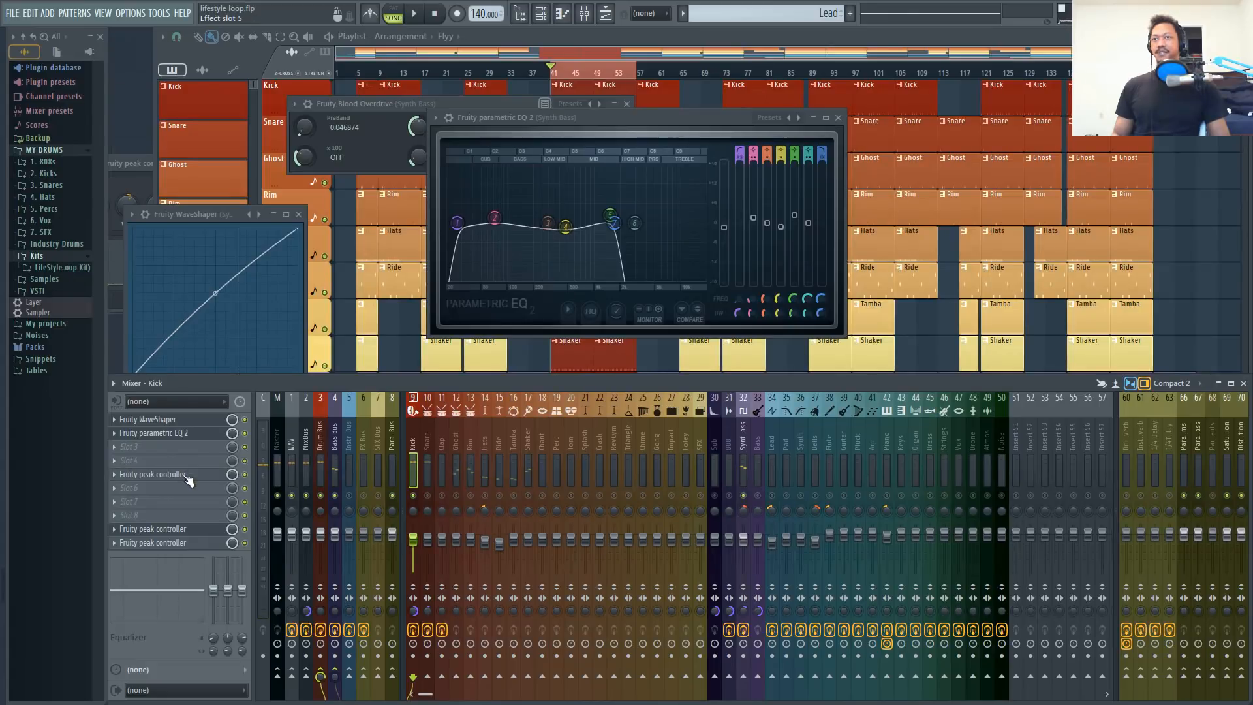
- Open the Kick's slot 5 Fruity peak controller and set its peak amount to -21% during mono playback
{"action": "left_click", "coordinate": [157, 474]}
{"action": "left_click_drag", "start_coordinate": [331, 96], "coordinate": [522, 76]}
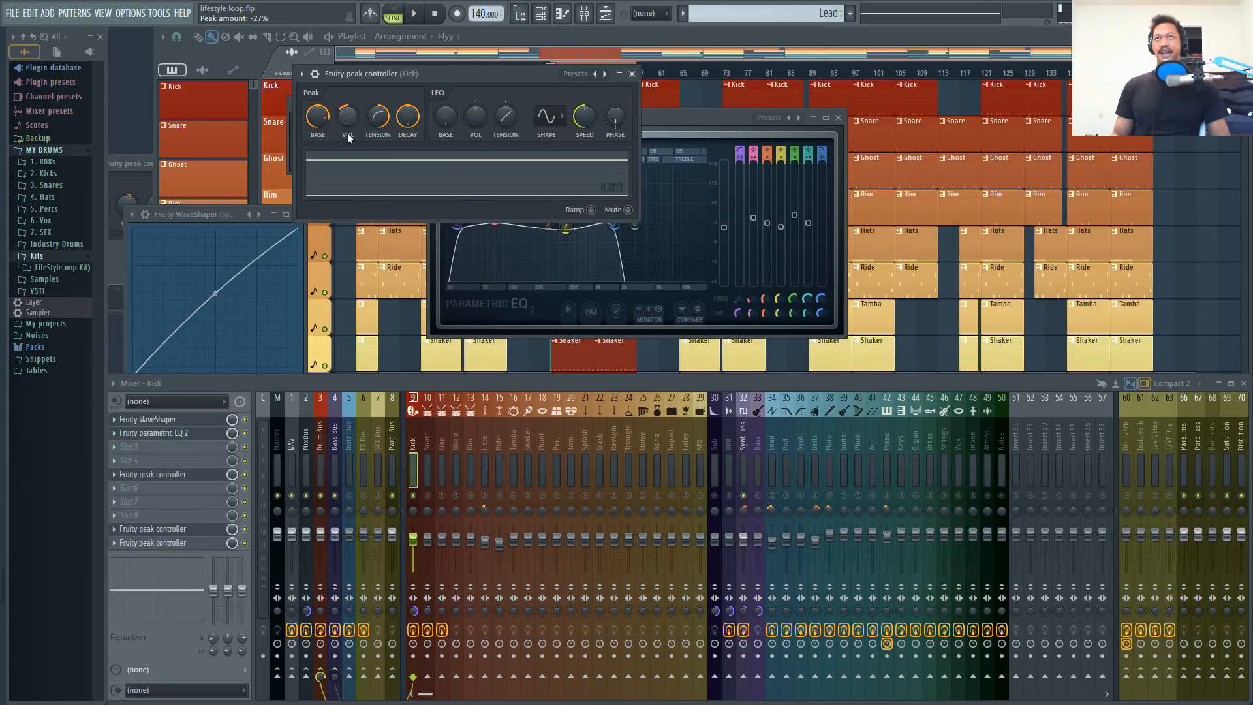
{"action": "key", "text": "space"}
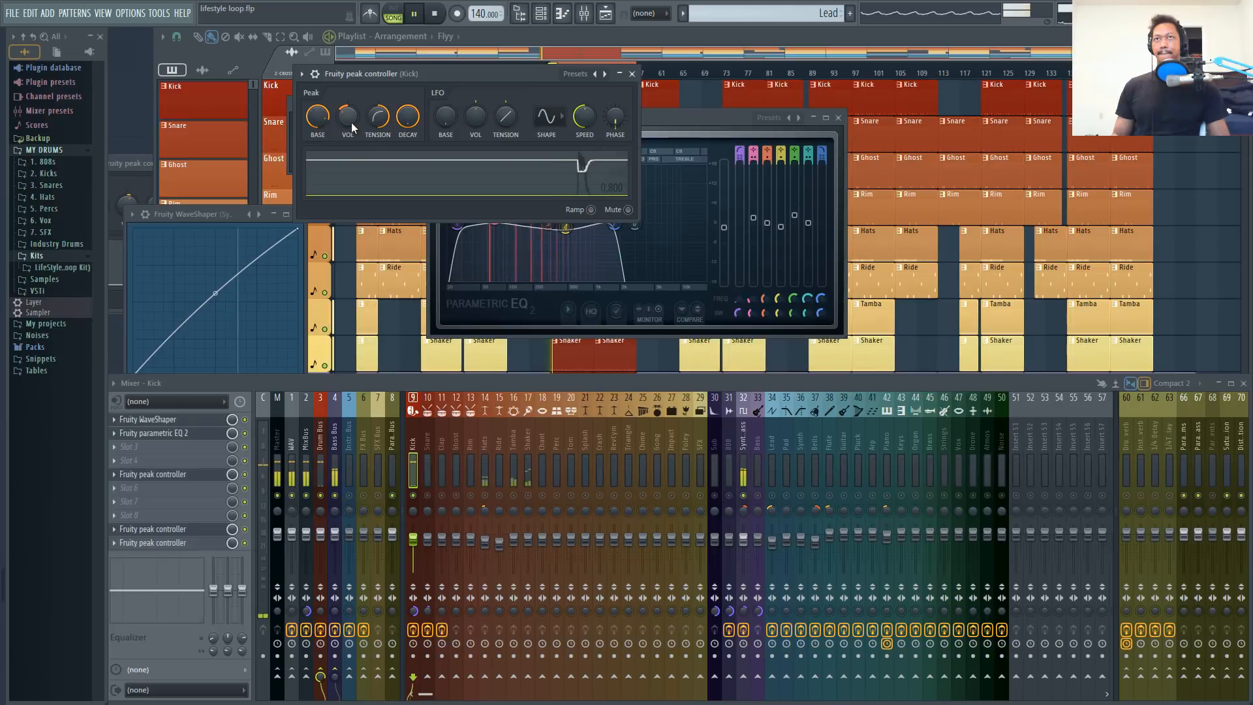
{"action": "left_click_drag", "start_coordinate": [346, 124], "coordinate": [345, 143]}
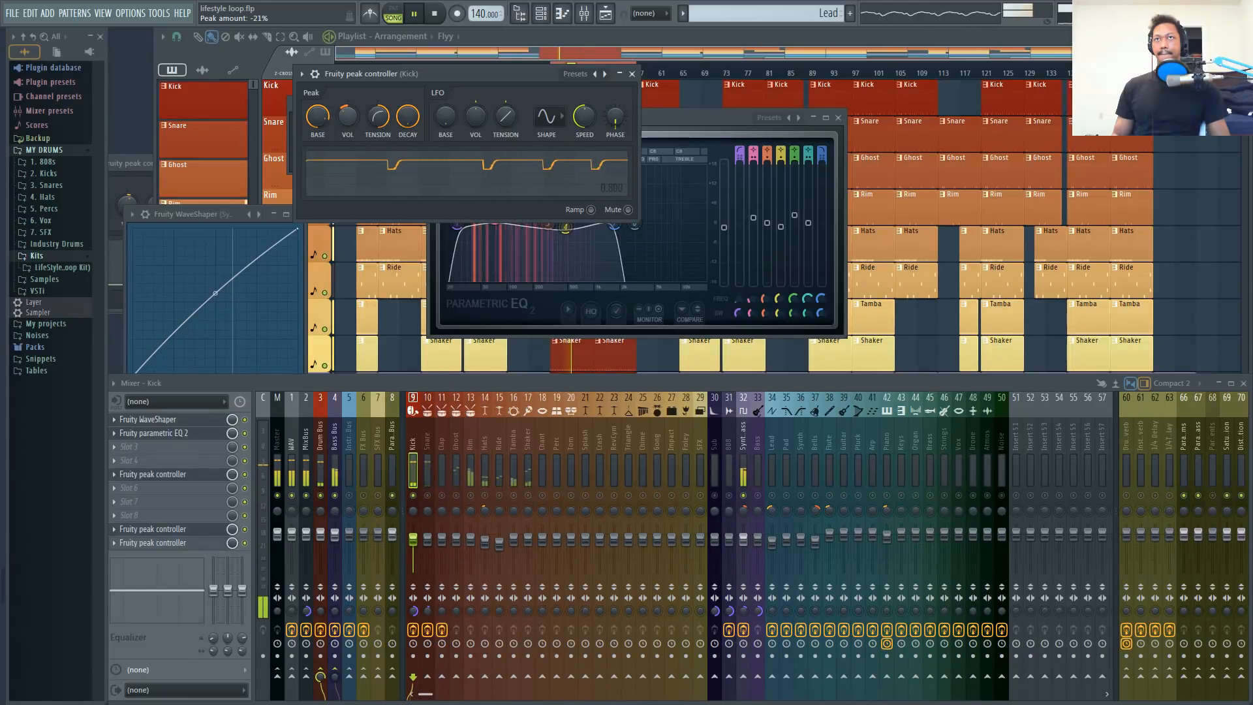
{"action": "key", "text": "space"}
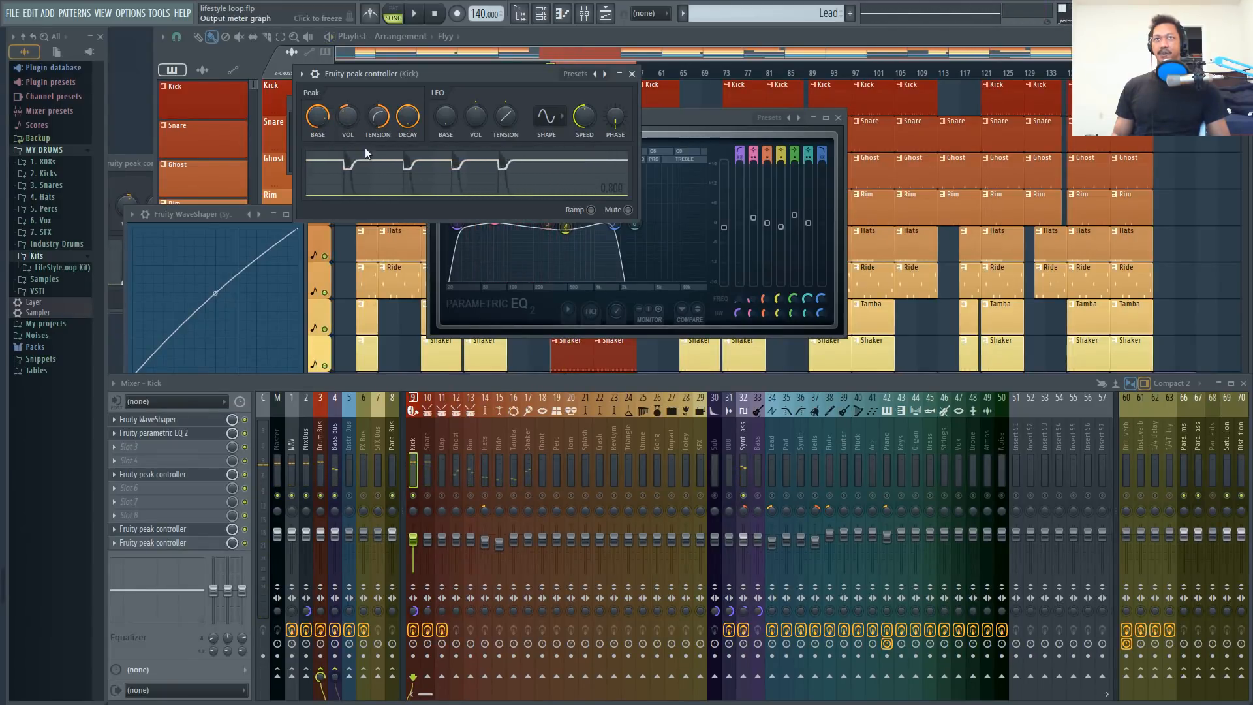
- Close the Kick's Fruity peak controller and play the loop in mono
{"action": "left_click", "coordinate": [631, 74]}
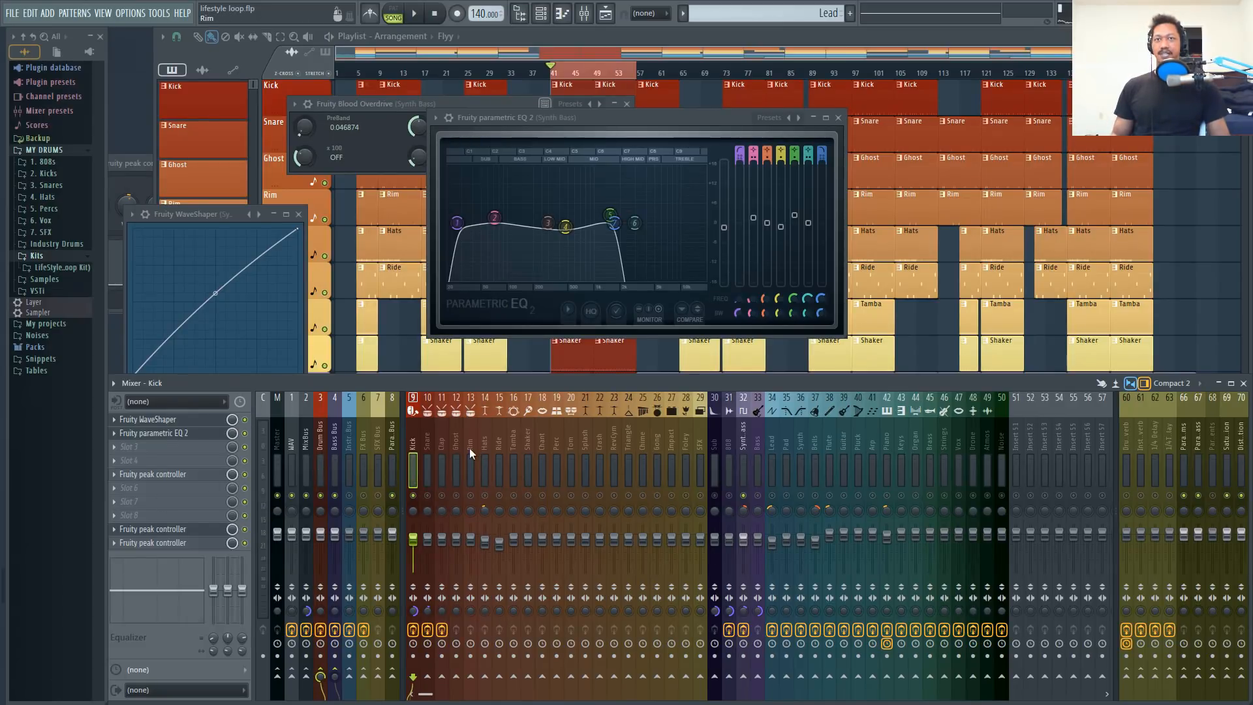
{"action": "key", "text": "space"}
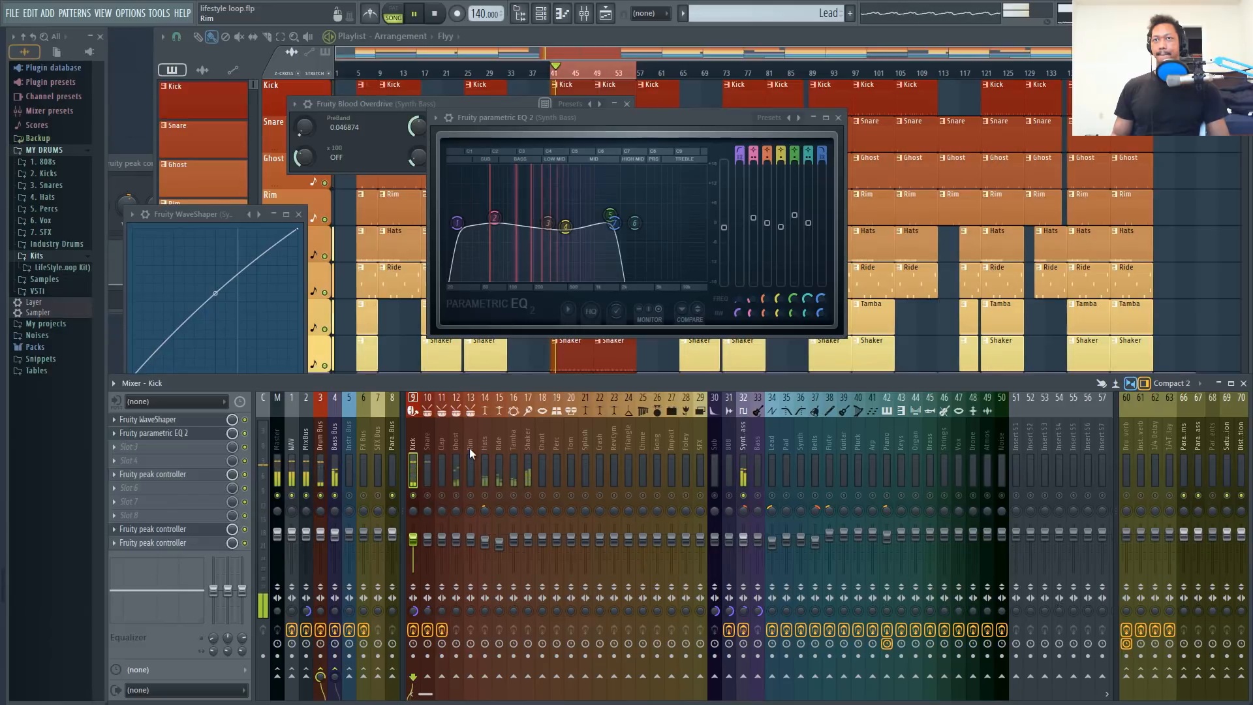
{"action": "key", "text": "space"}
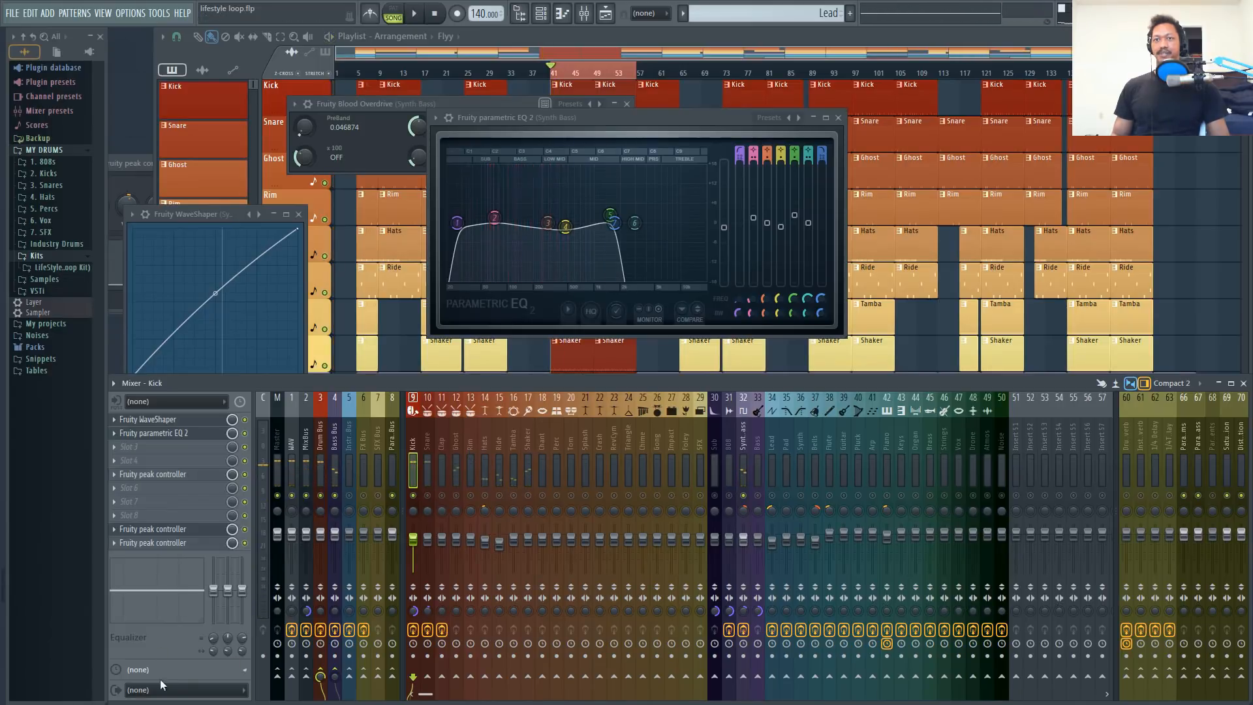
- Reset the MixBus stereo separation and play the loop in stereo
{"action": "right_click", "coordinate": [307, 612]}
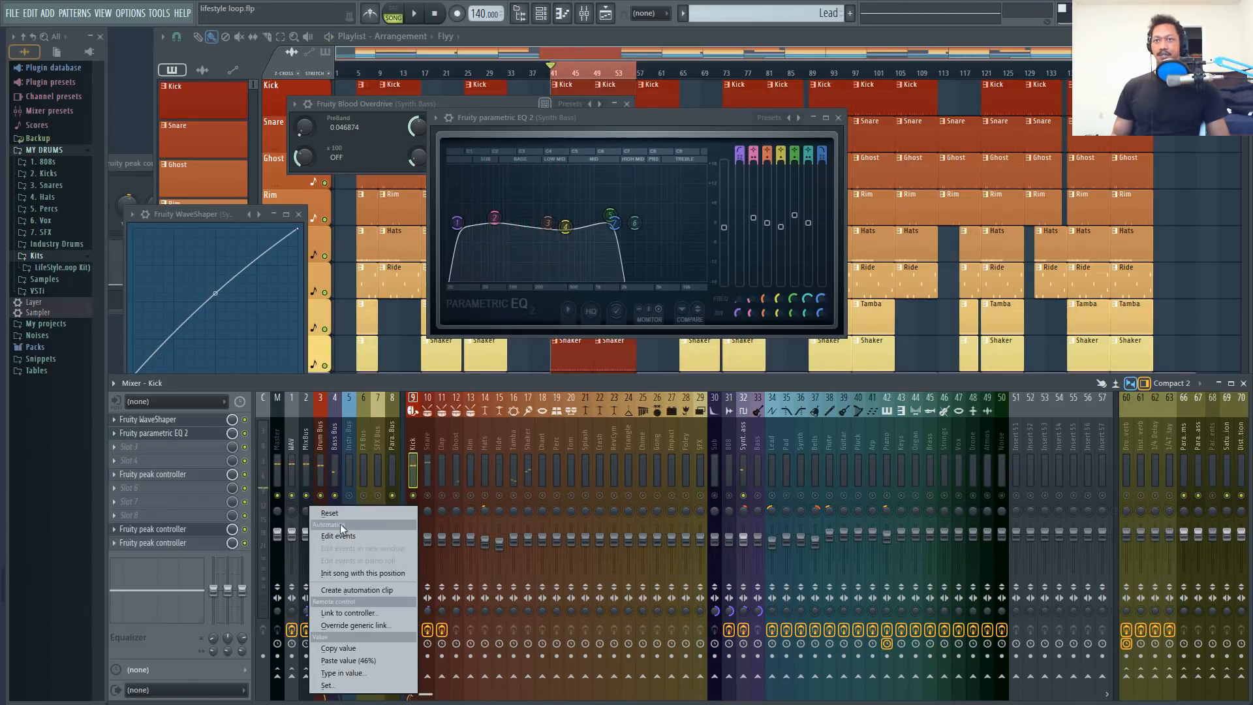
{"action": "left_click", "coordinate": [337, 514]}
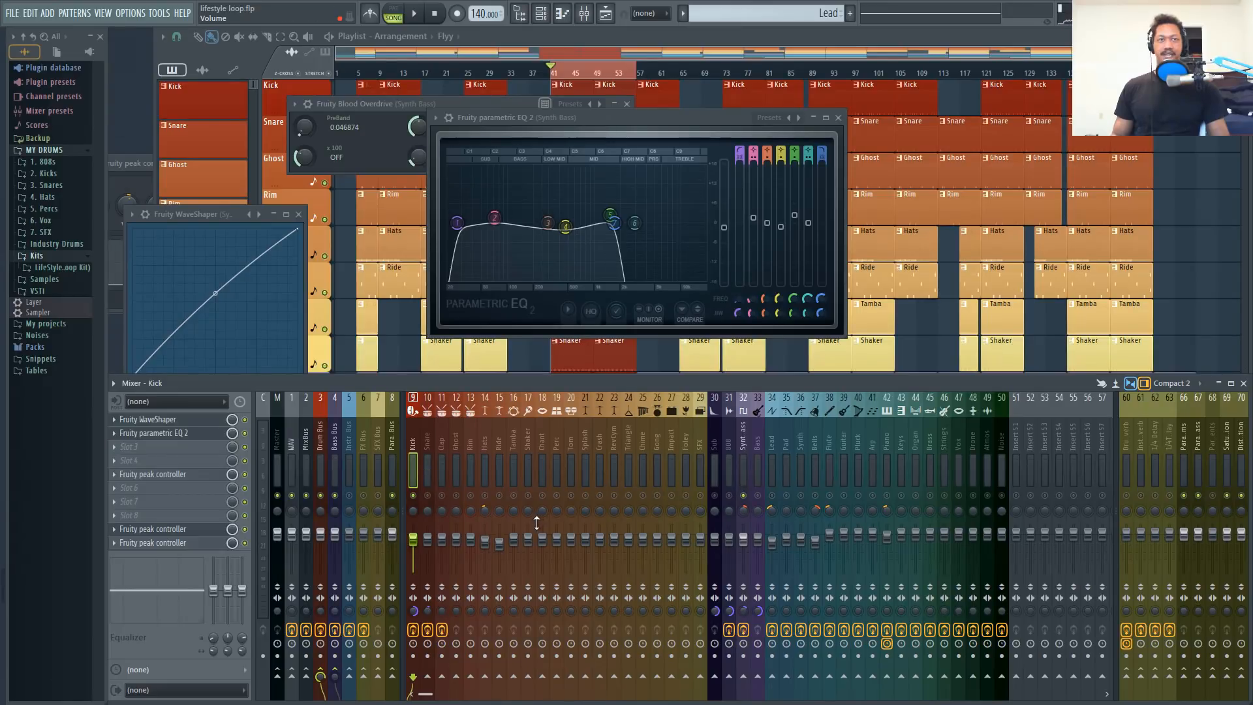
{"action": "key", "text": "space"}
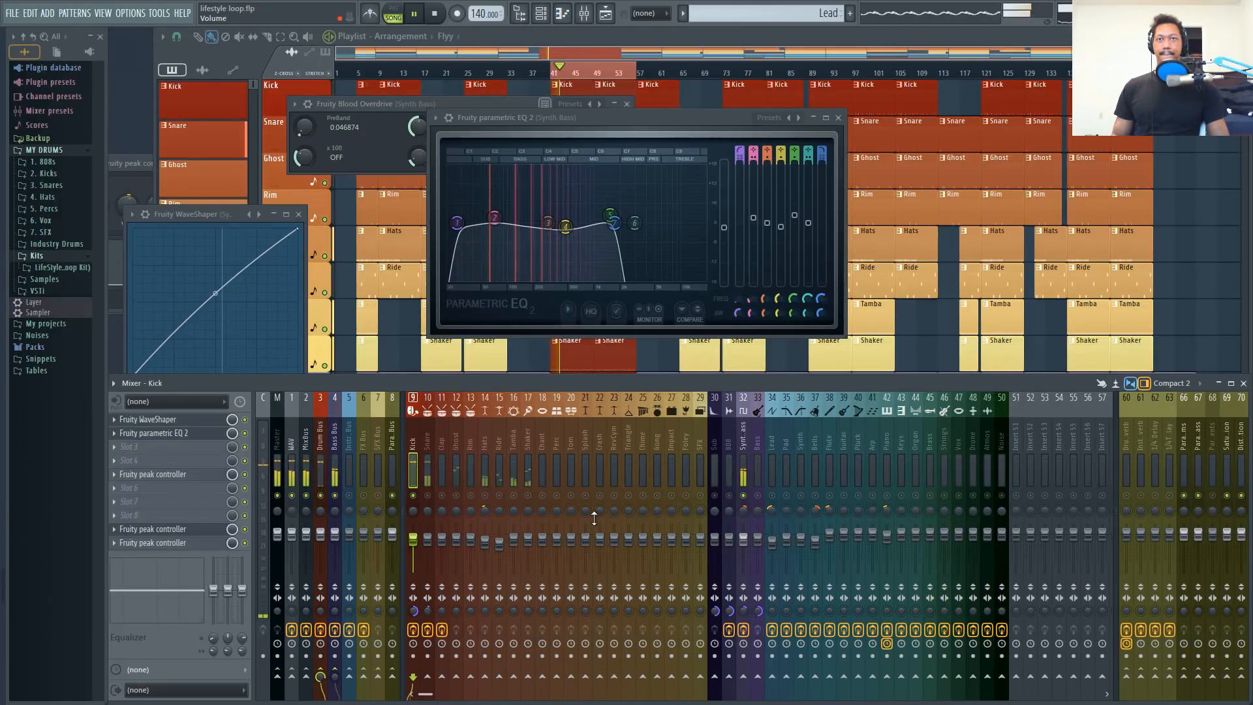
{"action": "key", "text": "space"}
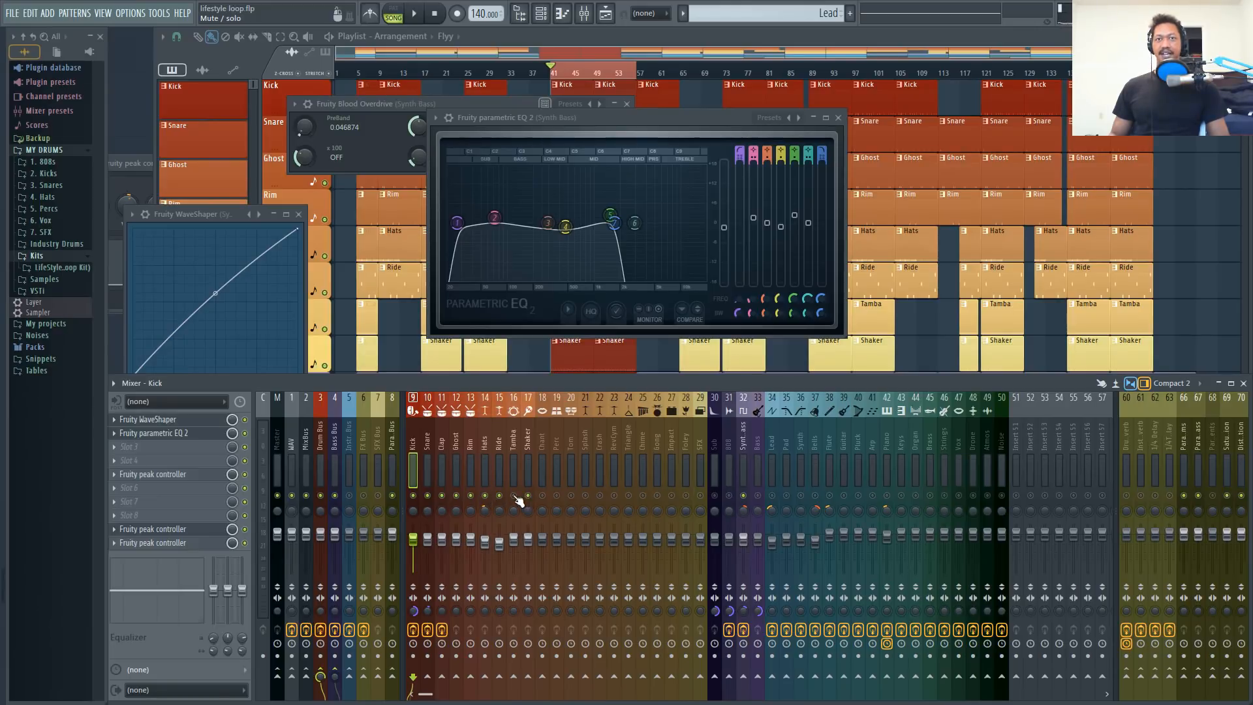
- Unmute the remaining drum mixer tracks through SFX and open the Channel rack
{"action": "left_click_drag", "start_coordinate": [565, 500], "coordinate": [601, 503]}
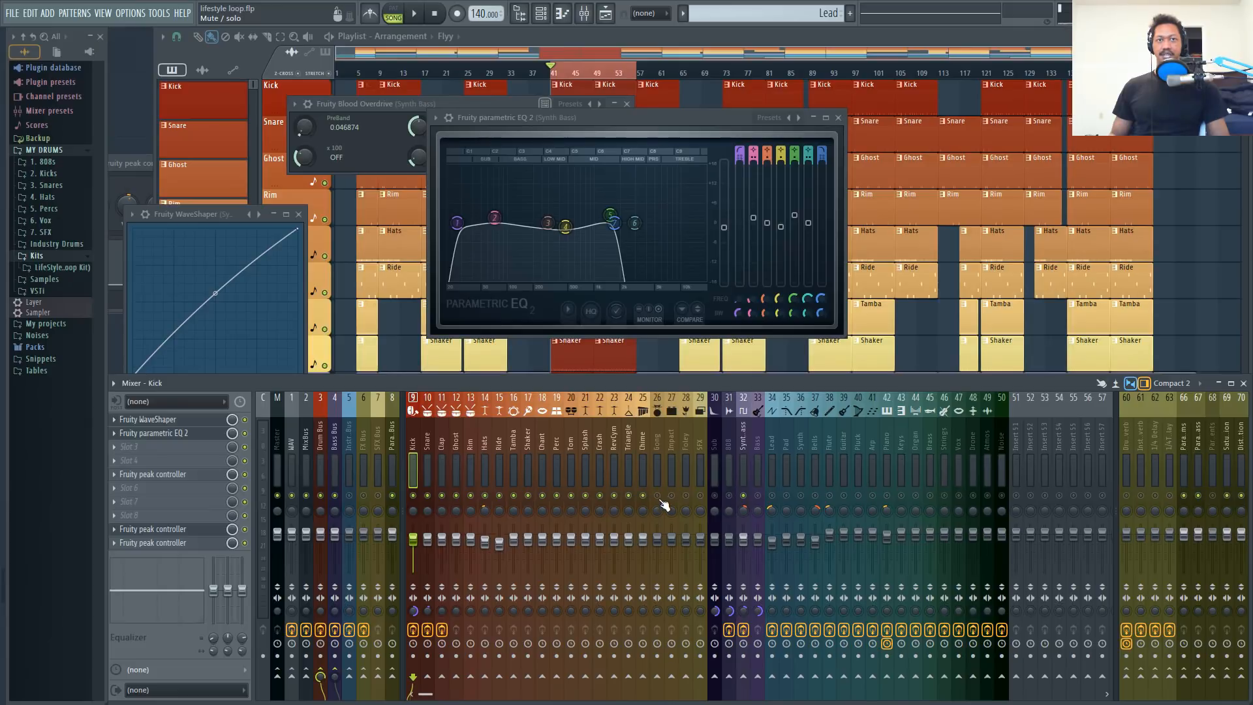
{"action": "left_click_drag", "start_coordinate": [689, 502], "coordinate": [700, 498]}
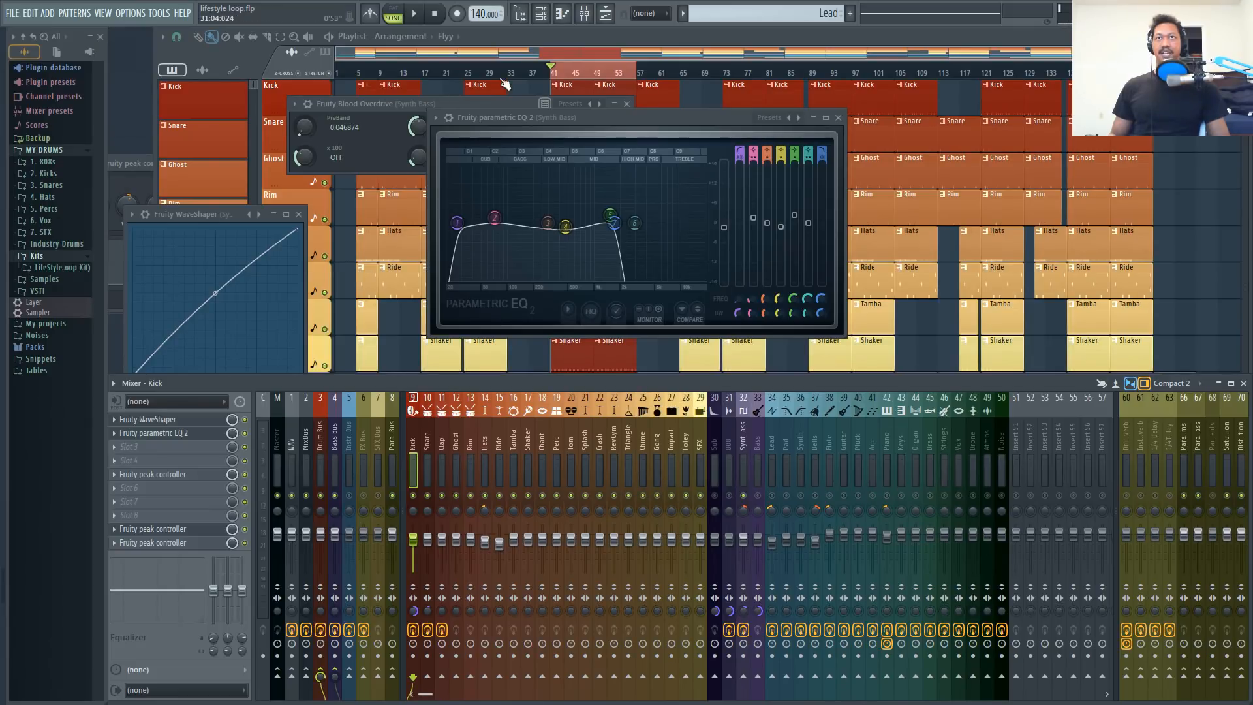
{"action": "left_click", "coordinate": [541, 13]}
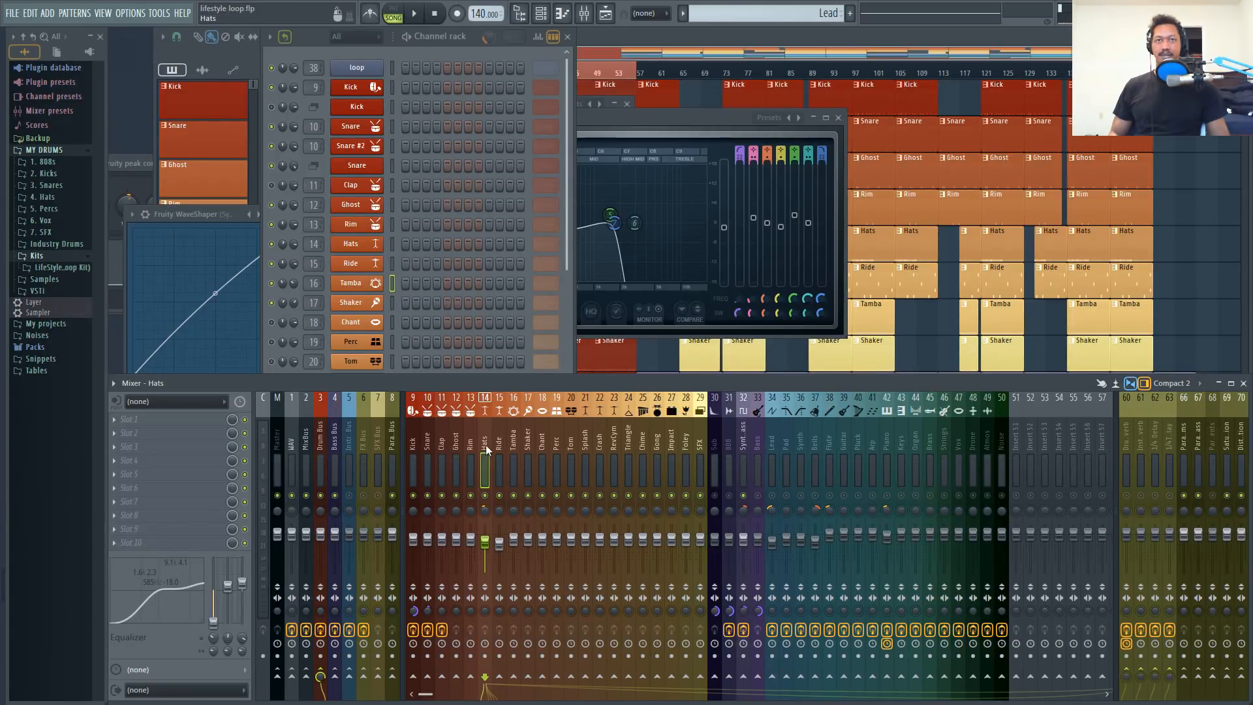
- Look over the mixer equalizer settings of the Perc, Rim, Hats and Tamba tracks
{"action": "left_click", "coordinate": [511, 449]}
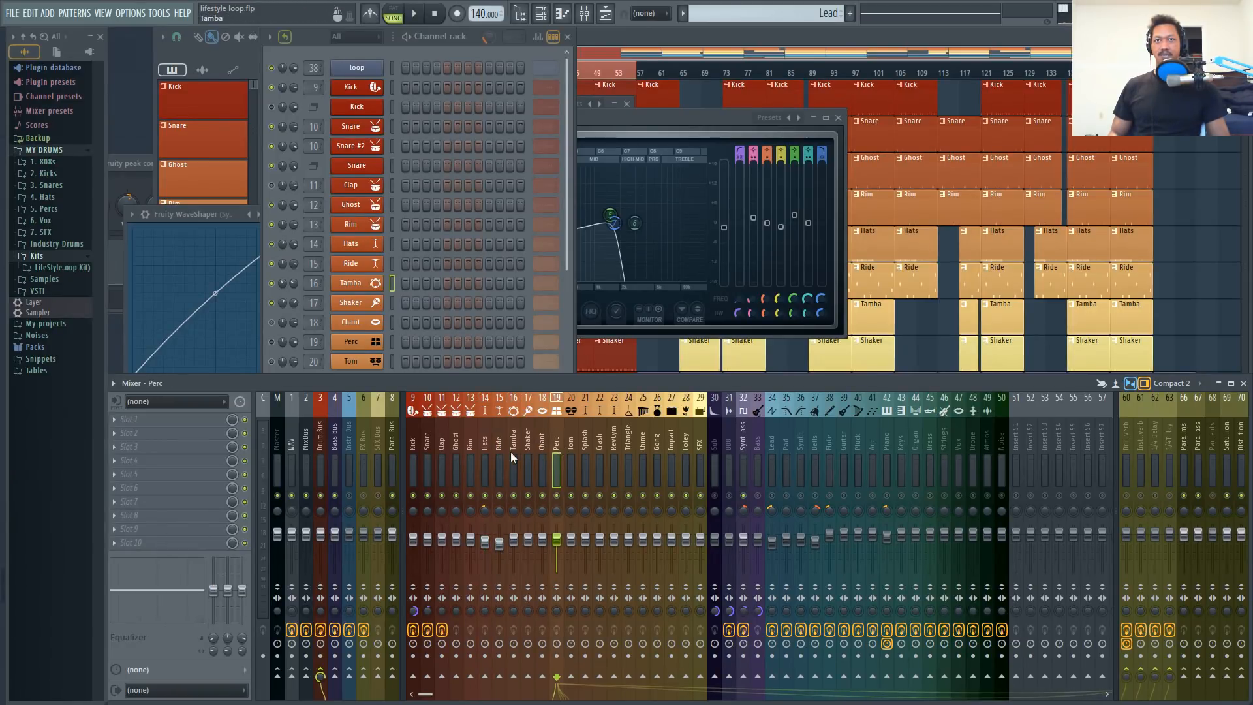
{"action": "left_click", "coordinate": [471, 445]}
{"action": "left_click", "coordinate": [489, 446]}
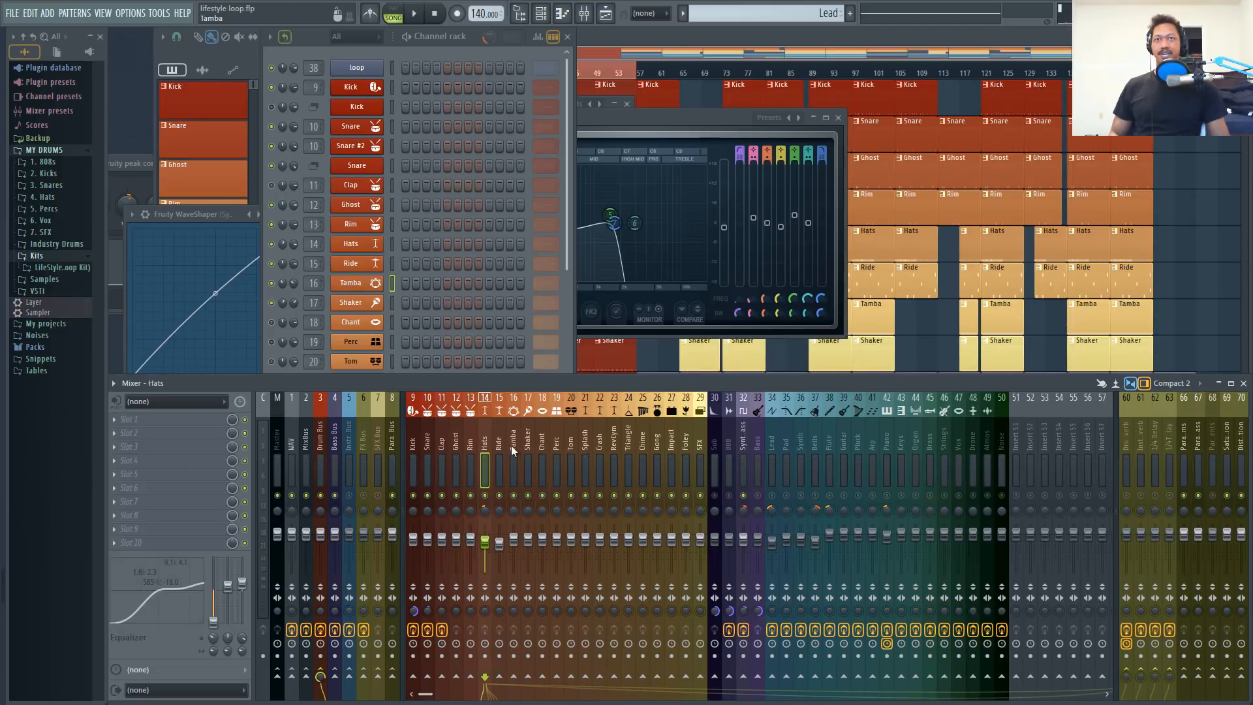
{"action": "left_click", "coordinate": [514, 445]}
- Start playback and set the Shaker's low shelf to -18 dB at about 4.2 kHz in its mixer equalizer
{"action": "left_click", "coordinate": [524, 446]}
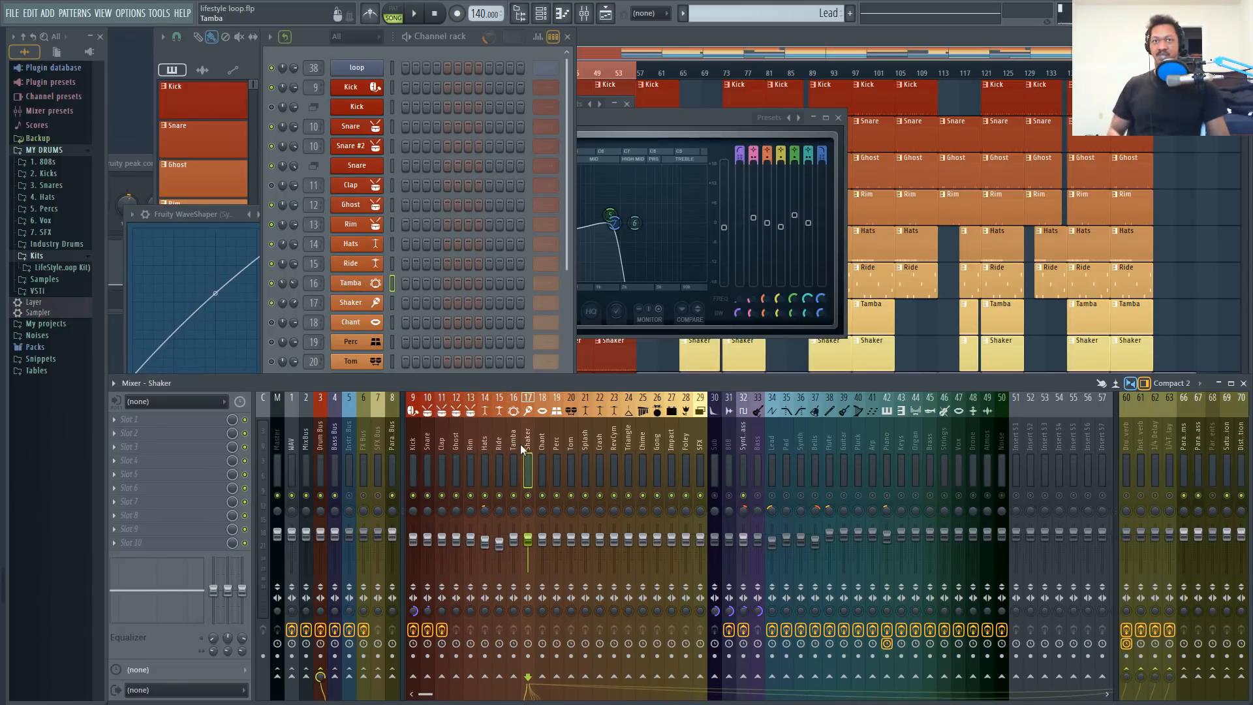
{"action": "key", "text": "space"}
{"action": "left_click_drag", "start_coordinate": [219, 593], "coordinate": [213, 625]}
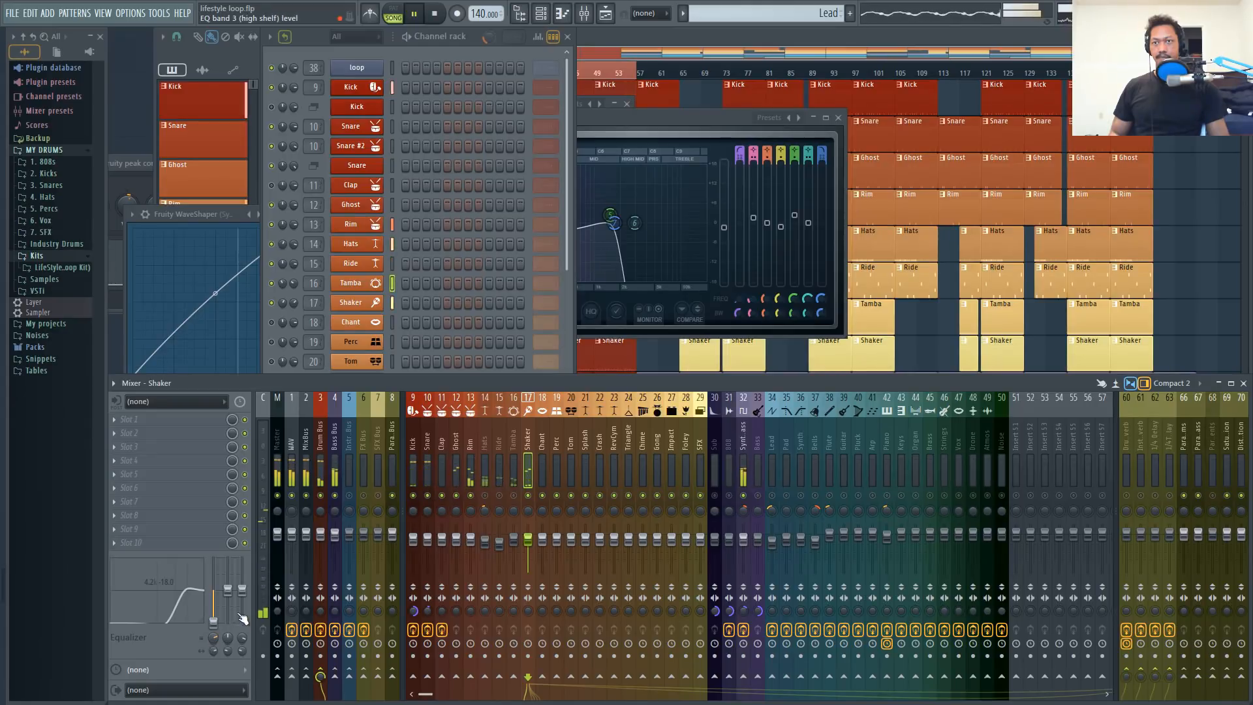
- Set the Tamba's low shelf to -18 dB at about 1.9 kHz and its high shelf to -11 dB
{"action": "left_click", "coordinate": [514, 474]}
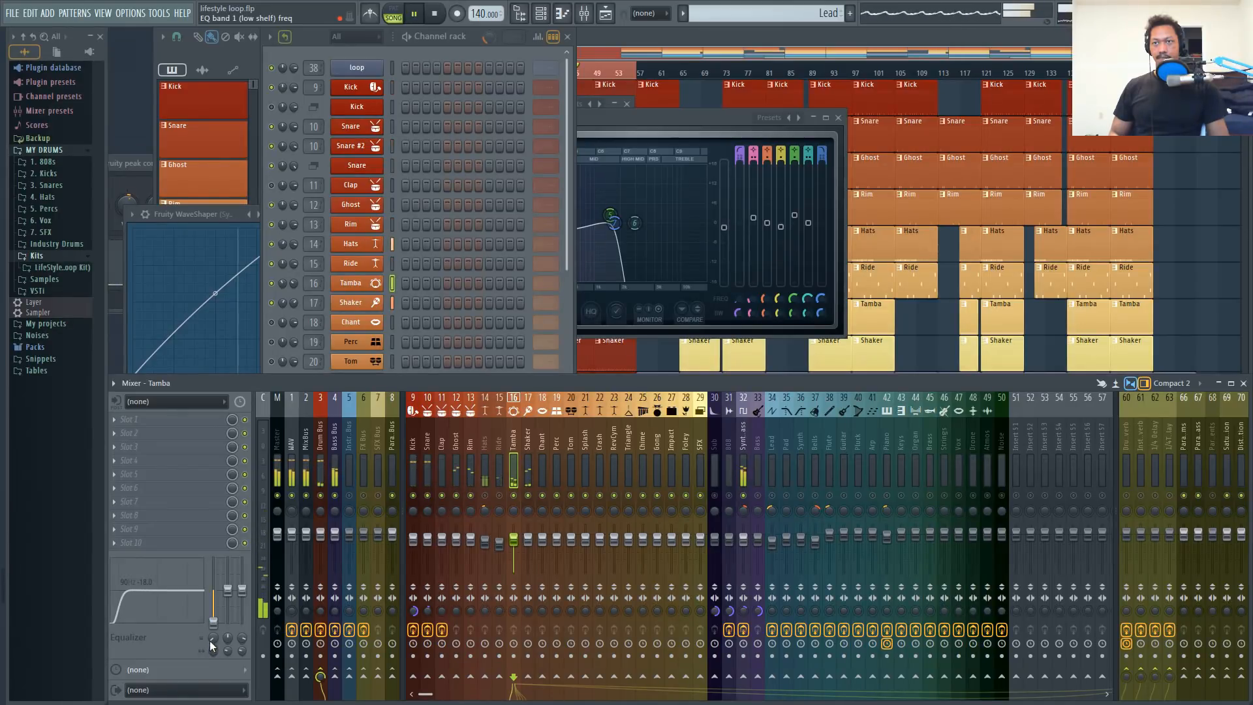
{"action": "left_click_drag", "start_coordinate": [213, 645], "coordinate": [242, 610]}
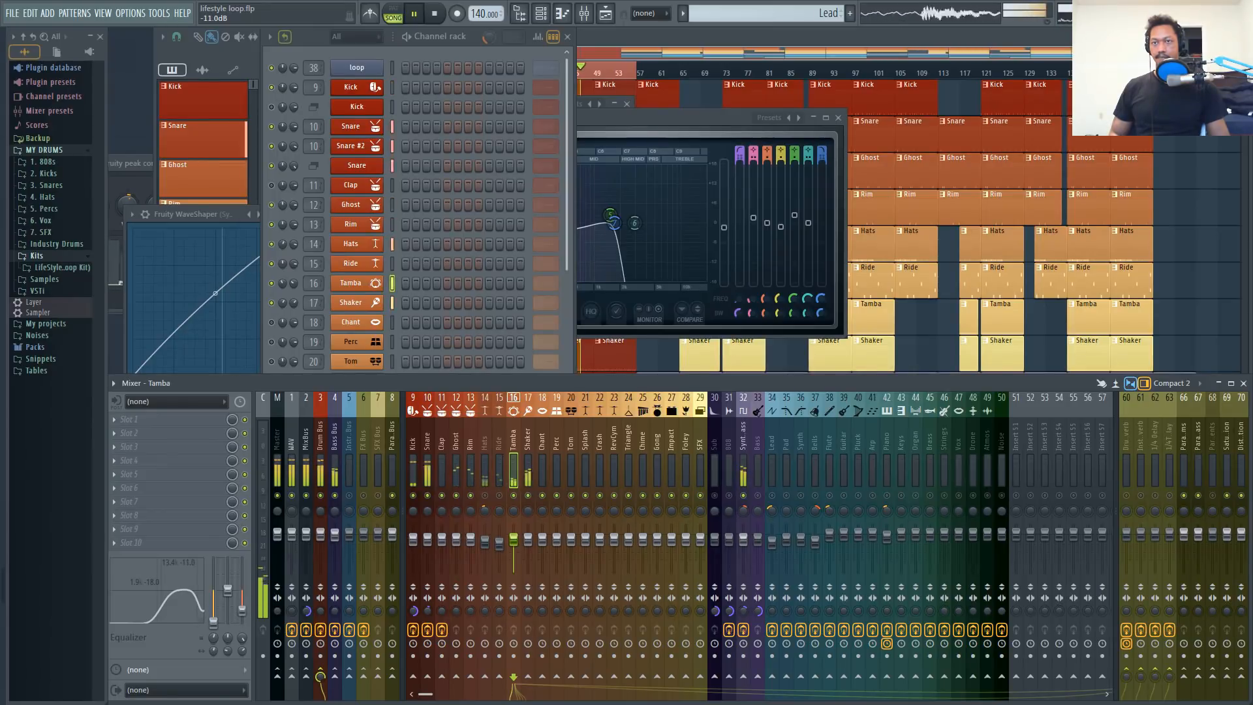
- Set the Ride's low shelf to -18 dB and its high shelf to -7 dB in the mixer equalizer
{"action": "left_click", "coordinate": [499, 467]}
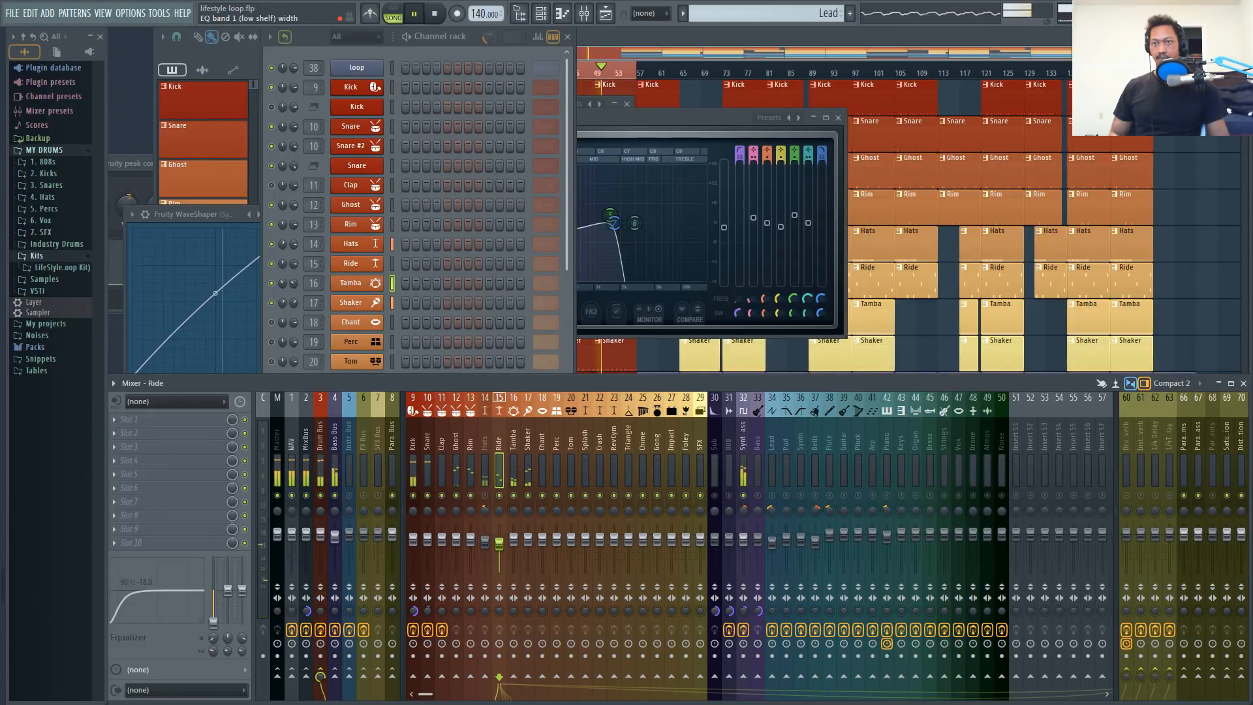
{"action": "left_click_drag", "start_coordinate": [214, 651], "coordinate": [213, 595]}
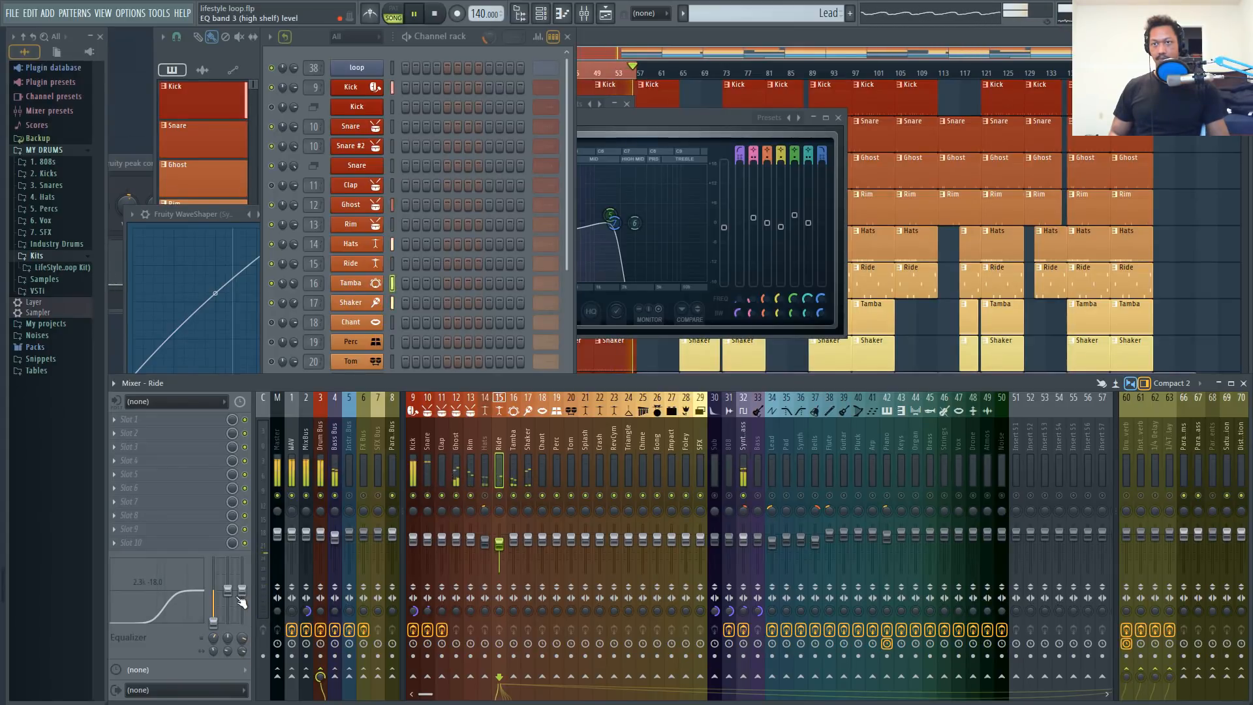
{"action": "left_click_drag", "start_coordinate": [241, 590], "coordinate": [242, 600]}
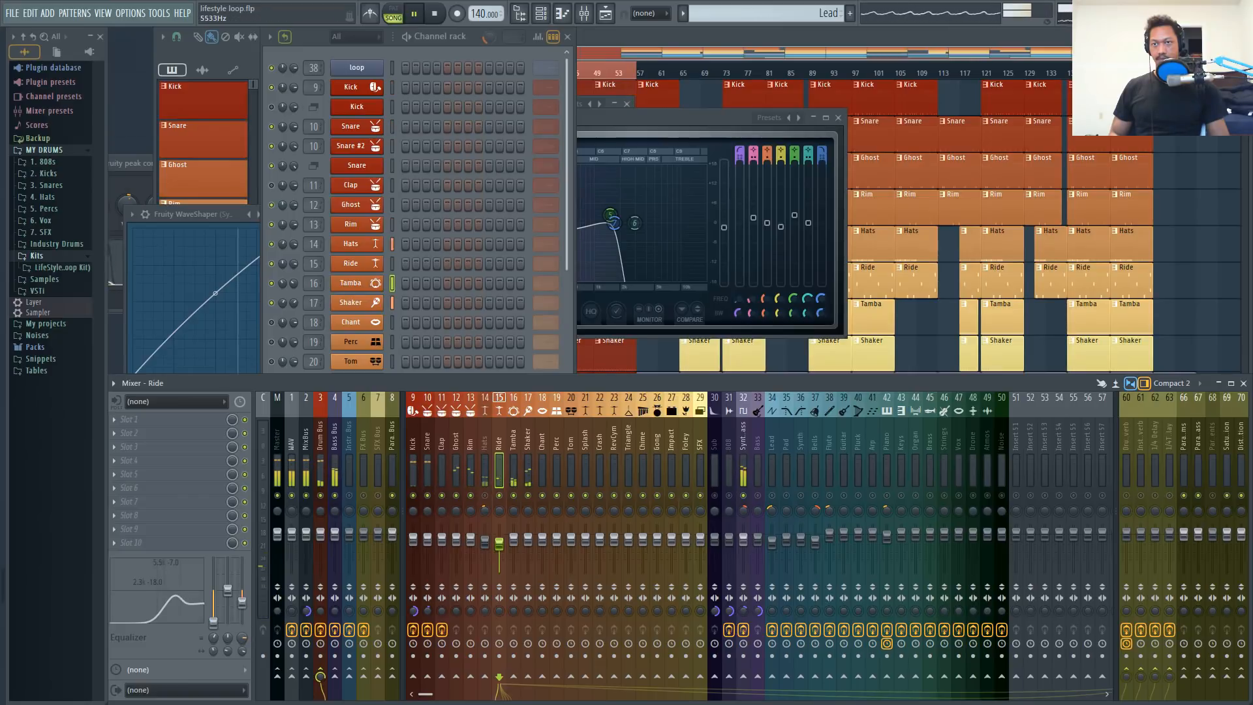
- Equalize the Rim with a -18 dB low shelf at 830 Hz, a 2.8 dB boost at 1.5 kHz and a high shelf cut
{"action": "key", "text": "Left"}
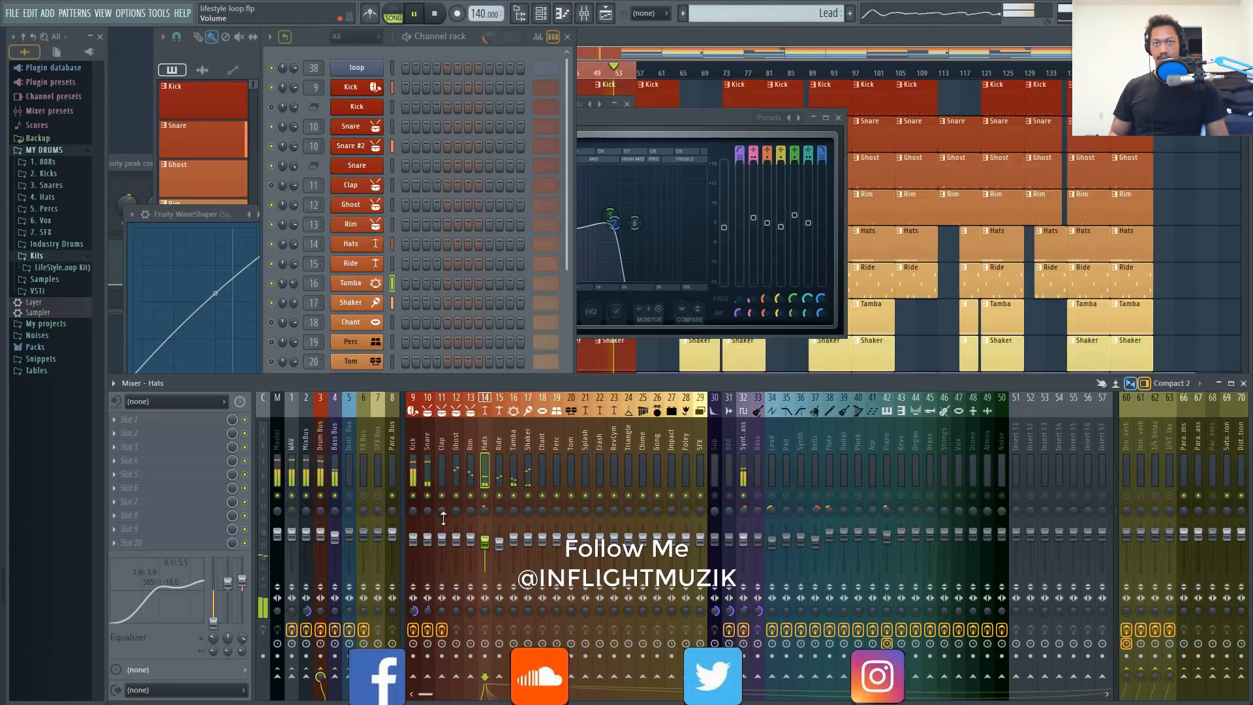
{"action": "left_click", "coordinate": [468, 444]}
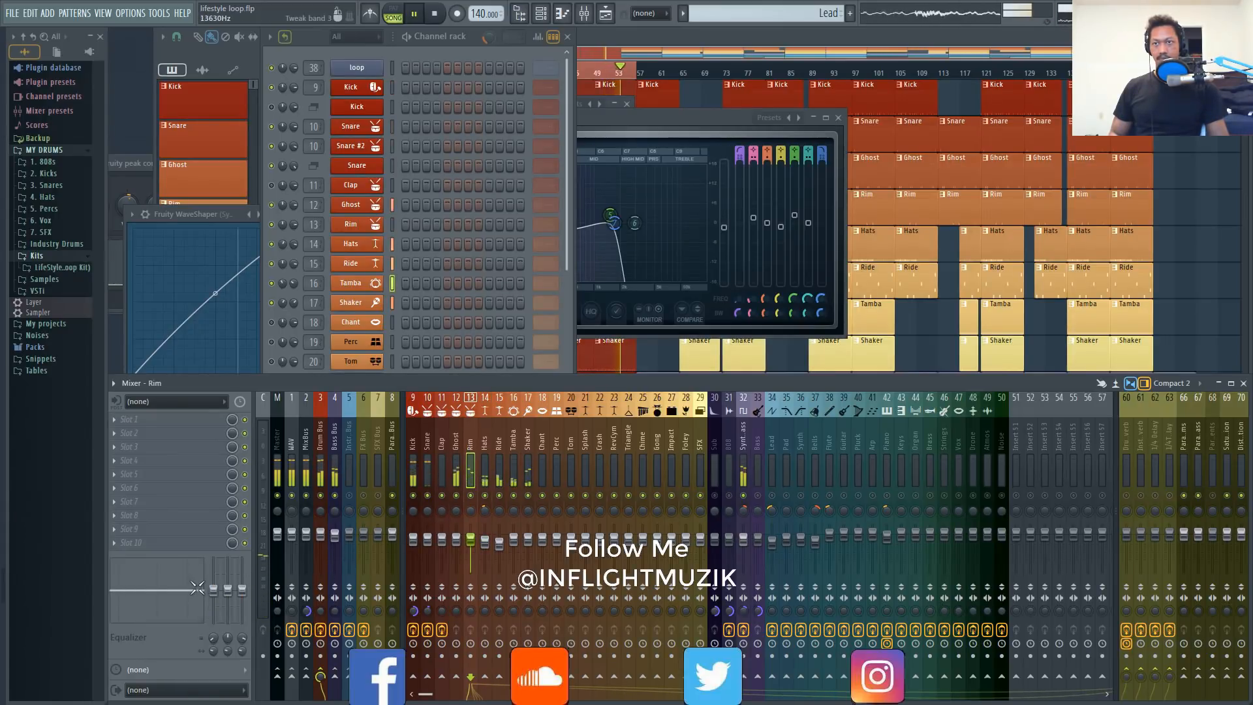
{"action": "mouse_move", "coordinate": [213, 591]}
{"action": "left_mouse_down"}
{"action": "mouse_move", "coordinate": [213, 643]}
{"action": "mouse_move", "coordinate": [213, 610]}
{"action": "left_mouse_up"}
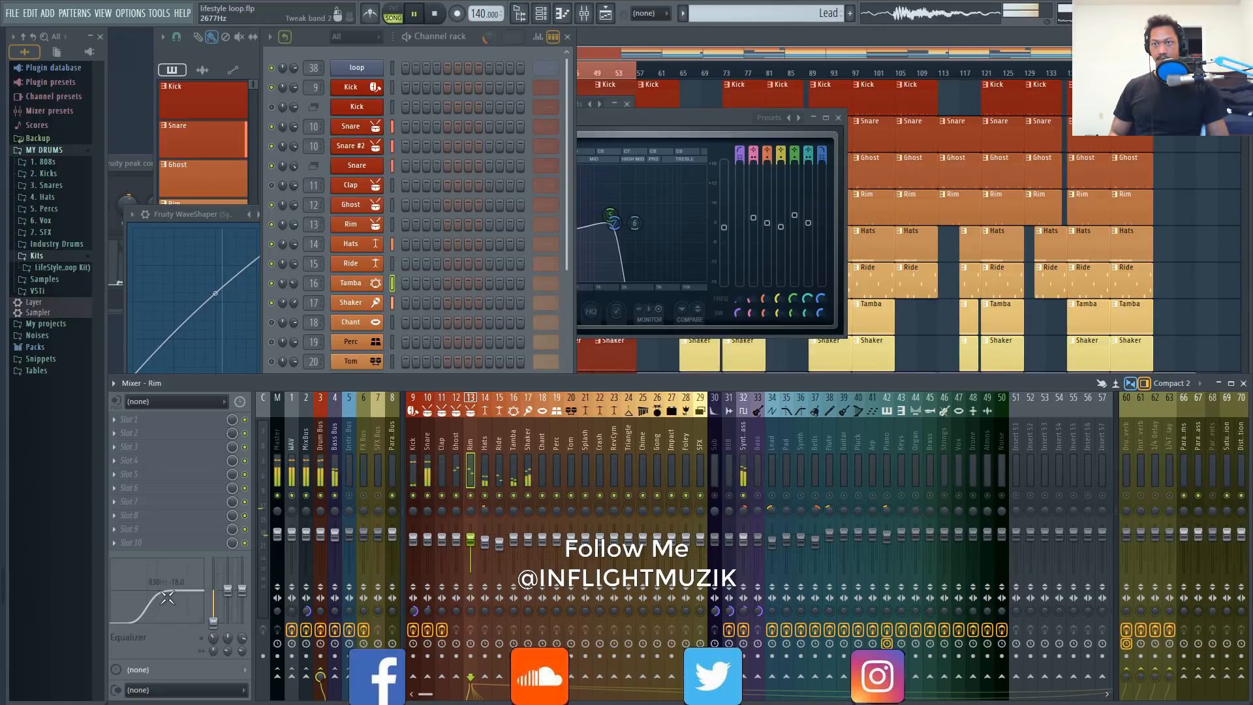
{"action": "left_click_drag", "start_coordinate": [167, 598], "coordinate": [246, 653]}
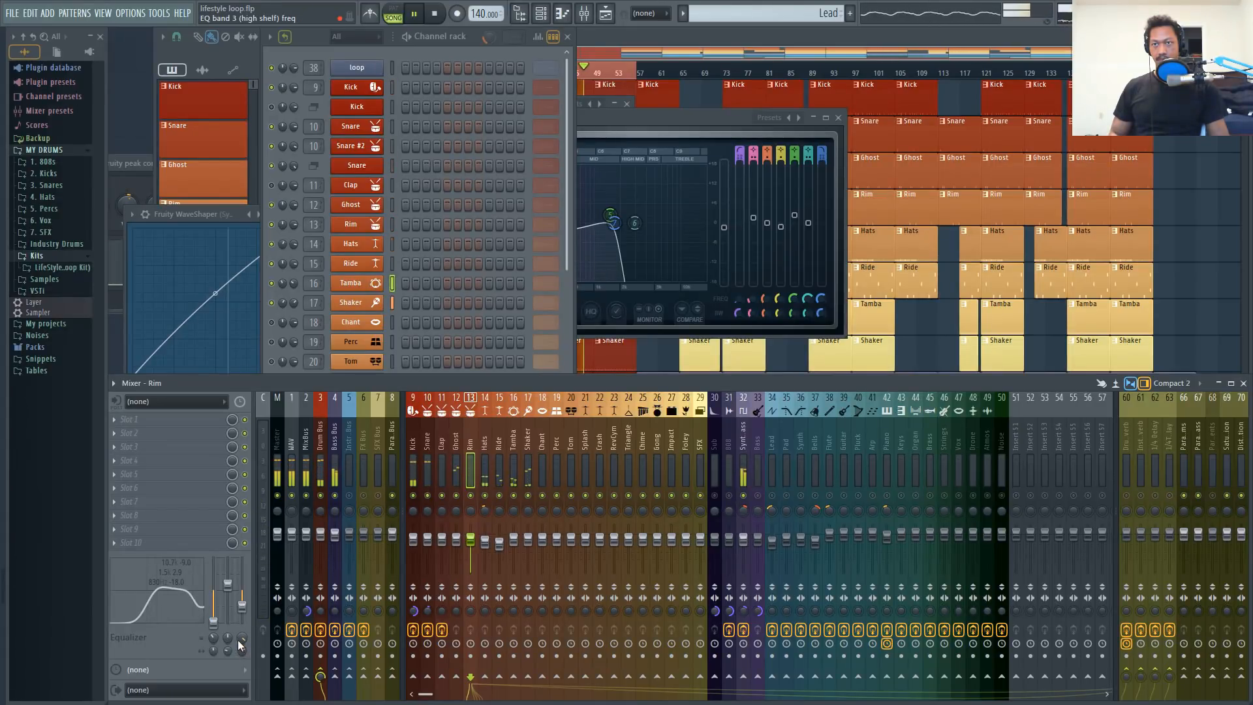
{"action": "left_click_drag", "start_coordinate": [242, 638], "coordinate": [242, 636]}
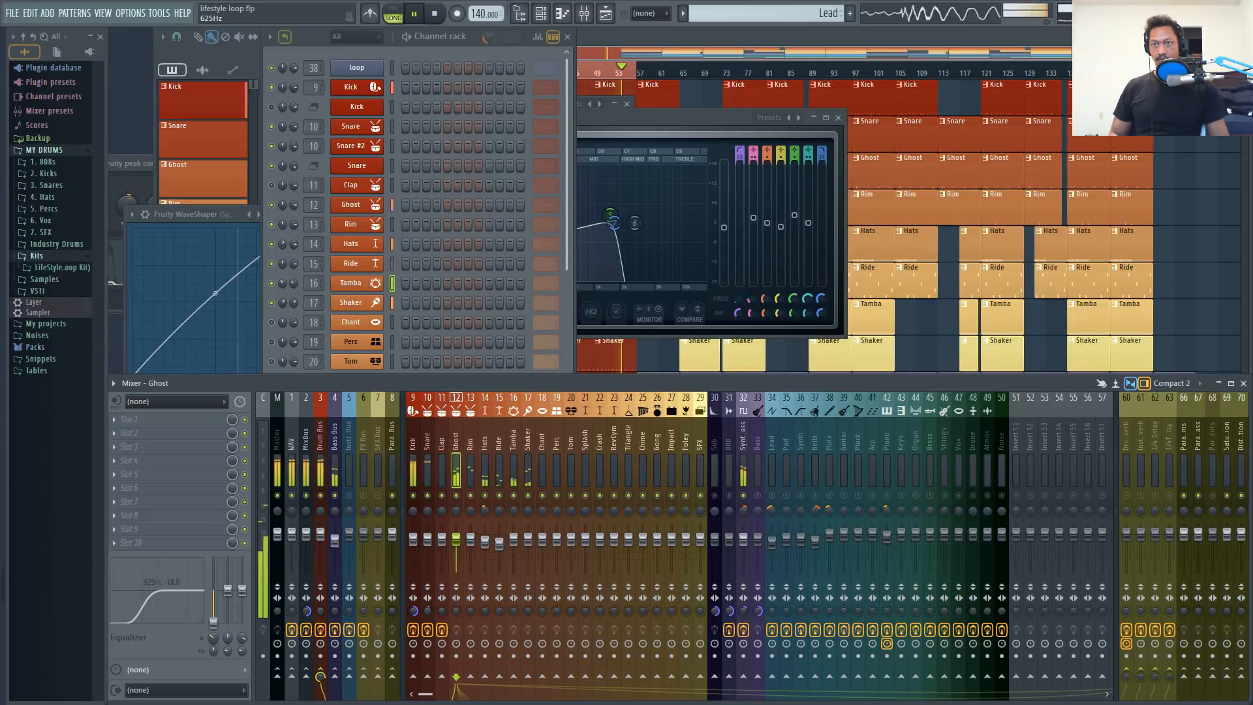
- Set the Ghost's low shelf to -18 dB at 500 Hz and its high shelf to -9.7 dB
{"action": "mouse_move", "coordinate": [213, 637]}
{"action": "left_mouse_down"}
{"action": "mouse_move", "coordinate": [203, 601]}
{"action": "mouse_move", "coordinate": [213, 635]}
{"action": "left_mouse_up"}
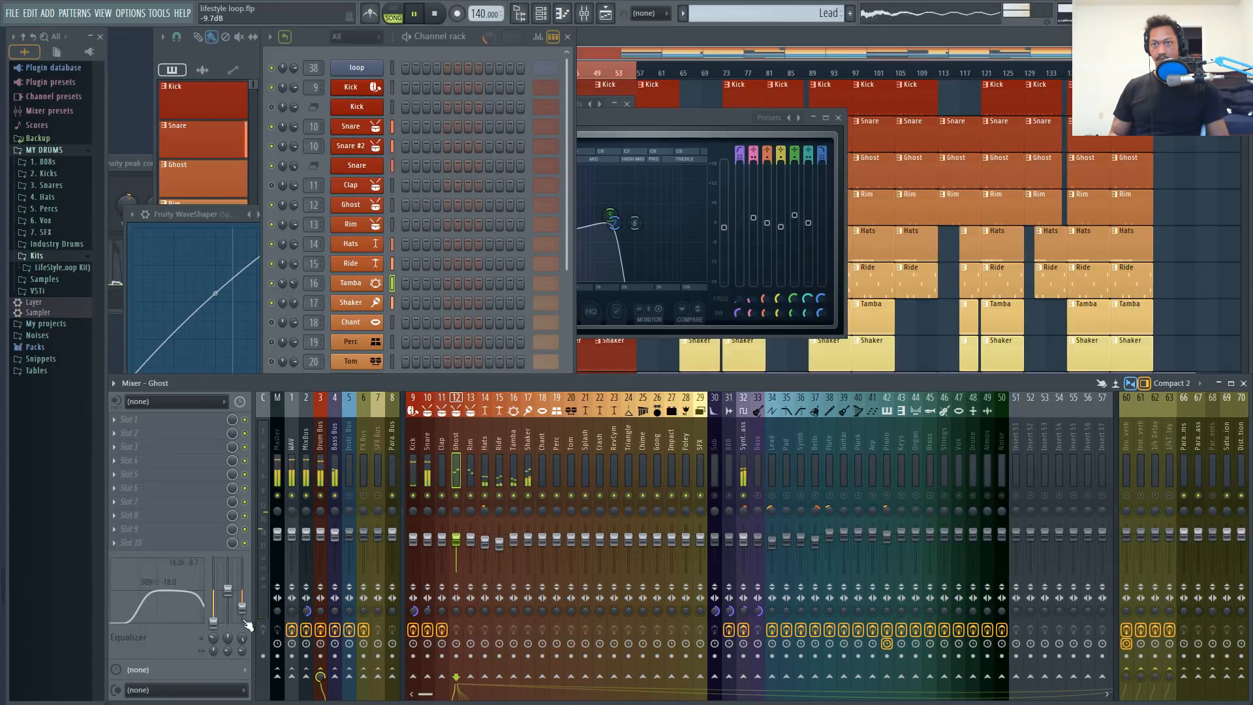
{"action": "left_click_drag", "start_coordinate": [243, 638], "coordinate": [243, 655]}
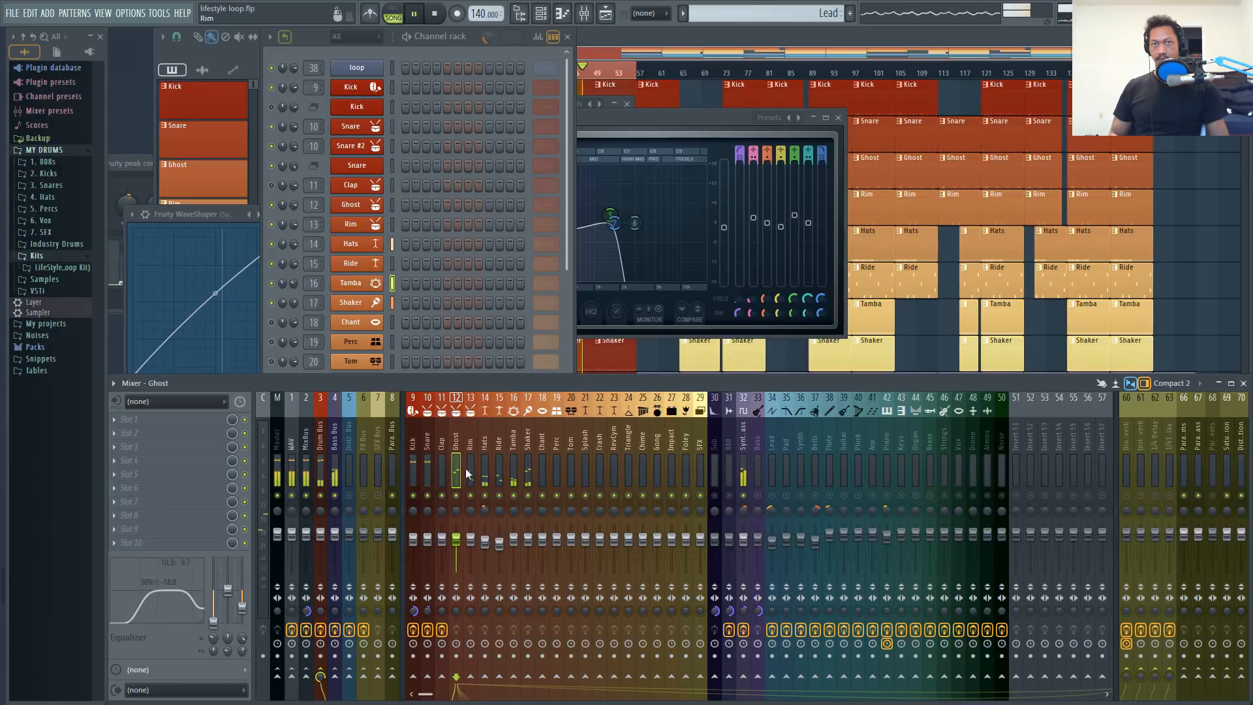
- Balance the drum faders during playback, lowering the Tamba and setting the Hats to -3.2 dB and the Shaker to -3.1 dB
{"action": "left_click", "coordinate": [429, 478]}
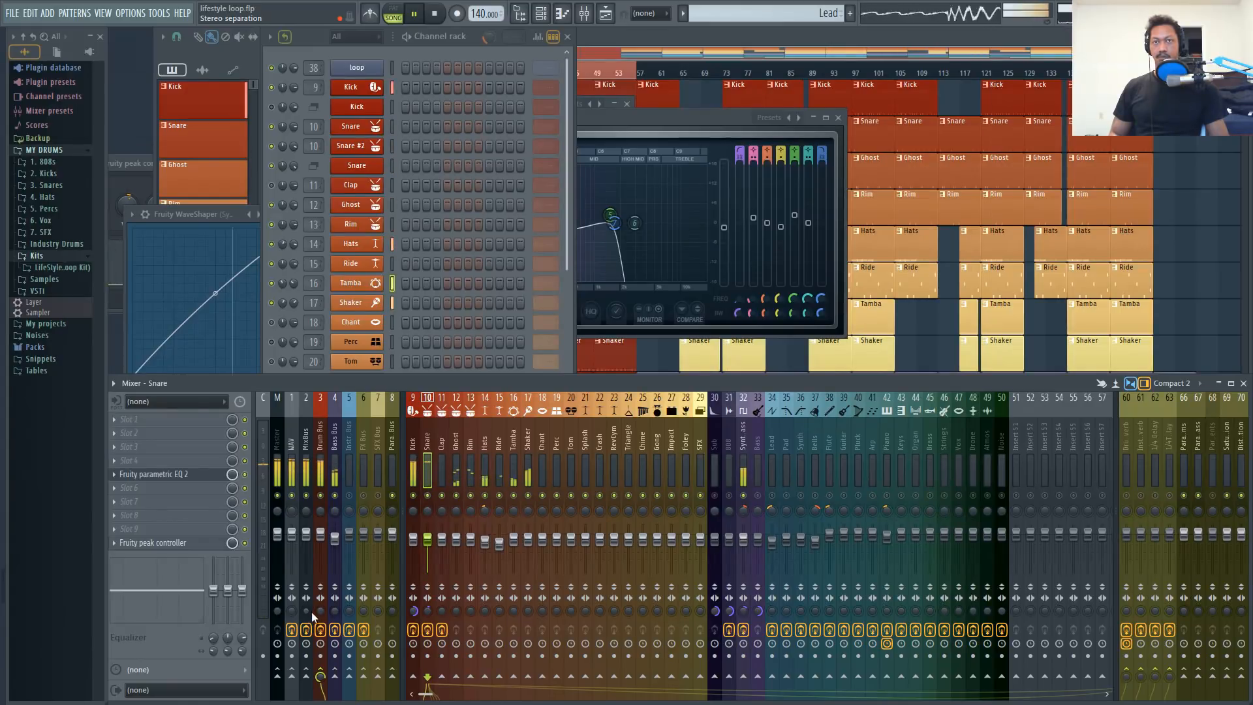
{"action": "left_click", "coordinate": [514, 442]}
{"action": "left_click_drag", "start_coordinate": [517, 545], "coordinate": [485, 539]}
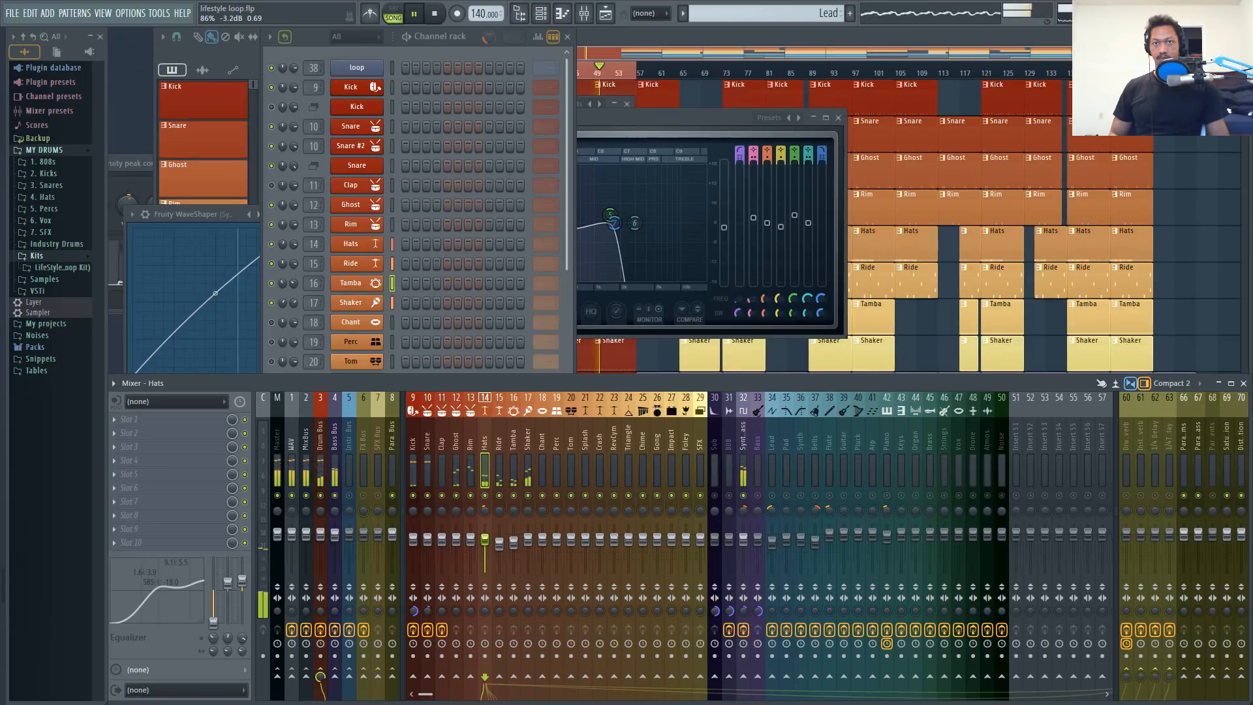
{"action": "left_click_drag", "start_coordinate": [499, 542], "coordinate": [528, 540]}
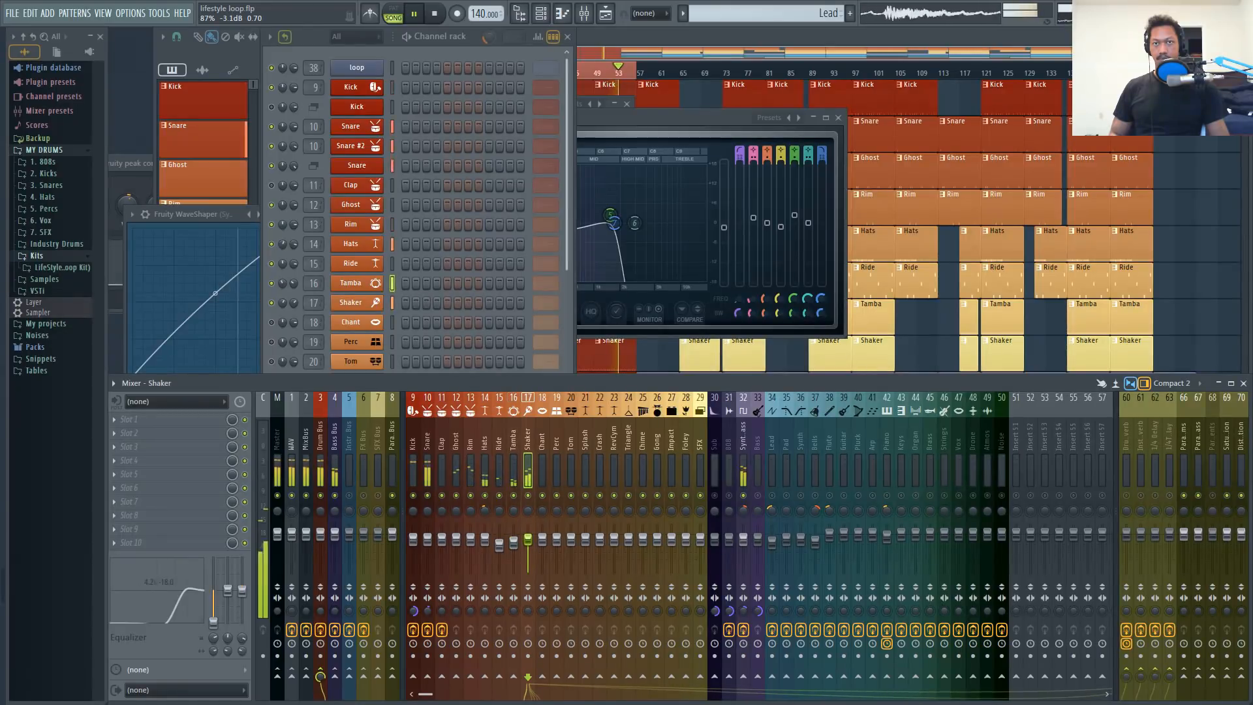
{"action": "key", "text": "space"}
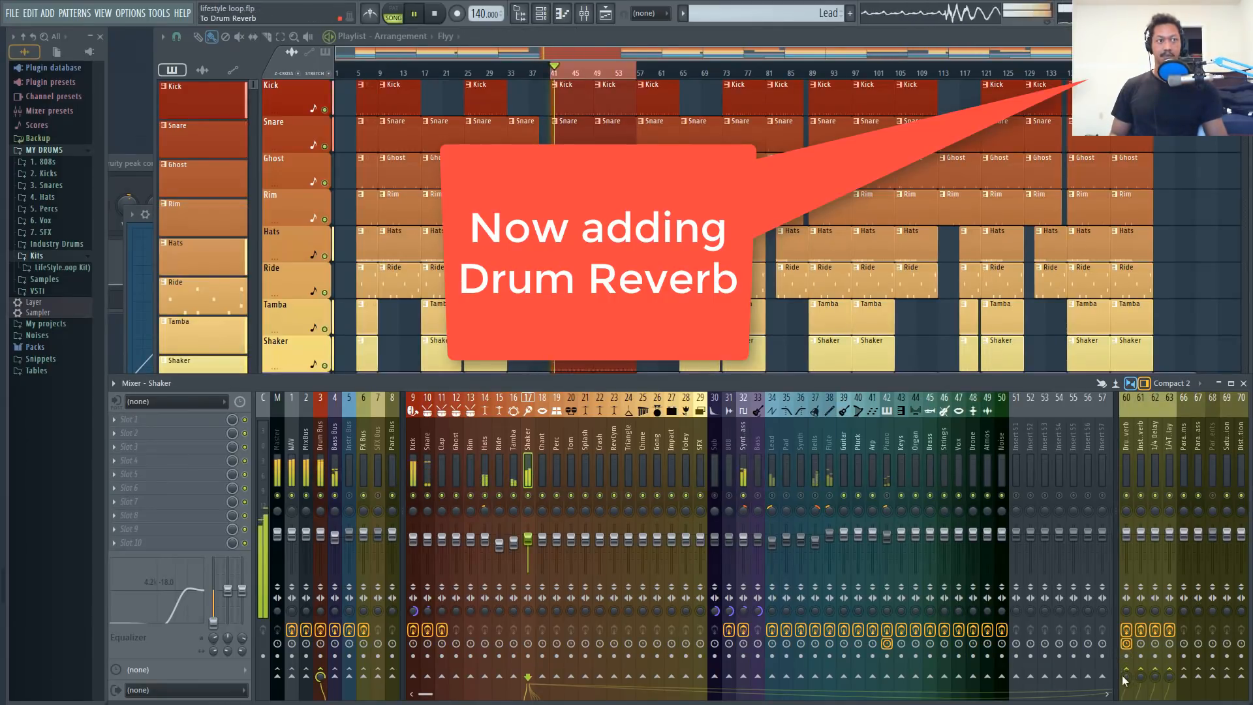
- Set the Drum Reverb sends to 19% for Ghost, 10% for Rim, 36% for Hats, 27% for Ride and 54% for Tamba
{"action": "left_click", "coordinate": [456, 445]}
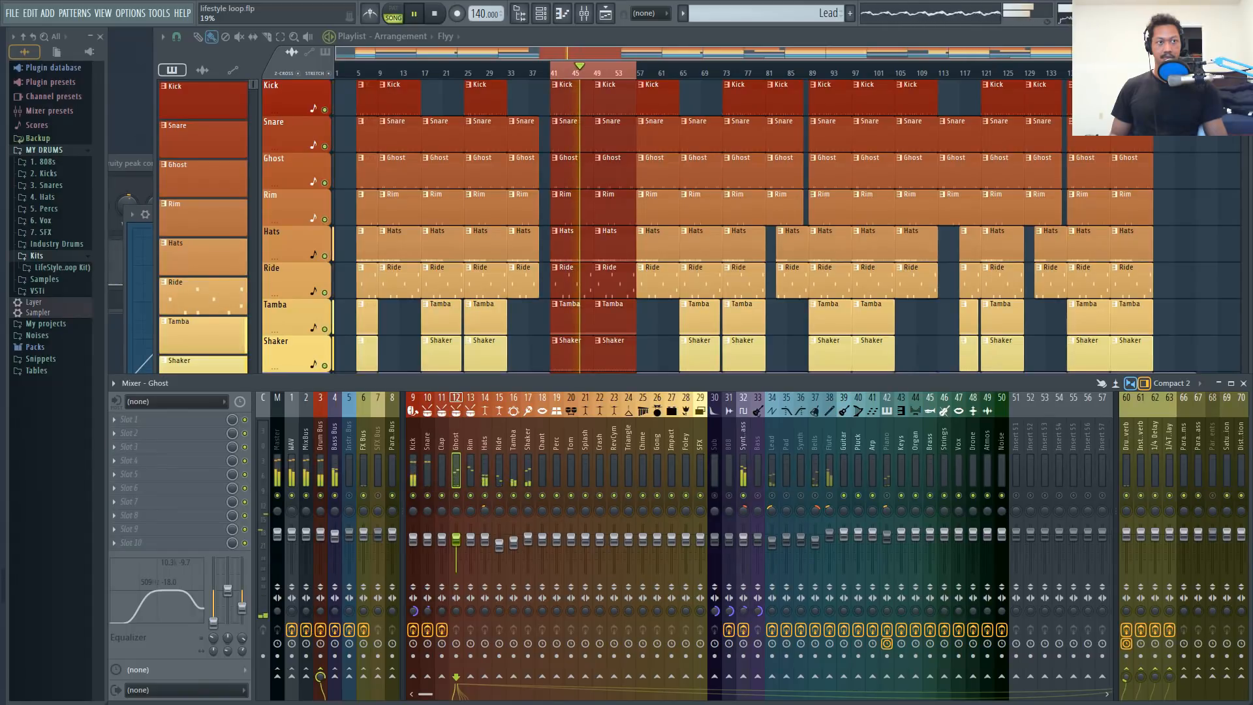
{"action": "left_click", "coordinate": [472, 446]}
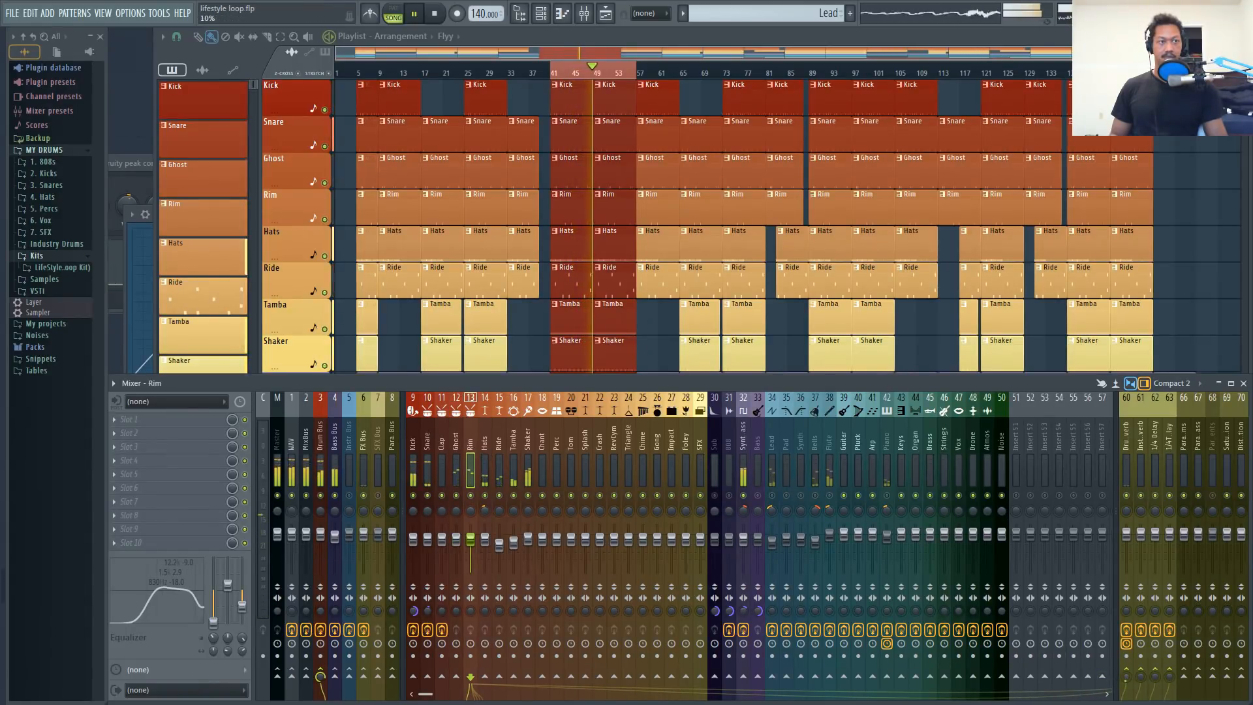
{"action": "left_click", "coordinate": [483, 448]}
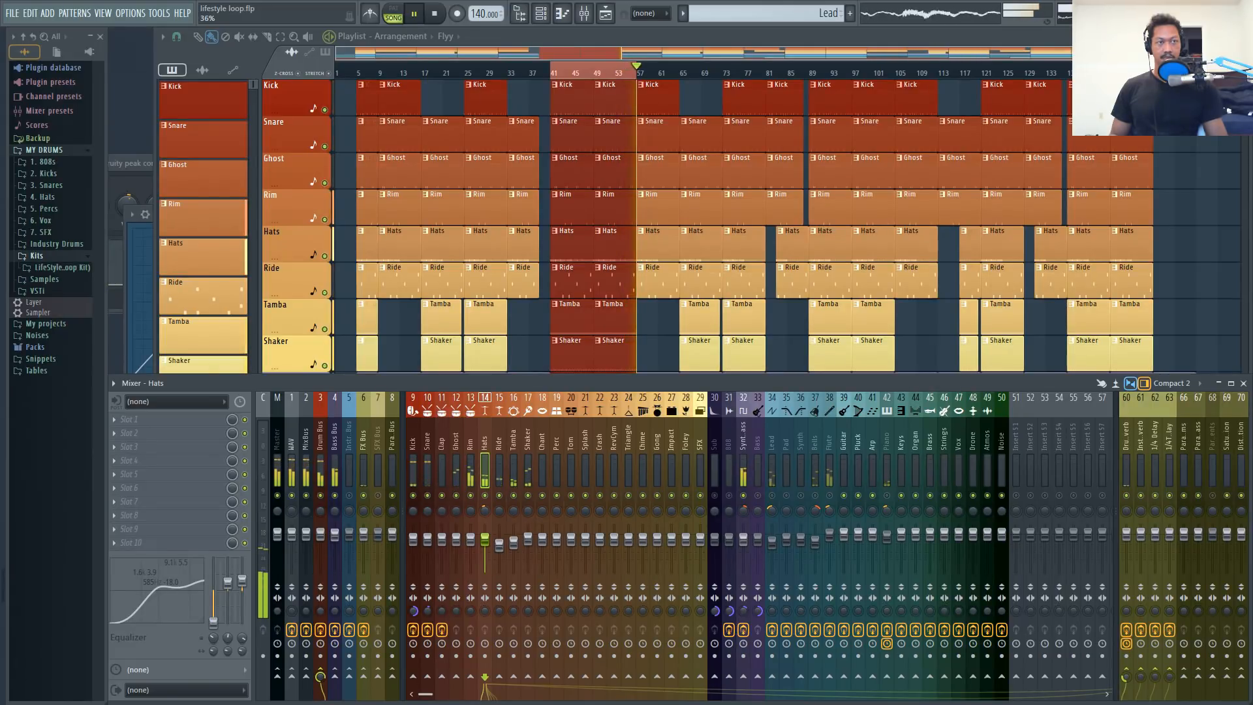
{"action": "left_click", "coordinate": [502, 446]}
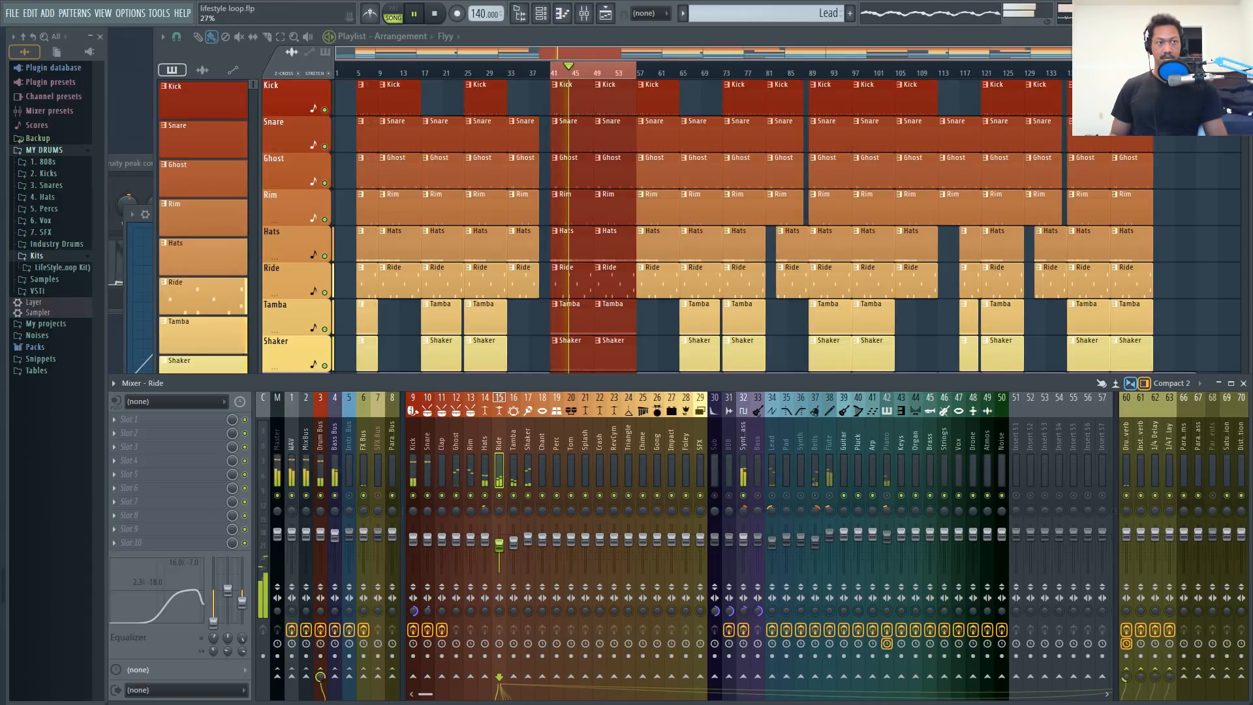
{"action": "left_click", "coordinate": [516, 452]}
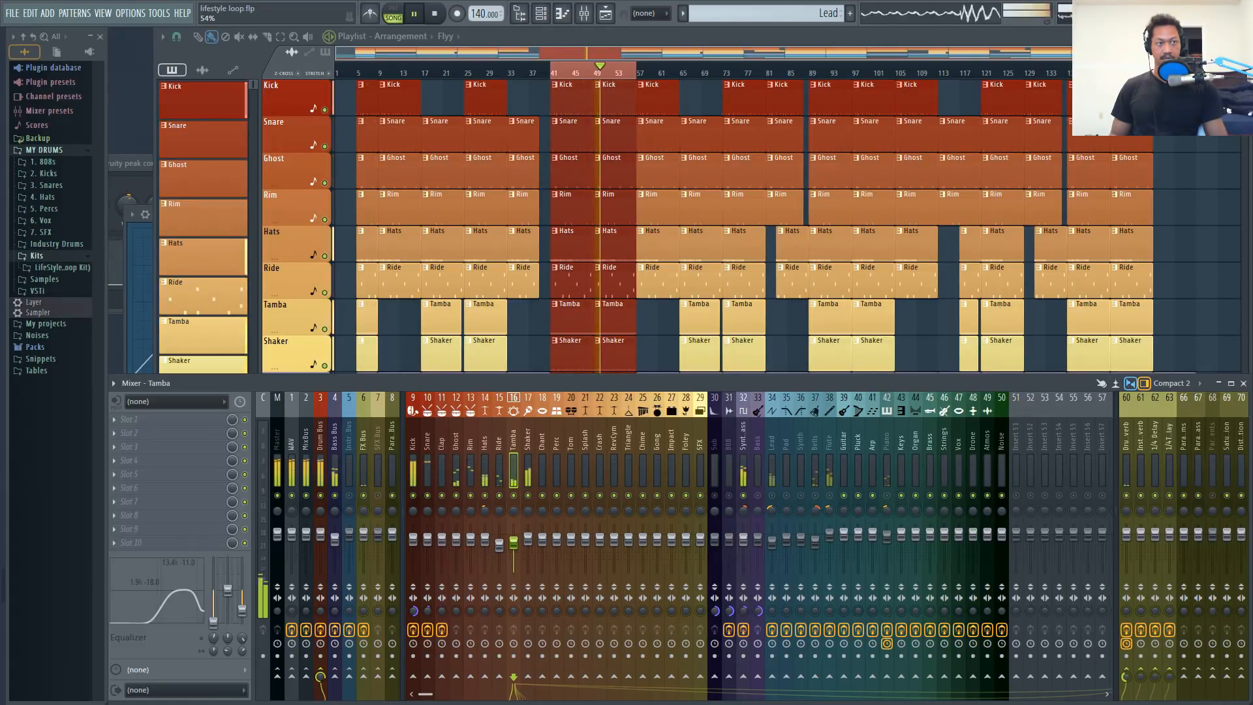
- Play back the looped section to check the Shaker and Tamba levels in the drum mix
{"action": "left_click", "coordinate": [528, 465]}
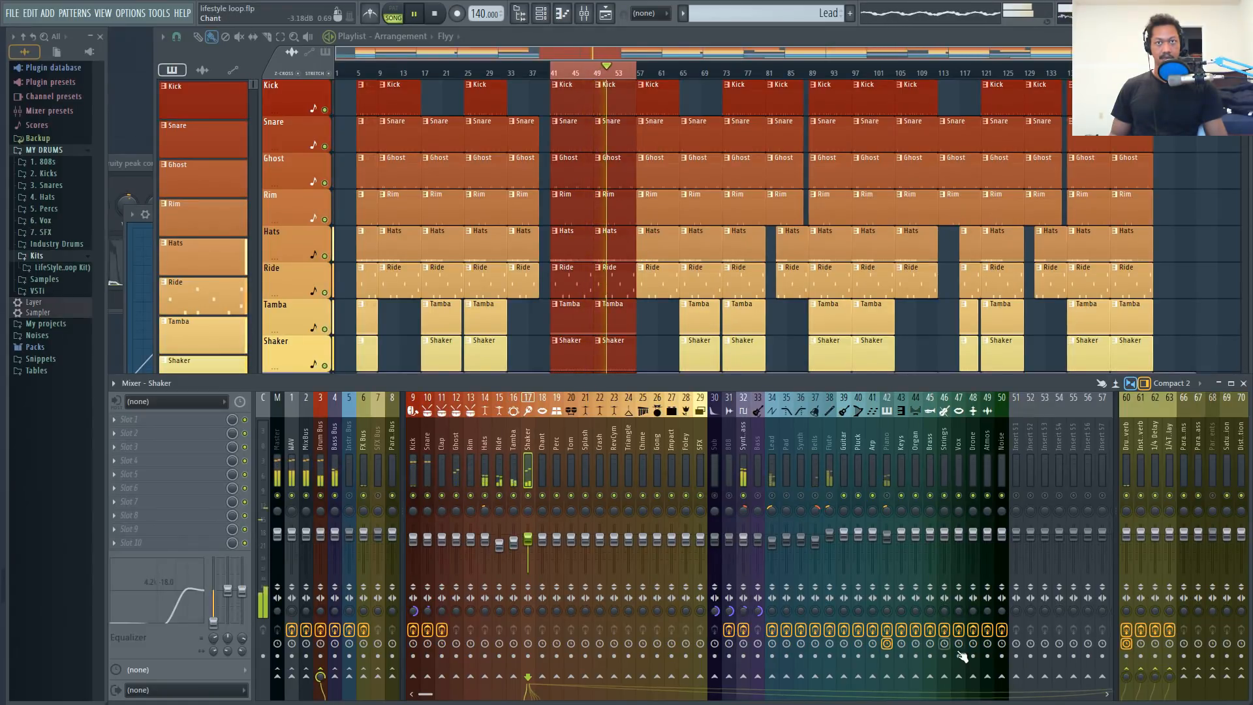
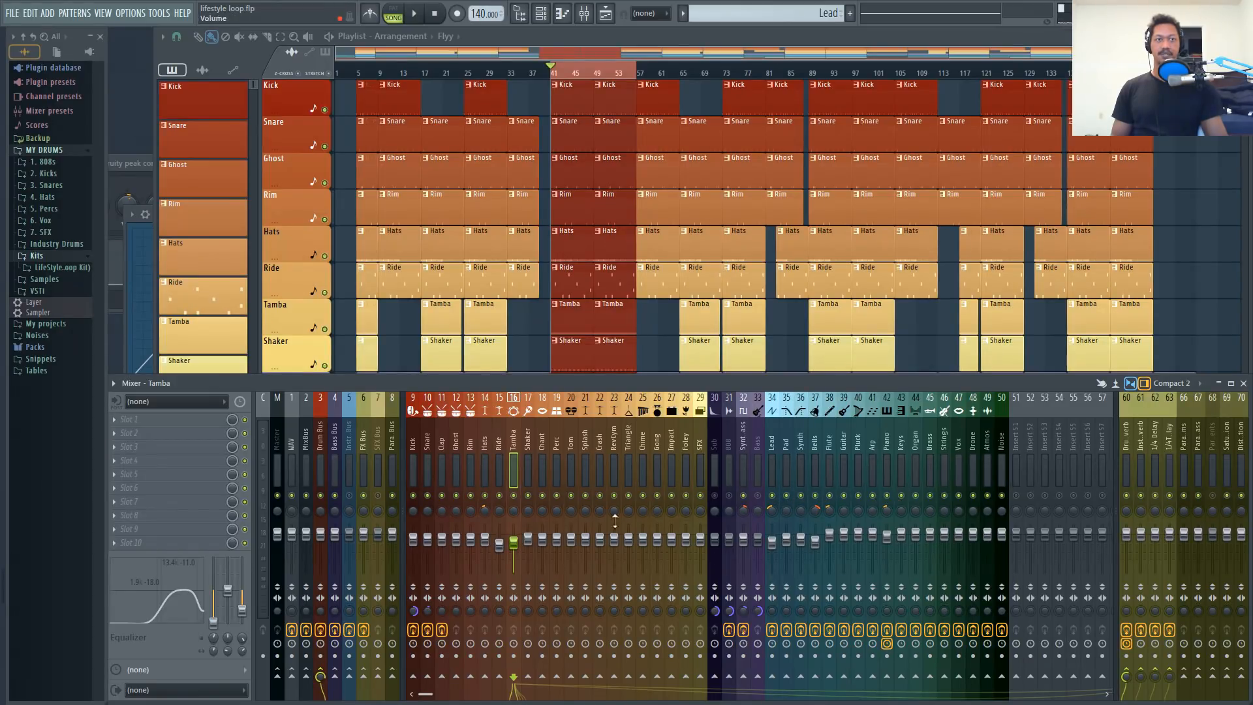
{"action": "key", "text": "space"}
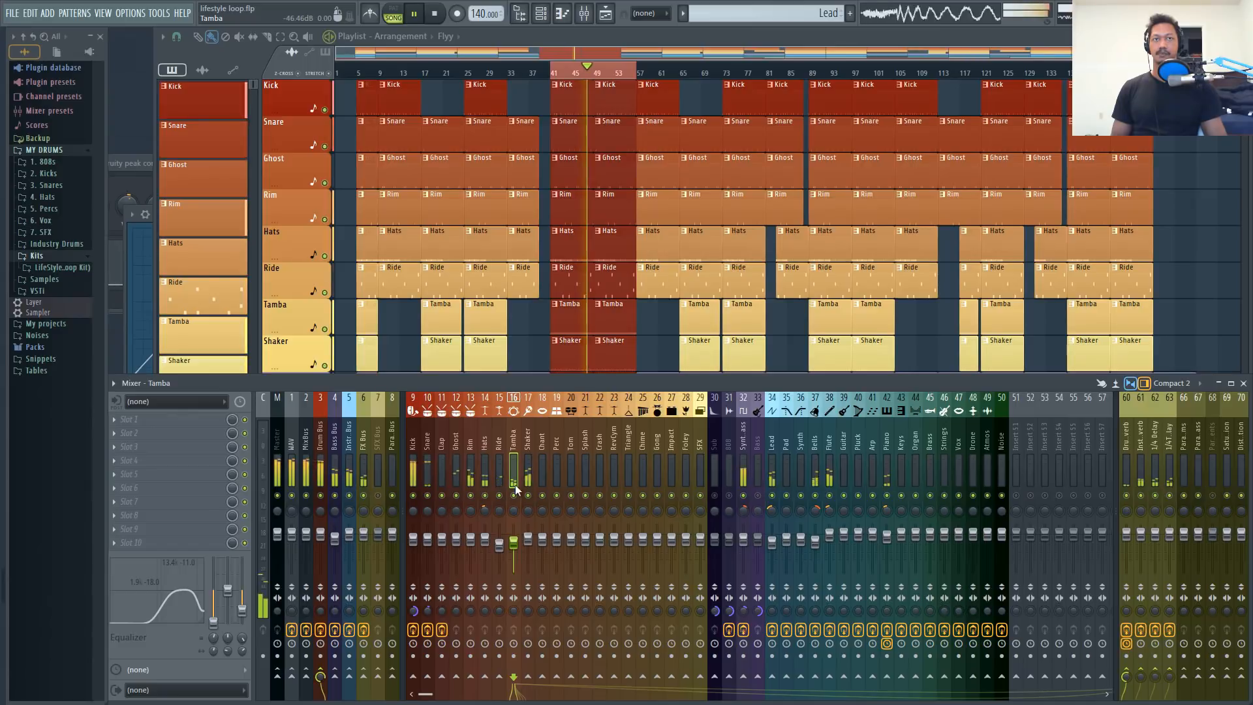
{"action": "key", "text": "space"}
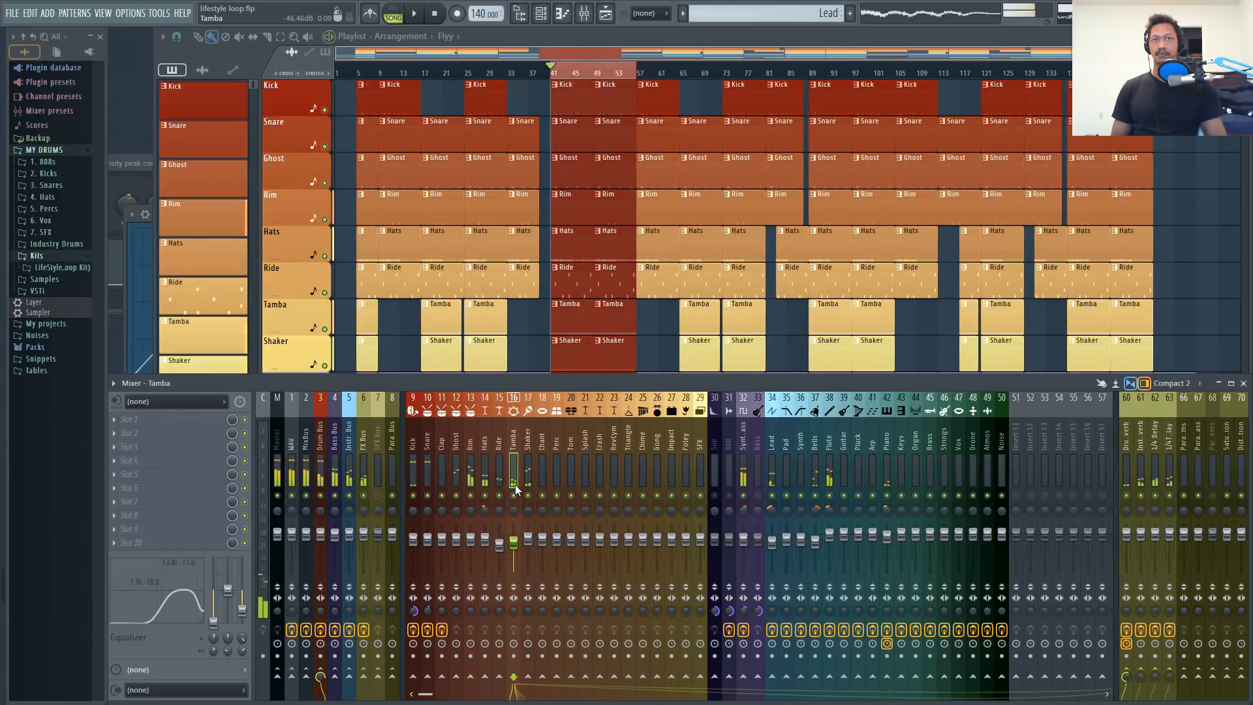
- Raise the tension of the Synth Bass WaveShaper curve to 12% during playback
{"action": "left_click", "coordinate": [745, 445]}
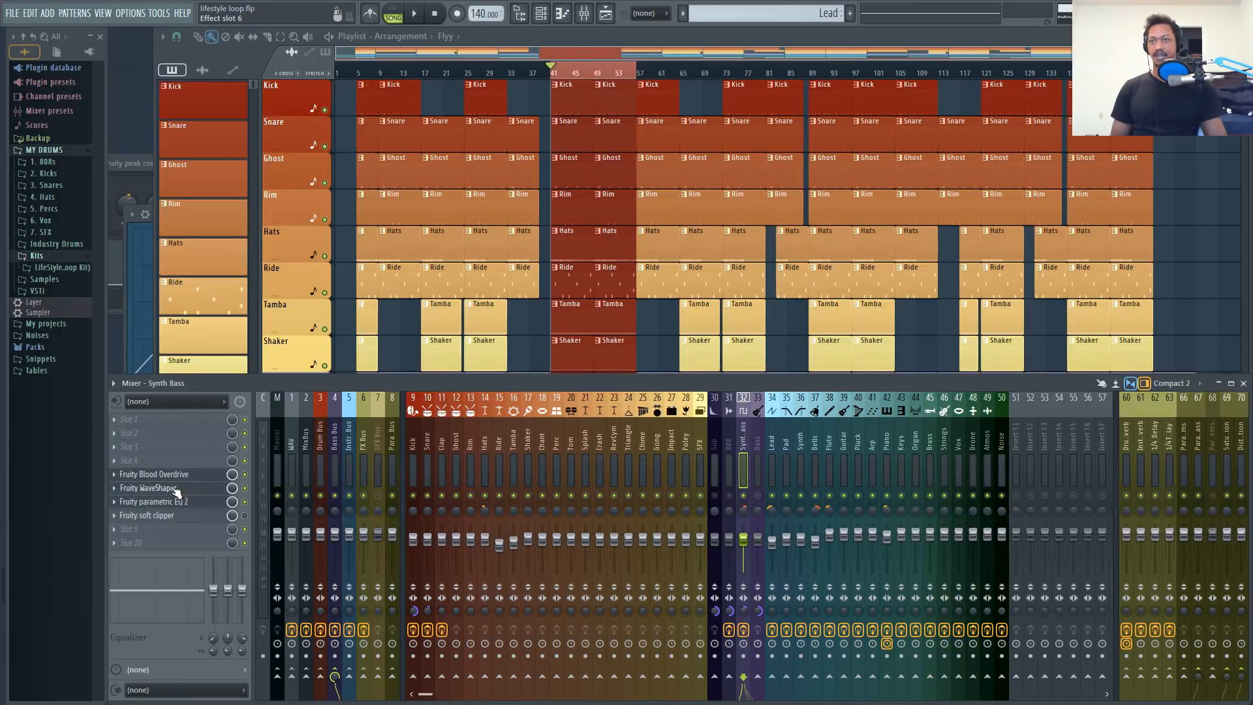
{"action": "left_click", "coordinate": [148, 488]}
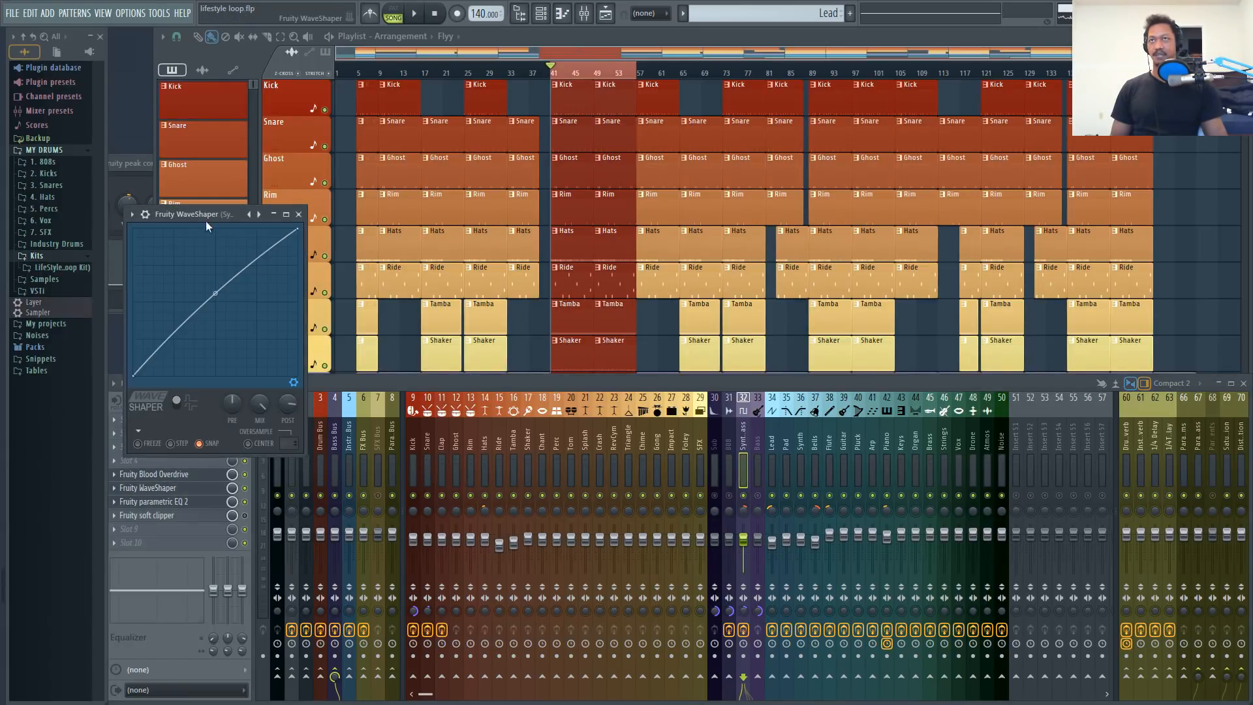
{"action": "left_click_drag", "start_coordinate": [210, 215], "coordinate": [368, 210]}
{"action": "key", "text": "space"}
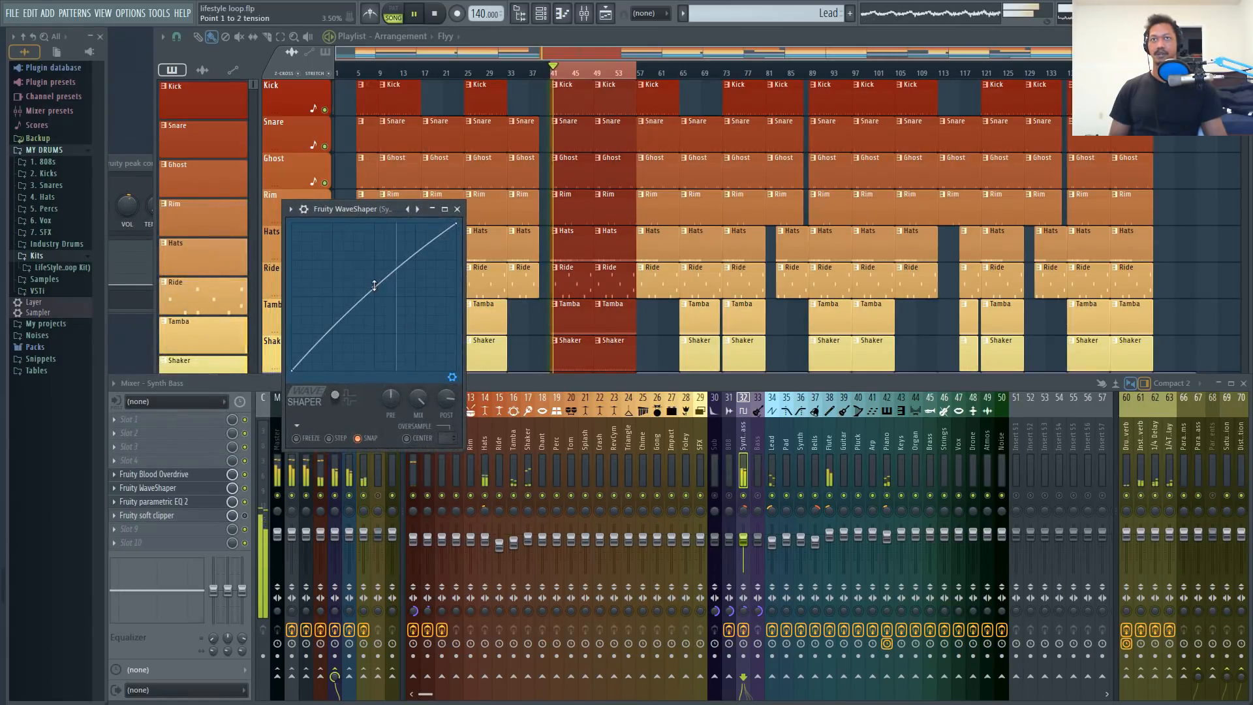
{"action": "left_click_drag", "start_coordinate": [374, 285], "coordinate": [374, 268]}
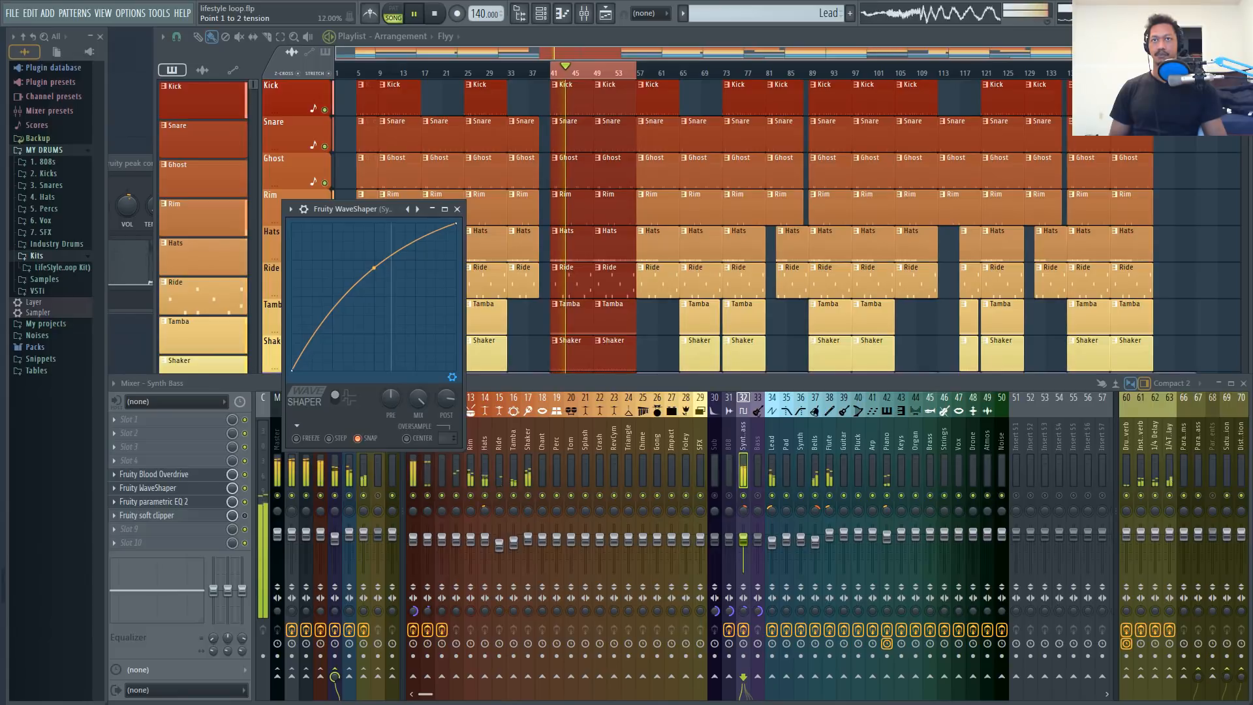
{"action": "key", "text": "space"}
- Set the Synth Bass Blood Overdrive to PreBand 0.140623, Color 0.596352, PostFilter 0.093749, PreAmp 0.273433 and PostGain -0.27343 during playback
{"action": "left_click", "coordinate": [169, 473]}
{"action": "left_click", "coordinate": [166, 487]}
{"action": "left_click", "coordinate": [162, 479]}
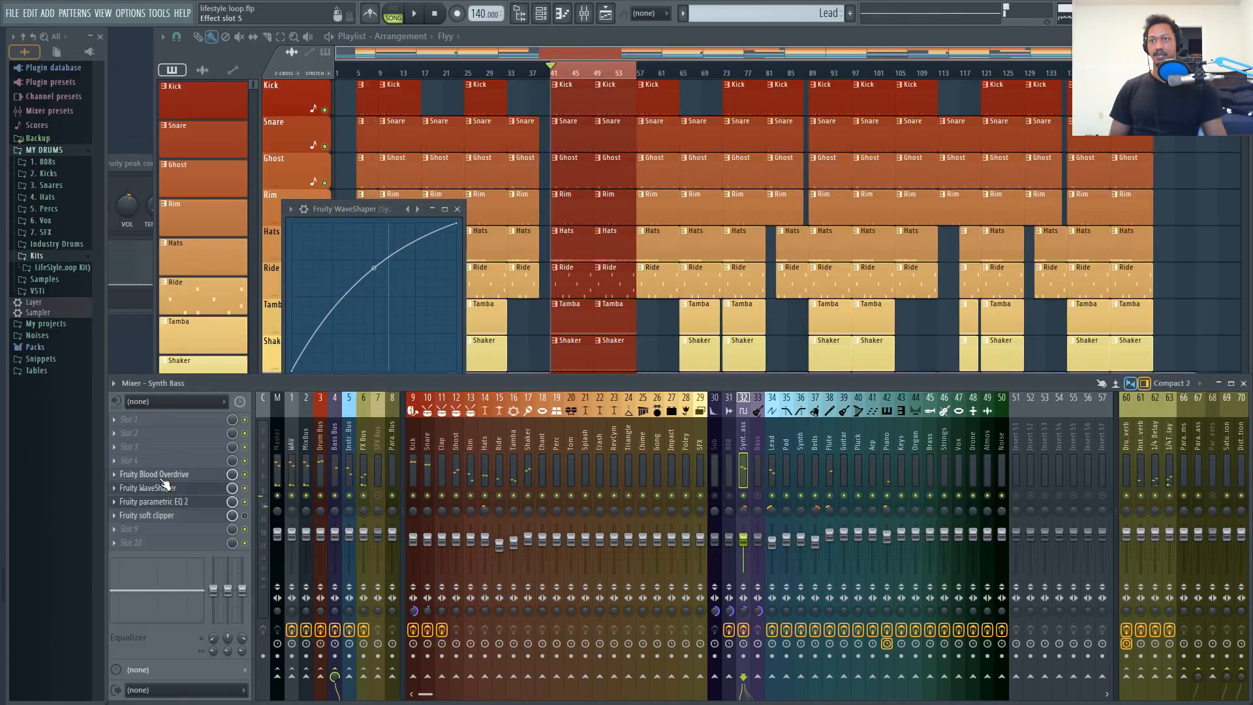
{"action": "left_click", "coordinate": [162, 474]}
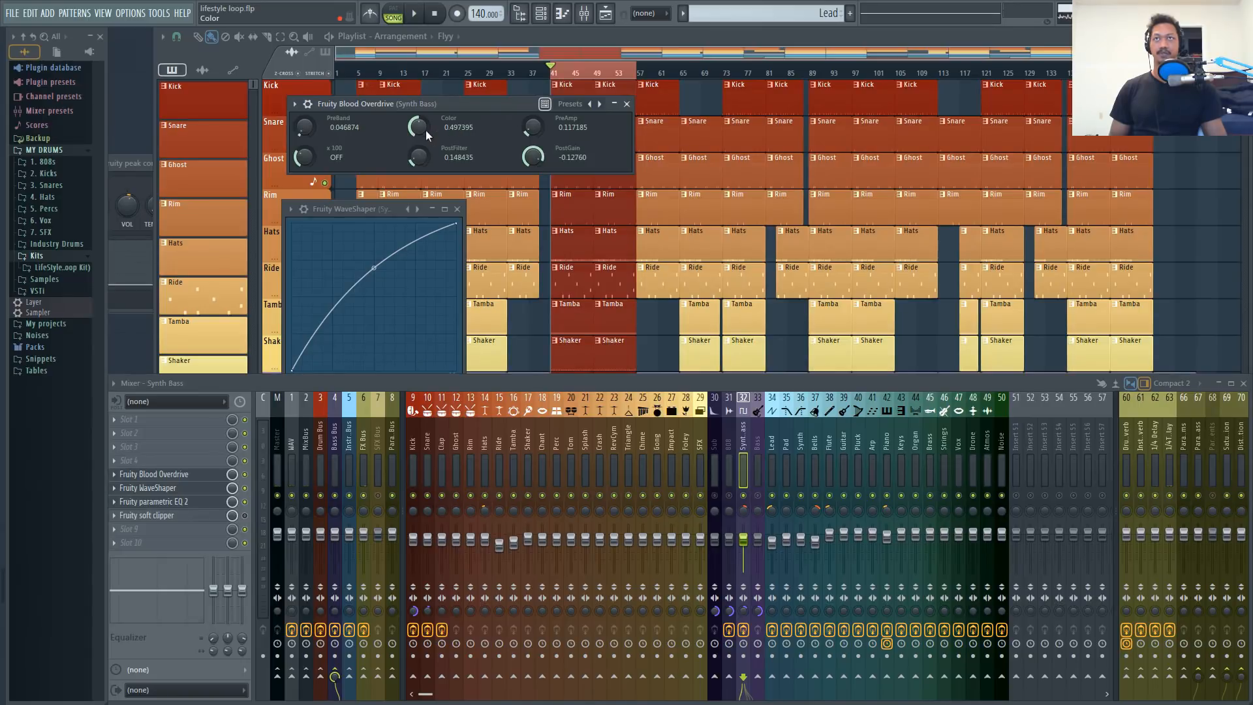
{"action": "key", "text": "space"}
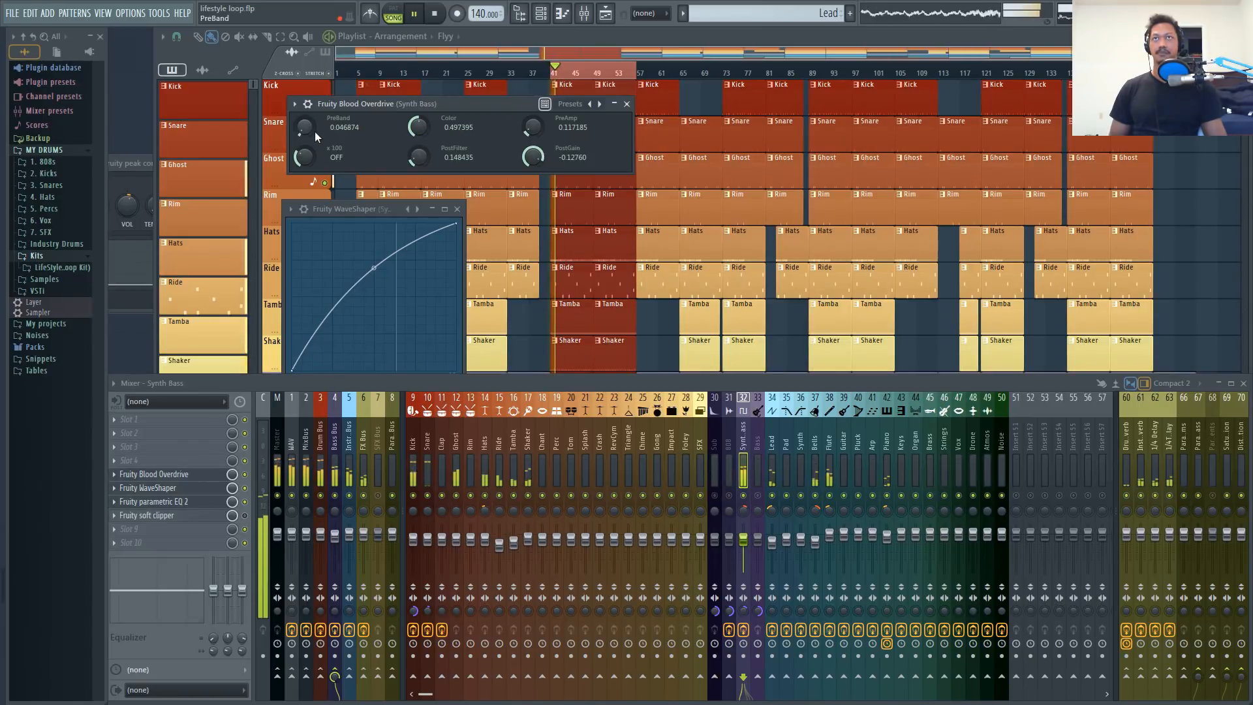
{"action": "left_click_drag", "start_coordinate": [304, 128], "coordinate": [304, 113]}
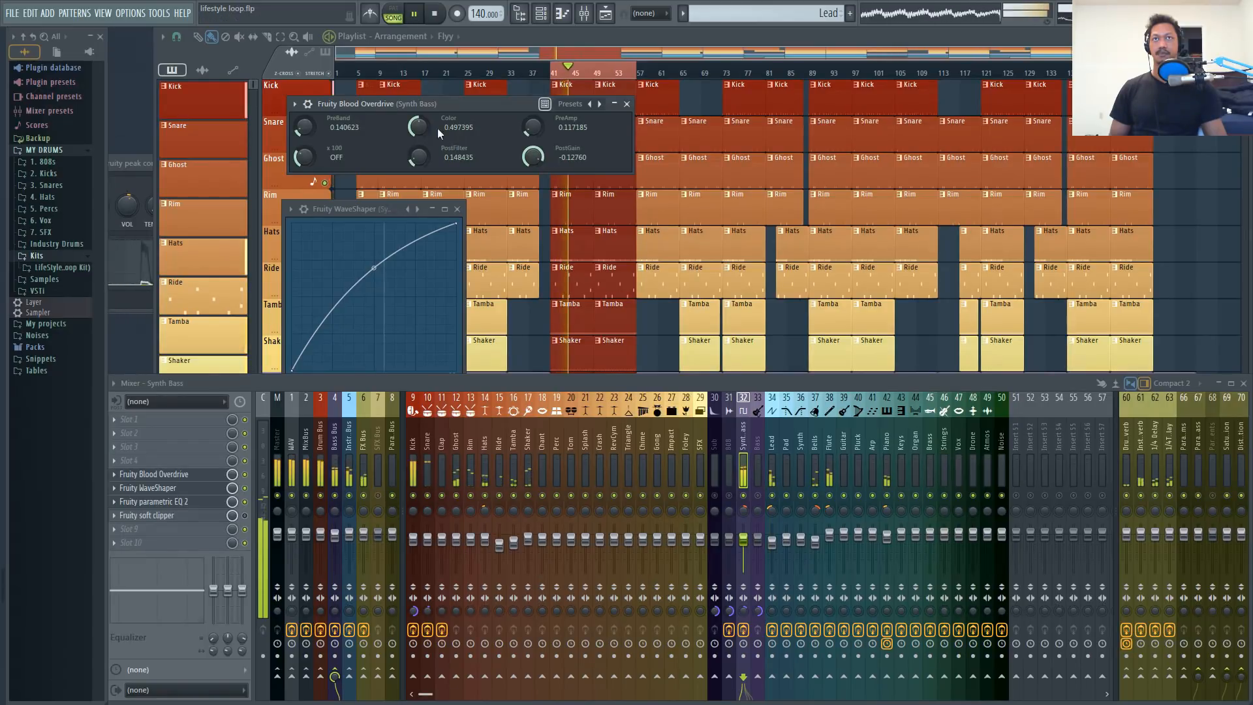
{"action": "left_click_drag", "start_coordinate": [419, 127], "coordinate": [419, 111]}
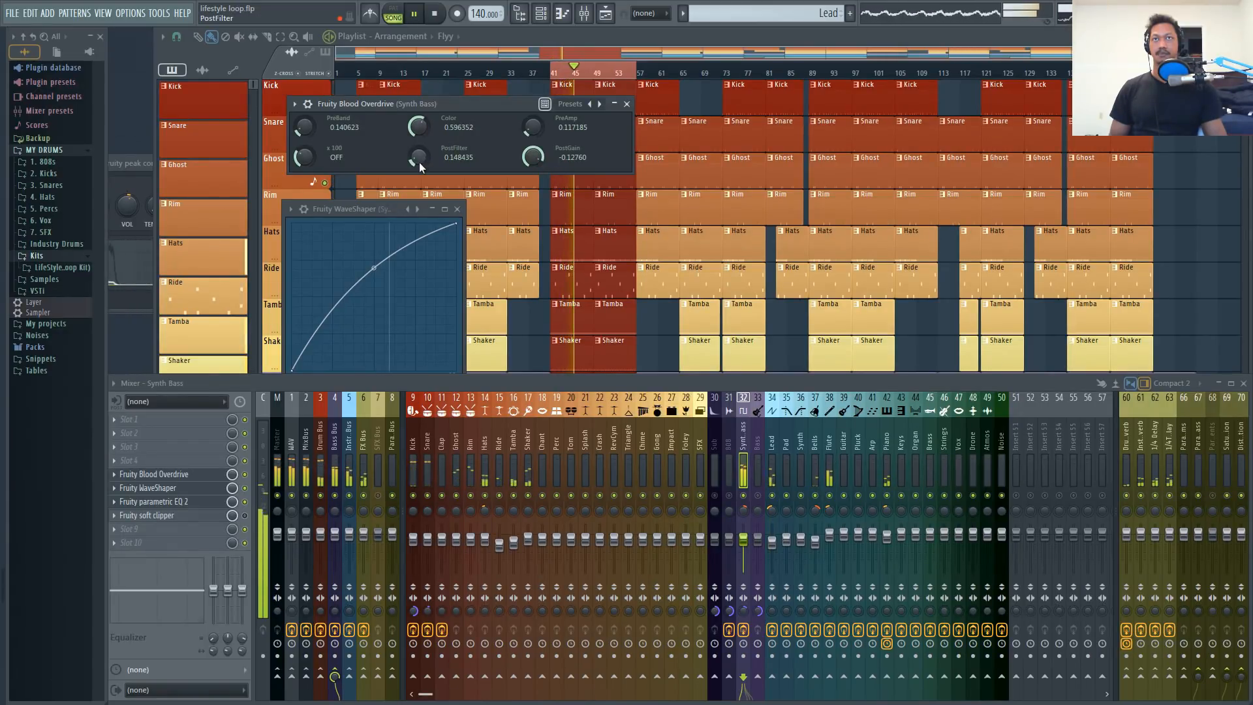
{"action": "left_click_drag", "start_coordinate": [420, 162], "coordinate": [419, 160]}
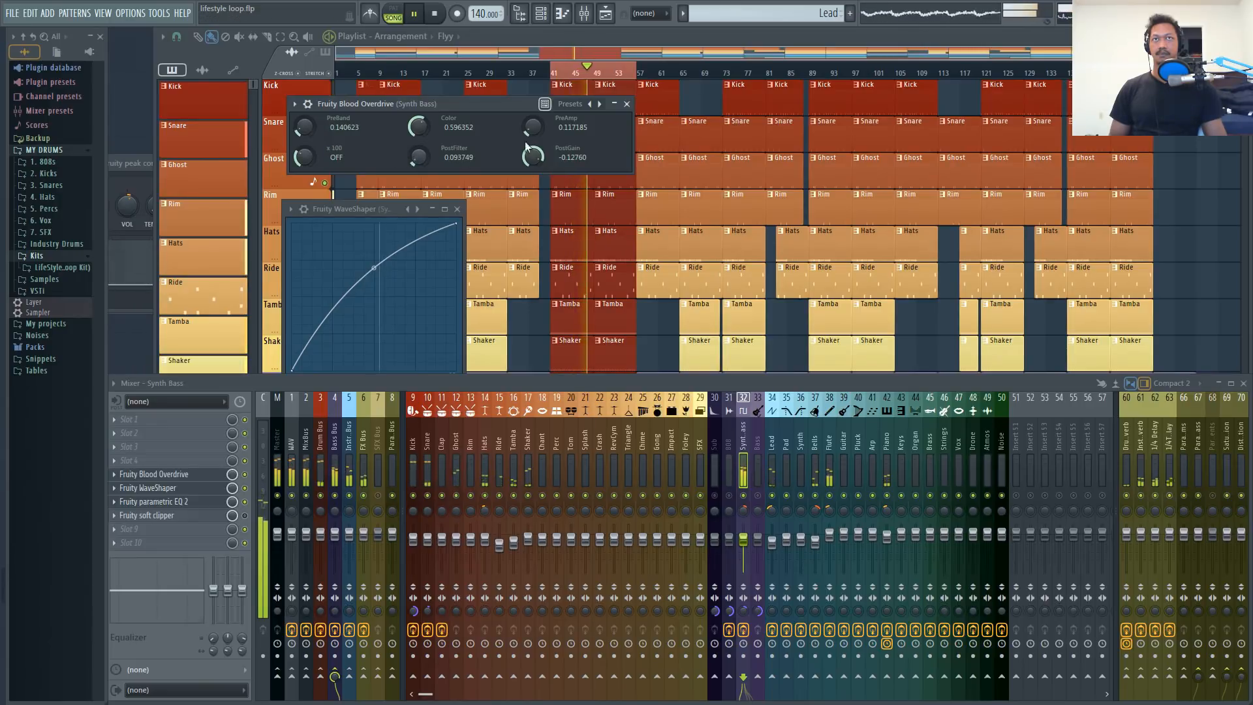
{"action": "mouse_move", "coordinate": [541, 126]}
{"action": "left_mouse_down"}
{"action": "mouse_move", "coordinate": [541, 111]}
{"action": "mouse_move", "coordinate": [536, 162]}
{"action": "mouse_move", "coordinate": [532, 130]}
{"action": "left_mouse_up"}
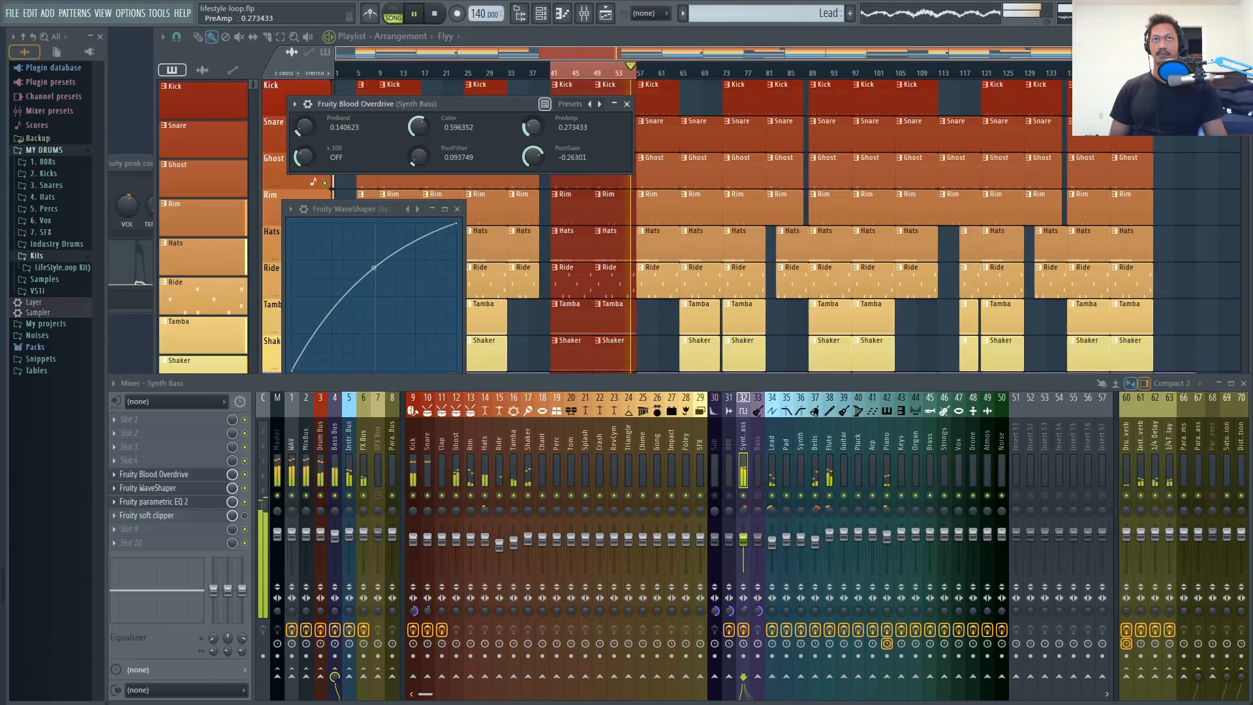
{"action": "left_click_drag", "start_coordinate": [533, 157], "coordinate": [533, 162]}
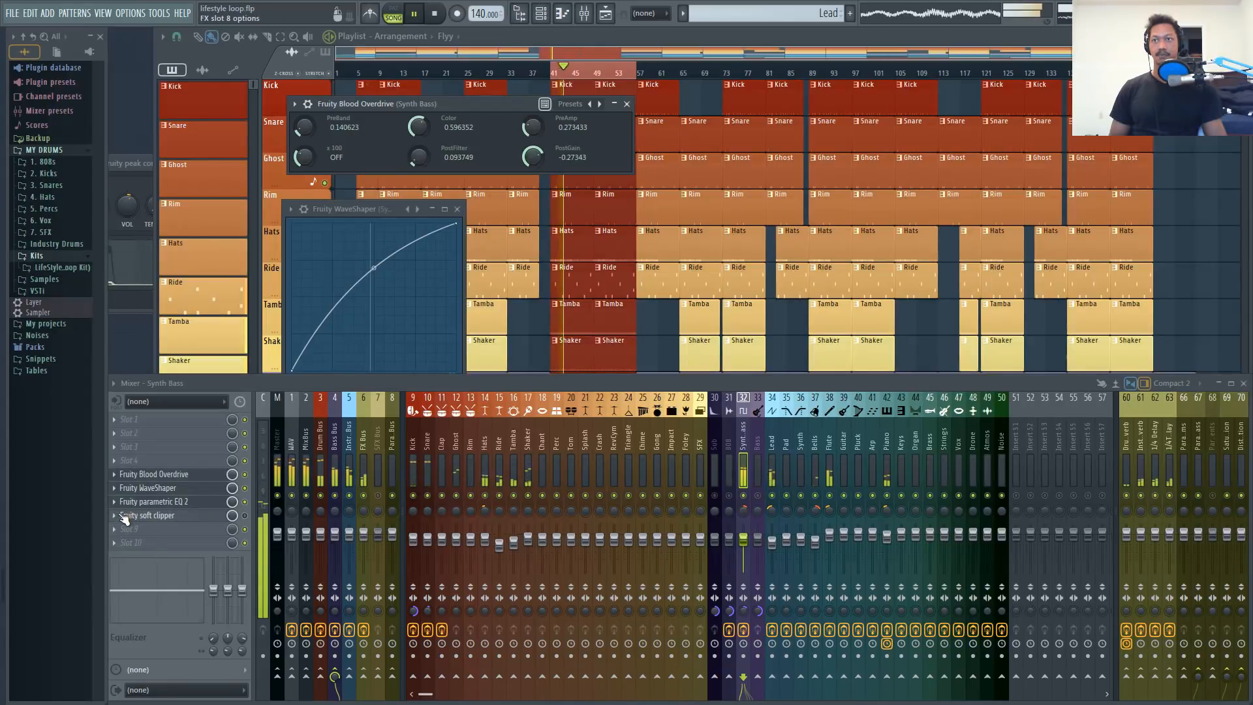
- Delete the Fruity soft clipper from the Synth Bass effects chain
{"action": "left_click", "coordinate": [115, 516]}
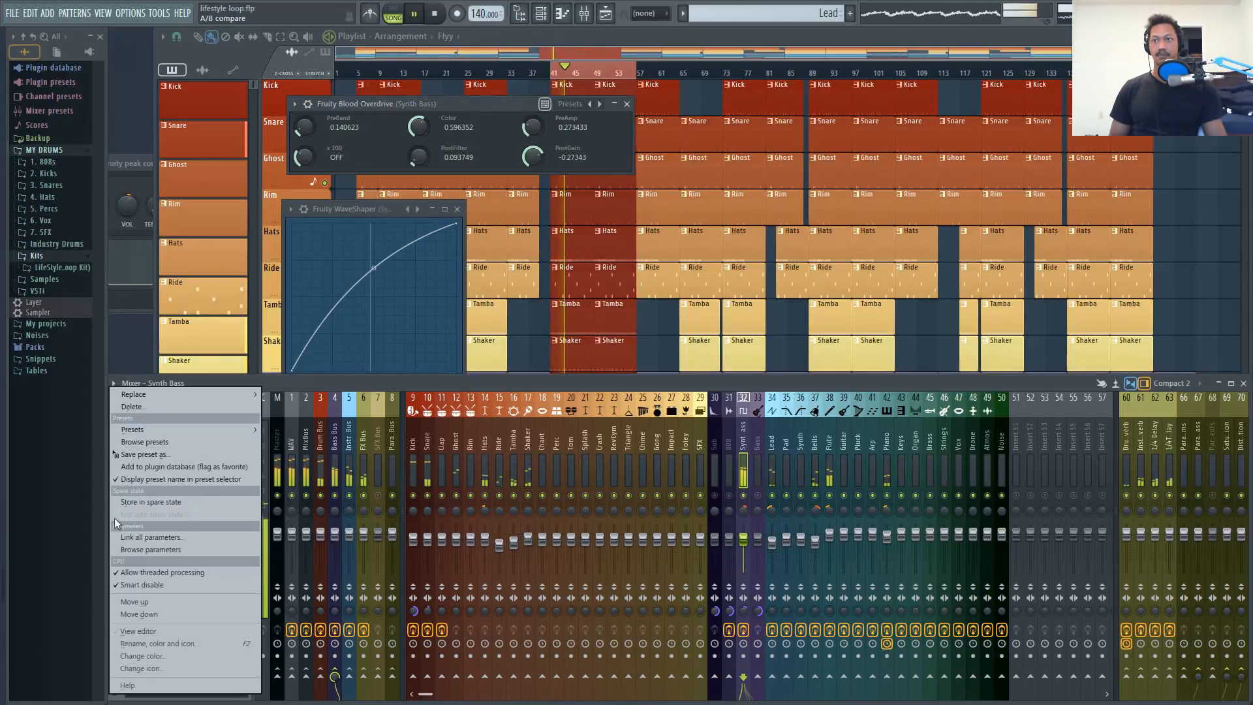
{"action": "left_click", "coordinate": [163, 408]}
{"action": "left_click", "coordinate": [690, 393]}
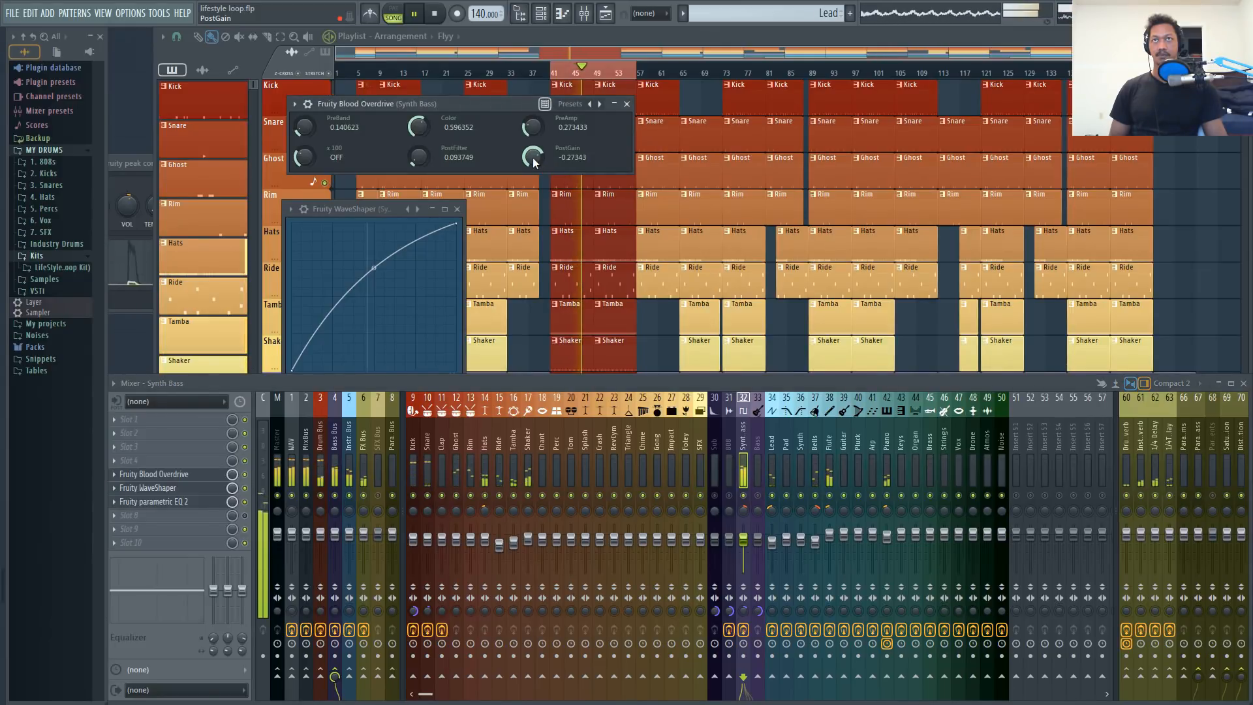
- Set the Blood Overdrive's PostFilter to 0.088541 and Color to 0.296877, then close both distortion plugins and stop playback
{"action": "left_click_drag", "start_coordinate": [420, 164], "coordinate": [428, 158]}
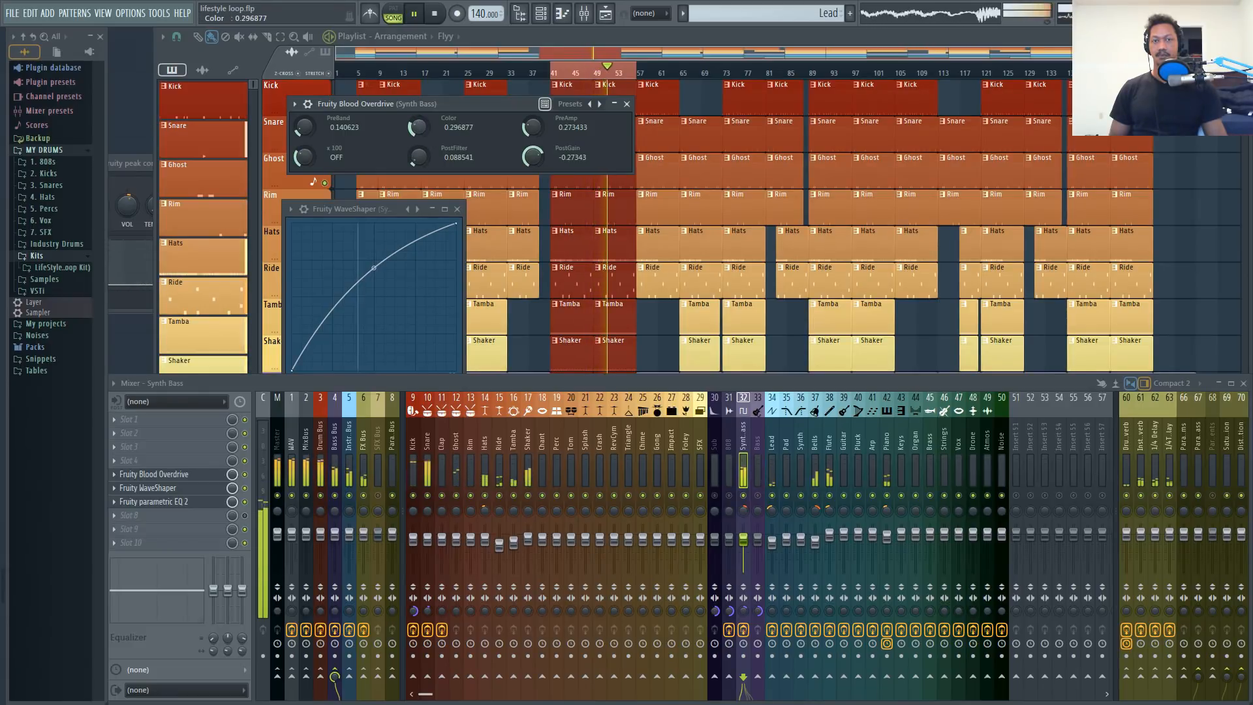
{"action": "left_click", "coordinate": [626, 104]}
{"action": "left_click", "coordinate": [457, 209]}
{"action": "key", "text": "space"}
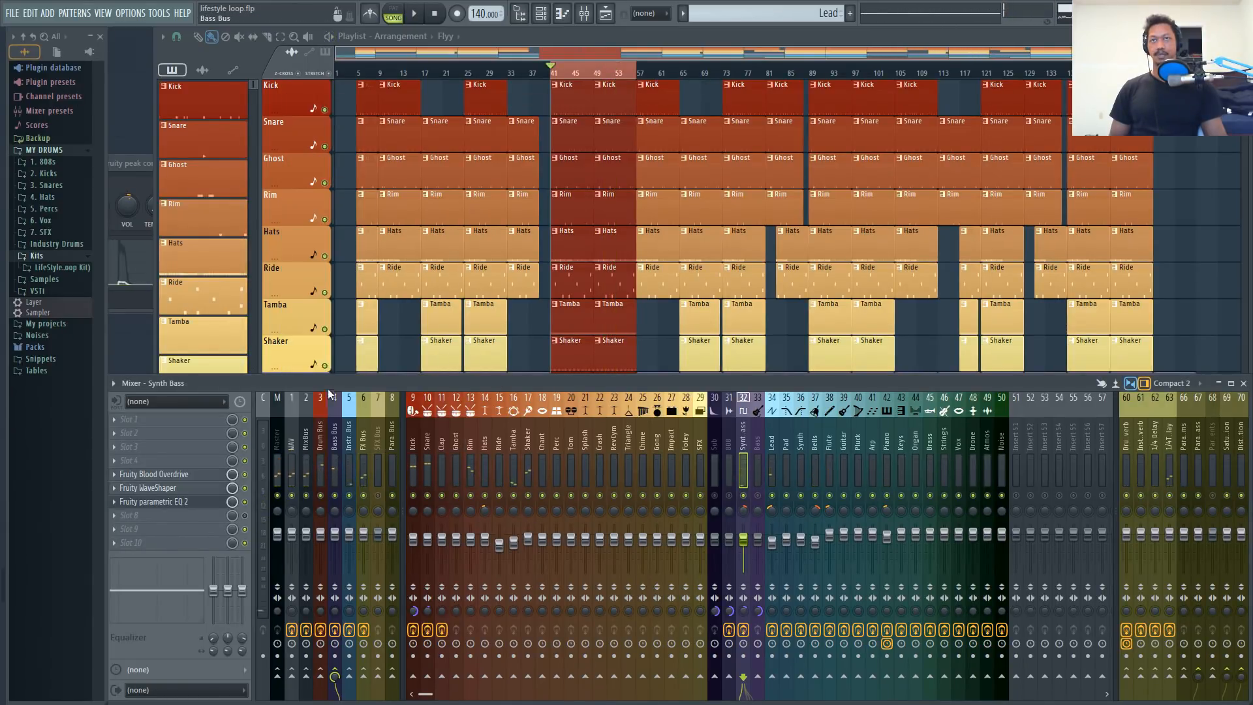
- Start playback and enable the parametric EQ on the Instrument Bus with its editor open
{"action": "left_click", "coordinate": [349, 427]}
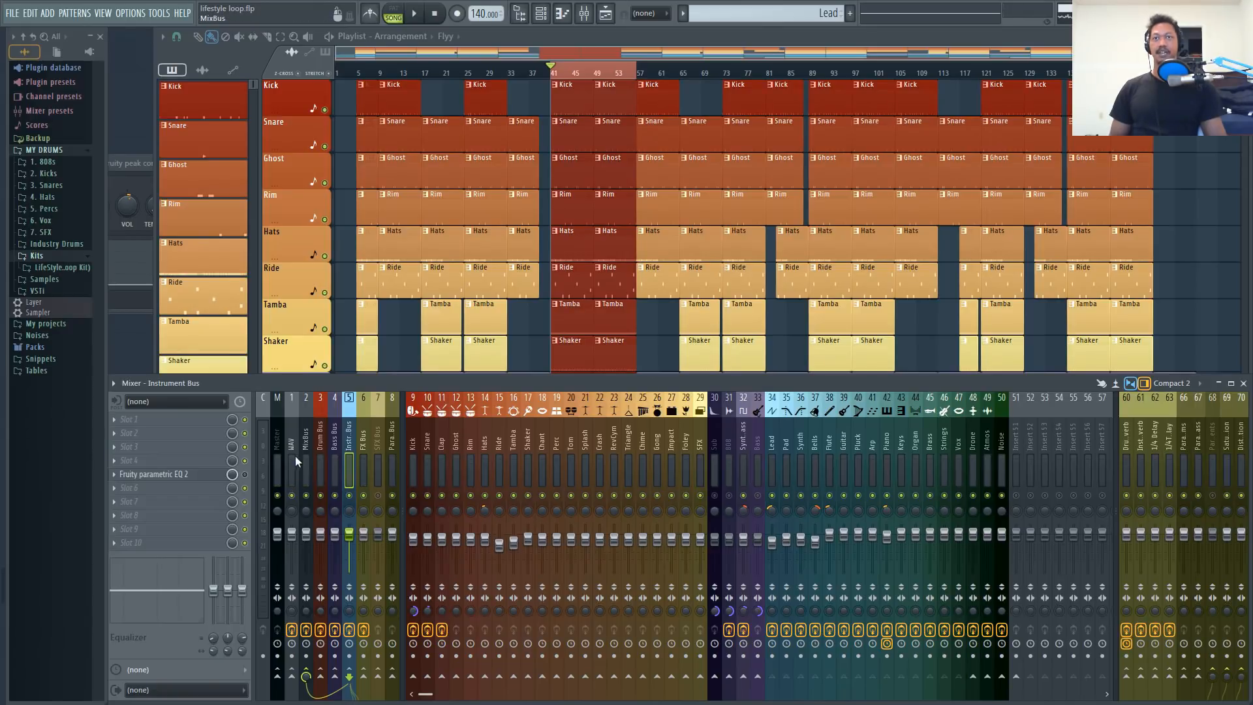
{"action": "left_click", "coordinate": [334, 451]}
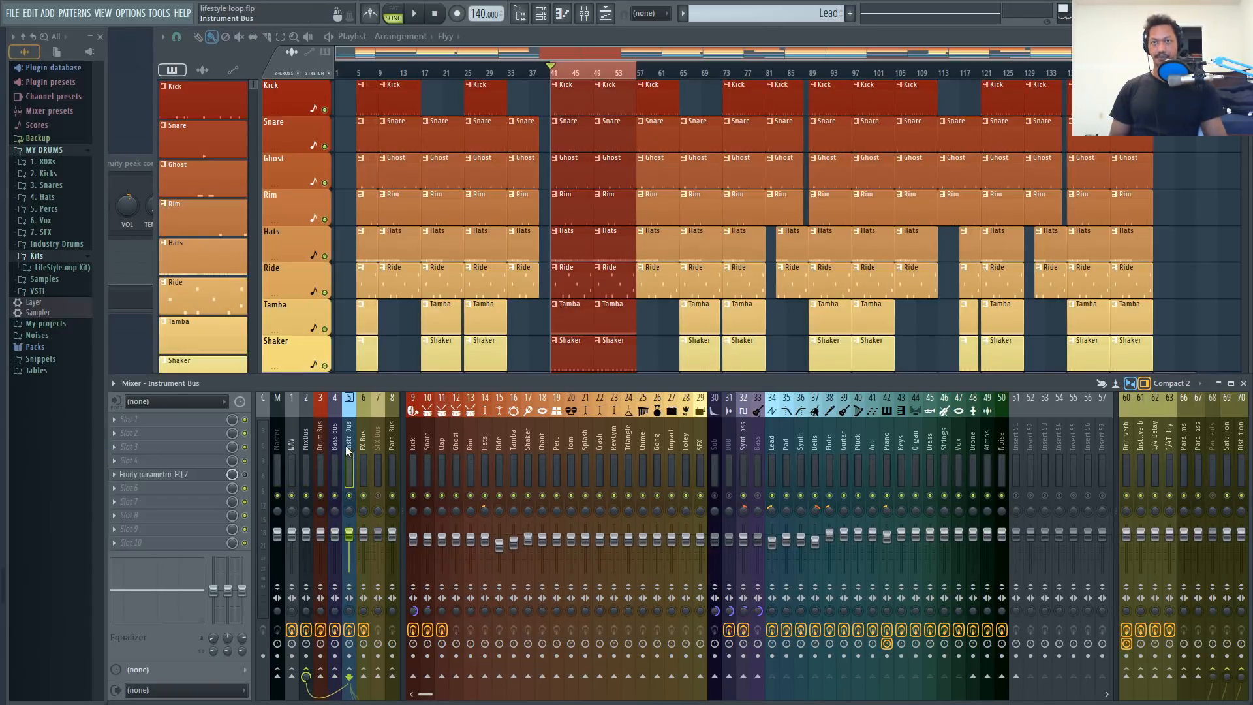
{"action": "left_click", "coordinate": [324, 446]}
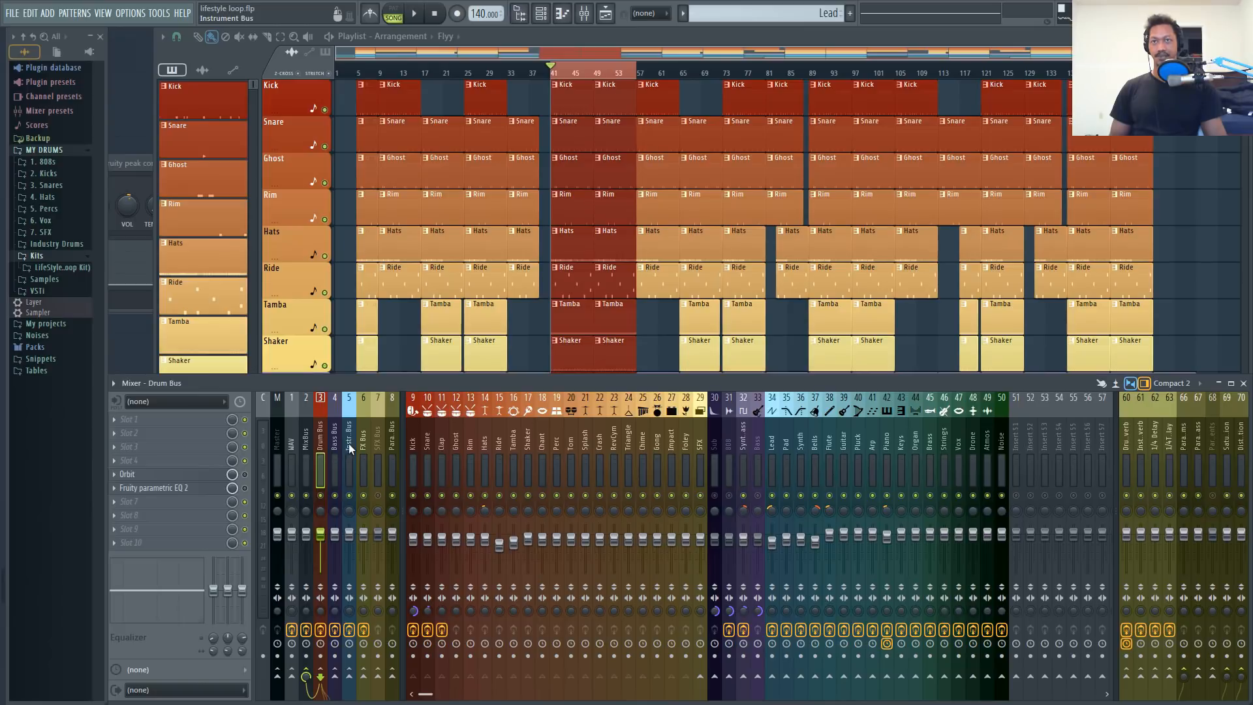
{"action": "left_click", "coordinate": [348, 443]}
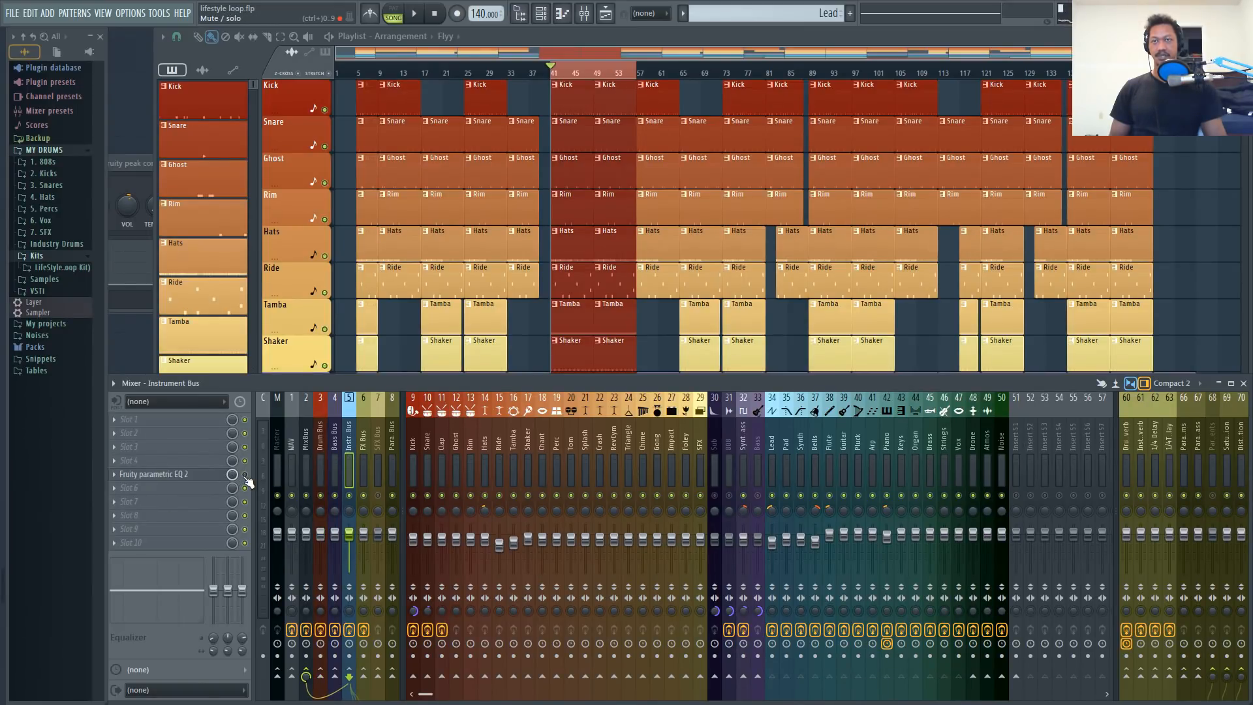
{"action": "key", "text": "space"}
{"action": "left_click", "coordinate": [189, 476]}
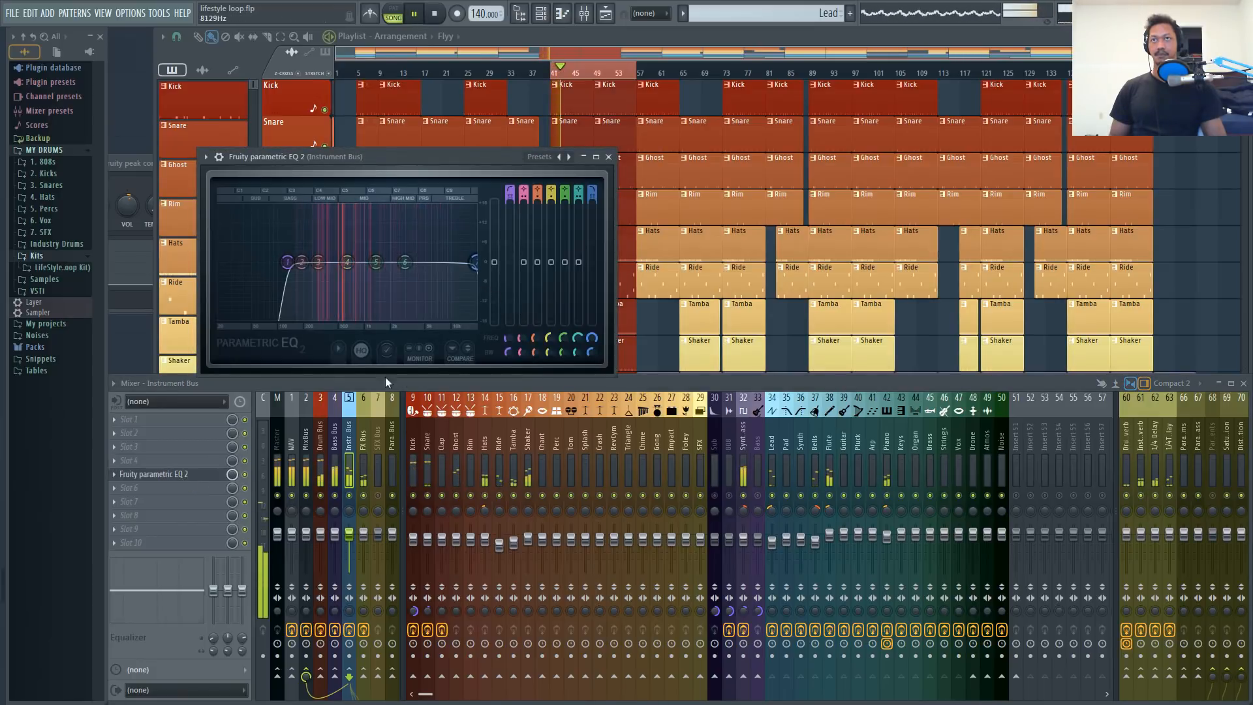
{"action": "left_click", "coordinate": [245, 475]}
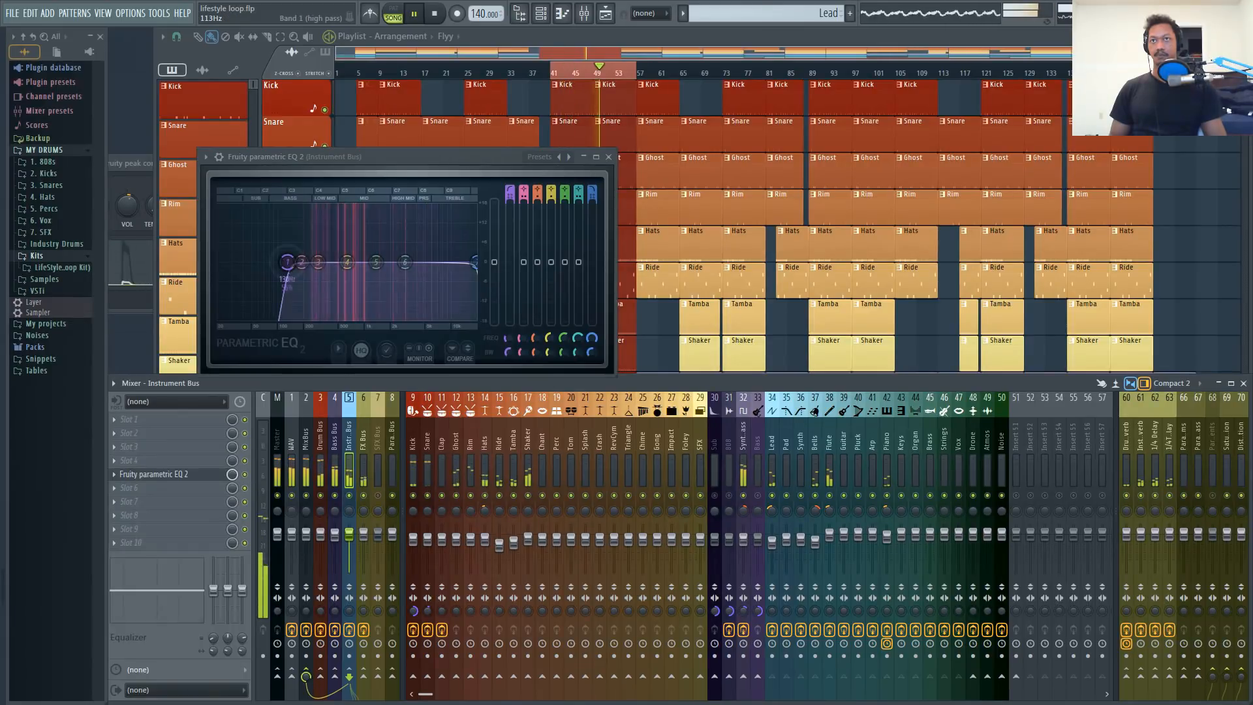
- Lower the Instrument Bus EQ's high-pass cutoff, set its low-pass to 9835 Hz and turn off high-quality oversampling
{"action": "left_click_drag", "start_coordinate": [287, 262], "coordinate": [274, 262]}
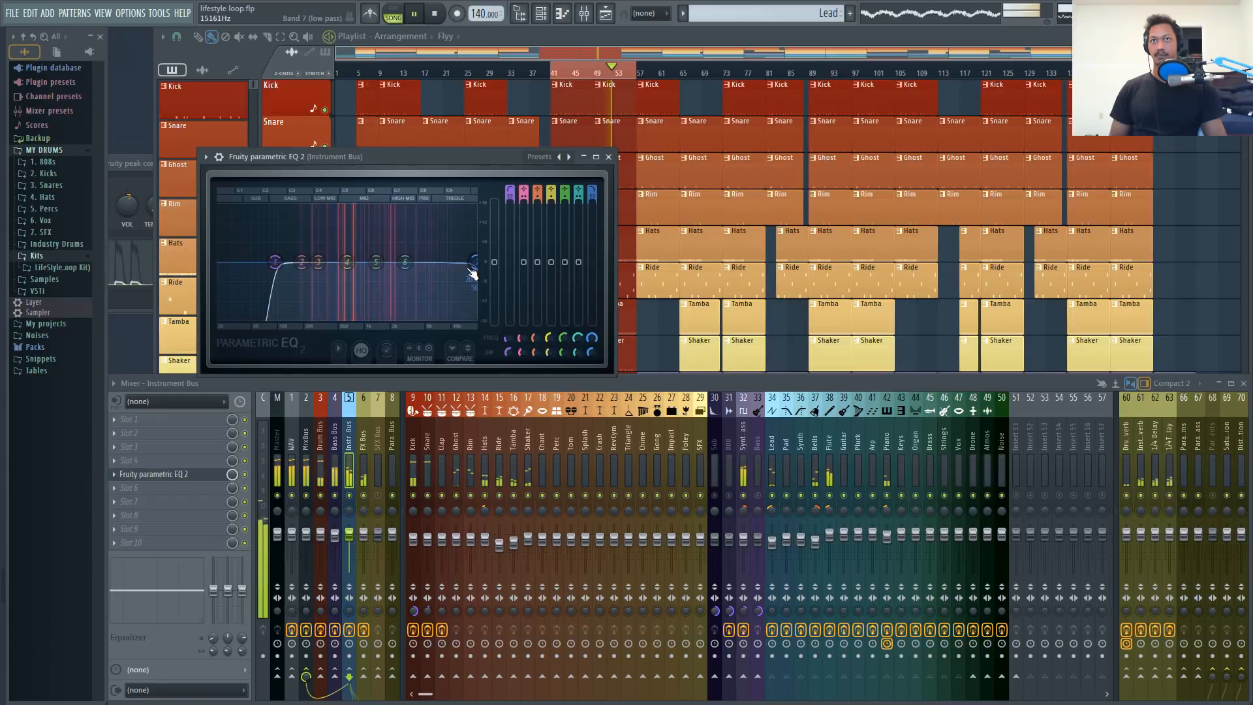
{"action": "left_click_drag", "start_coordinate": [475, 262], "coordinate": [447, 262]}
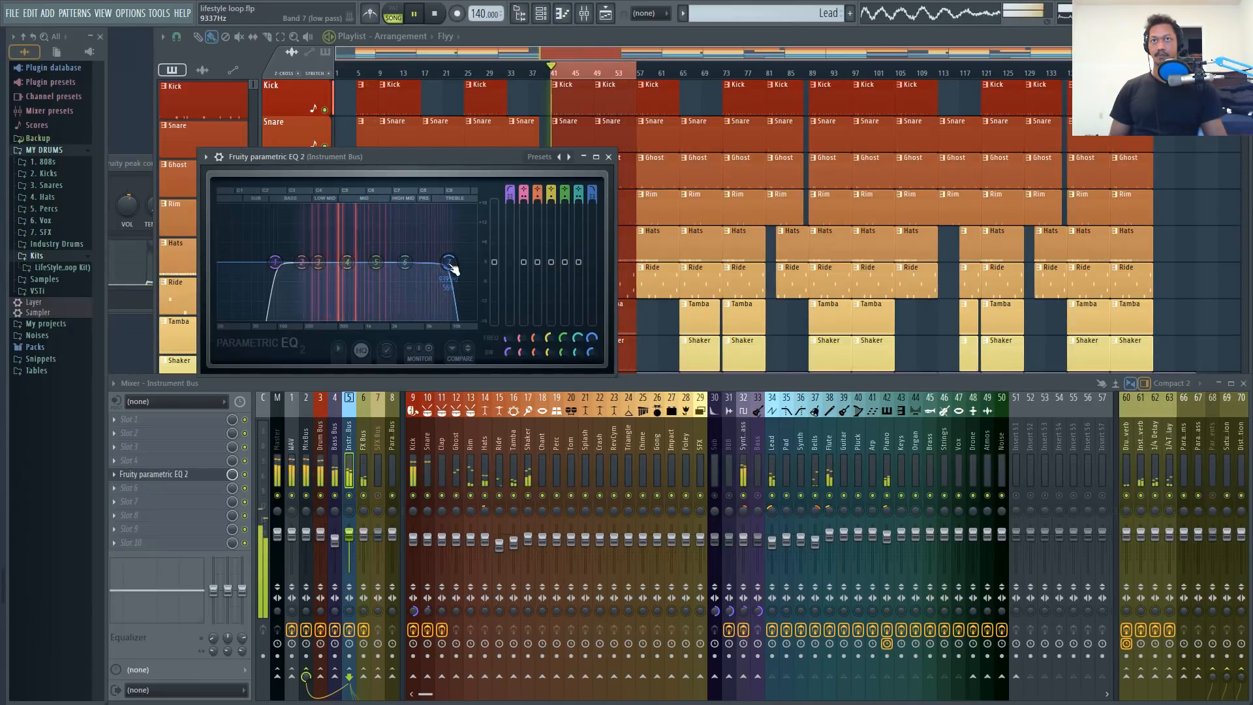
{"action": "left_click", "coordinate": [368, 355]}
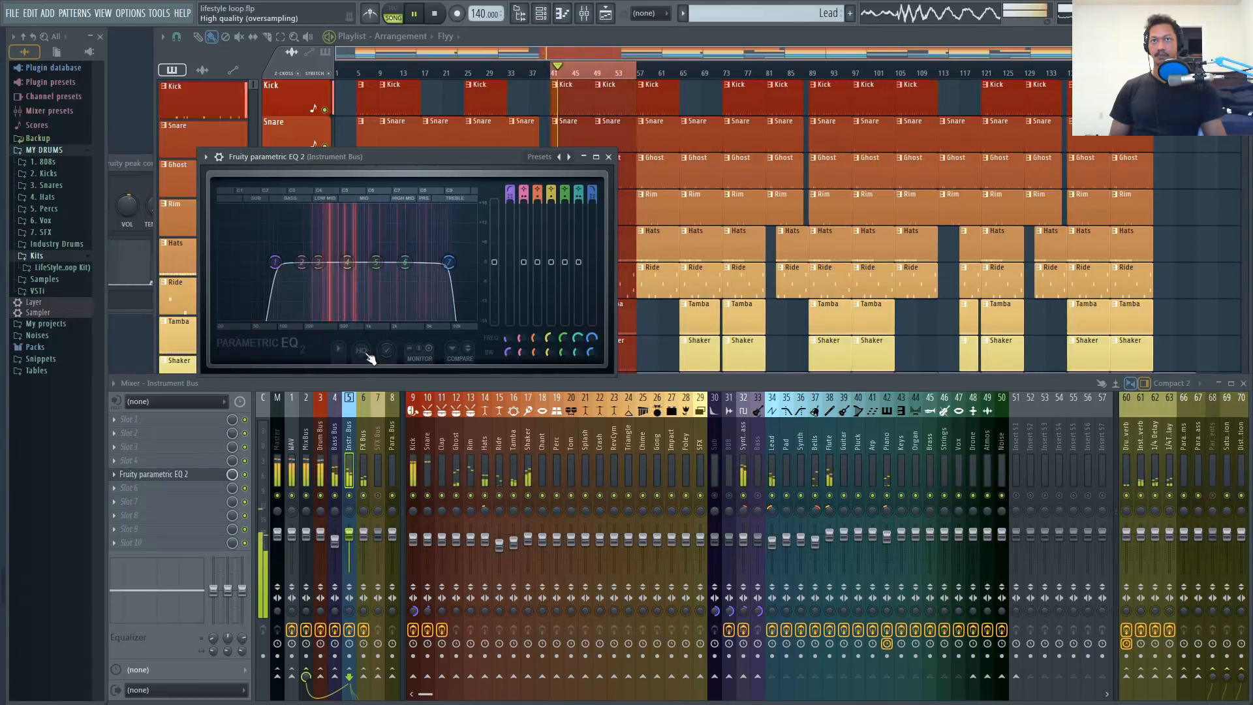
{"action": "left_click", "coordinate": [368, 355]}
{"action": "left_click_drag", "start_coordinate": [449, 262], "coordinate": [450, 263]}
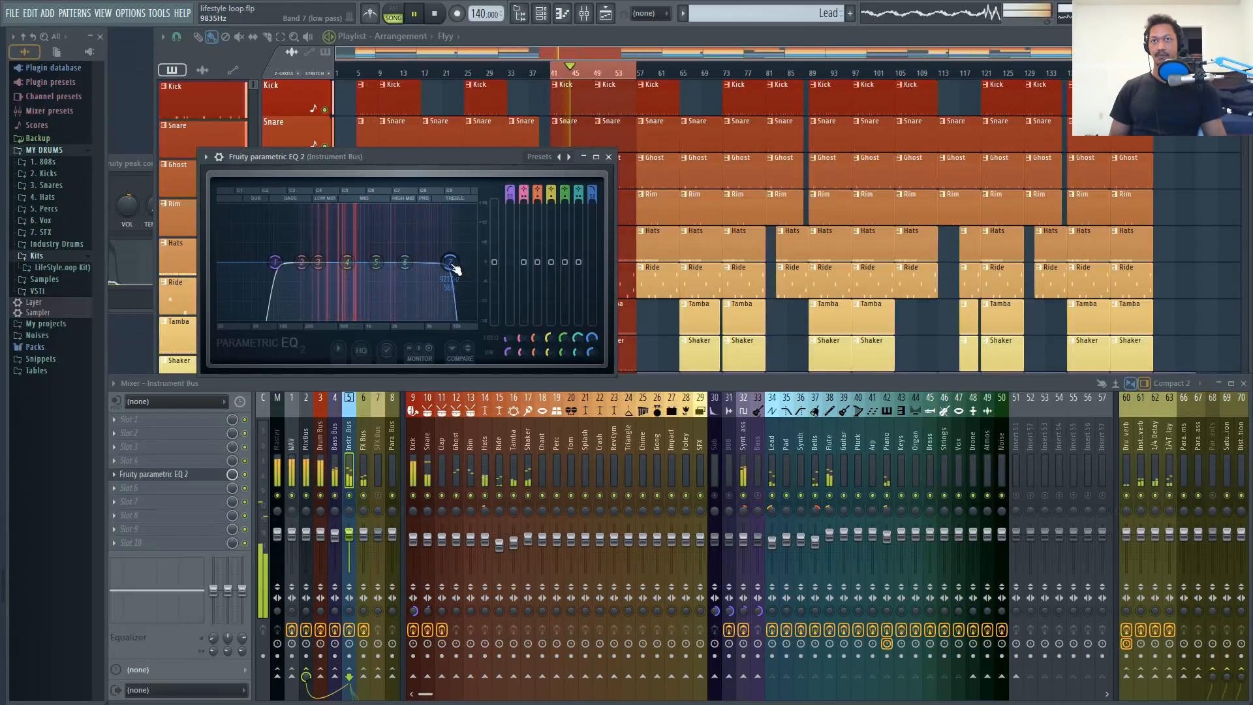
{"action": "key", "text": "space"}
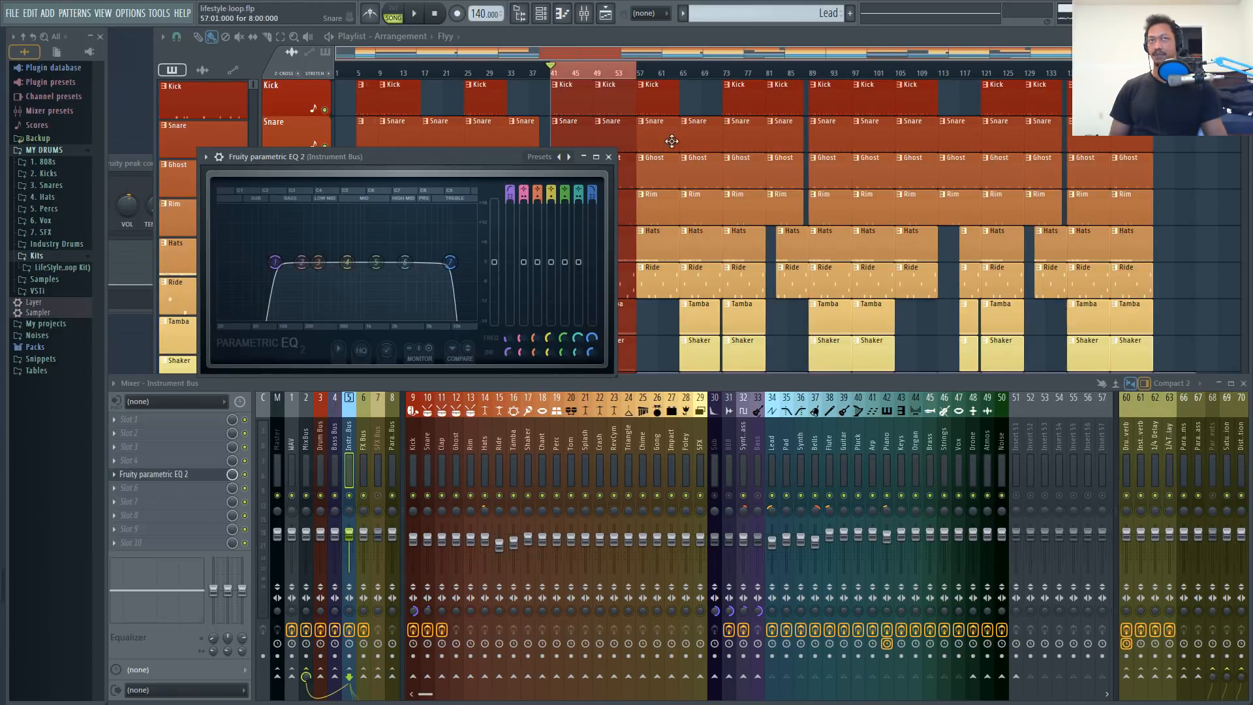
{"action": "left_click", "coordinate": [609, 156]}
- Open the list of effect plugins for the Instrument Bus's empty sixth slot
{"action": "left_click", "coordinate": [161, 488]}
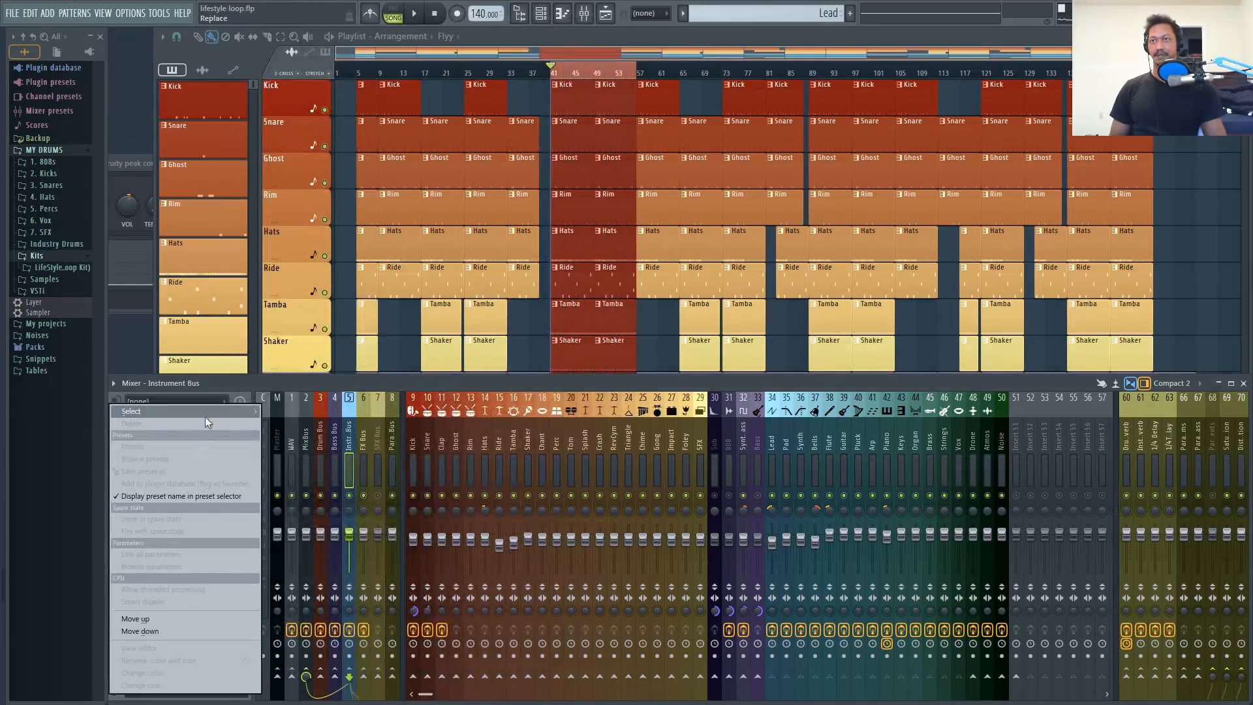
{"action": "mouse_move", "coordinate": [205, 416]}
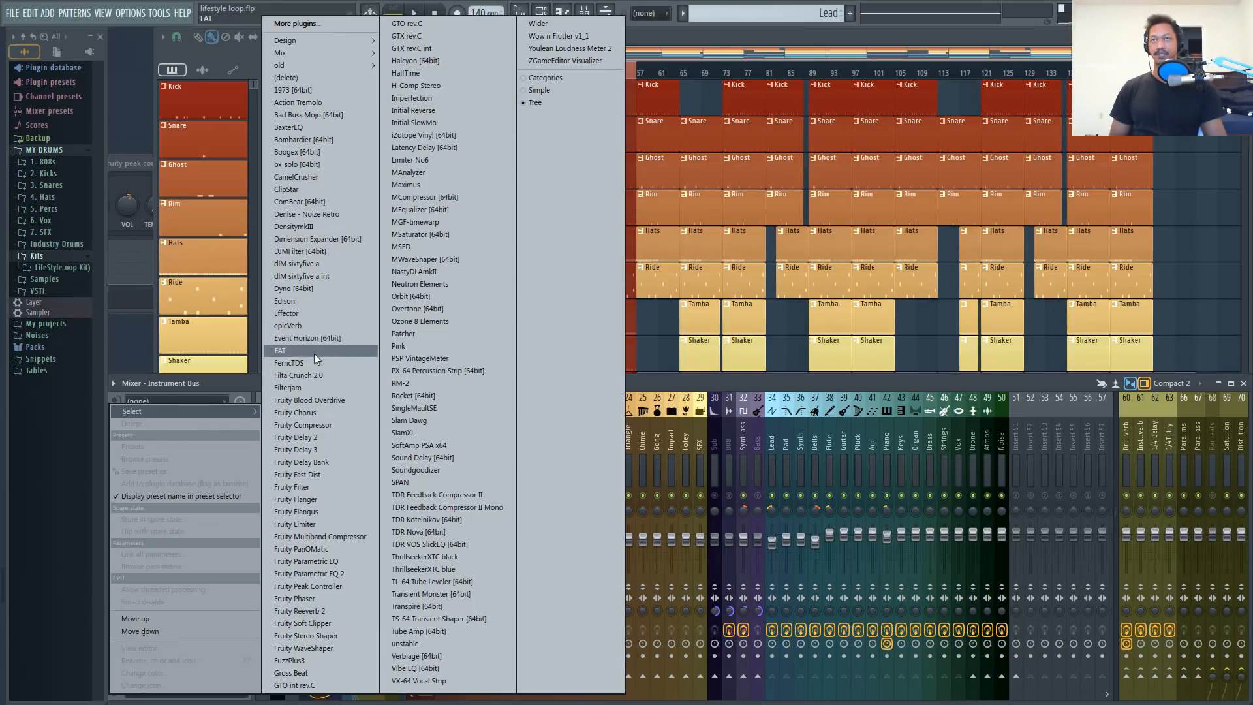
- Load FerricTDS after the EQ on the Instrument Bus and raise its Dynamics and Saturation while the loop plays
{"action": "left_click", "coordinate": [295, 363]}
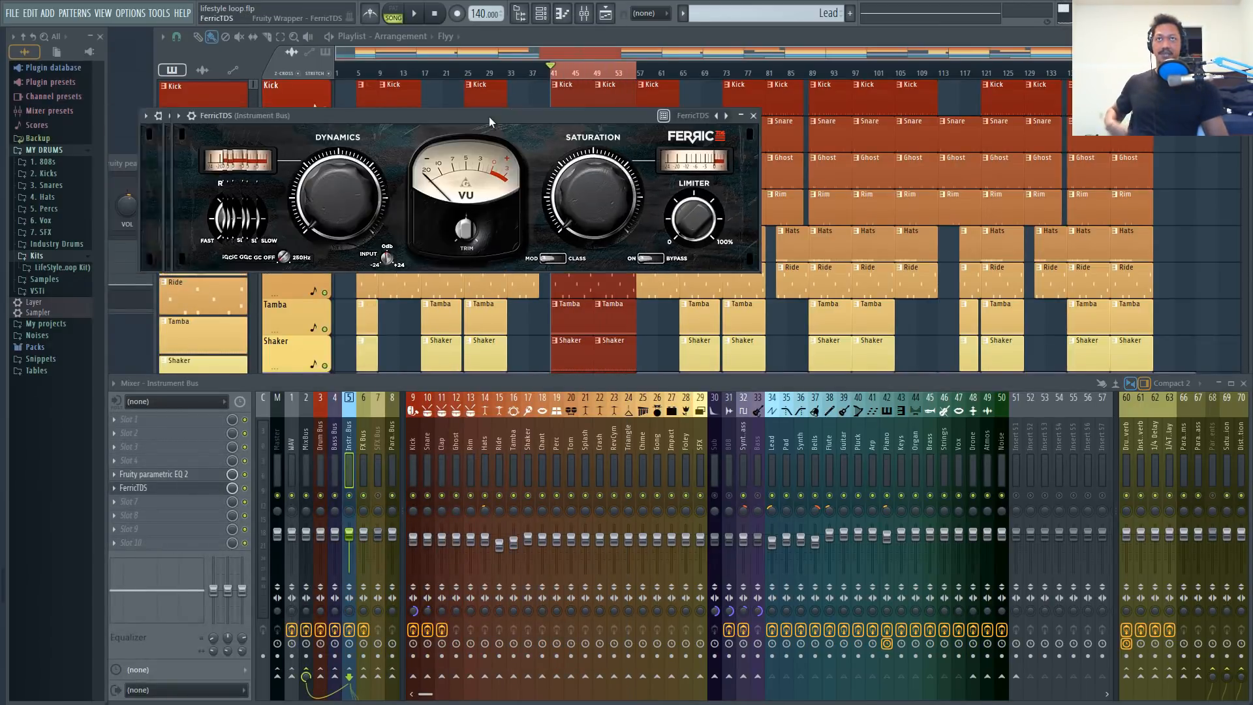
{"action": "left_click_drag", "start_coordinate": [489, 117], "coordinate": [517, 117]}
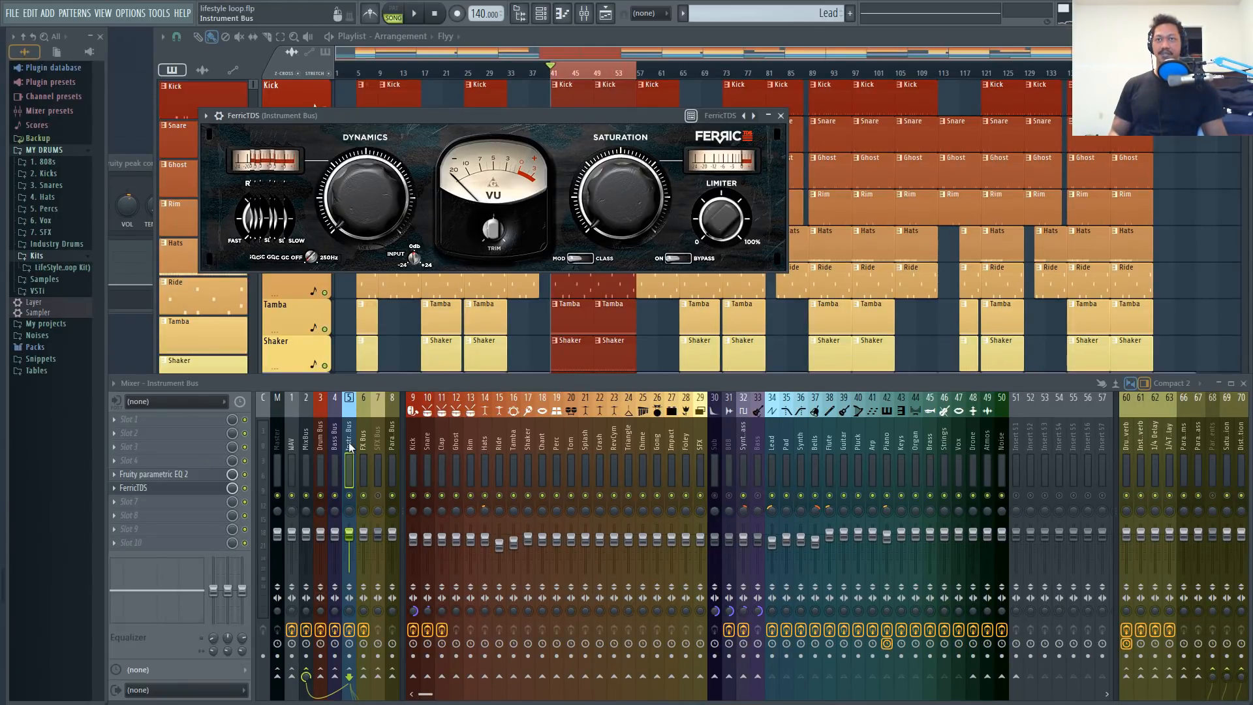
{"action": "key", "text": "space"}
{"action": "left_click_drag", "start_coordinate": [364, 210], "coordinate": [364, 189]}
{"action": "left_click_drag", "start_coordinate": [620, 209], "coordinate": [620, 177]}
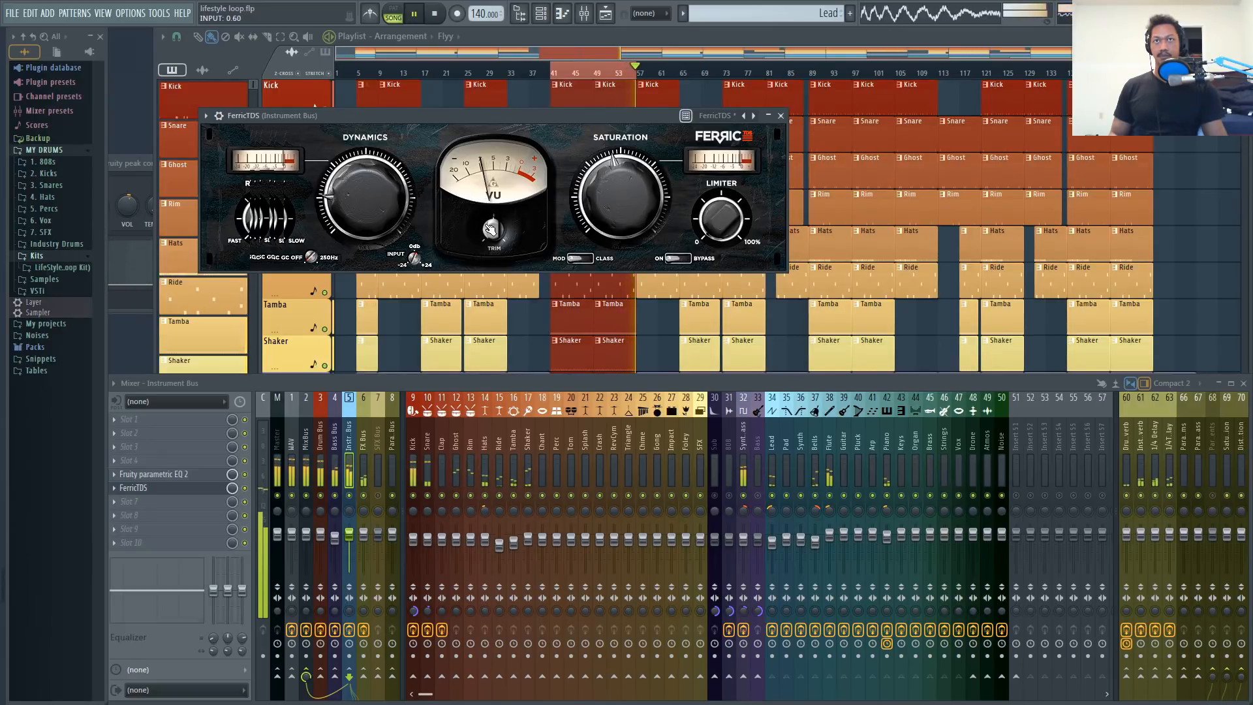
- Fine-tune FerricTDS to trim 0.28, saturation 0.71 and HP 0.37, increase its dynamics, adjust recovery, and close the plugin
{"action": "left_click_drag", "start_coordinate": [490, 228], "coordinate": [490, 231]}
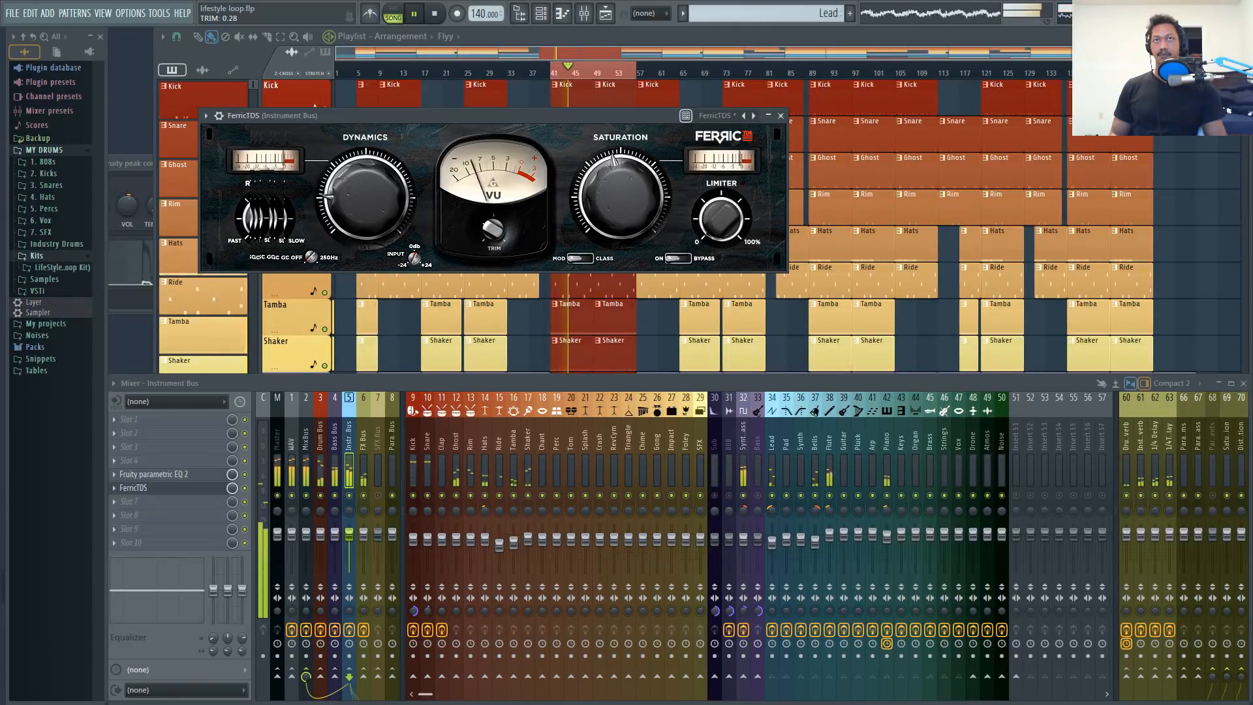
{"action": "left_click_drag", "start_coordinate": [621, 218], "coordinate": [621, 193]}
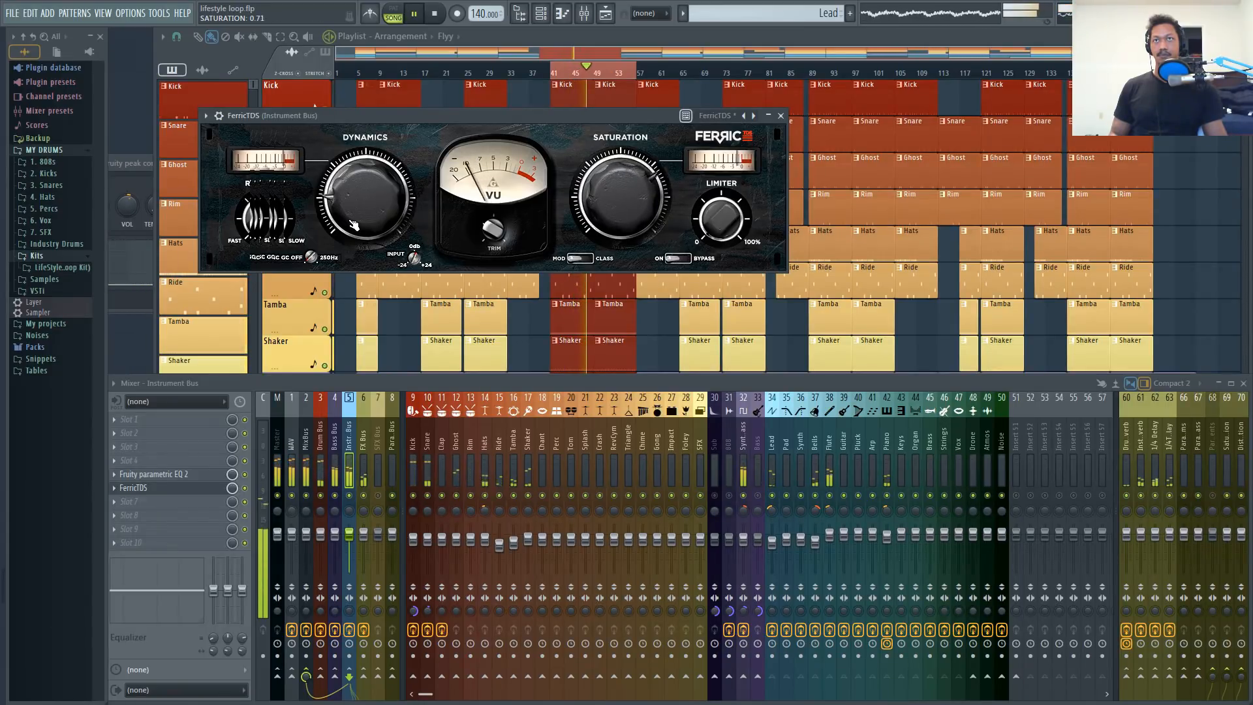
{"action": "left_click_drag", "start_coordinate": [365, 195], "coordinate": [366, 176]}
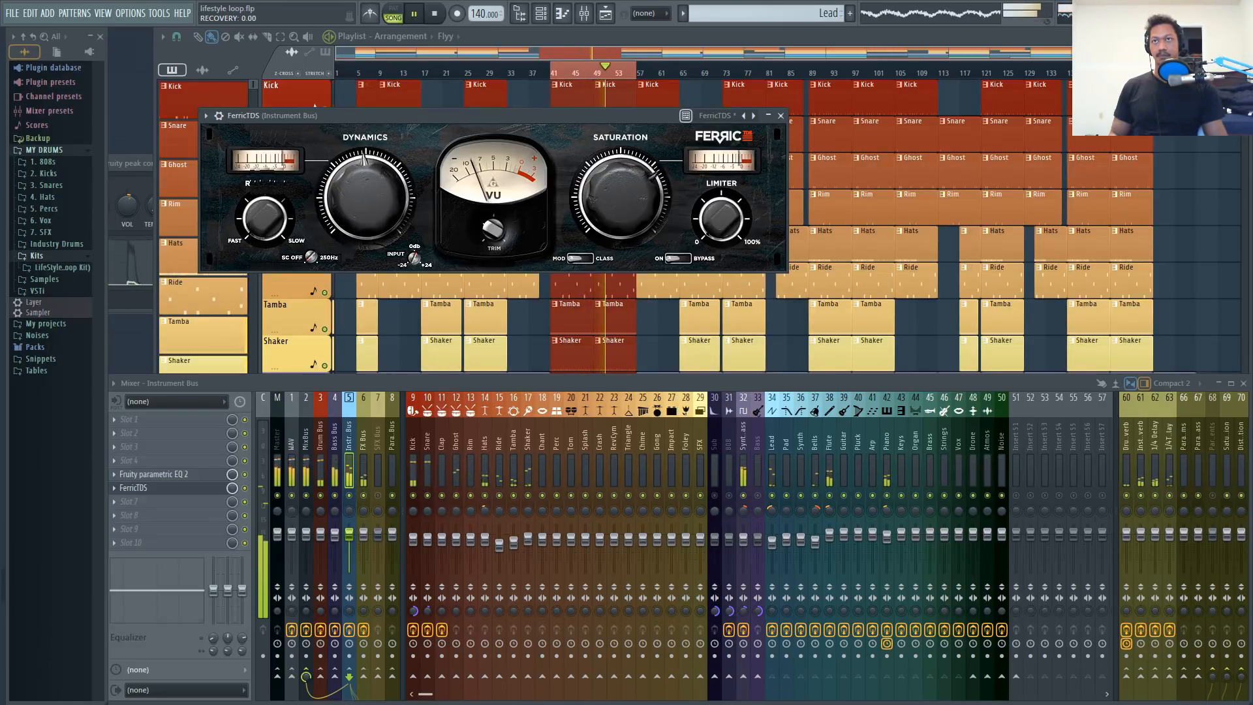
{"action": "left_click_drag", "start_coordinate": [264, 219], "coordinate": [254, 37]}
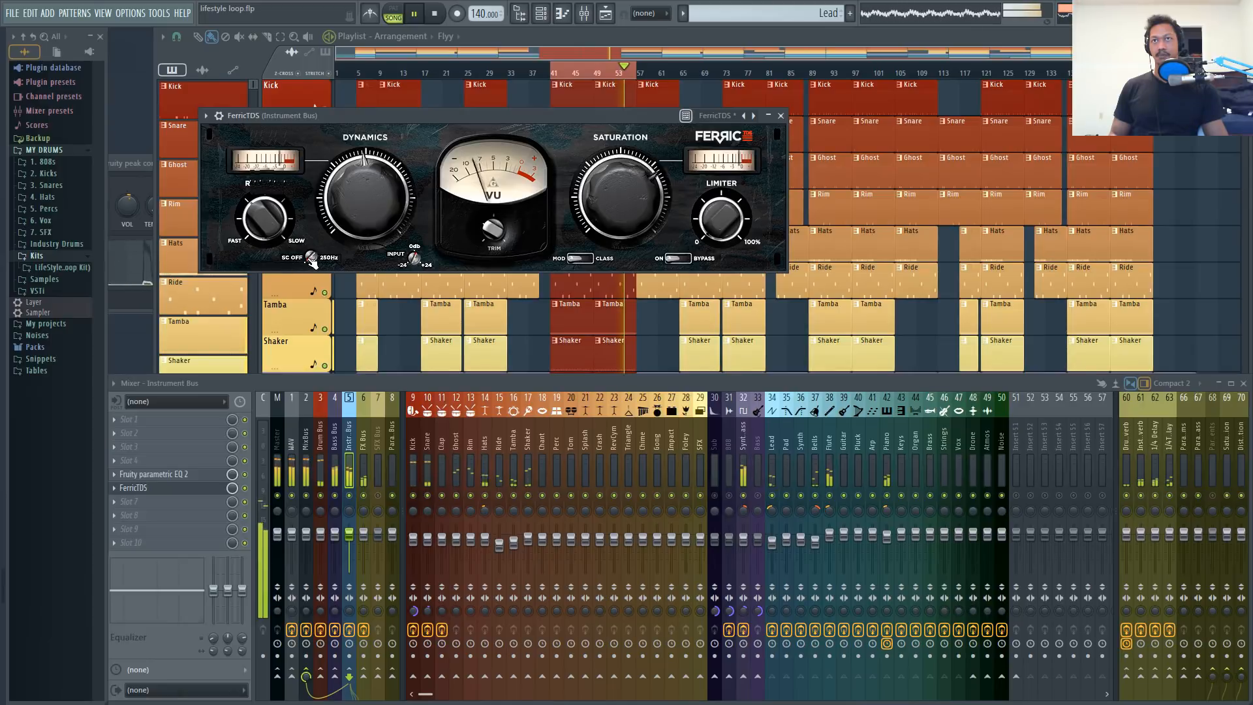
{"action": "left_click_drag", "start_coordinate": [312, 260], "coordinate": [312, 251]}
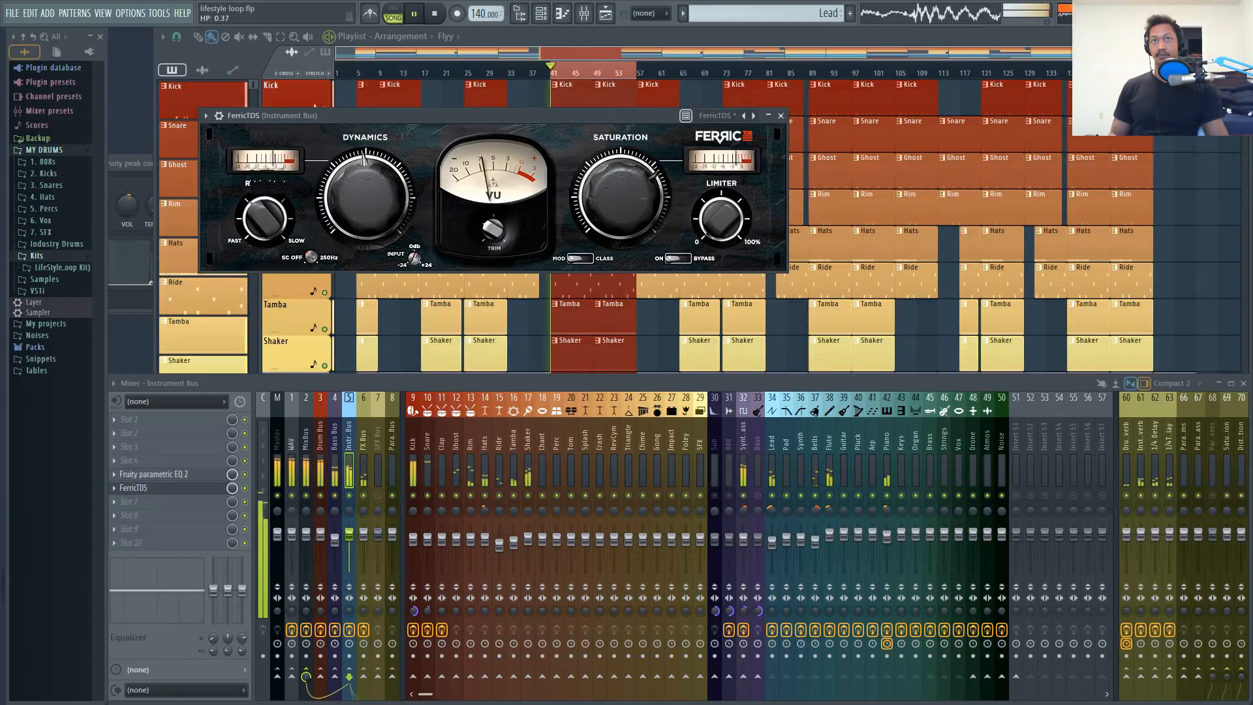
{"action": "key", "text": "space"}
{"action": "key", "text": "Escape"}
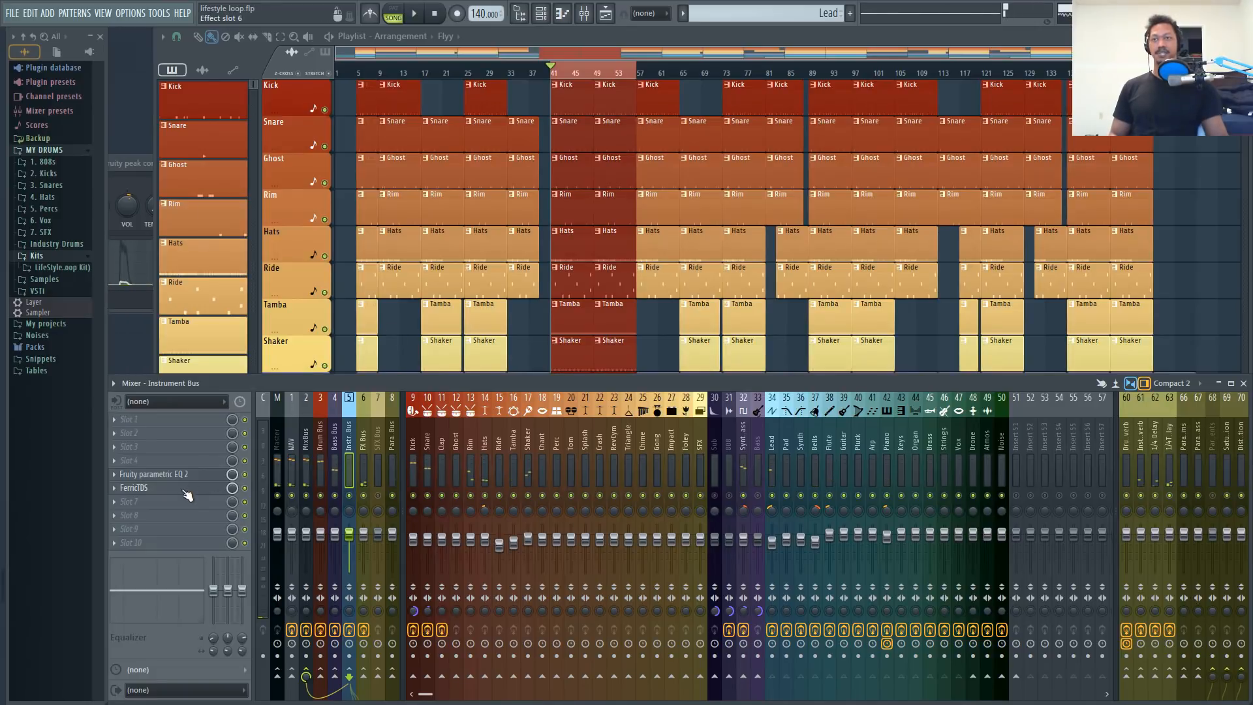
{"action": "left_click", "coordinate": [221, 488]}
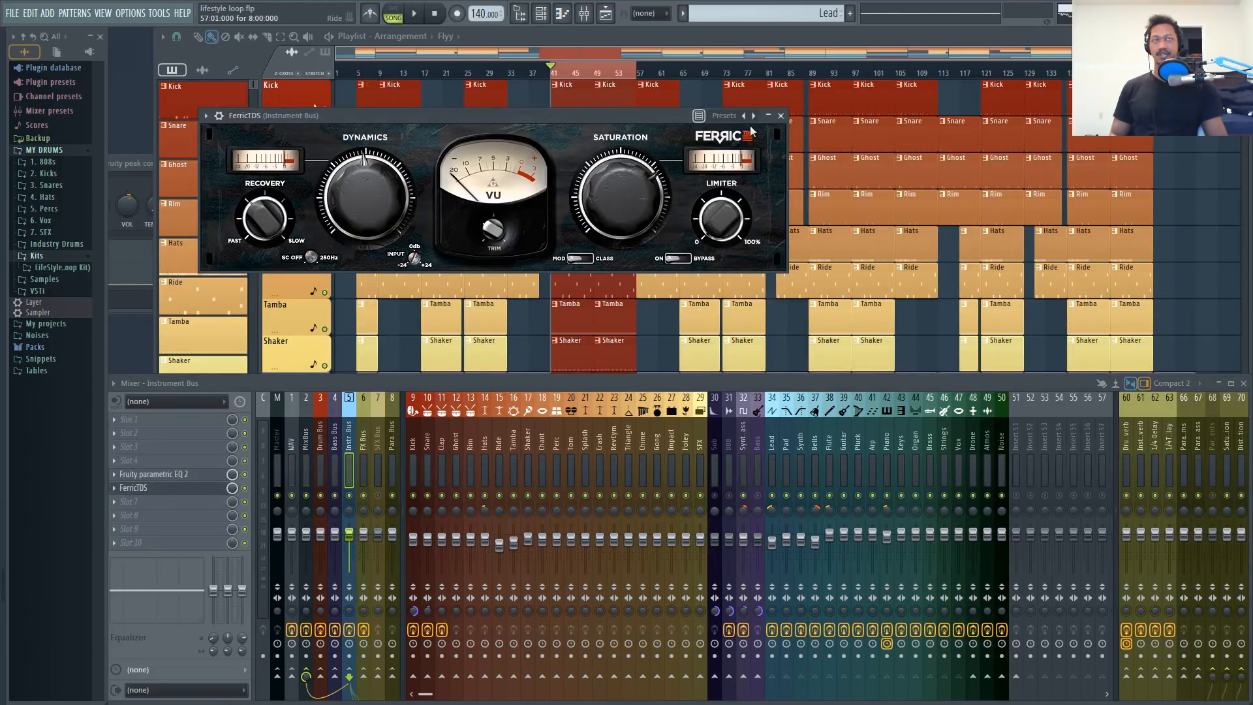
{"action": "left_click", "coordinate": [782, 116]}
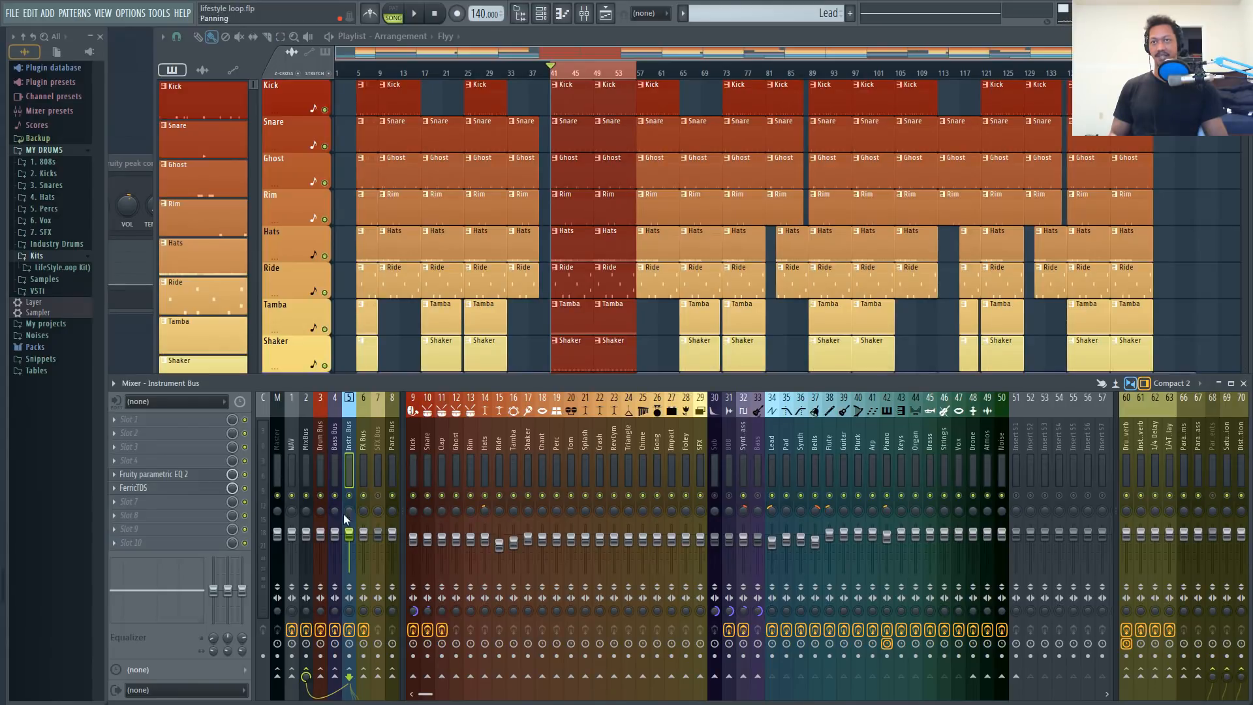
- Lower the Instrument Bus volume to 89% (-2.6 dB) while listening to the loop
{"action": "key", "text": "space"}
{"action": "mouse_move", "coordinate": [350, 535]}
{"action": "left_mouse_down"}
{"action": "mouse_move", "coordinate": [350, 548]}
{"action": "mouse_move", "coordinate": [350, 538]}
{"action": "left_mouse_up"}
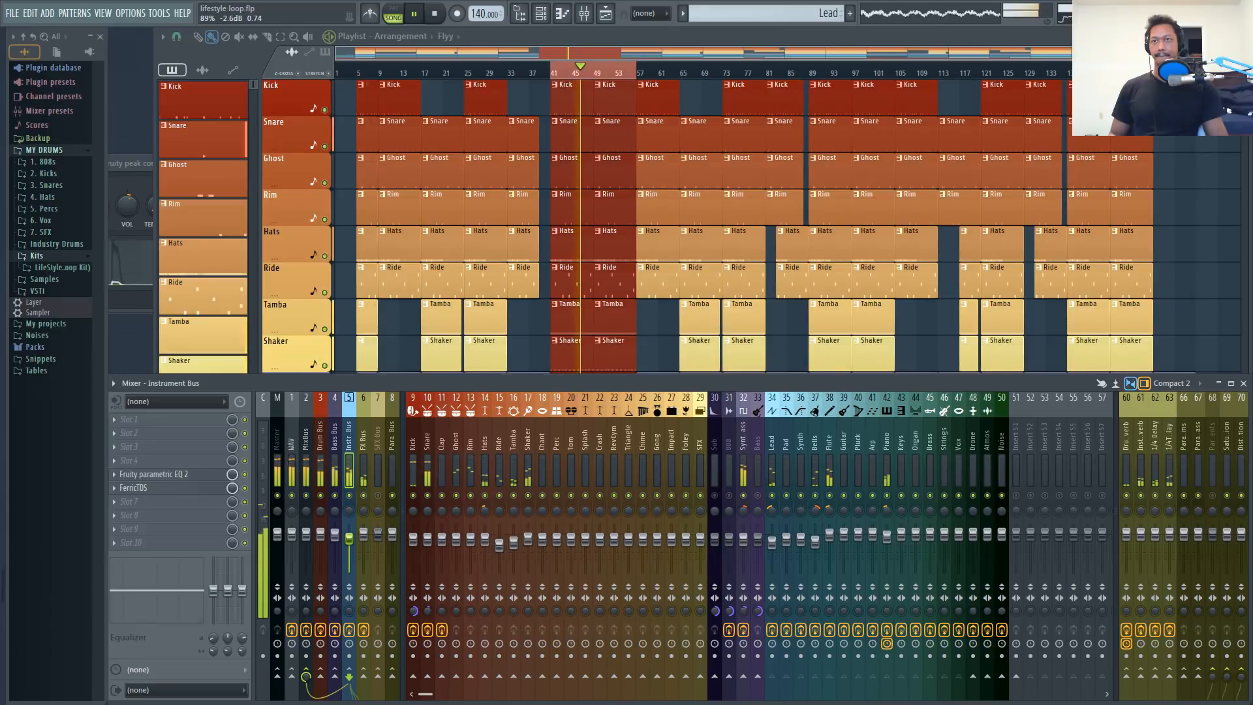
{"action": "key", "text": "space"}
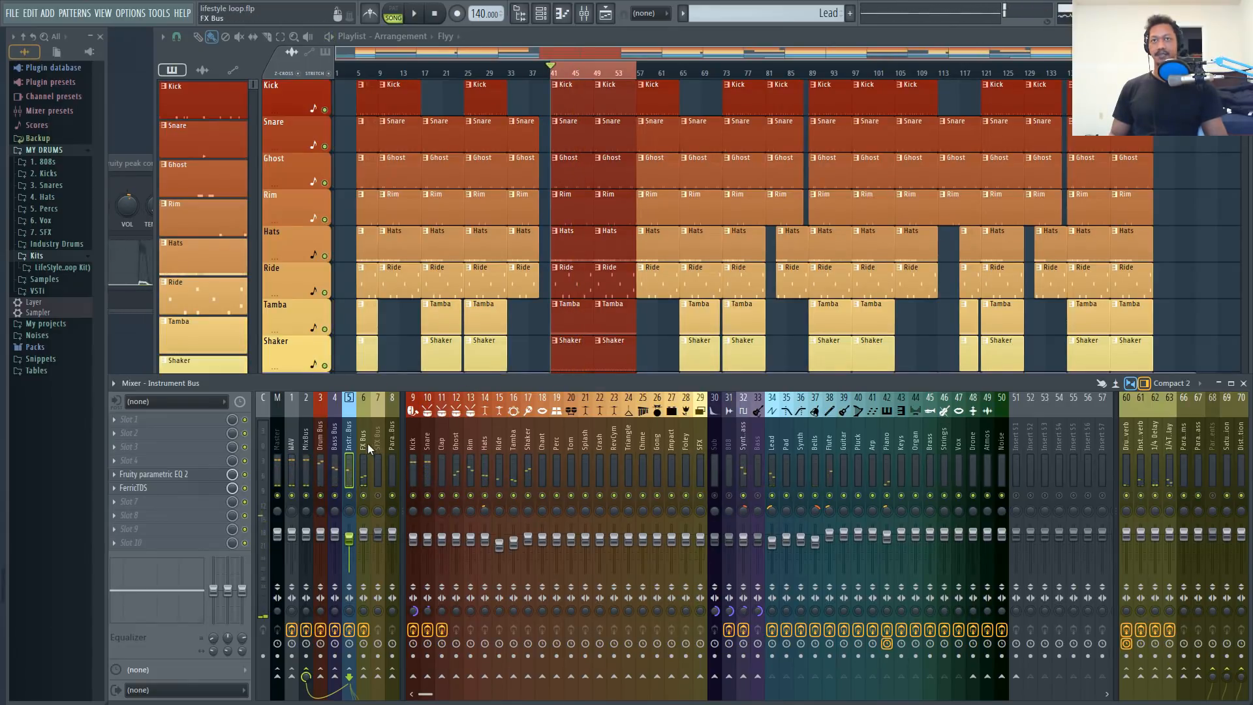
- Lower the high shelf of the FX Bus's Fruity Parametric EQ 2 further and adjust its bandwidth during playback
{"action": "left_click", "coordinate": [367, 444]}
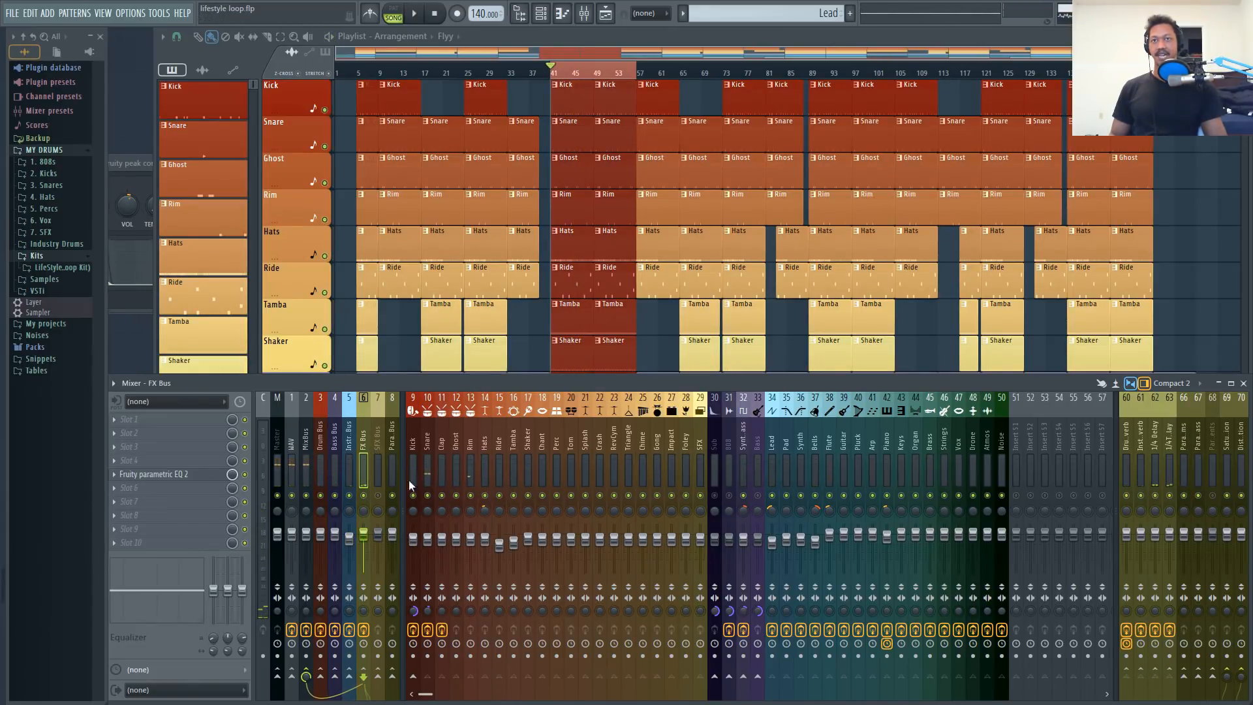
{"action": "left_click", "coordinate": [198, 476]}
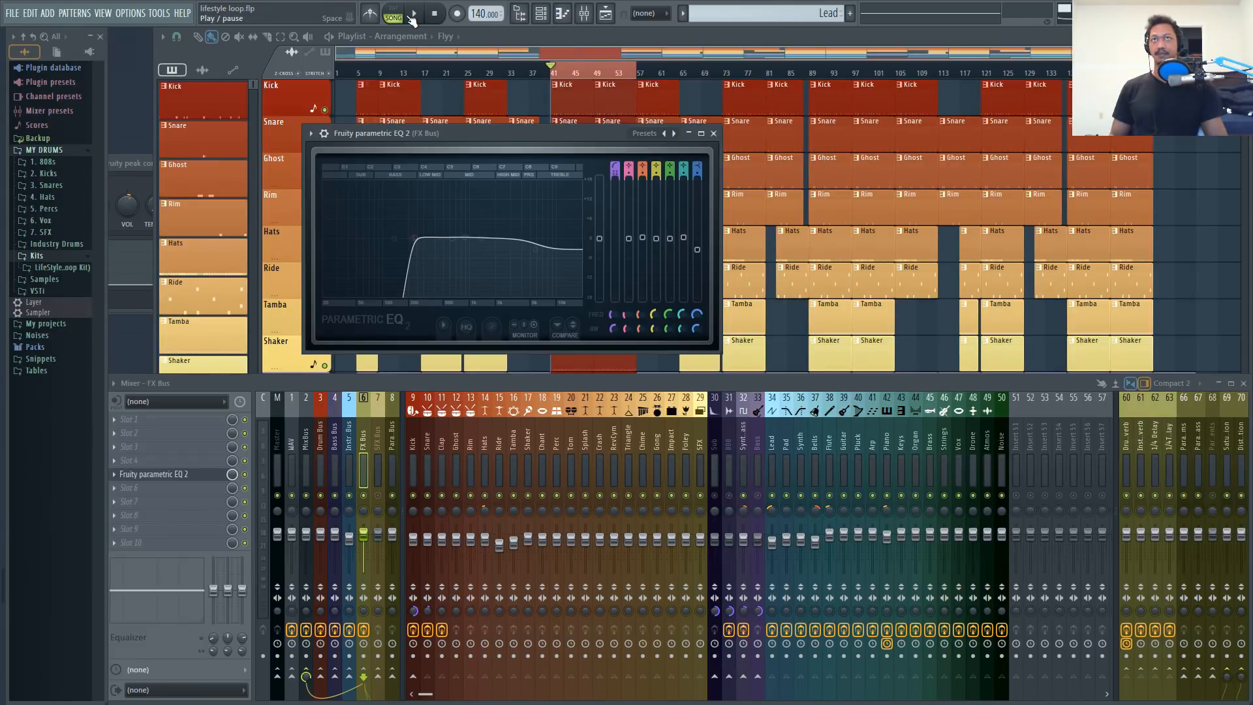
{"action": "left_click", "coordinate": [417, 15]}
{"action": "left_click_drag", "start_coordinate": [536, 249], "coordinate": [535, 258]}
{"action": "scroll", "coordinate": [537, 259], "scroll_direction": "down", "scroll_amount": 2}
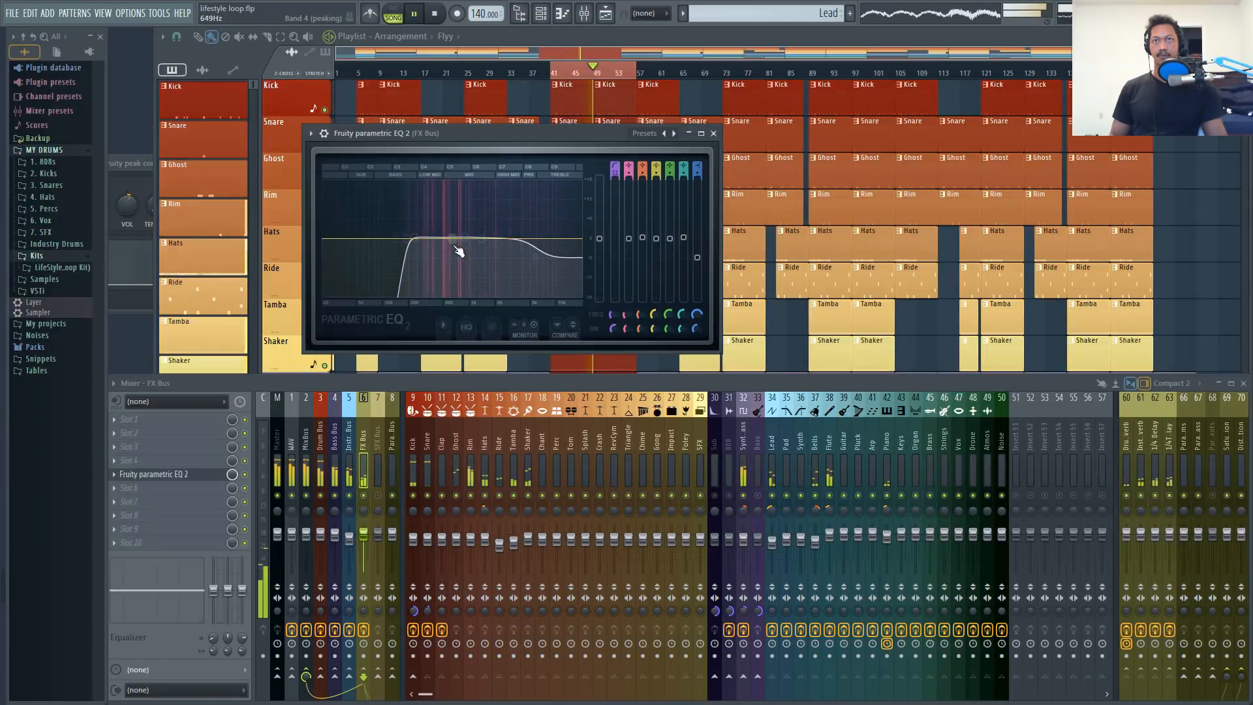
{"action": "left_click_drag", "start_coordinate": [453, 245], "coordinate": [497, 241]}
{"action": "right_click", "coordinate": [498, 240]}
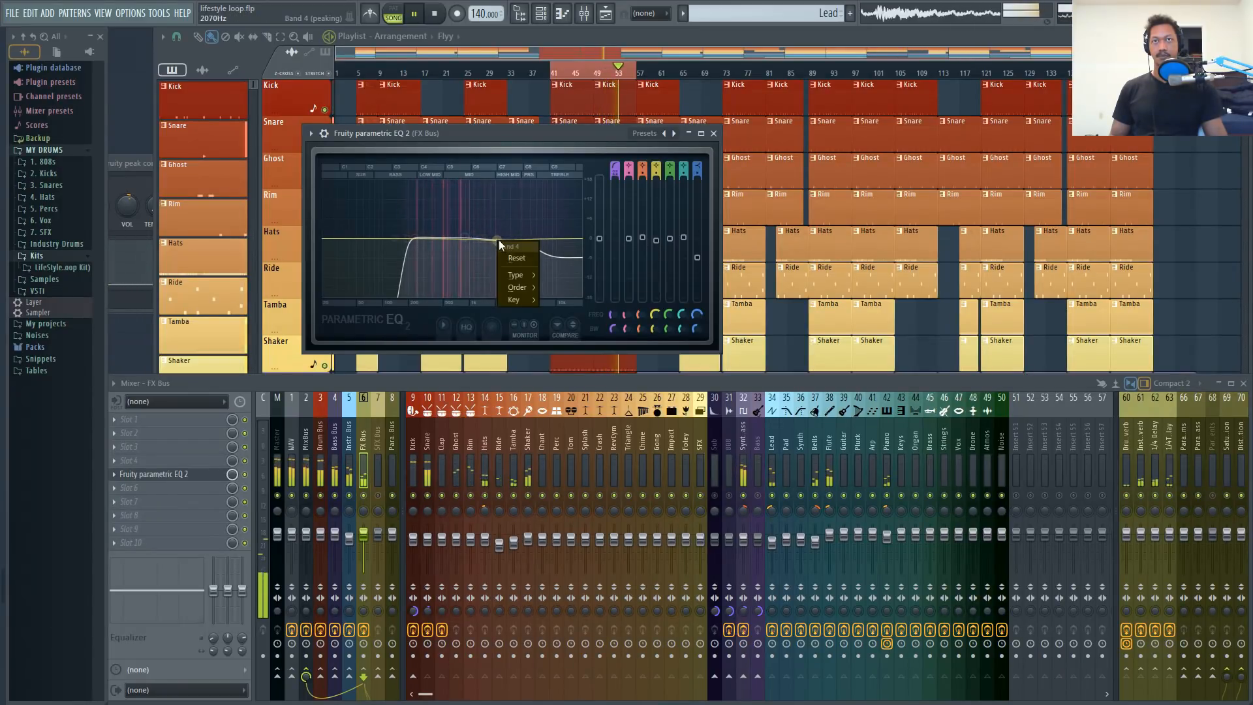
{"action": "left_click", "coordinate": [517, 259]}
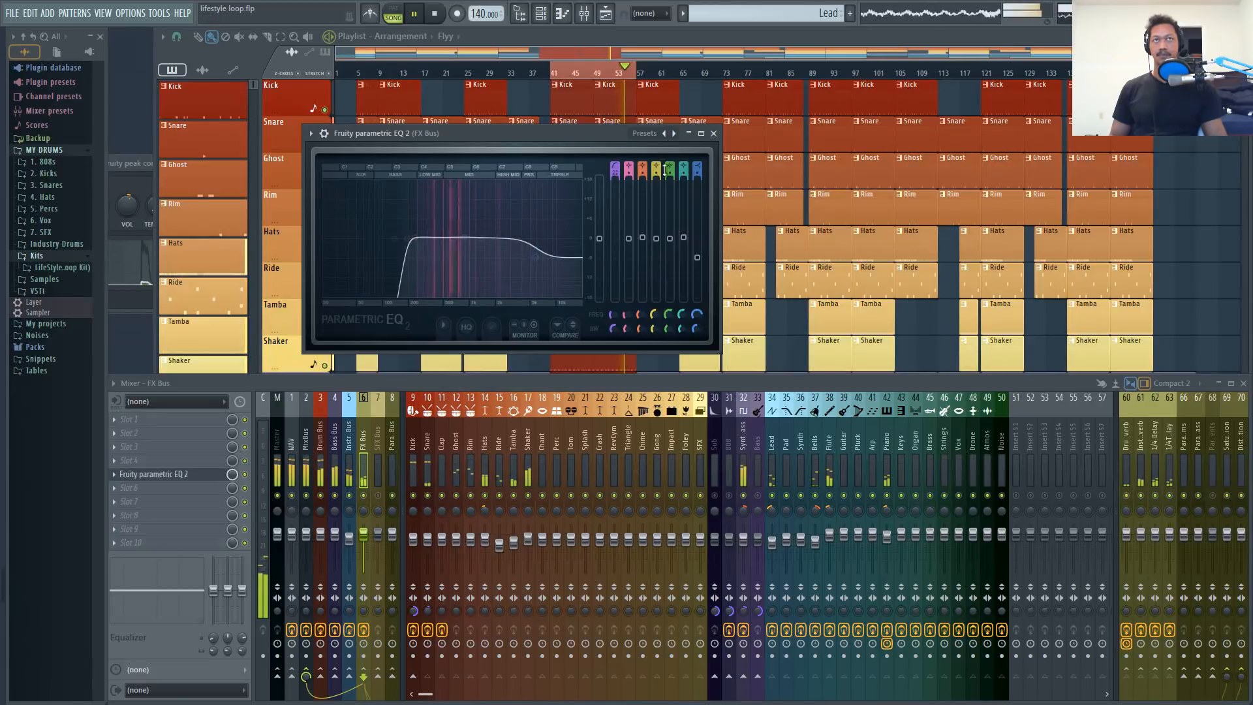
- Close the FX Bus EQ and load Imperfection after FerricTDS on the Instrument Bus
{"action": "left_click", "coordinate": [713, 133]}
{"action": "key", "text": "space"}
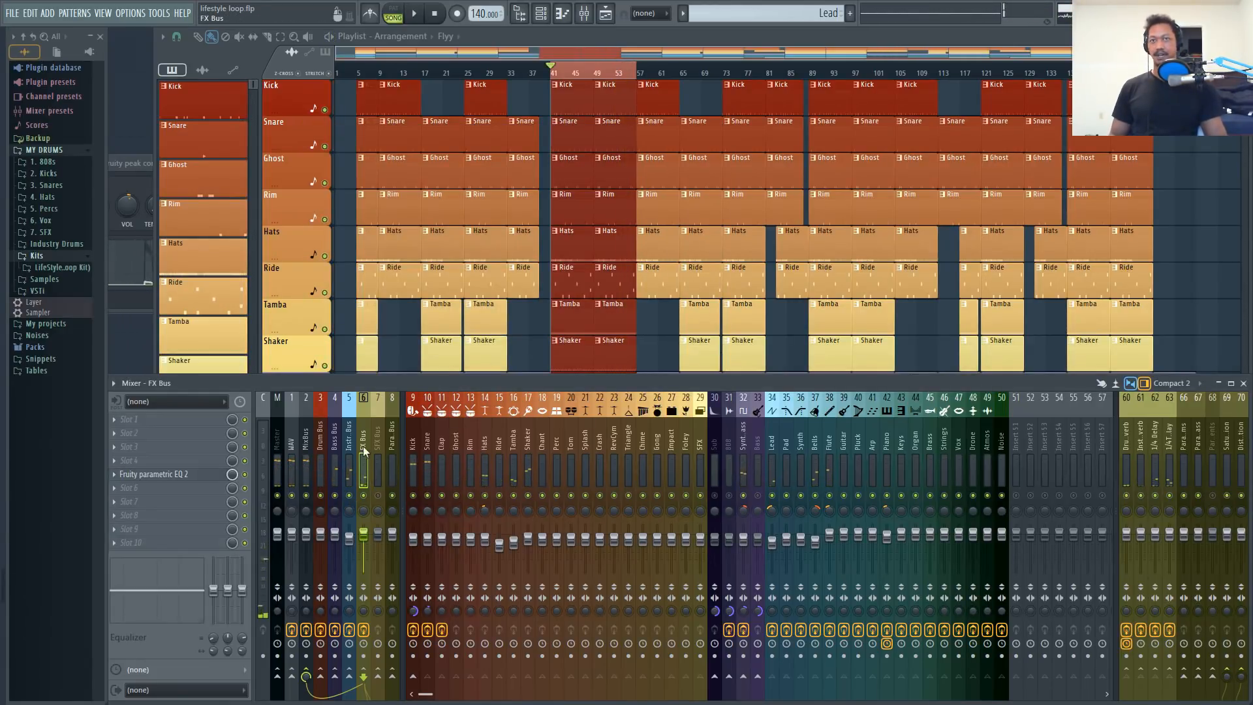
{"action": "left_click", "coordinate": [352, 451]}
{"action": "right_click", "coordinate": [120, 500]}
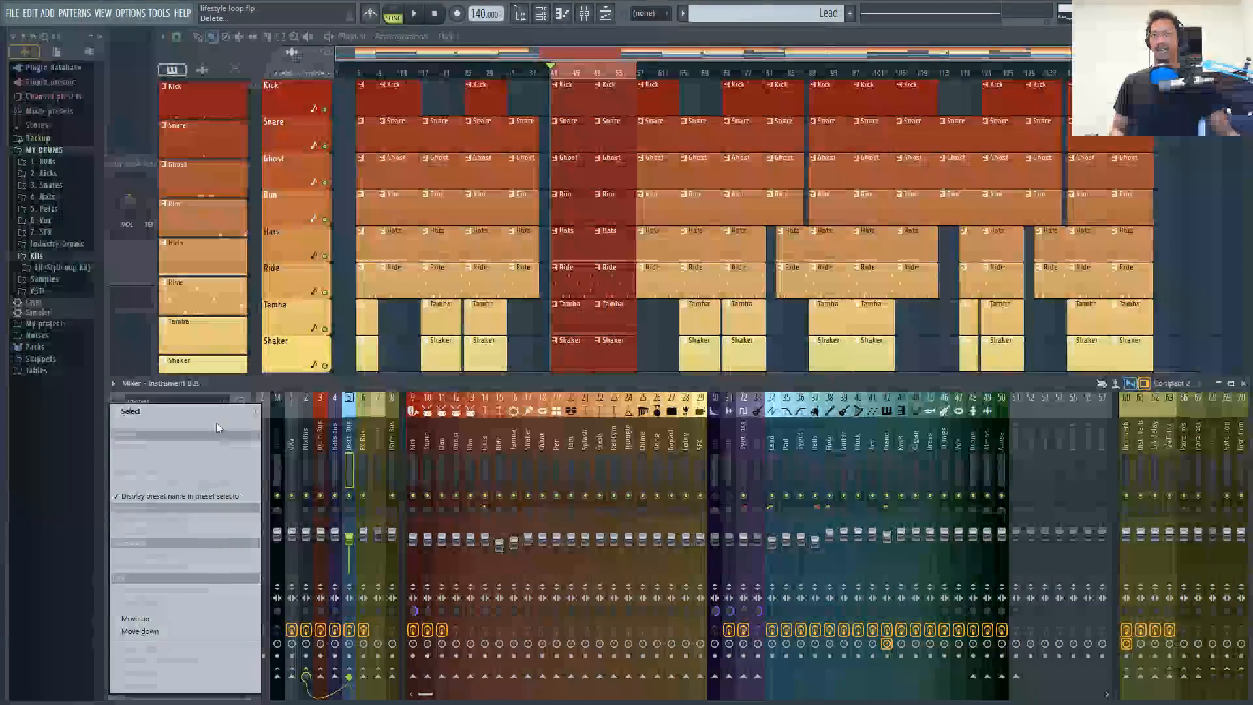
{"action": "mouse_move", "coordinate": [245, 409]}
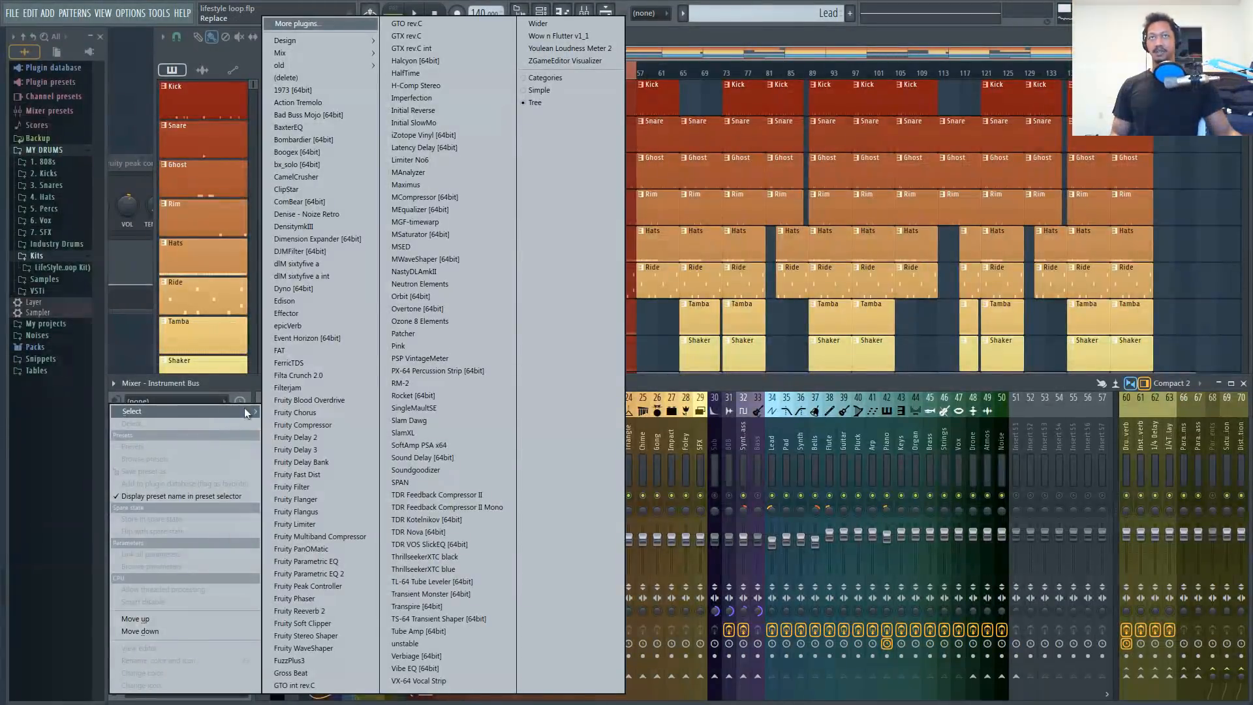
{"action": "left_click", "coordinate": [429, 97]}
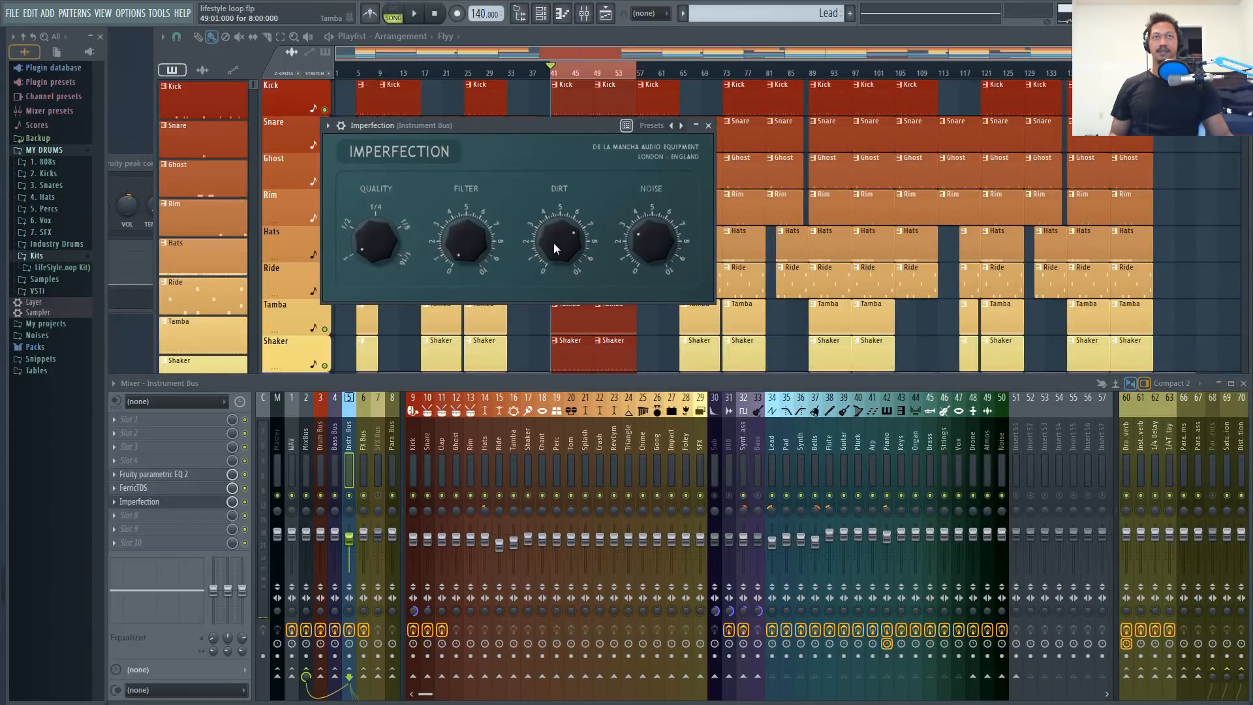
- Set Imperfection's quality to 2.00, dirt to 13.5 and noise to 8.32, and raise its filter while the loop plays
{"action": "left_click_drag", "start_coordinate": [555, 236], "coordinate": [552, 259]}
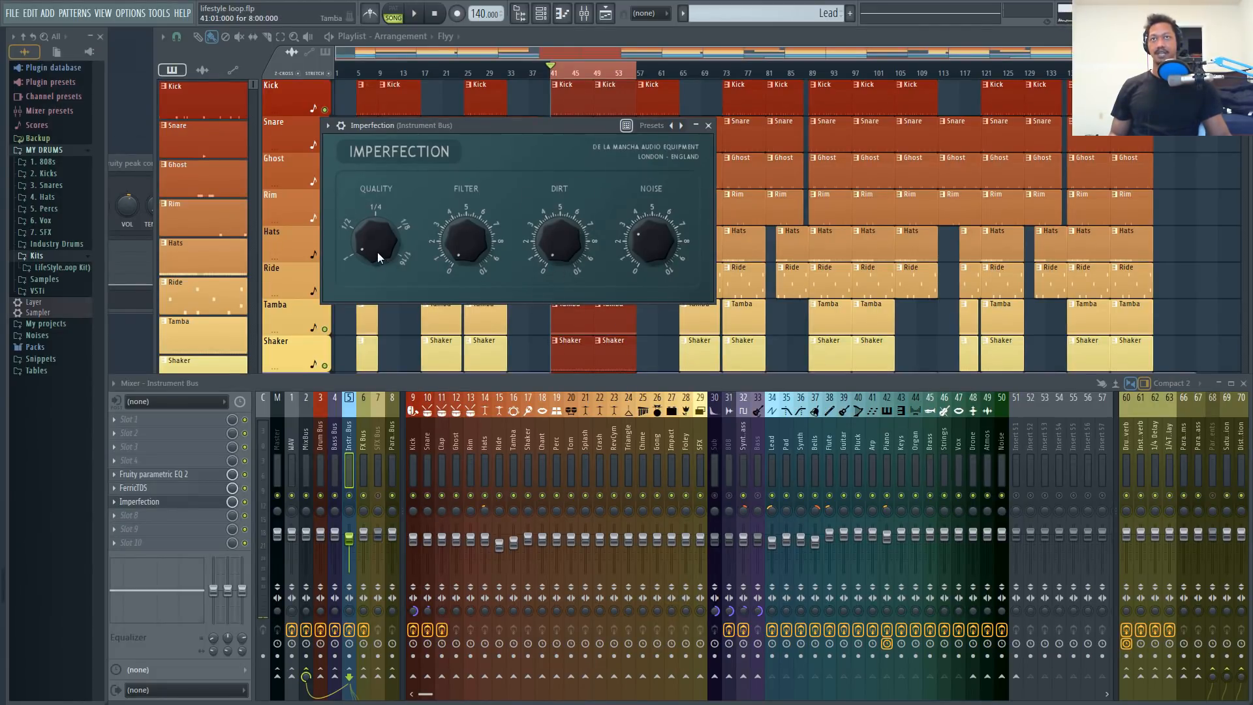
{"action": "left_click_drag", "start_coordinate": [377, 252], "coordinate": [372, 211]}
{"action": "left_click_drag", "start_coordinate": [371, 276], "coordinate": [373, 321]}
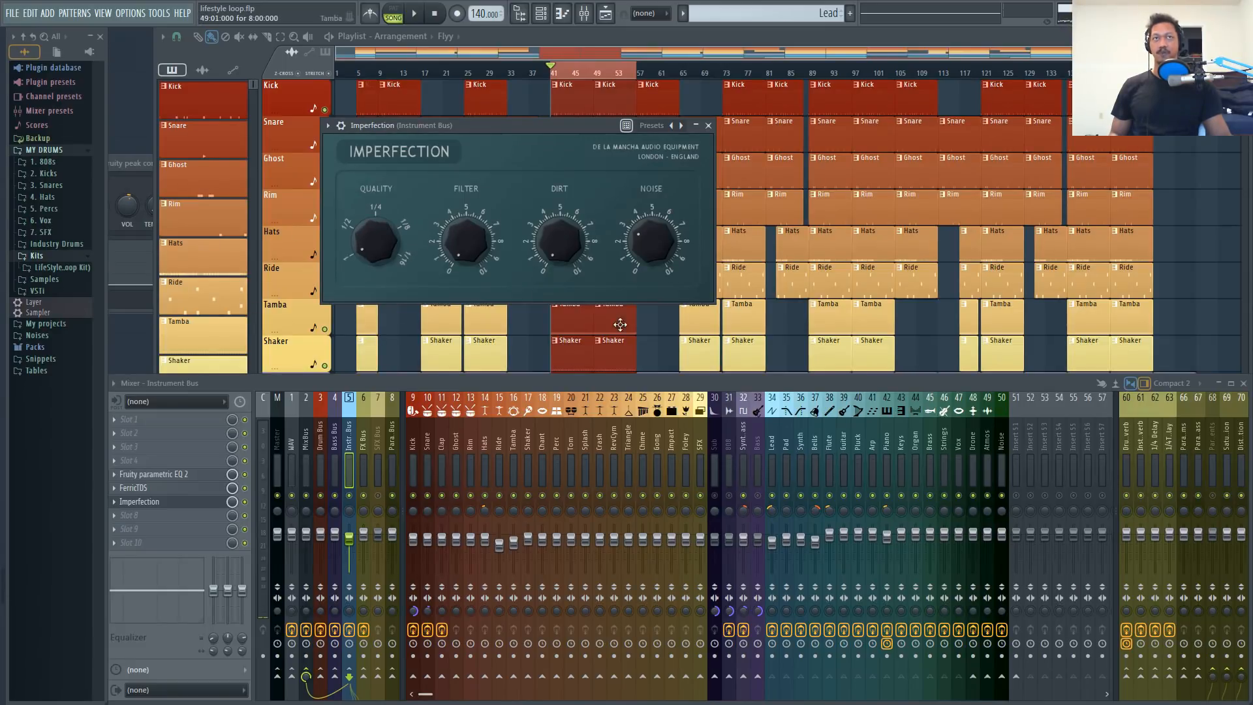
{"action": "left_click", "coordinate": [418, 16]}
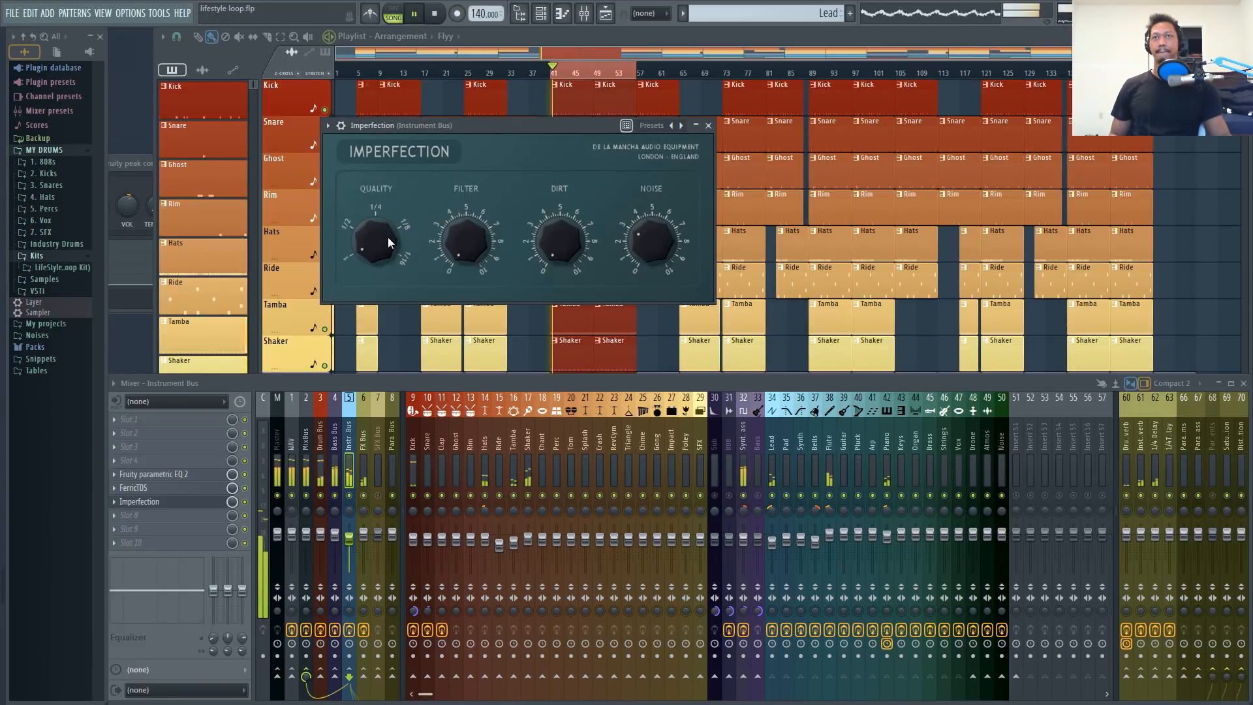
{"action": "mouse_move", "coordinate": [379, 241]}
{"action": "left_mouse_down"}
{"action": "mouse_move", "coordinate": [363, 210]}
{"action": "mouse_move", "coordinate": [370, 263]}
{"action": "left_mouse_up"}
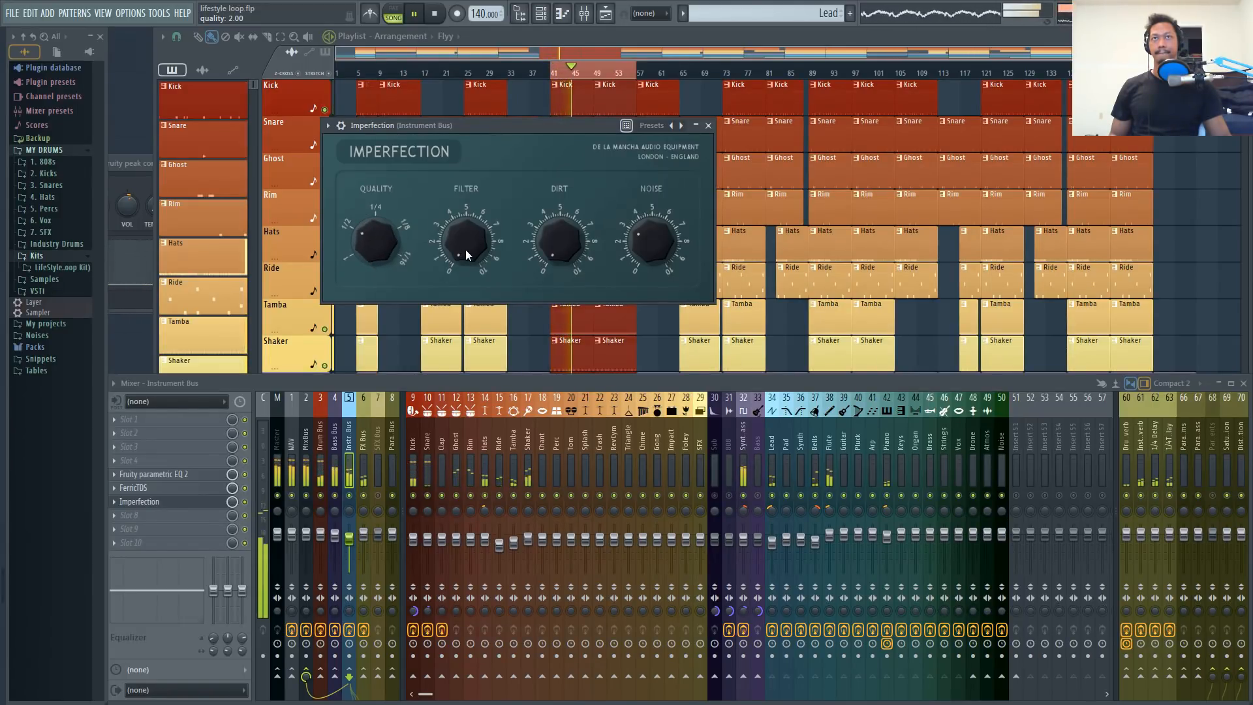
{"action": "left_click_drag", "start_coordinate": [465, 249], "coordinate": [457, 209]}
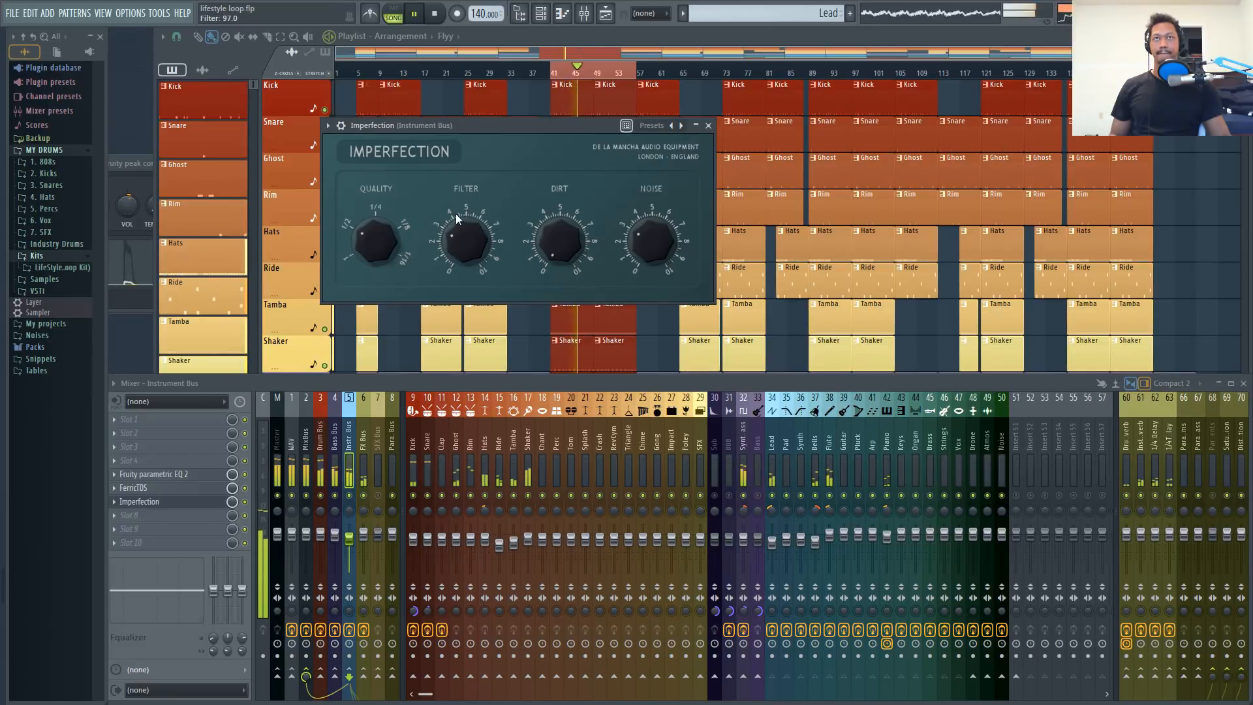
{"action": "mouse_move", "coordinate": [549, 248]}
{"action": "left_mouse_down"}
{"action": "mouse_move", "coordinate": [554, 214]}
{"action": "mouse_move", "coordinate": [550, 232]}
{"action": "left_mouse_up"}
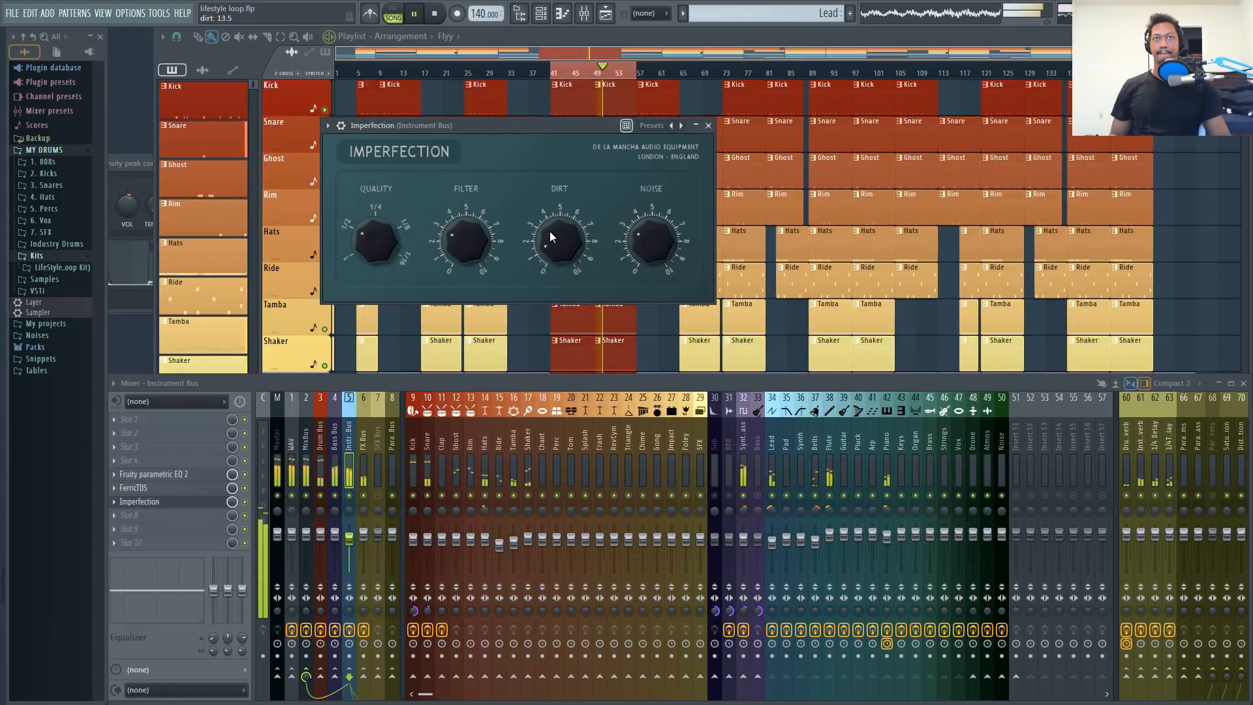
{"action": "left_click_drag", "start_coordinate": [652, 243], "coordinate": [685, 121]}
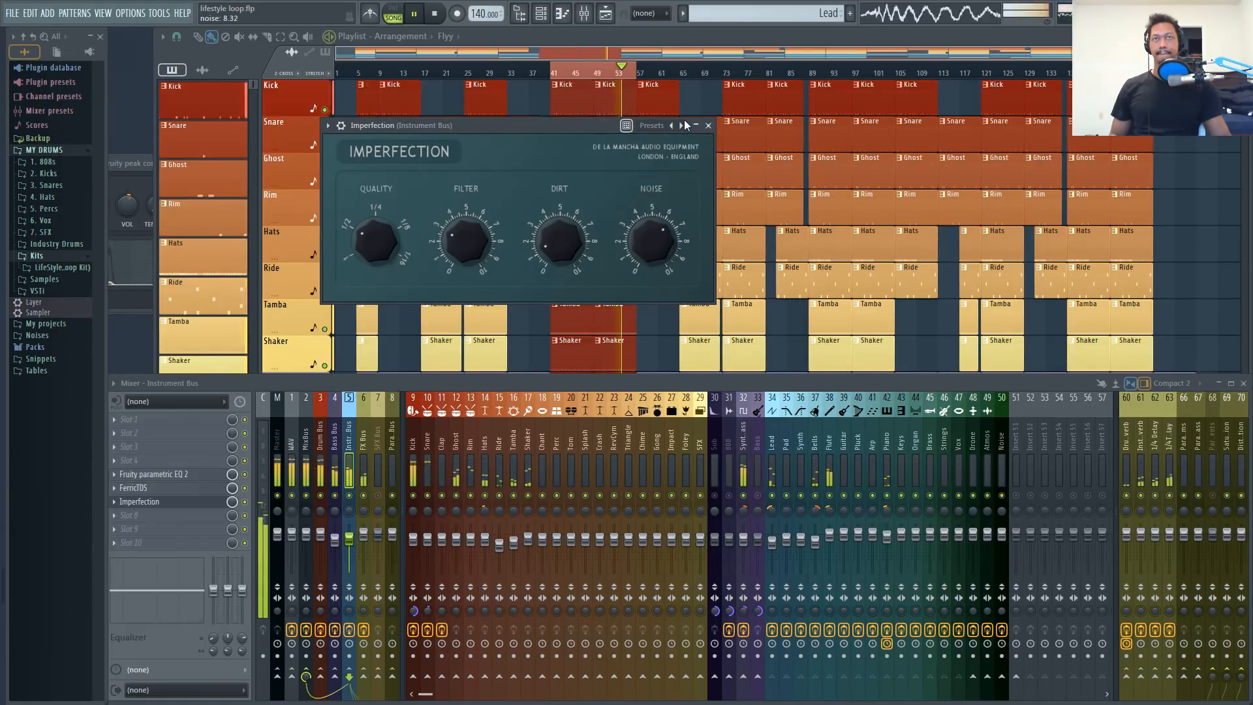
{"action": "left_click", "coordinate": [709, 126]}
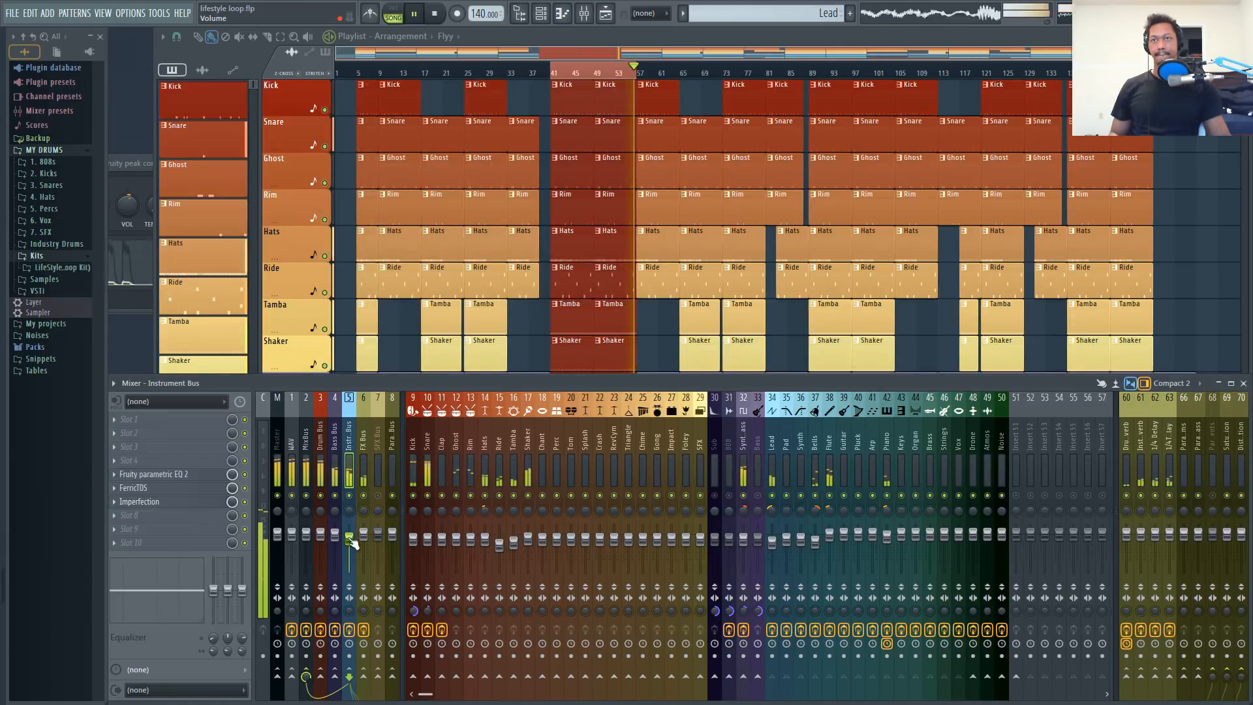
- Nudge the Instrument Bus volume down slightly and move its Fruity Parametric EQ 2 below Imperfection in the effect chain
{"action": "left_click_drag", "start_coordinate": [350, 539], "coordinate": [349, 540]}
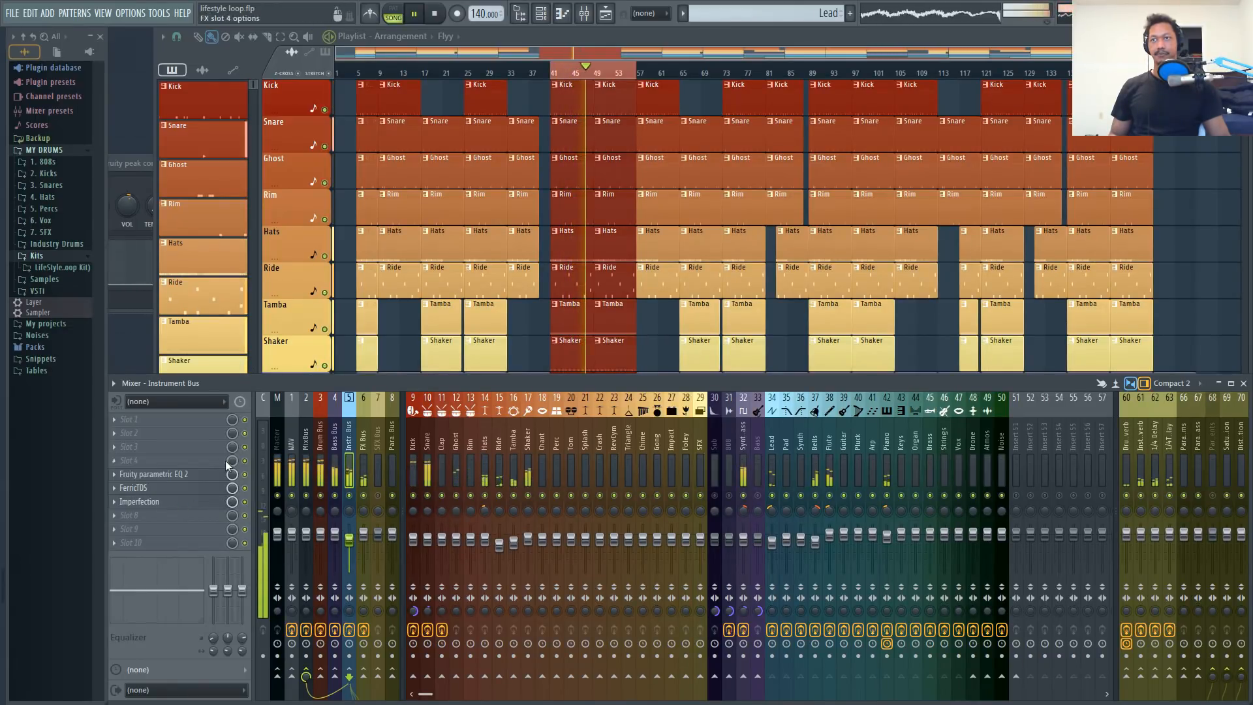
{"action": "left_click_drag", "start_coordinate": [216, 476], "coordinate": [215, 508]}
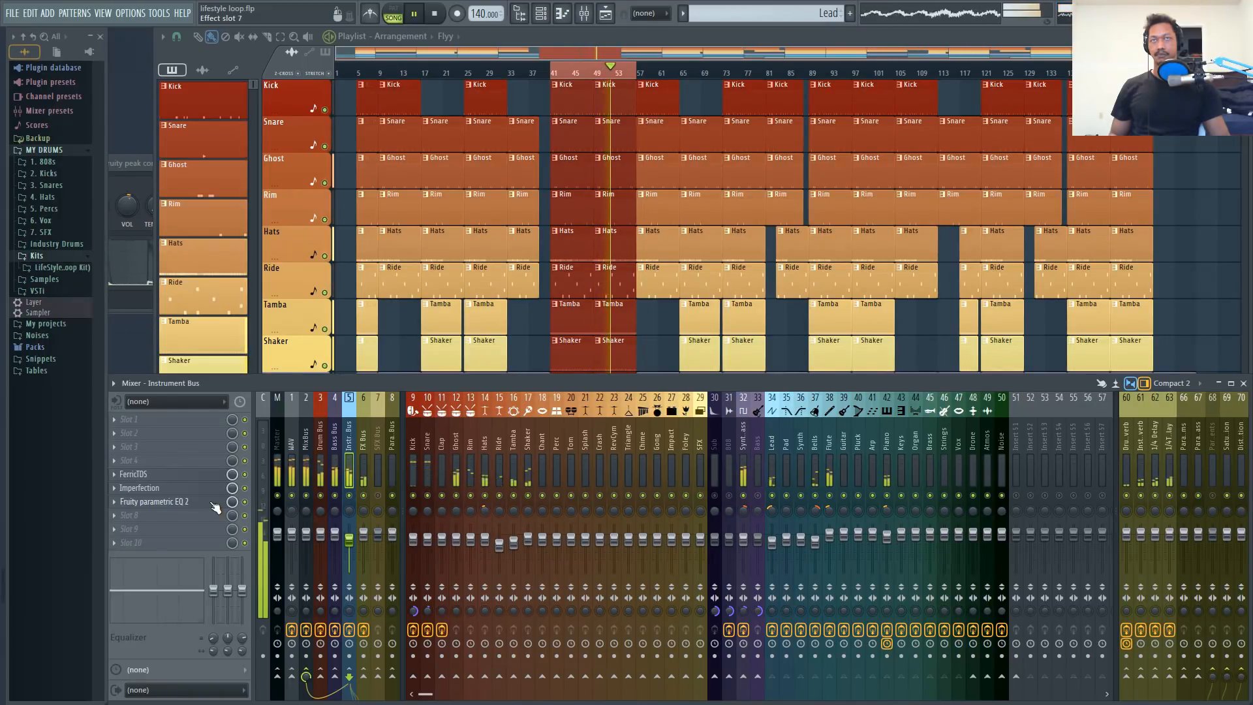
{"action": "left_click", "coordinate": [441, 23]}
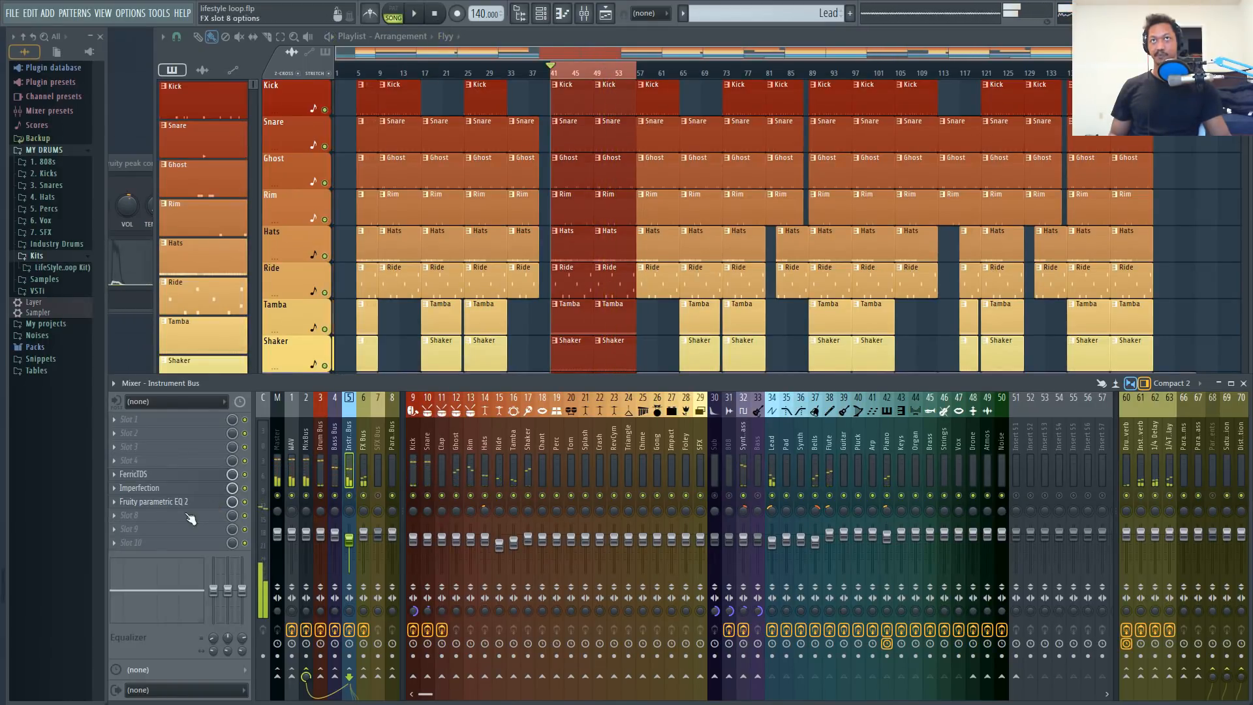
{"action": "left_click", "coordinate": [139, 488]}
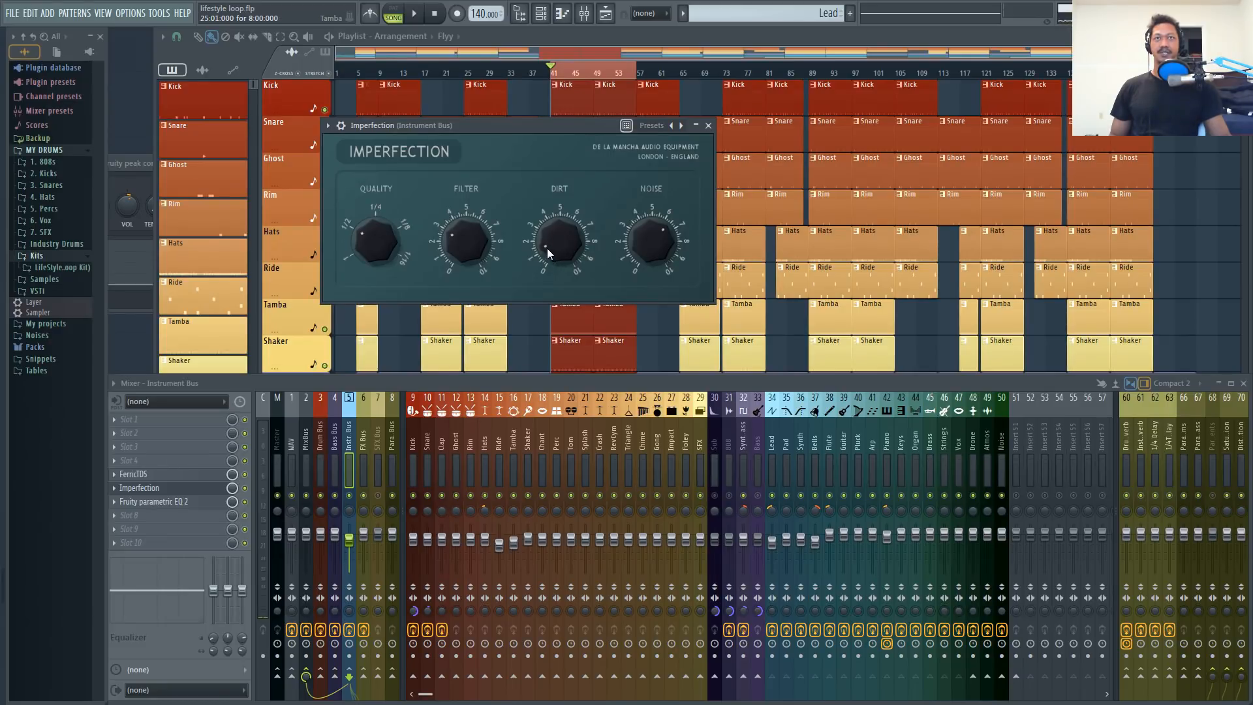
{"action": "left_click", "coordinate": [708, 126]}
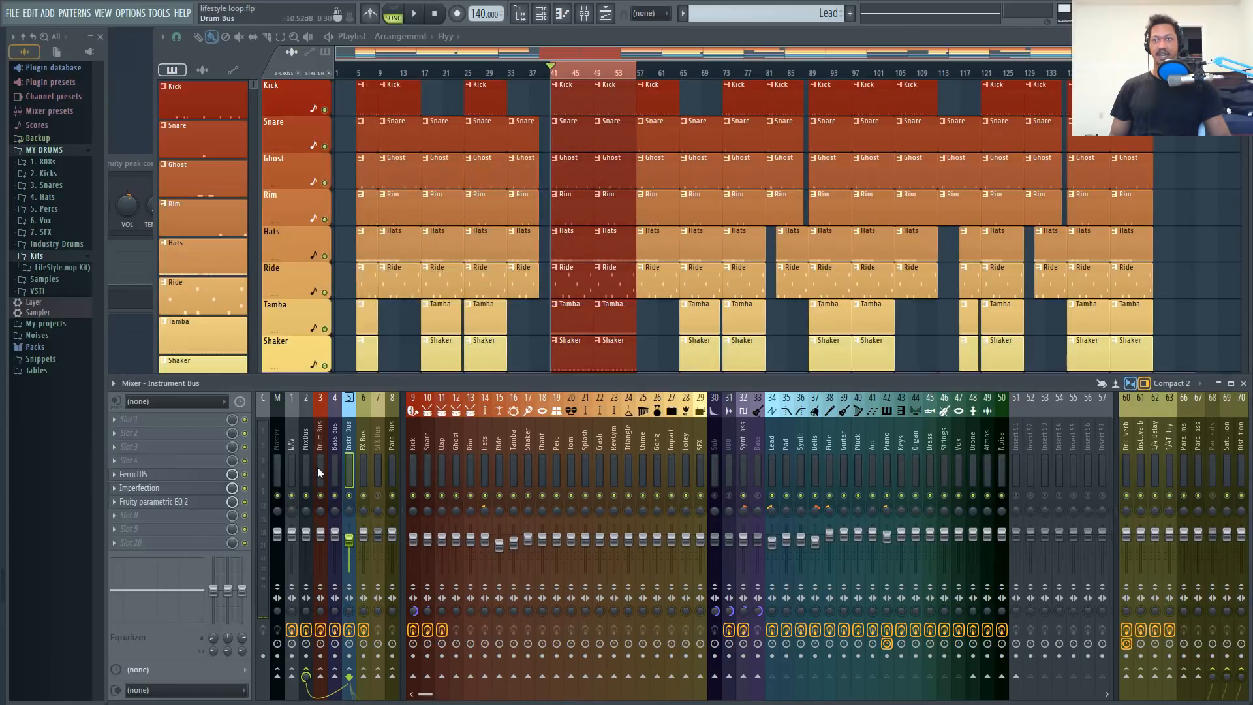
- Review the settings of Imperfection and Fruity Parametric EQ 2 on the Instrument Bus
{"action": "left_click", "coordinate": [174, 503]}
{"action": "left_click", "coordinate": [173, 503]}
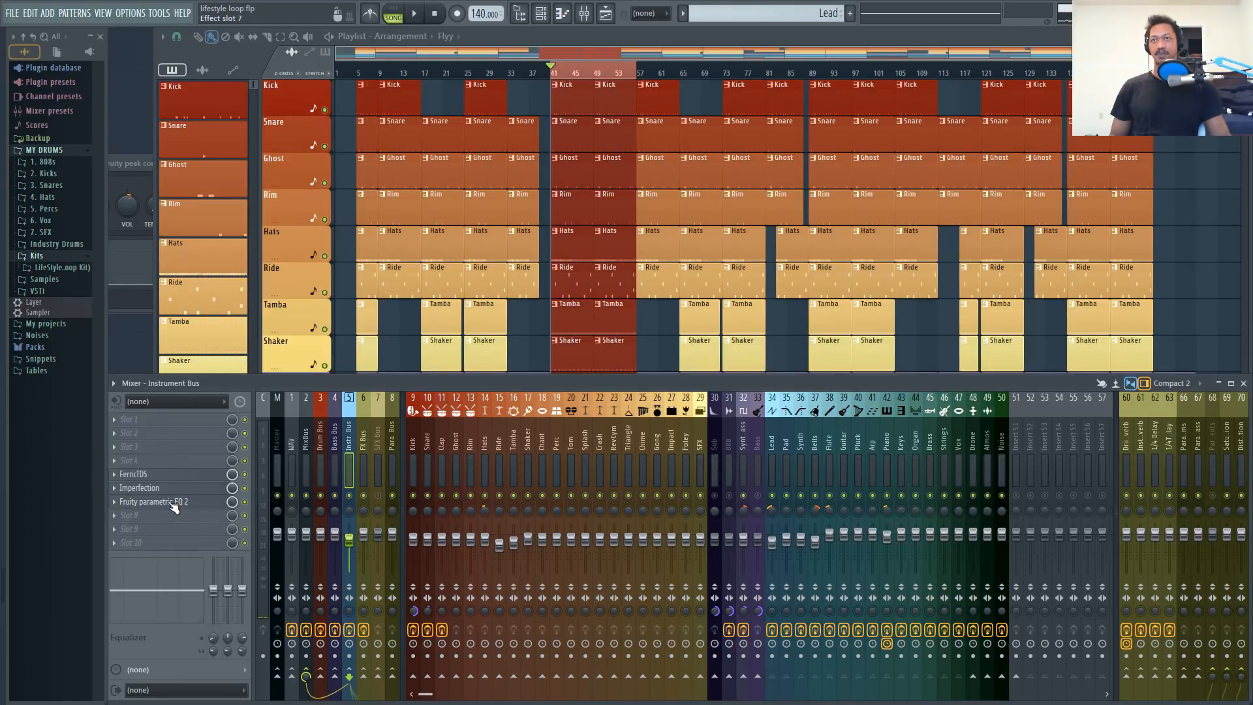
{"action": "left_click", "coordinate": [163, 495]}
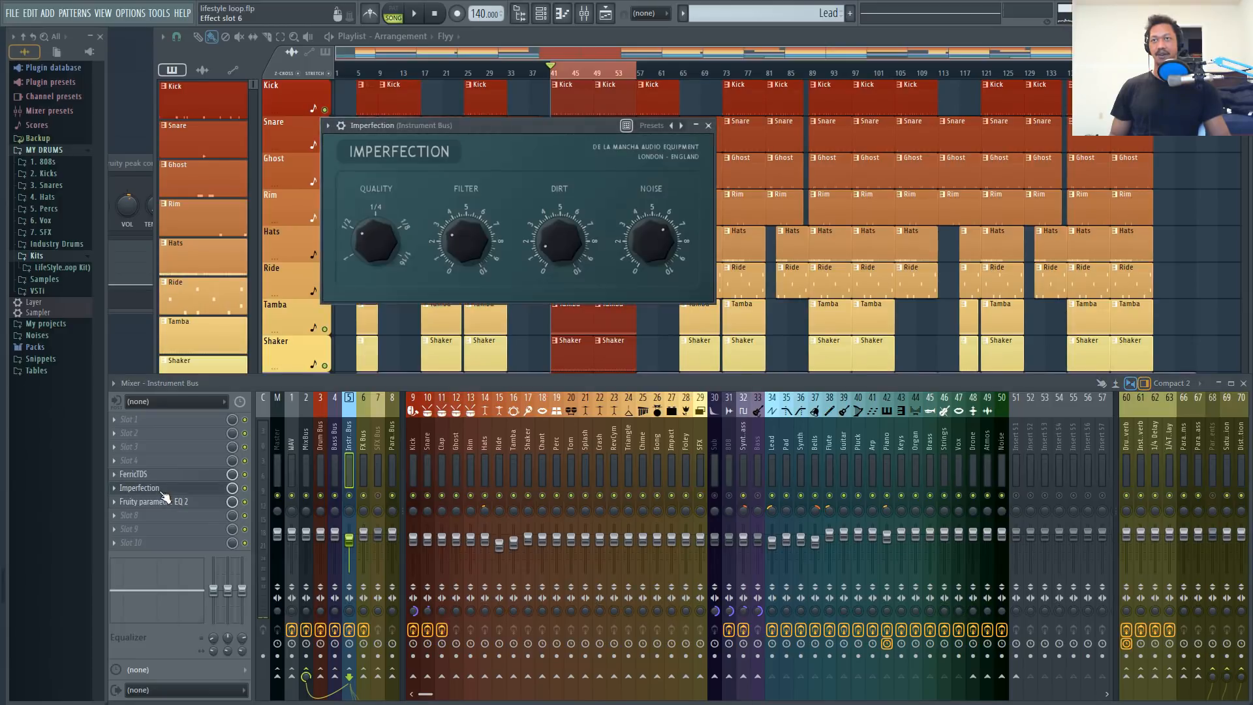
{"action": "left_click", "coordinate": [163, 495]}
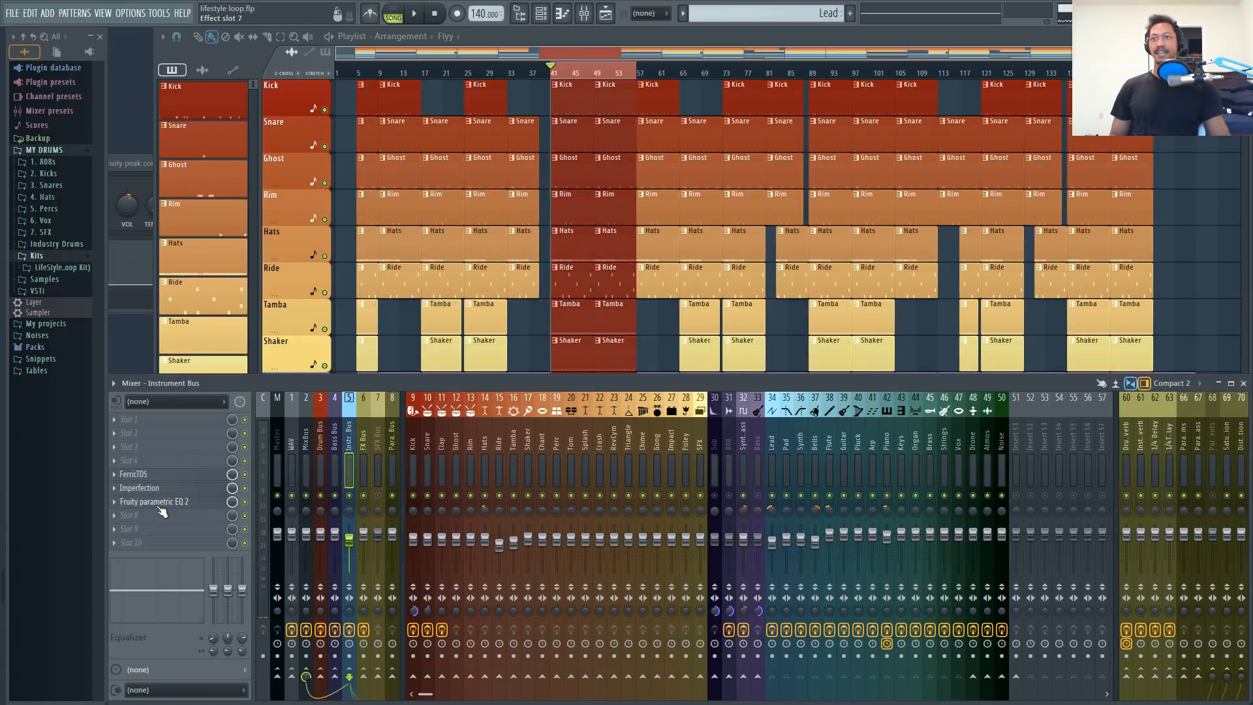
{"action": "left_click", "coordinate": [161, 509]}
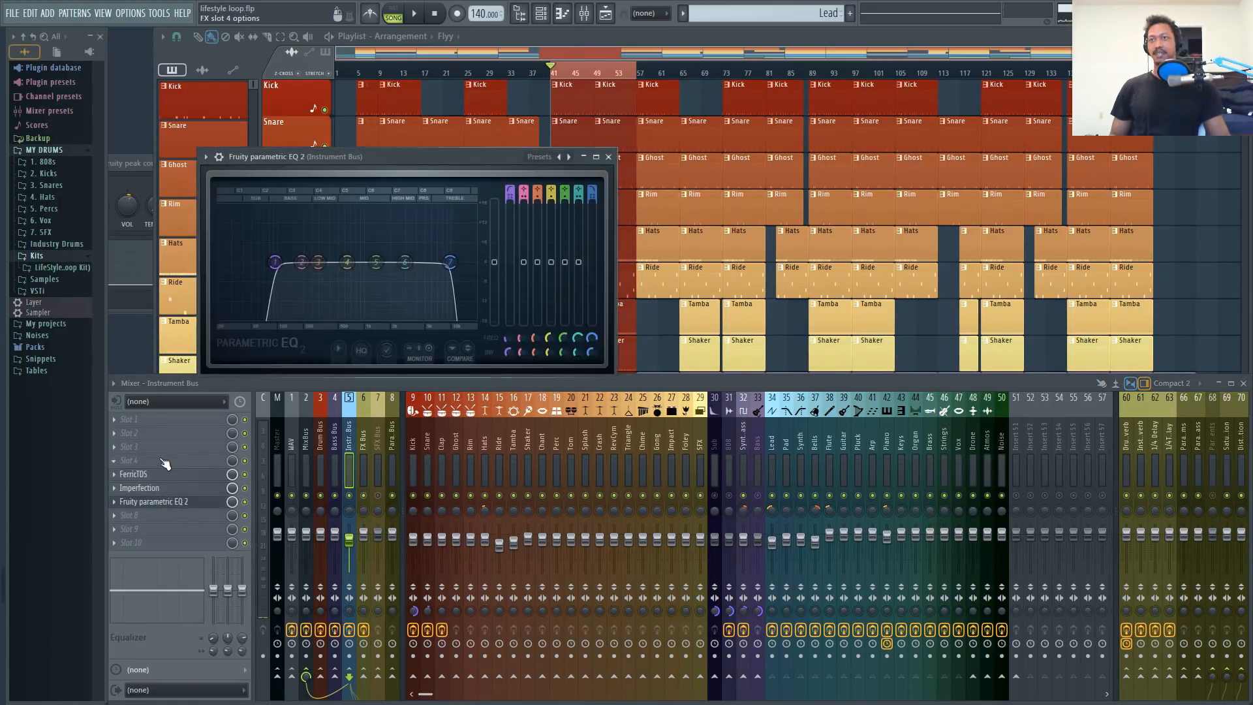
{"action": "left_click", "coordinate": [159, 458]}
{"action": "left_click", "coordinate": [205, 382]}
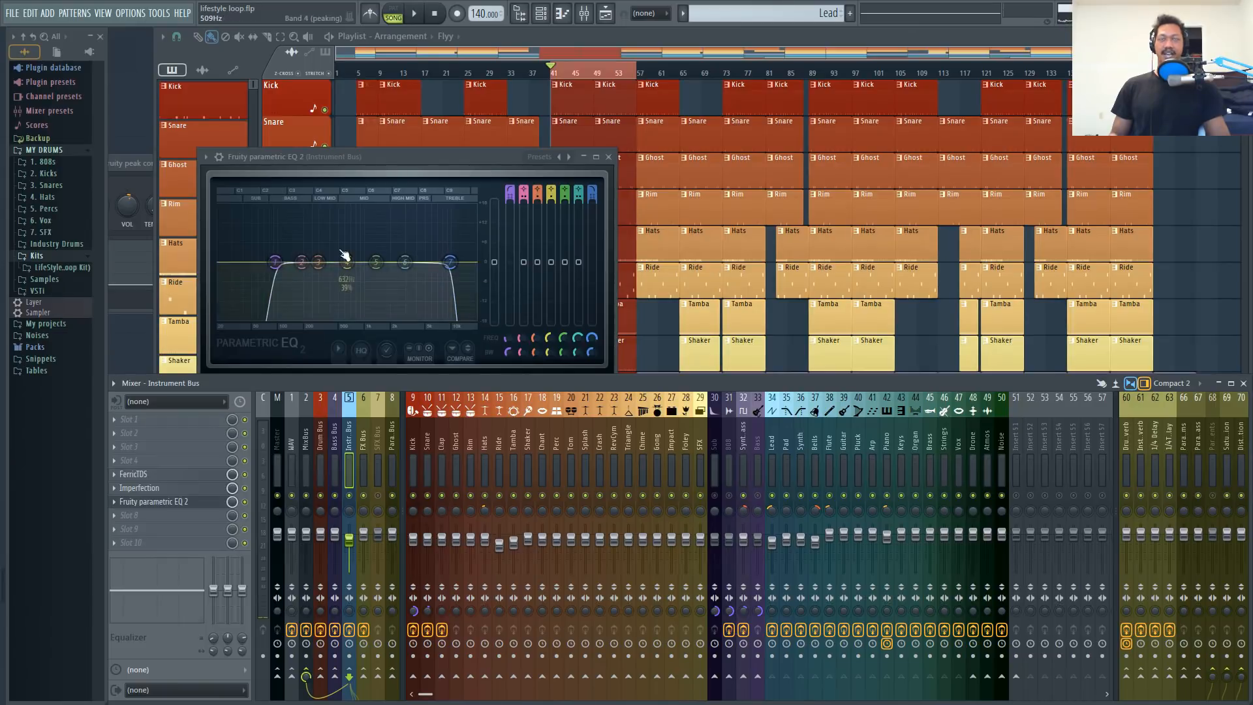
{"action": "left_click", "coordinate": [167, 504]}
{"action": "left_click", "coordinate": [167, 504]}
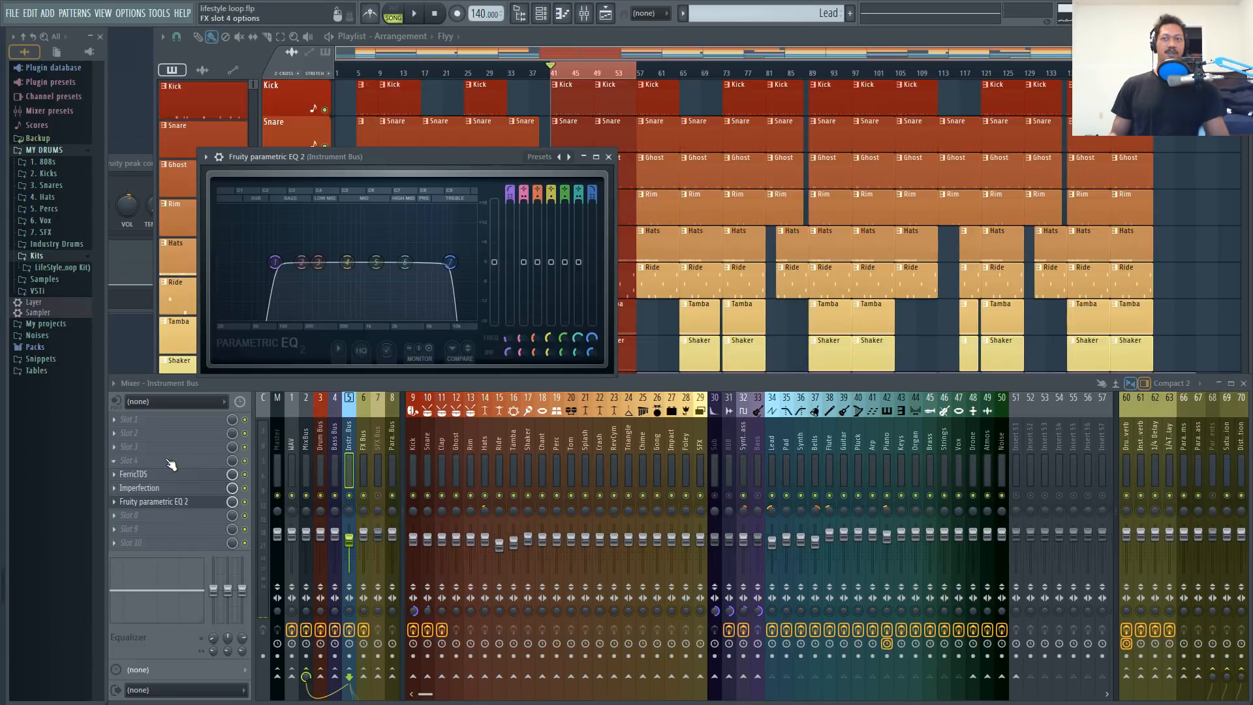
- Open the Orbit transient designer on the Drum Bus and place its window over the playlist
{"action": "left_click", "coordinate": [322, 451]}
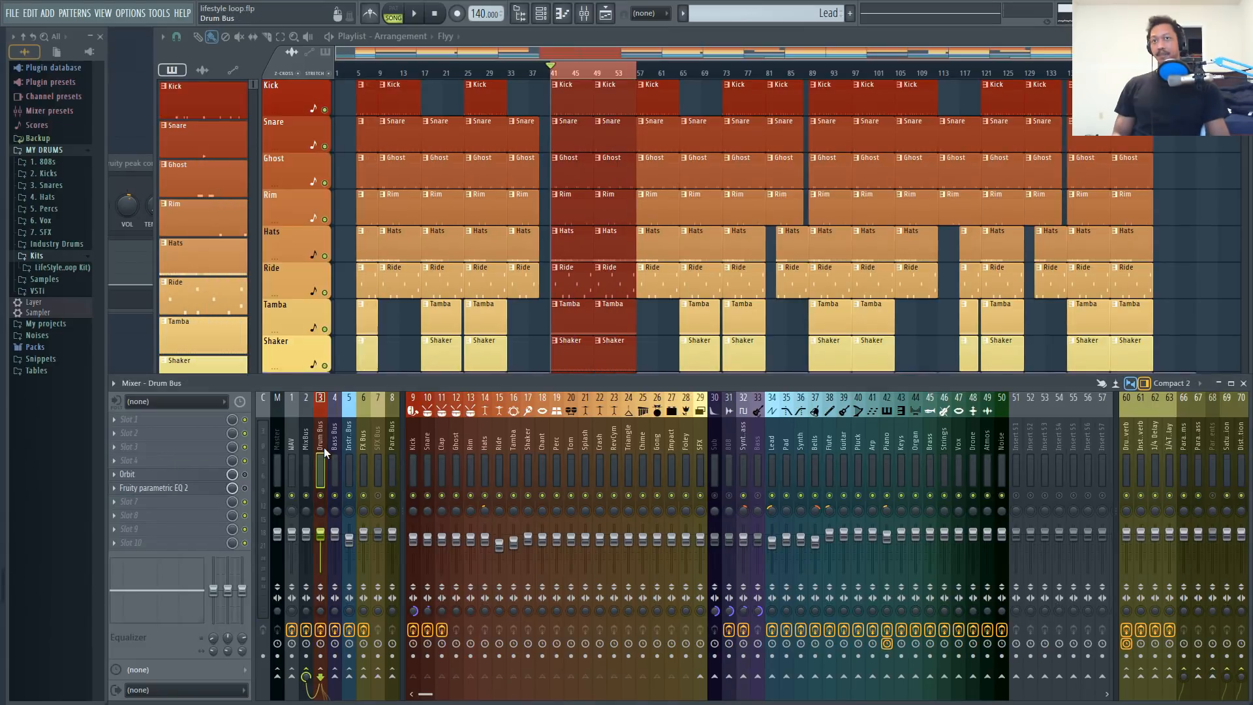
{"action": "left_click", "coordinate": [169, 476]}
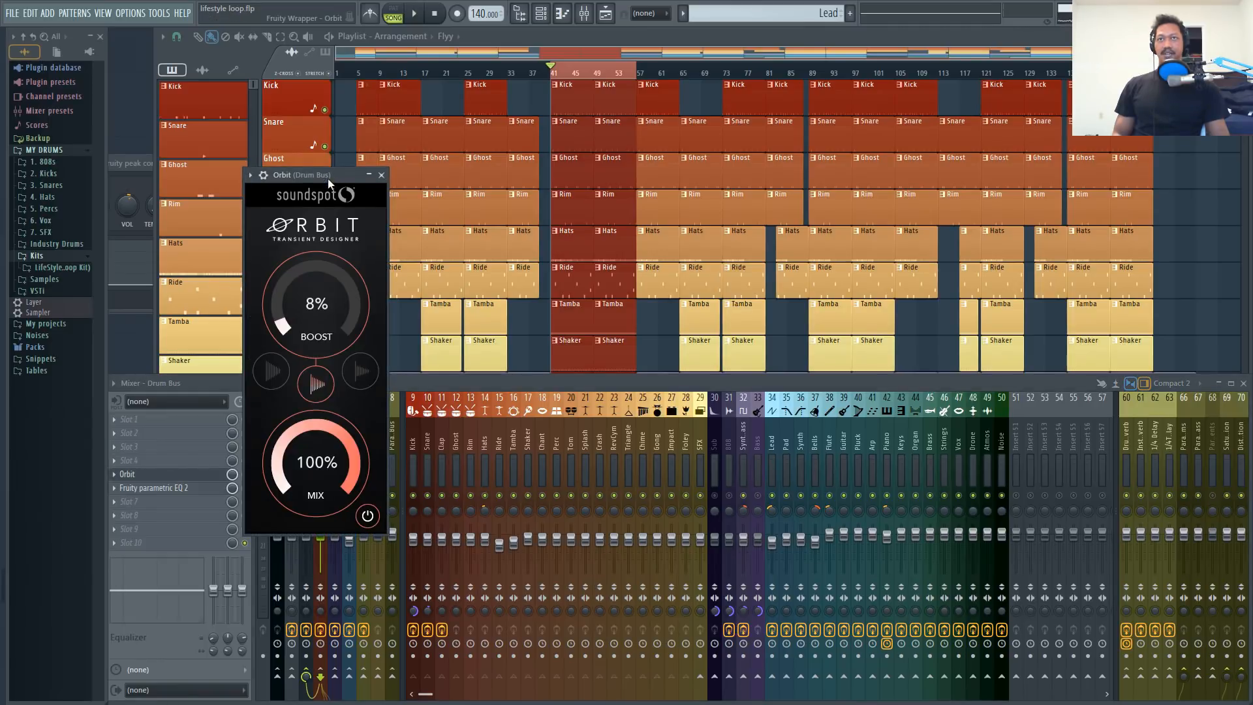
{"action": "left_click_drag", "start_coordinate": [328, 178], "coordinate": [489, 109]}
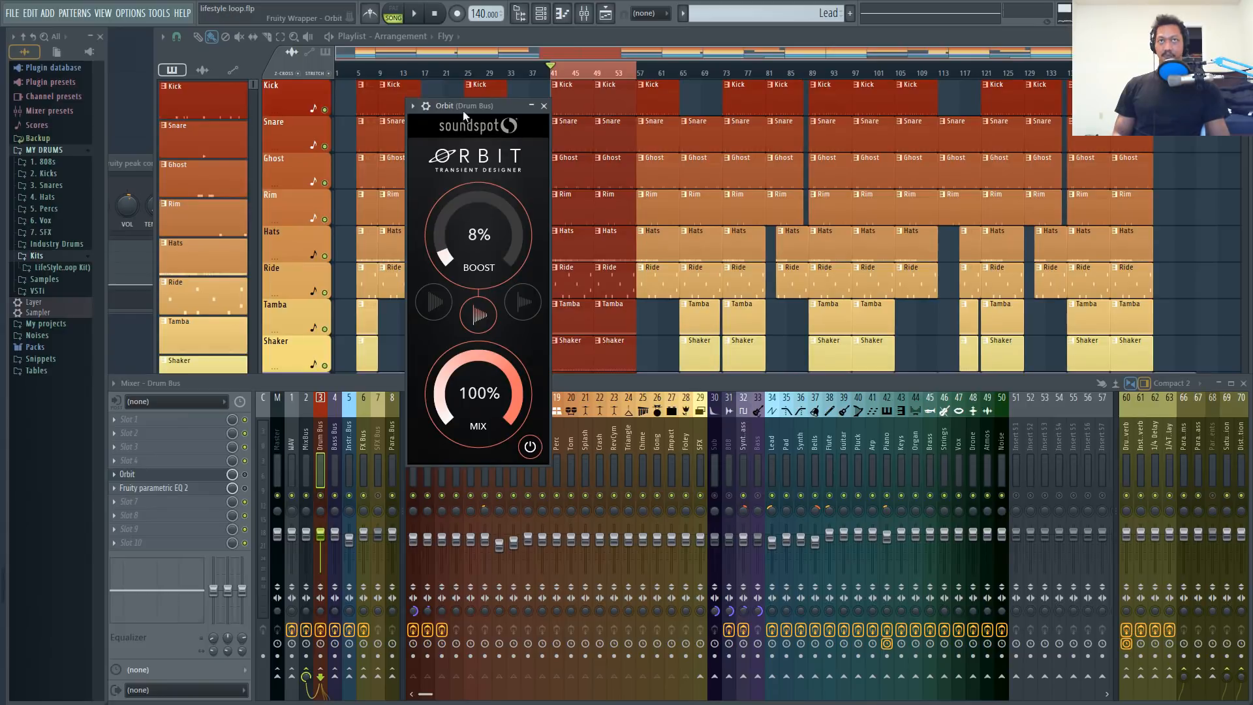
{"action": "left_click_drag", "start_coordinate": [467, 108], "coordinate": [418, 117]}
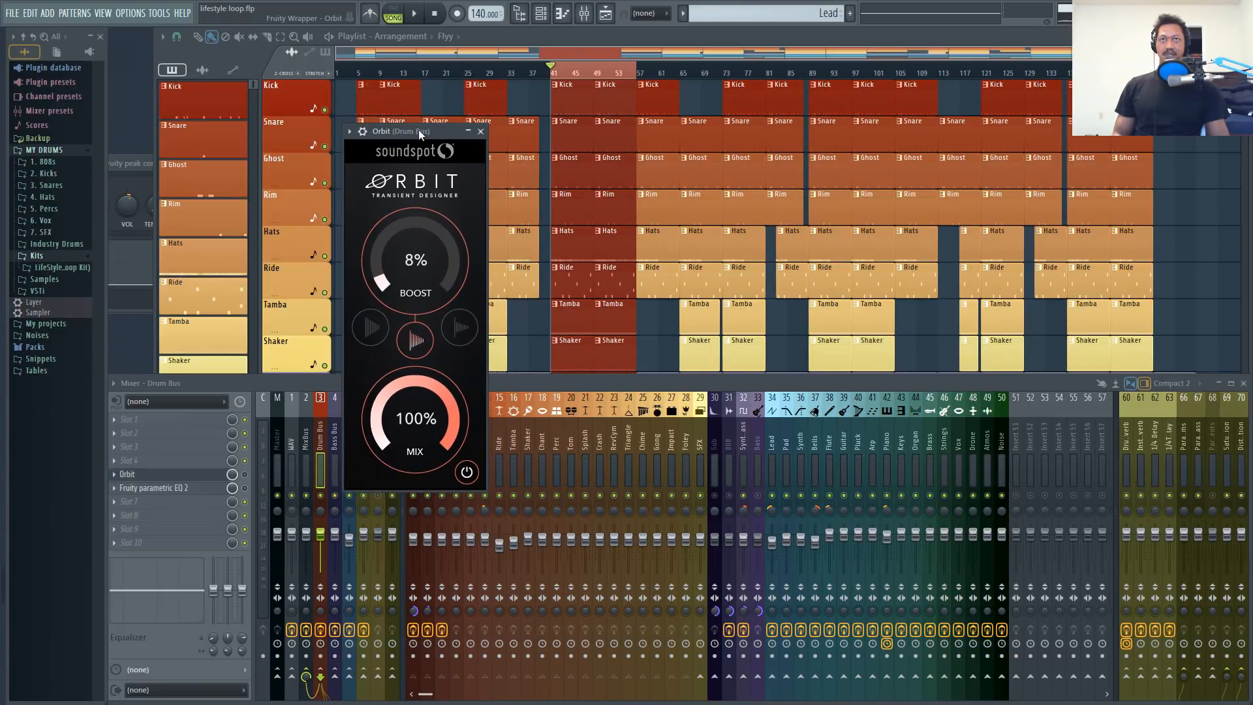
{"action": "mouse_move", "coordinate": [419, 129]}
{"action": "left_mouse_down"}
{"action": "mouse_move", "coordinate": [446, 125]}
{"action": "mouse_move", "coordinate": [425, 122]}
{"action": "left_mouse_up"}
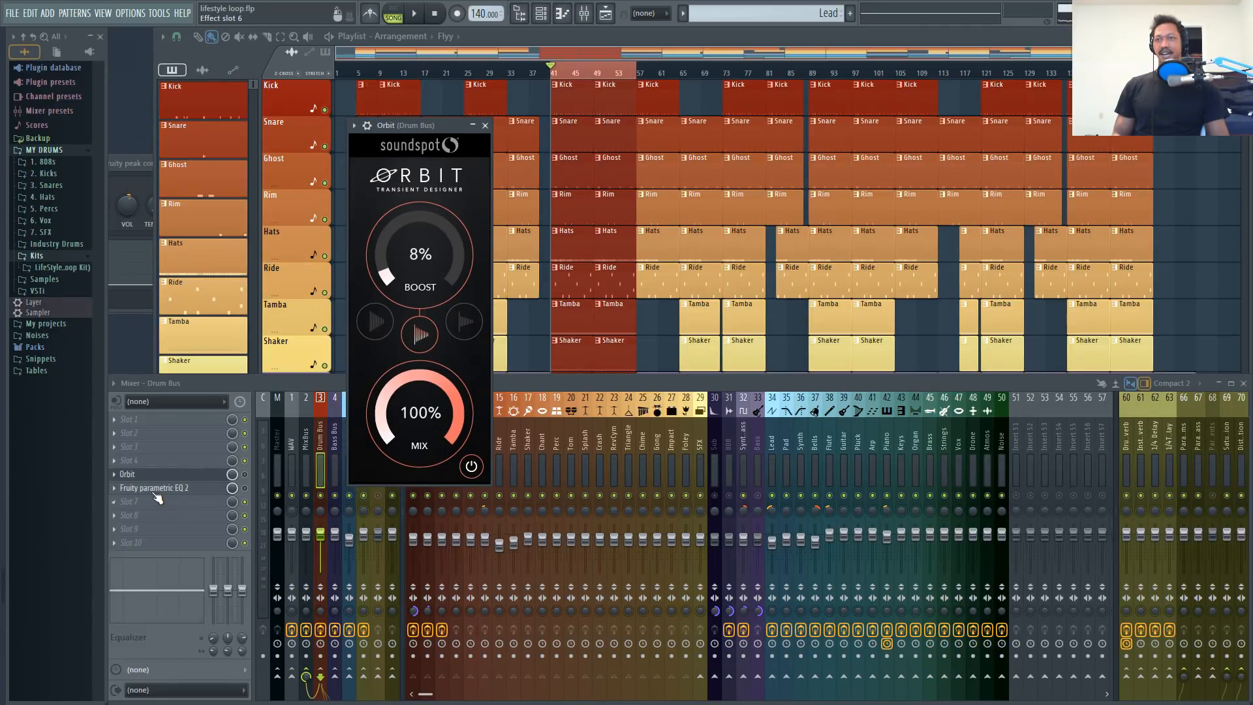
- Try inserting the Transpire transient processor between Orbit and Fruity Parametric EQ 2 on the Drum Bus
{"action": "left_click_drag", "start_coordinate": [156, 498], "coordinate": [158, 507]}
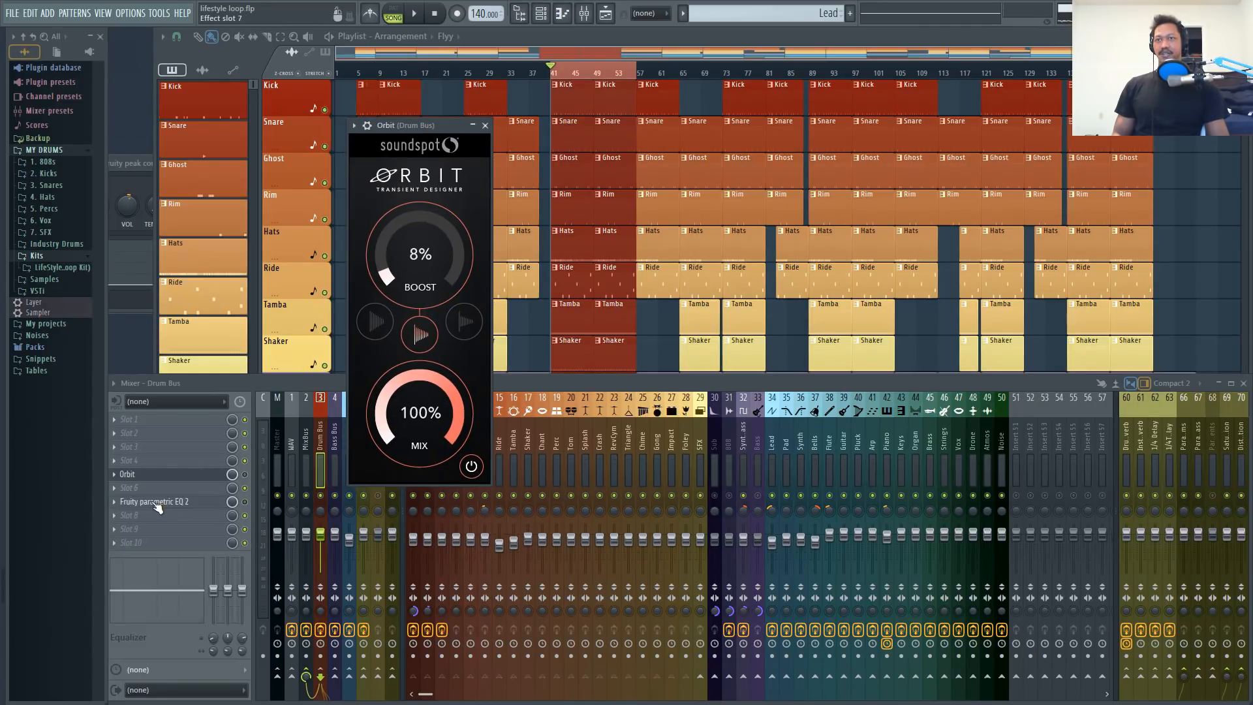
{"action": "left_click", "coordinate": [119, 491]}
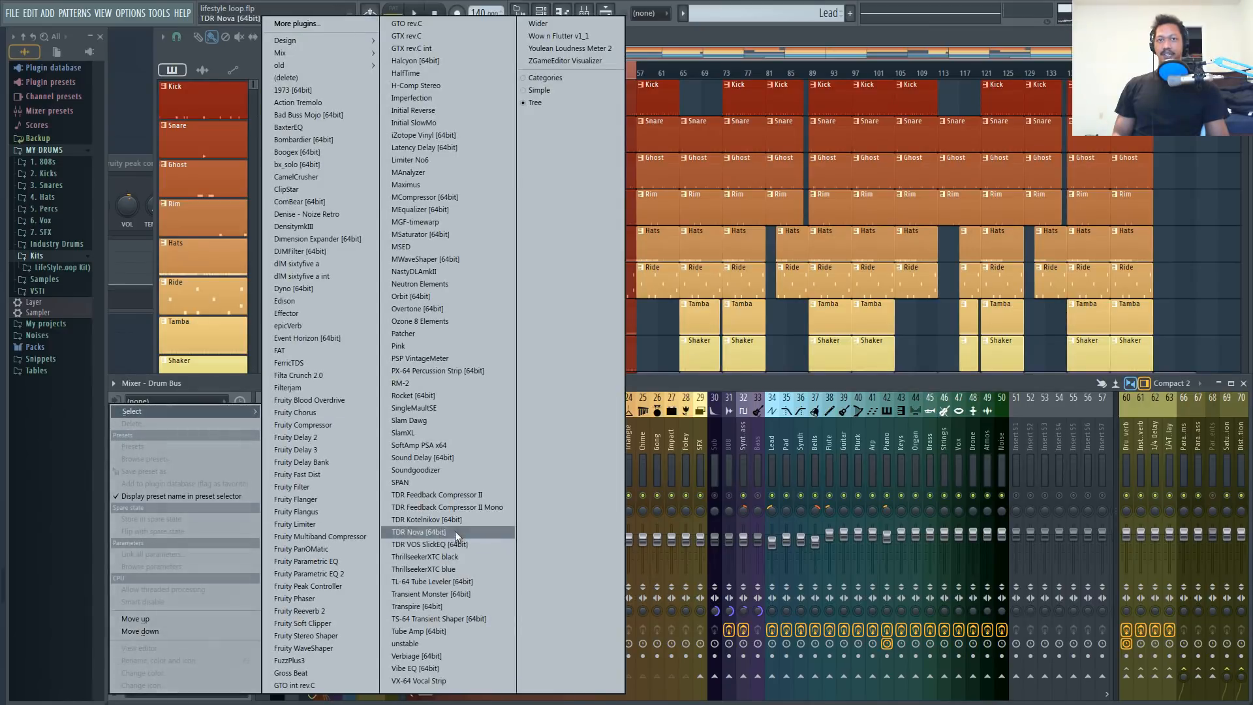
{"action": "left_click", "coordinate": [440, 605]}
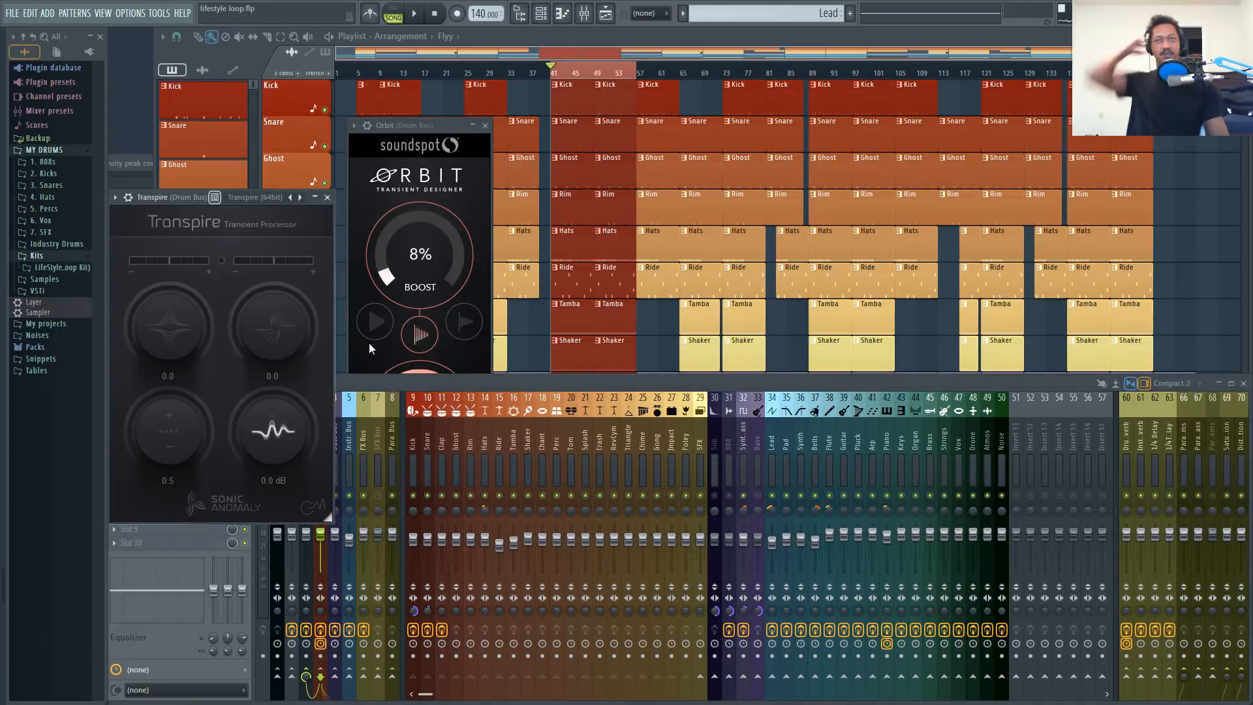
{"action": "left_click_drag", "start_coordinate": [177, 198], "coordinate": [599, 163]}
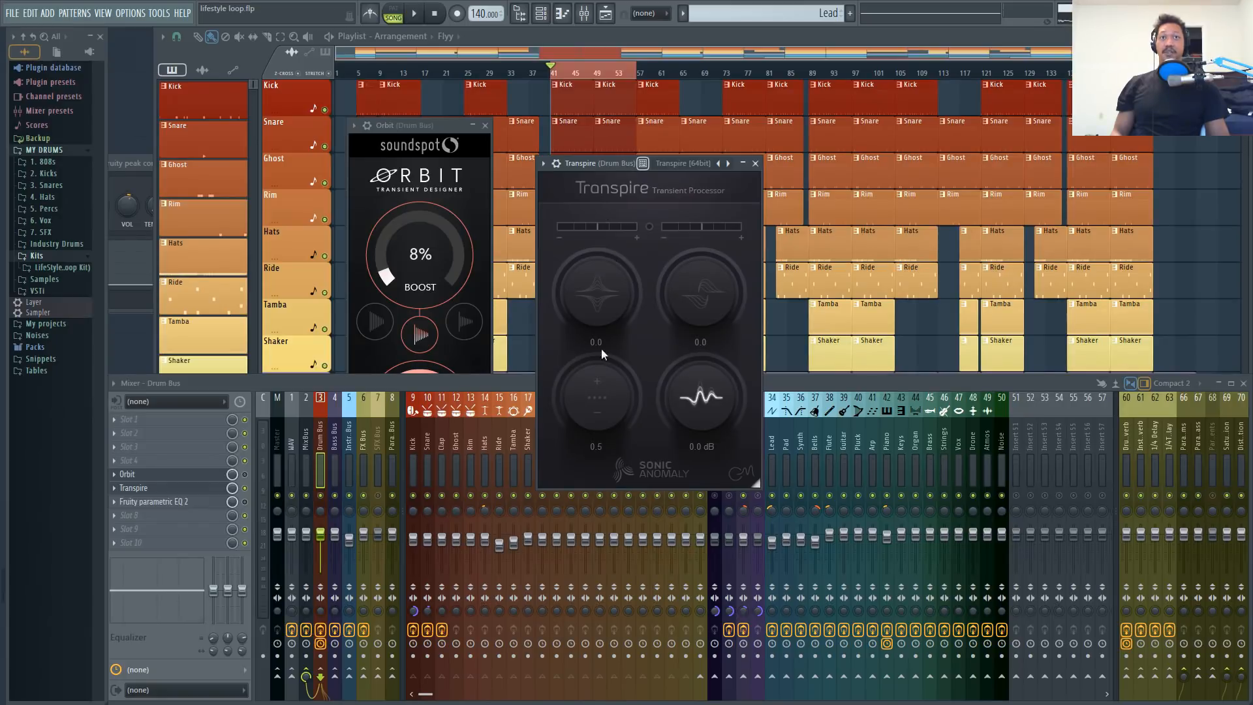
- Delete Transpire from the Drum Bus and move Fruity Parametric EQ 2 back directly below Orbit
{"action": "left_click", "coordinate": [755, 164]}
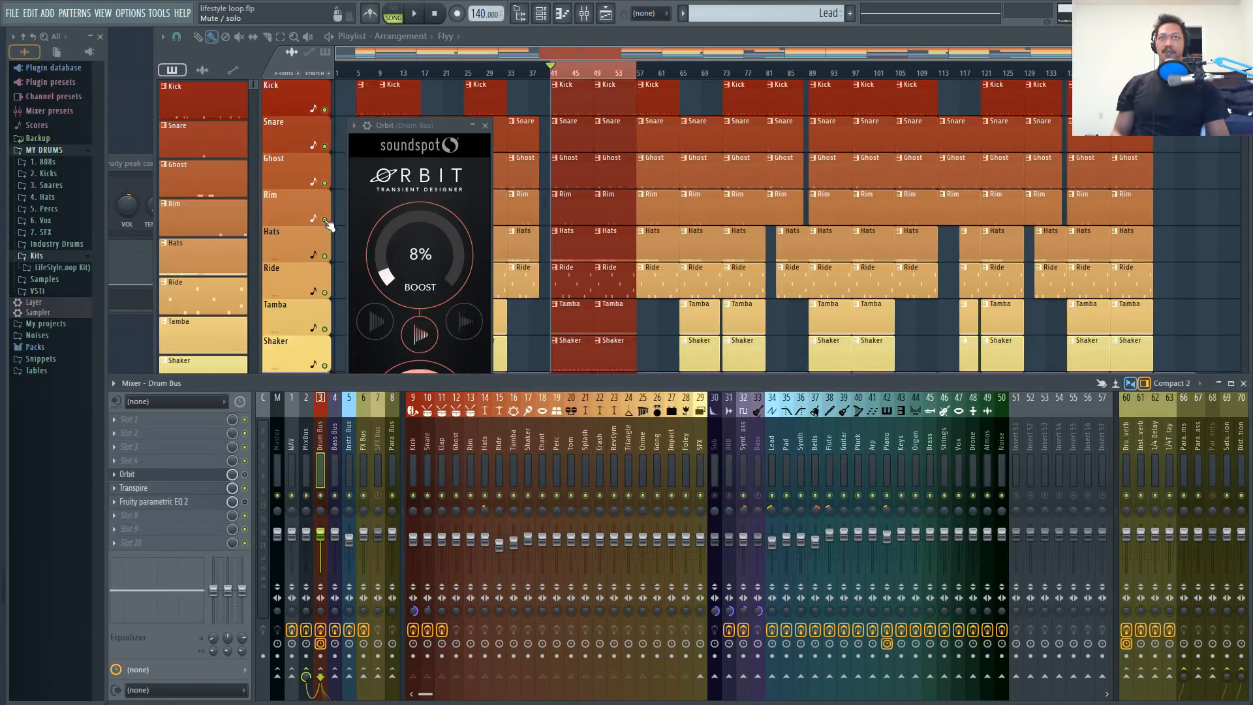
{"action": "left_click", "coordinate": [115, 491]}
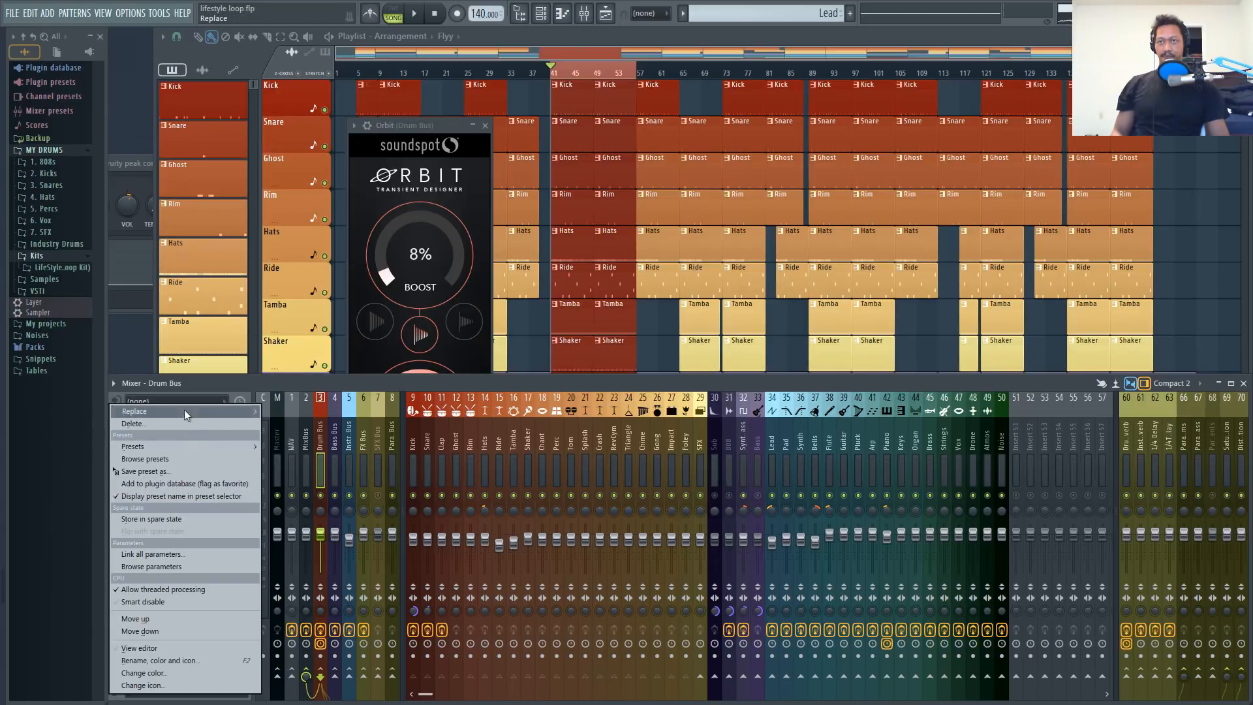
{"action": "left_click", "coordinate": [177, 424]}
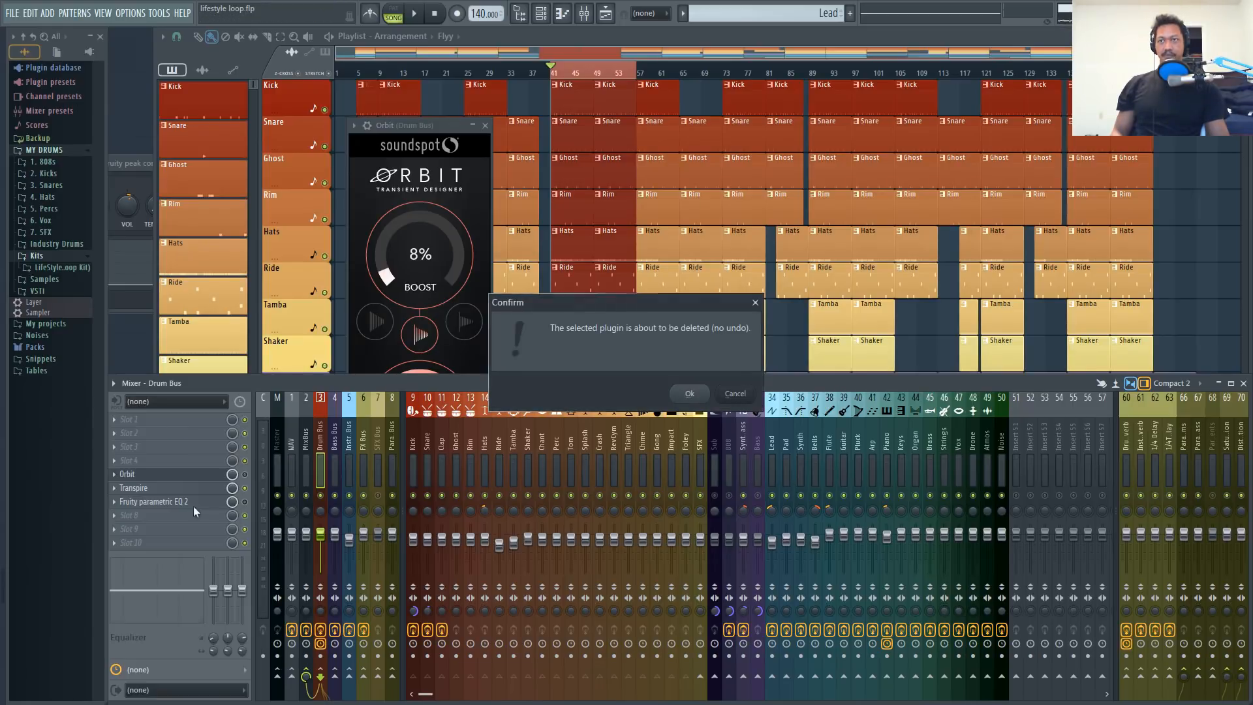
{"action": "left_click", "coordinate": [690, 394]}
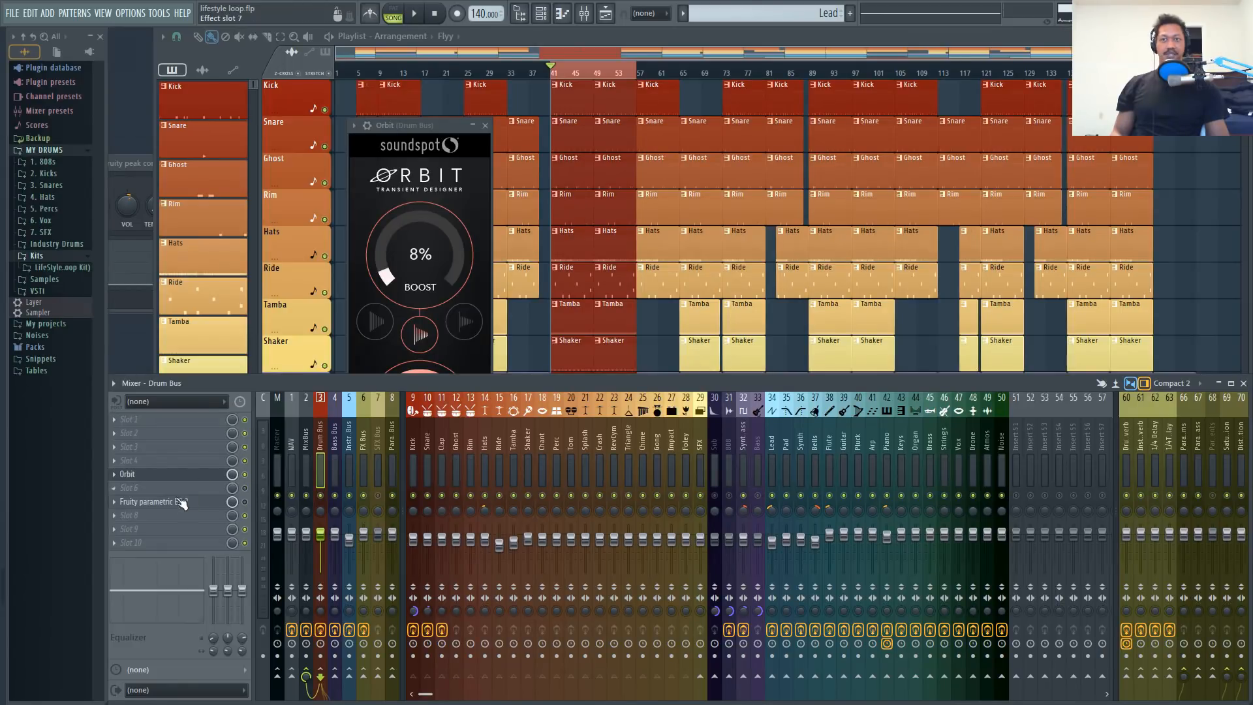
{"action": "left_click_drag", "start_coordinate": [178, 508], "coordinate": [177, 494]}
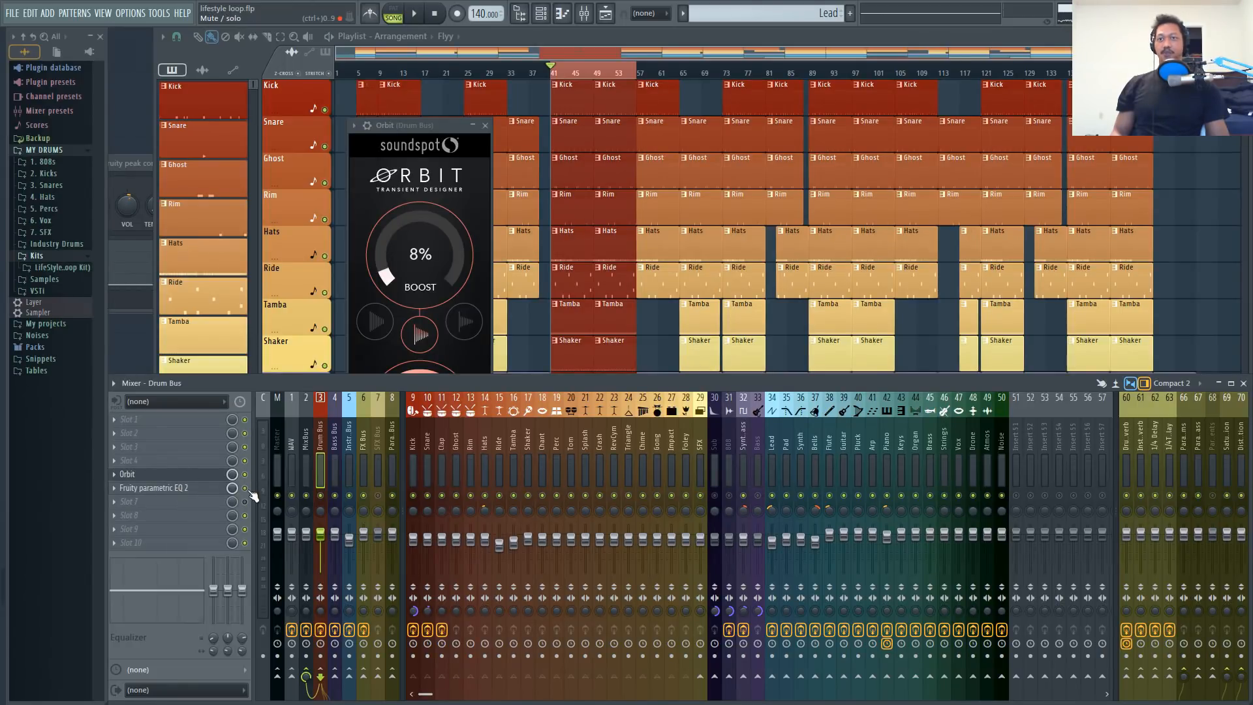
- Toggle Orbit on the Drum Bus, play the loop to judge its effect on the drums, and close its window
{"action": "left_click_drag", "start_coordinate": [413, 125], "coordinate": [503, 99]}
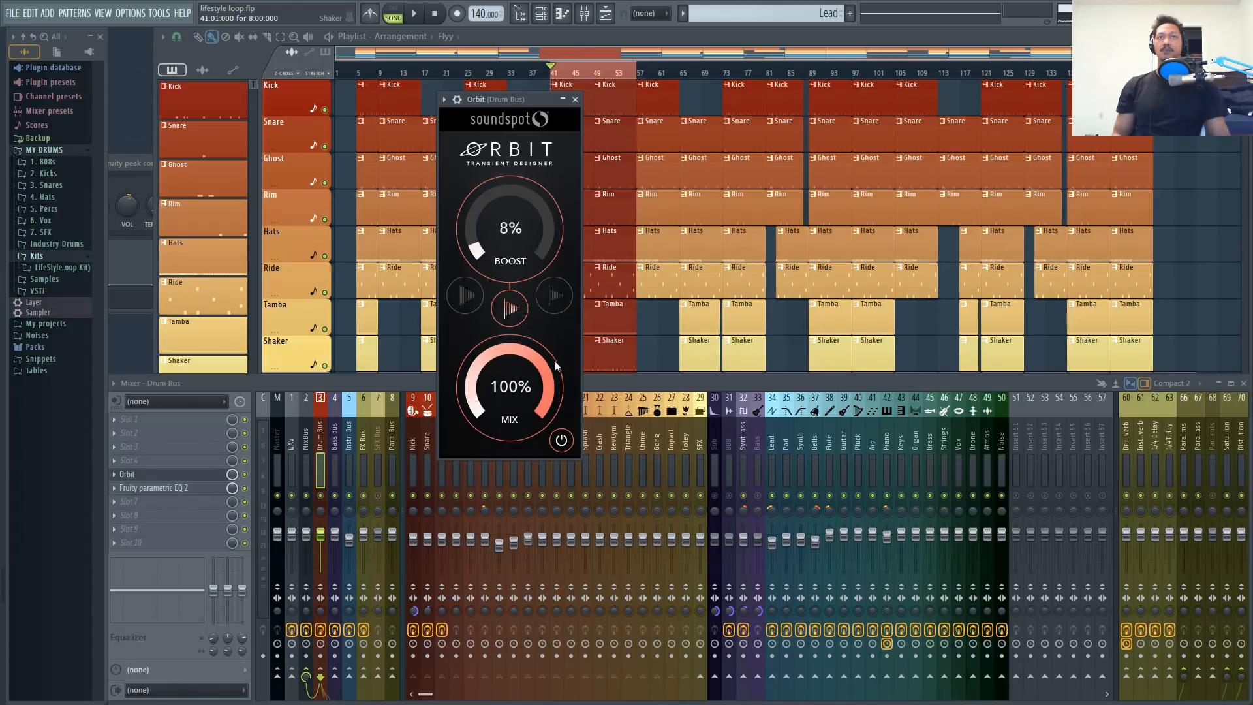
{"action": "left_click", "coordinate": [245, 476]}
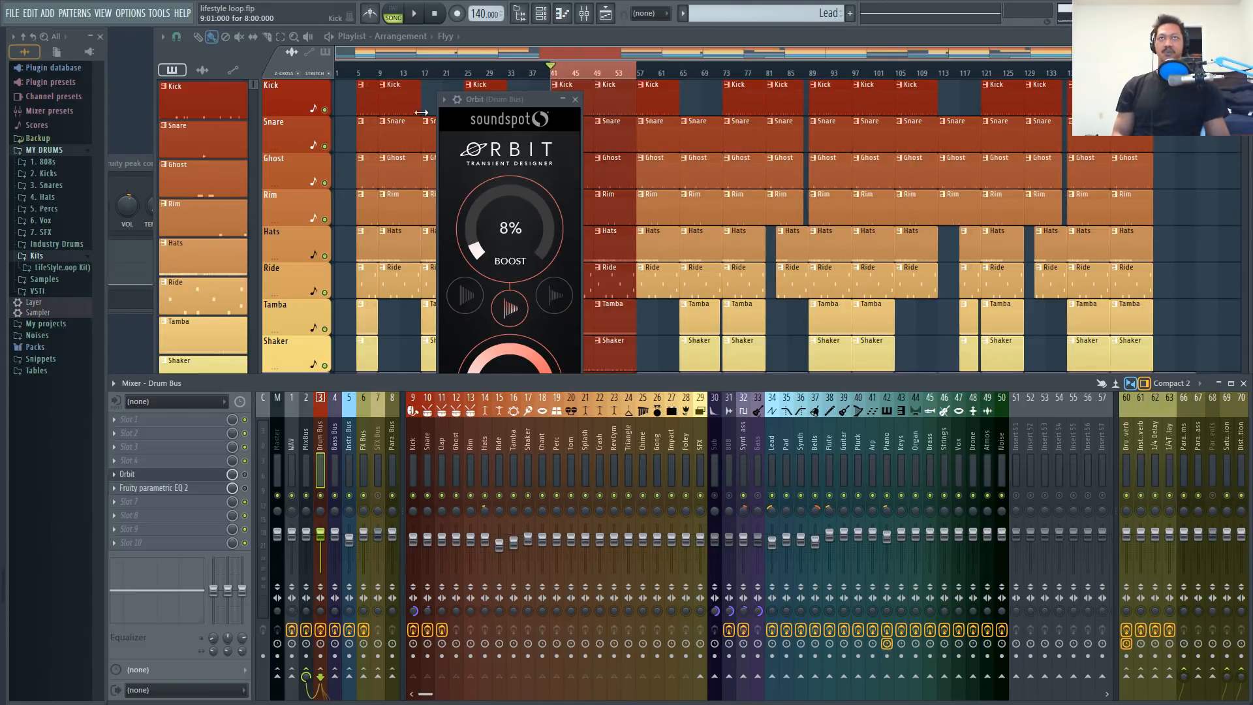
{"action": "key", "text": "space"}
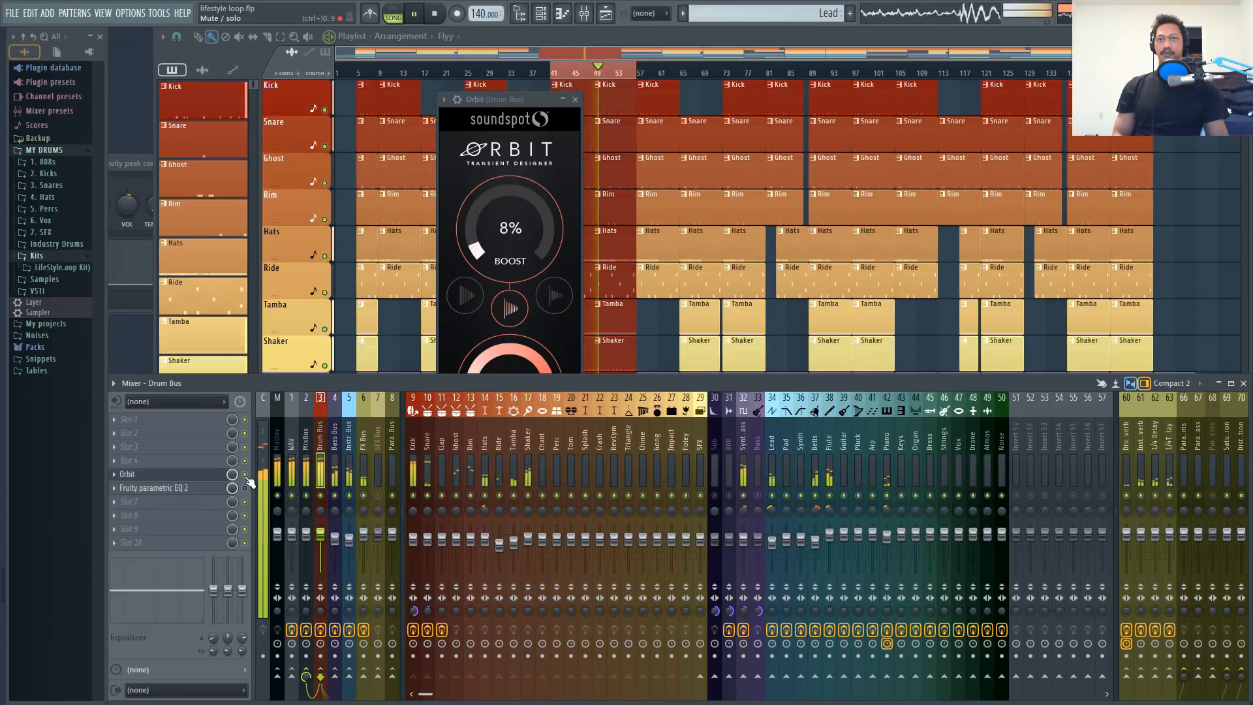
{"action": "key", "text": "space"}
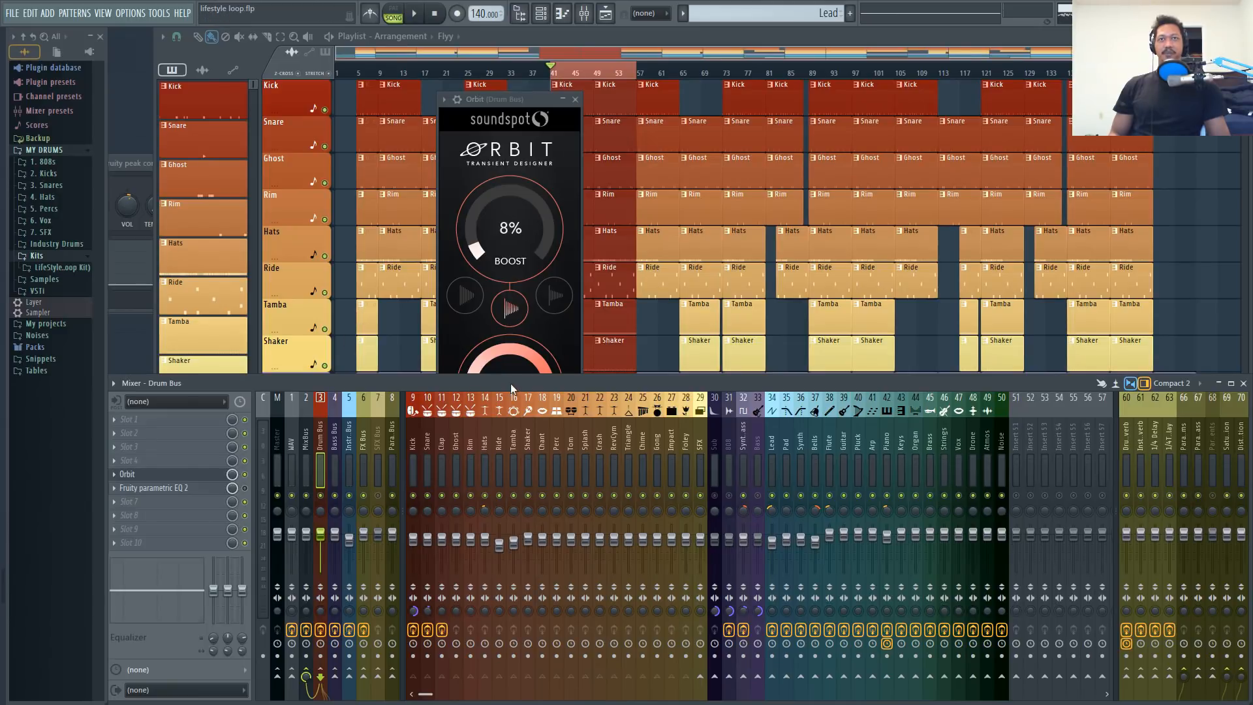
{"action": "left_click_drag", "start_coordinate": [527, 101], "coordinate": [535, 63]}
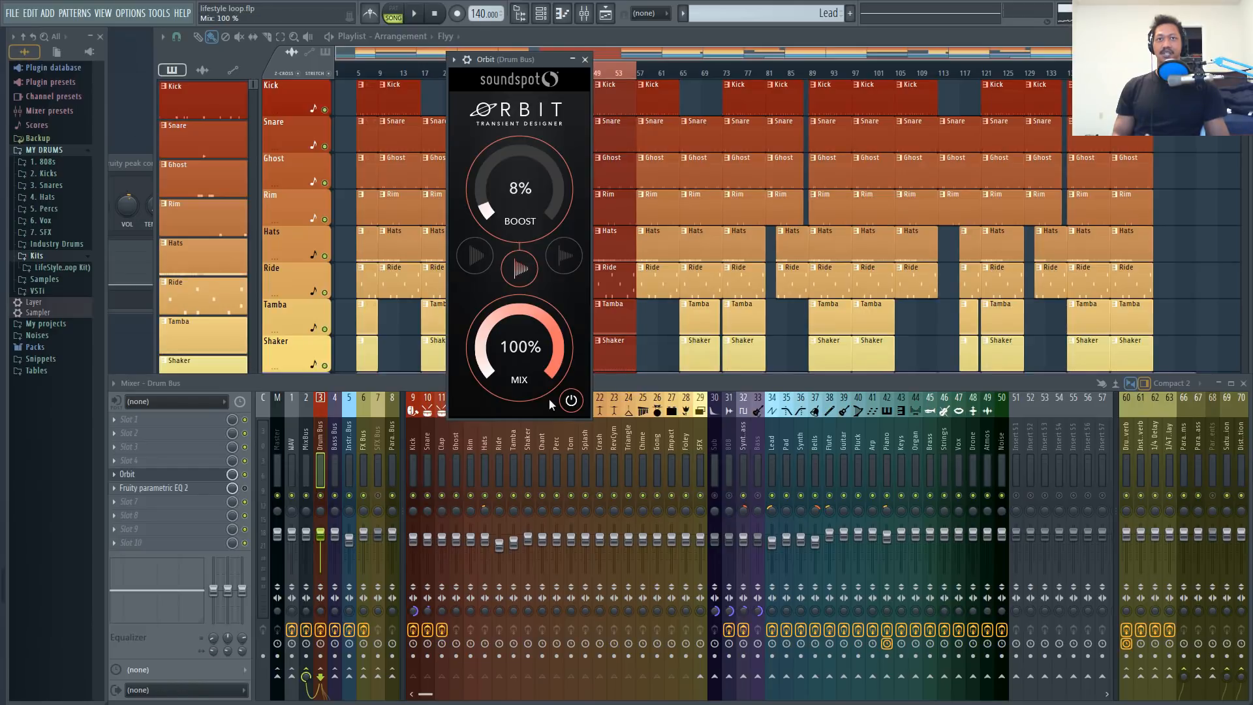
{"action": "left_click", "coordinate": [586, 60]}
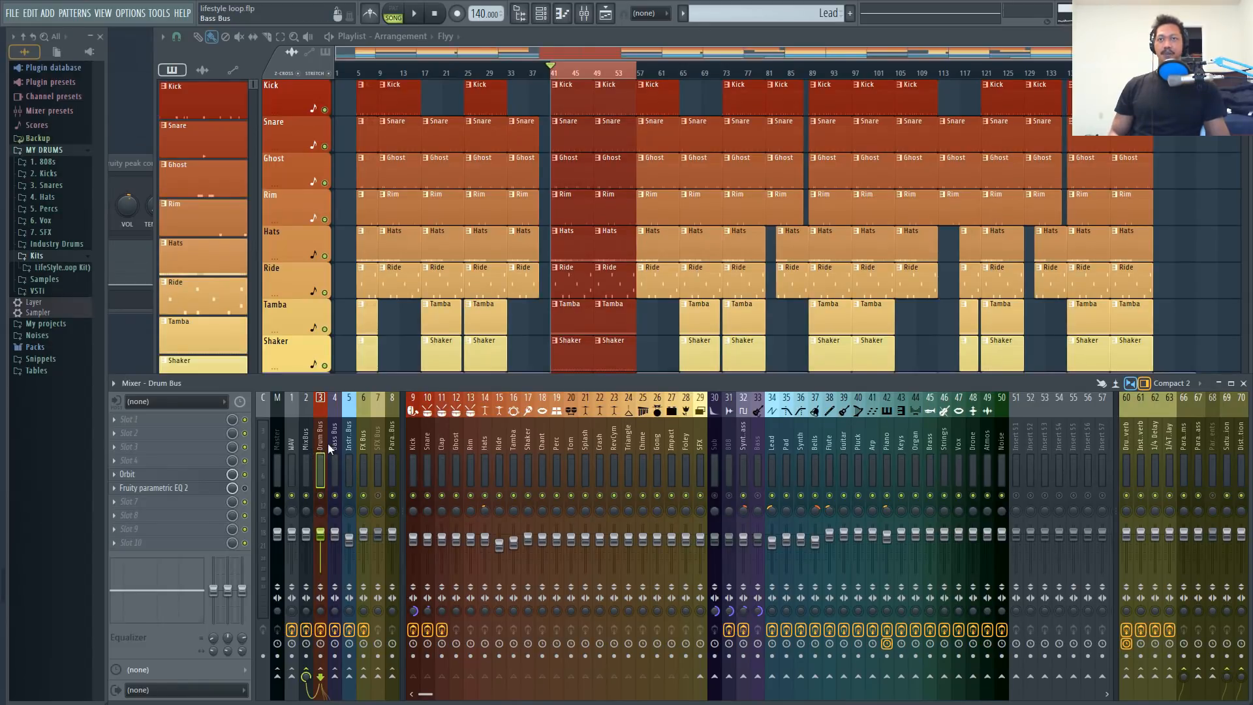
- Play the loop and check the effect chains of the MixBus and Drum Bus
{"action": "key", "text": "space"}
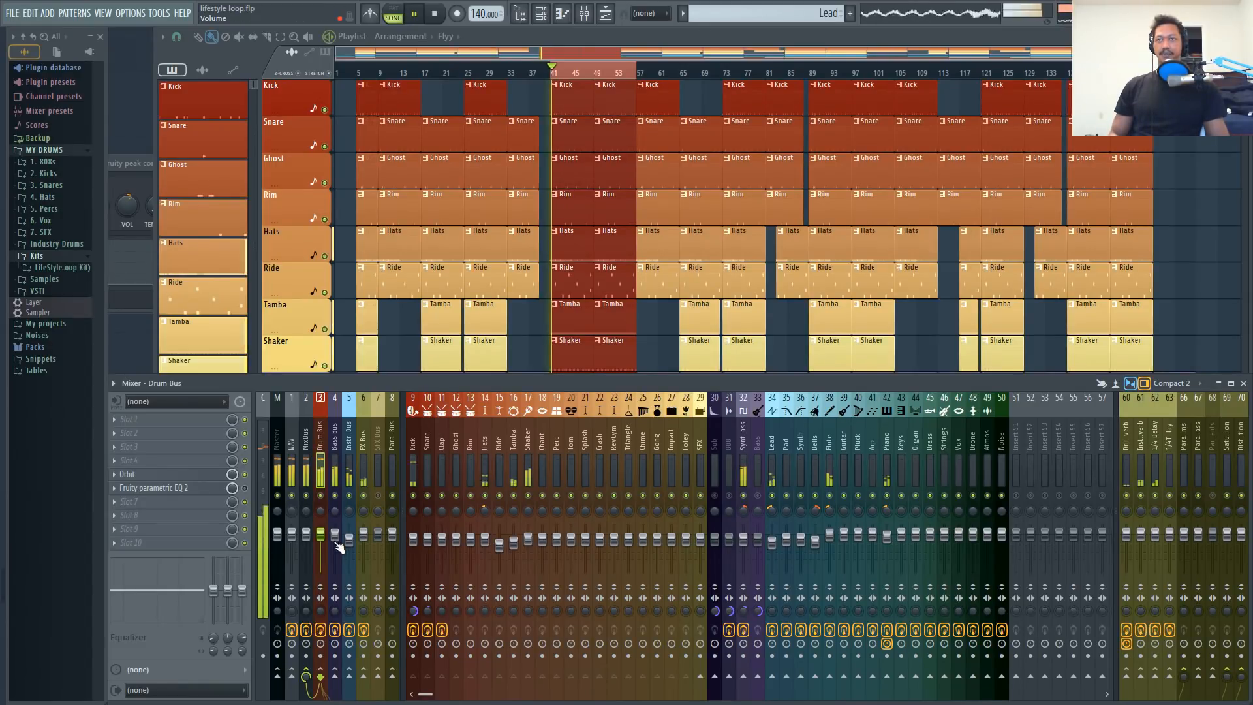
{"action": "key", "text": "space"}
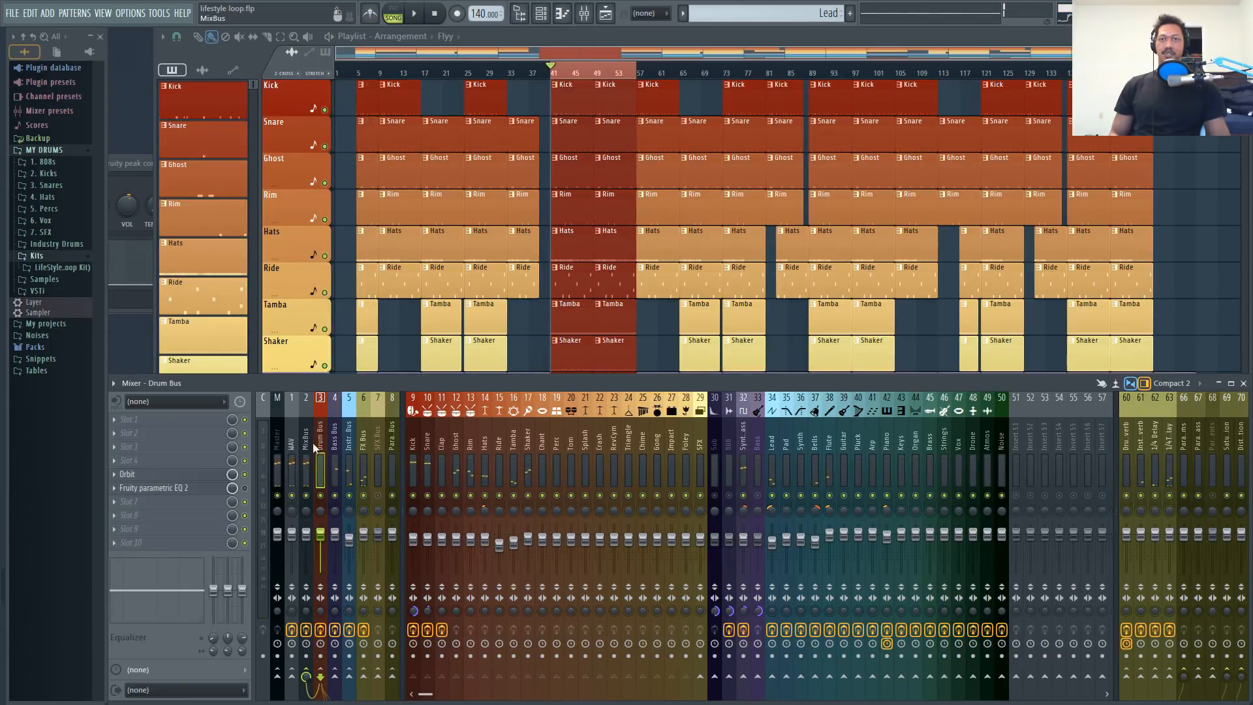
{"action": "left_click", "coordinate": [304, 445]}
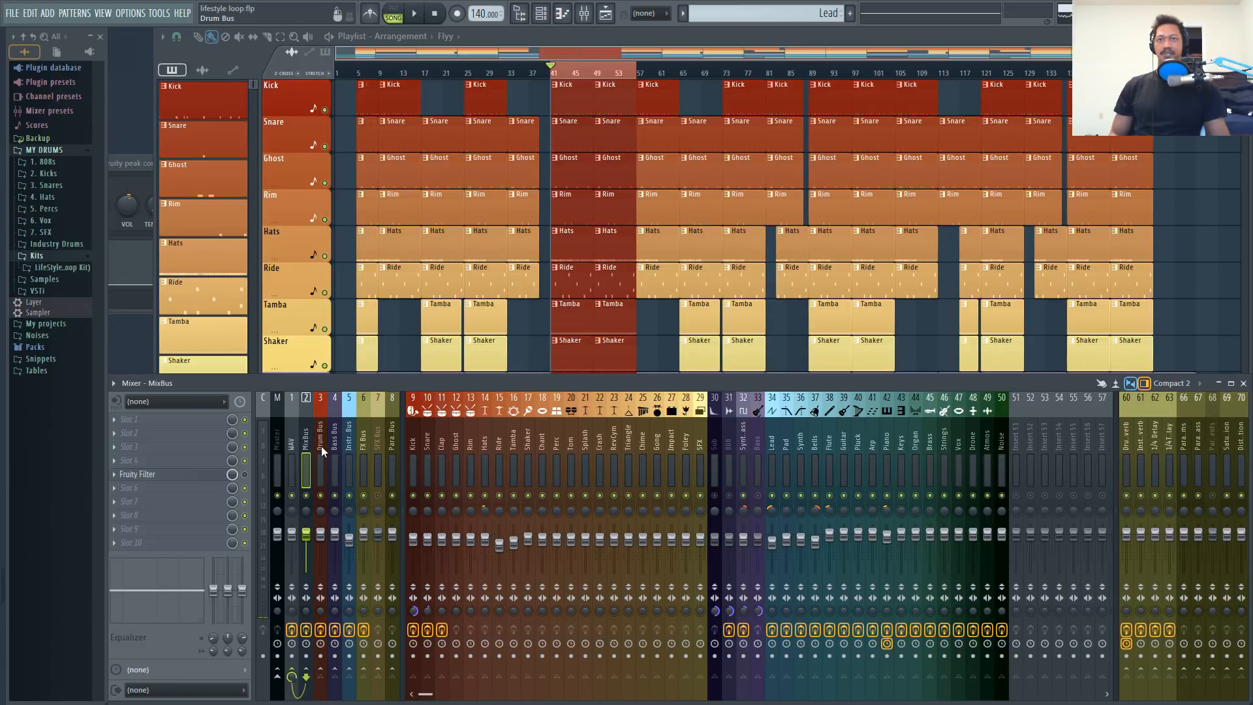
{"action": "left_click", "coordinate": [321, 445]}
{"action": "key", "text": "space"}
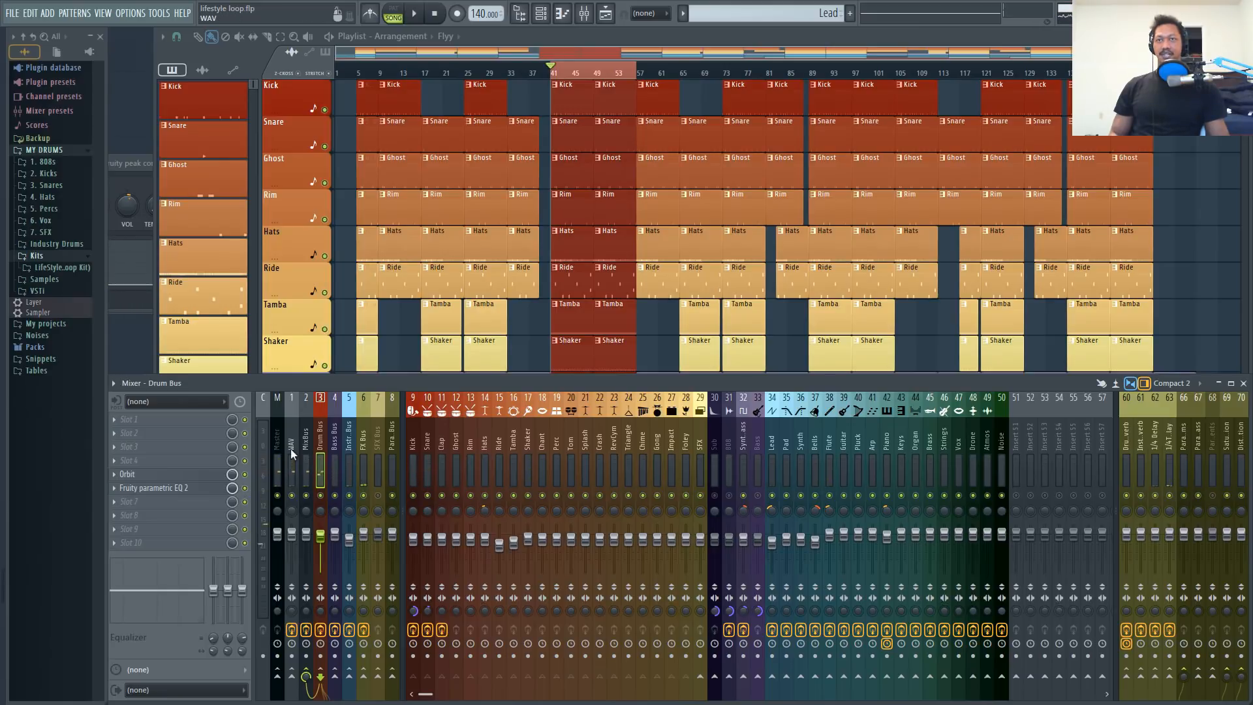
- Compare the Drum Bus's Fruity Parametric EQ 2 curve with the one on the Kick channel
{"action": "left_click", "coordinate": [144, 490]}
{"action": "left_click_drag", "start_coordinate": [507, 162], "coordinate": [640, 166]}
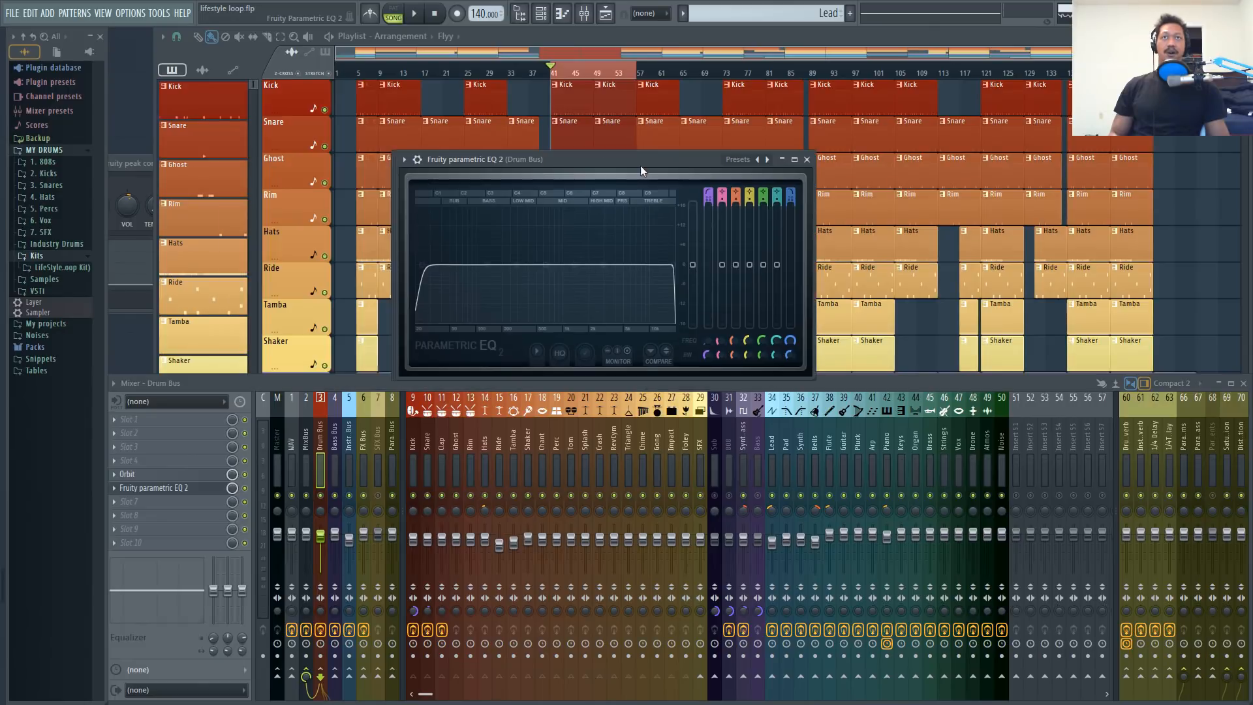
{"action": "left_click_drag", "start_coordinate": [544, 159], "coordinate": [651, 263]}
{"action": "left_click", "coordinate": [411, 448]}
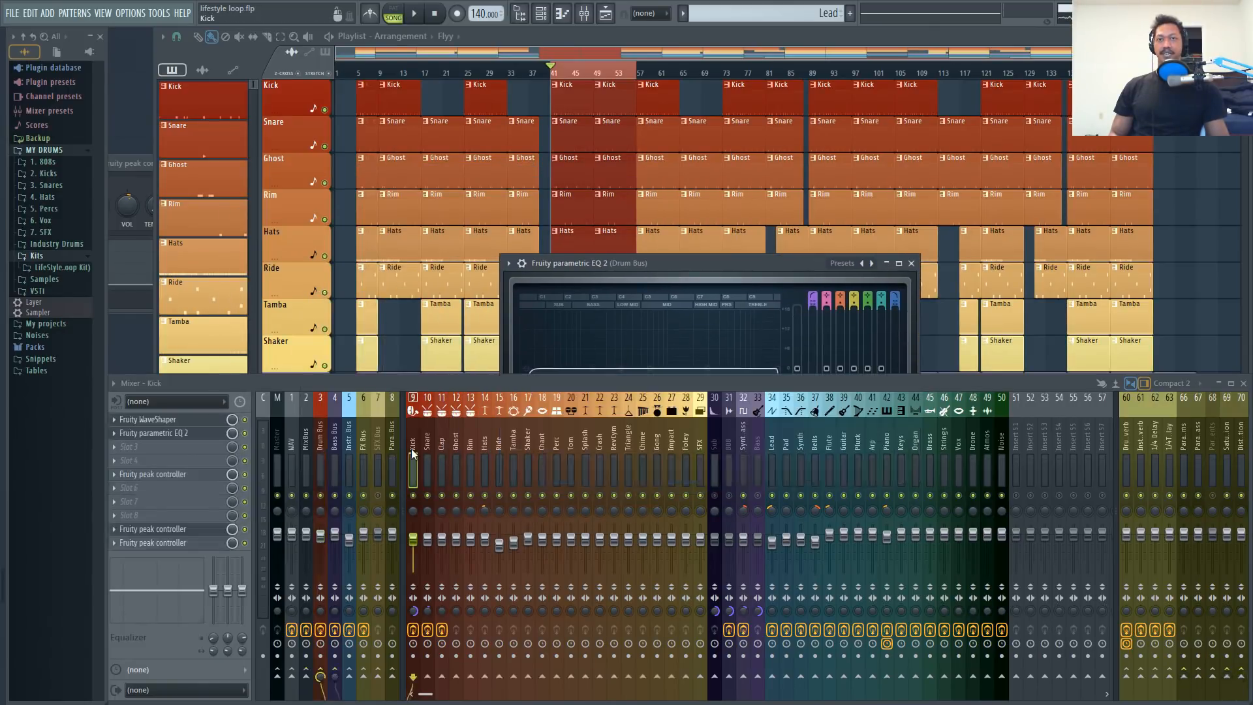
{"action": "left_click", "coordinate": [199, 436]}
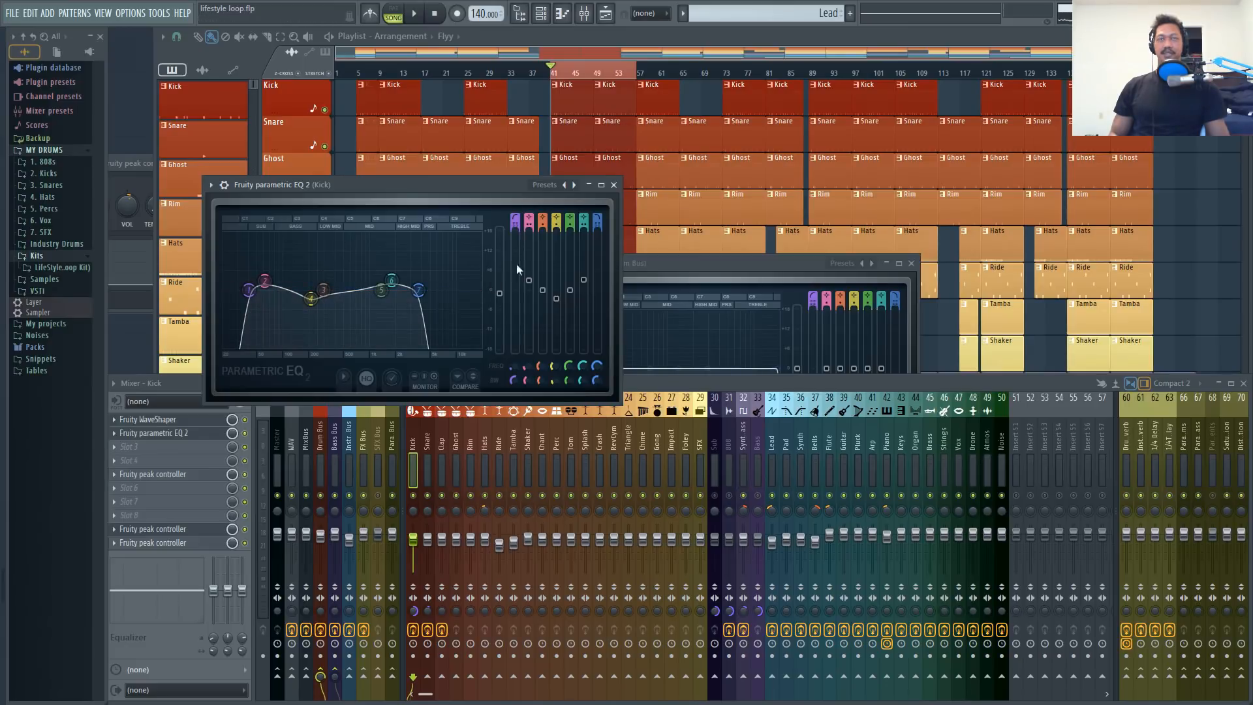
{"action": "left_click", "coordinate": [614, 185]}
- Examine the Drum Bus's Fruity Parametric EQ 2 curve against the Hats channel's built-in mixer EQ
{"action": "left_click_drag", "start_coordinate": [634, 268], "coordinate": [494, 200]}
{"action": "left_click_drag", "start_coordinate": [387, 305], "coordinate": [389, 304]}
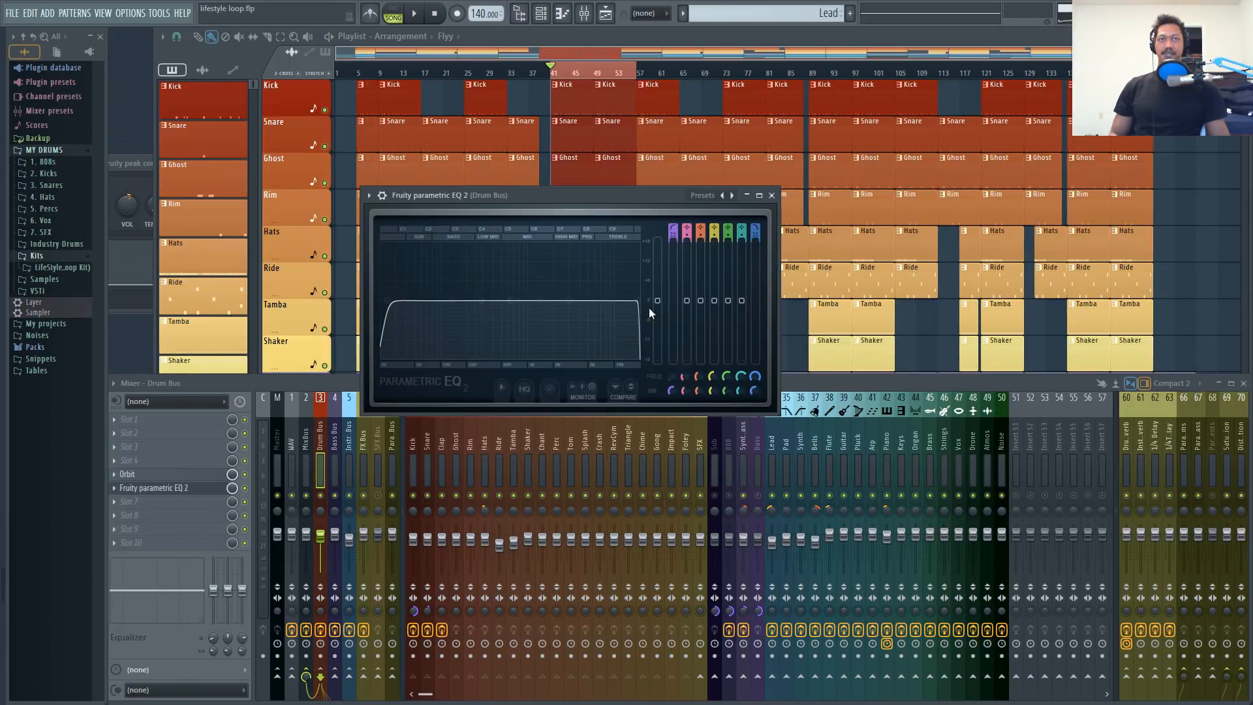
{"action": "left_click", "coordinate": [485, 441]}
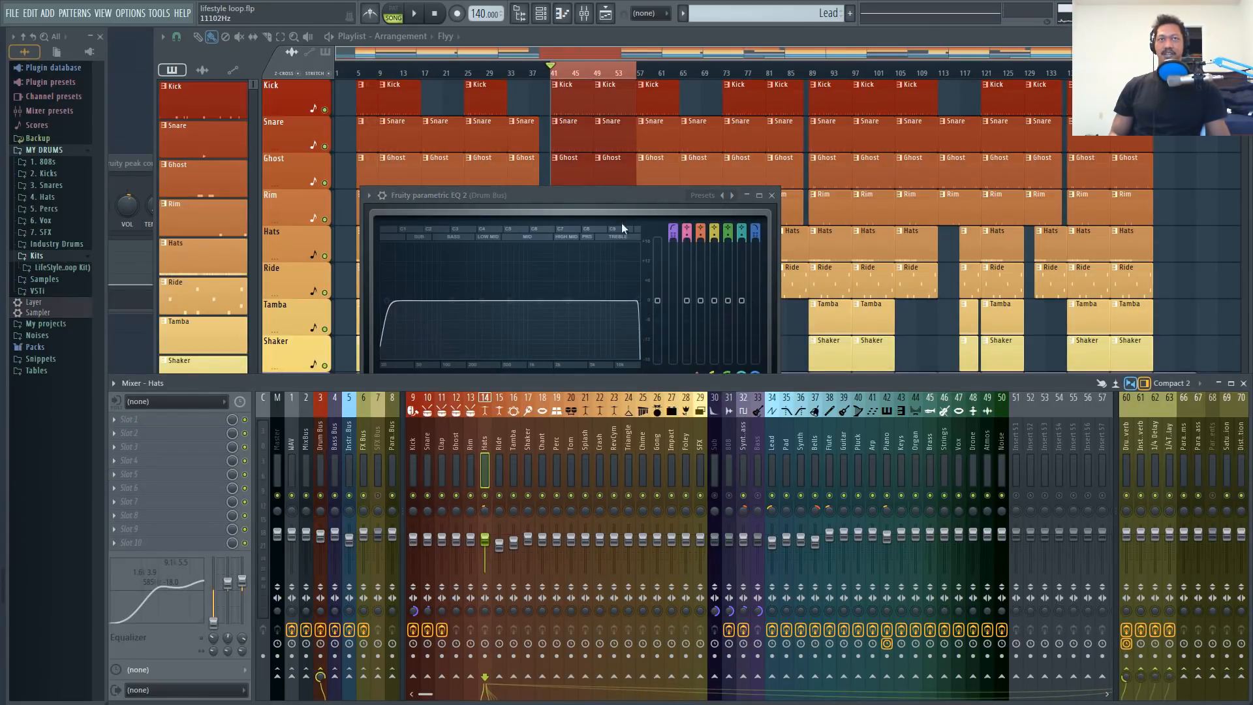
- With the loop playing, position the Drum Bus EQ's high-pass at about 27 Hz and its low-pass at about 16 kHz
{"action": "left_click", "coordinate": [542, 194]}
{"action": "key", "text": "space"}
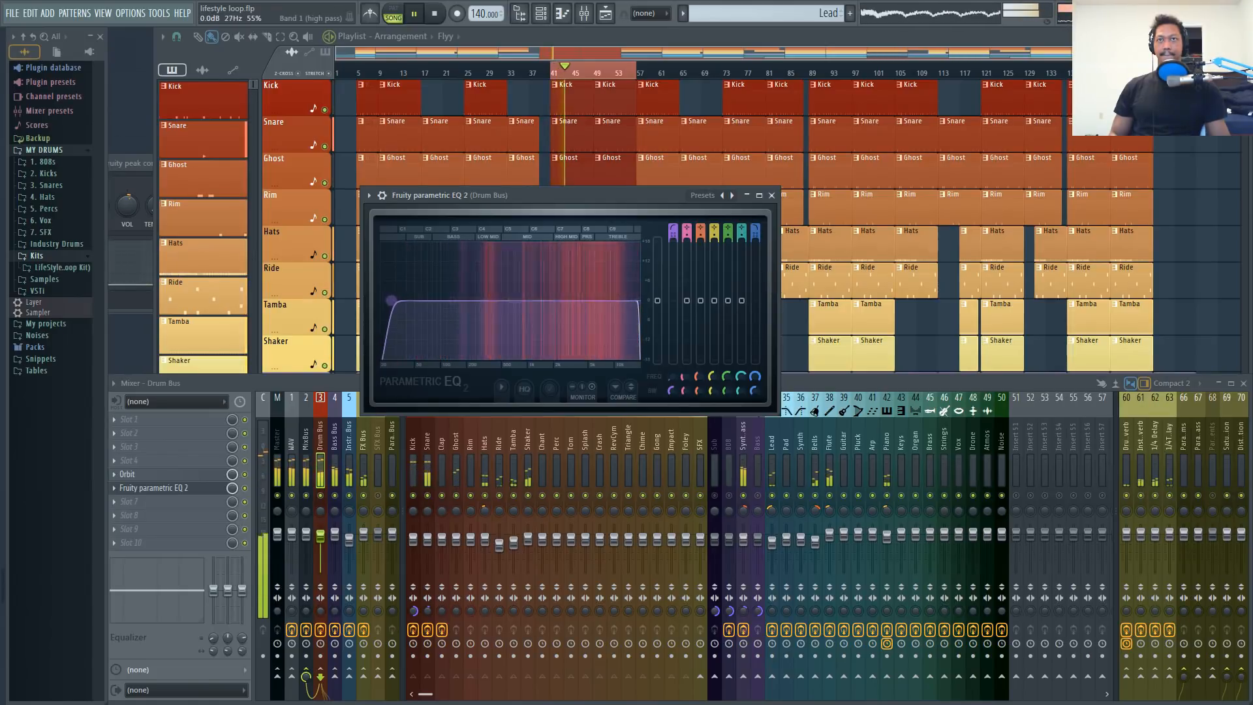
{"action": "left_click_drag", "start_coordinate": [391, 300], "coordinate": [389, 300]}
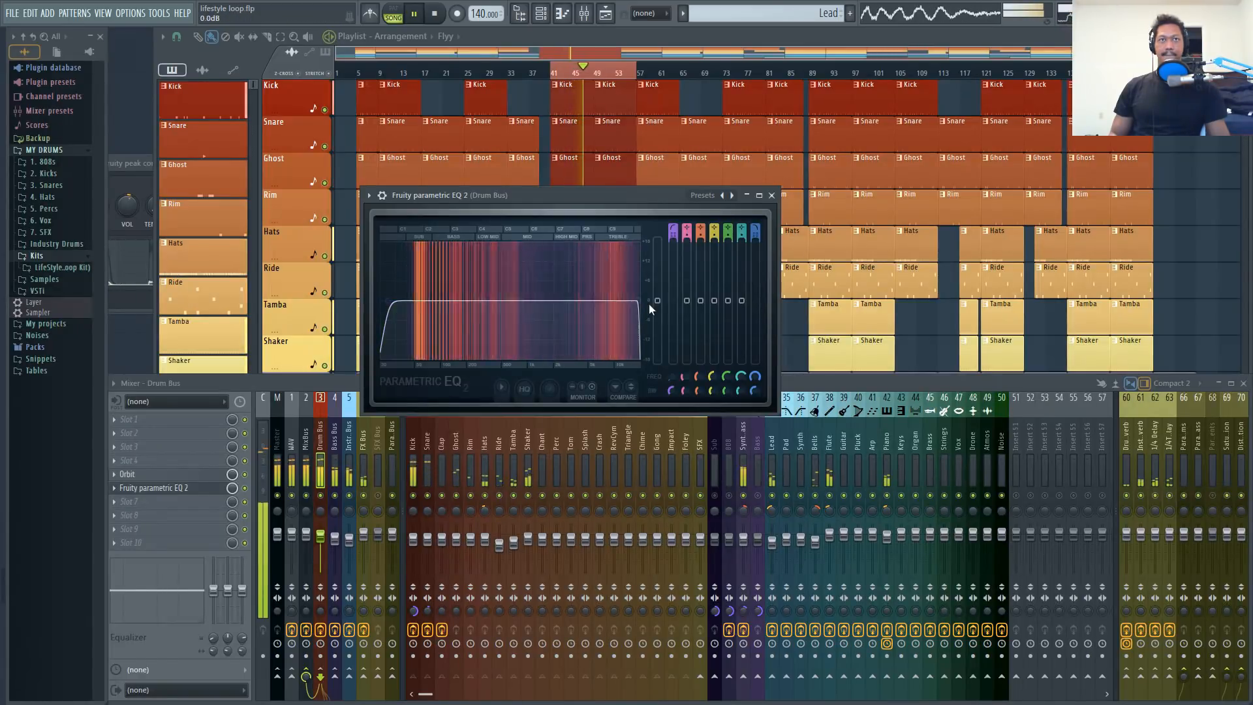
{"action": "left_click_drag", "start_coordinate": [642, 301], "coordinate": [632, 300]}
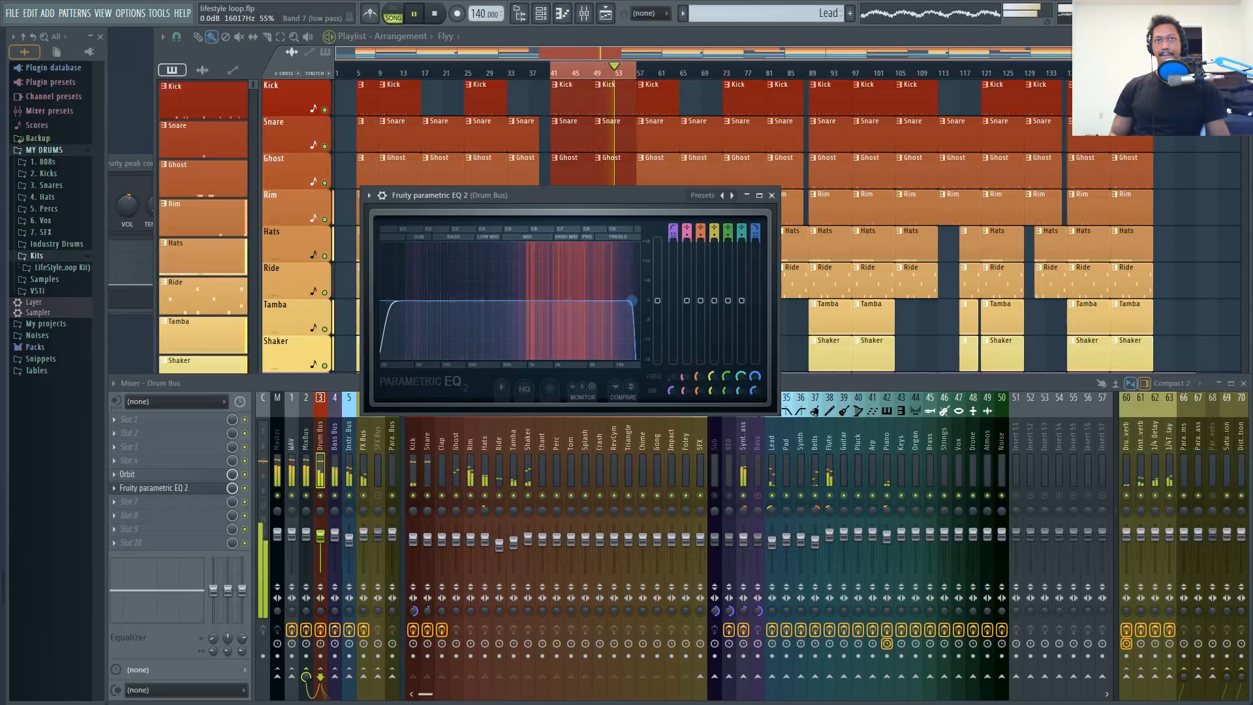
- Enable high-quality oversampling on the Drum Bus EQ, with the low-pass at about 15.5 kHz and the high-pass at 27 Hz
{"action": "left_click", "coordinate": [525, 389]}
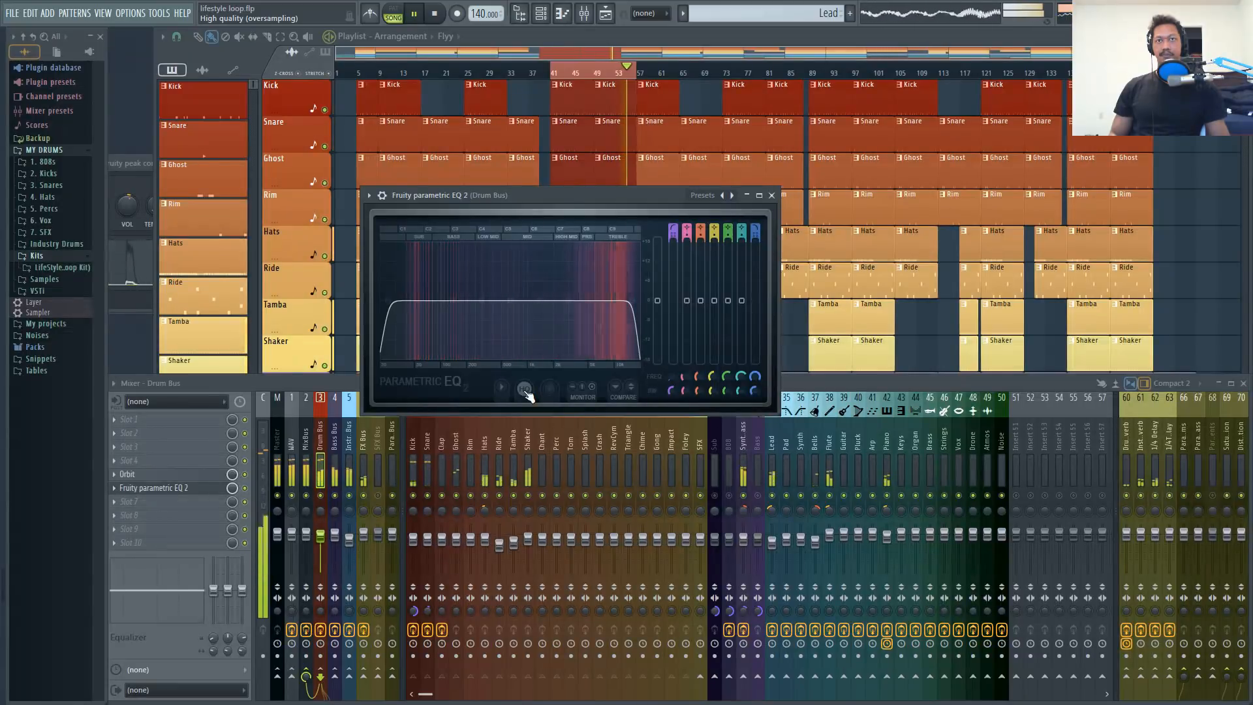
{"action": "left_click", "coordinate": [525, 392]}
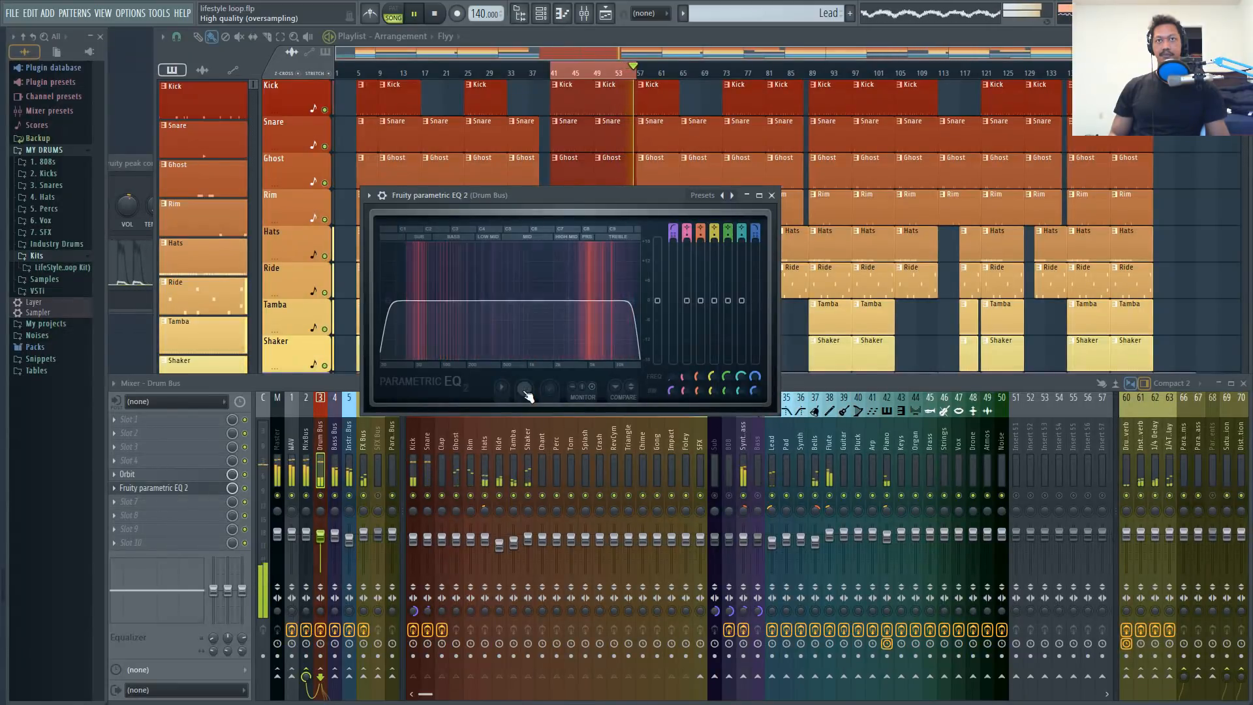
{"action": "left_click", "coordinate": [526, 390]}
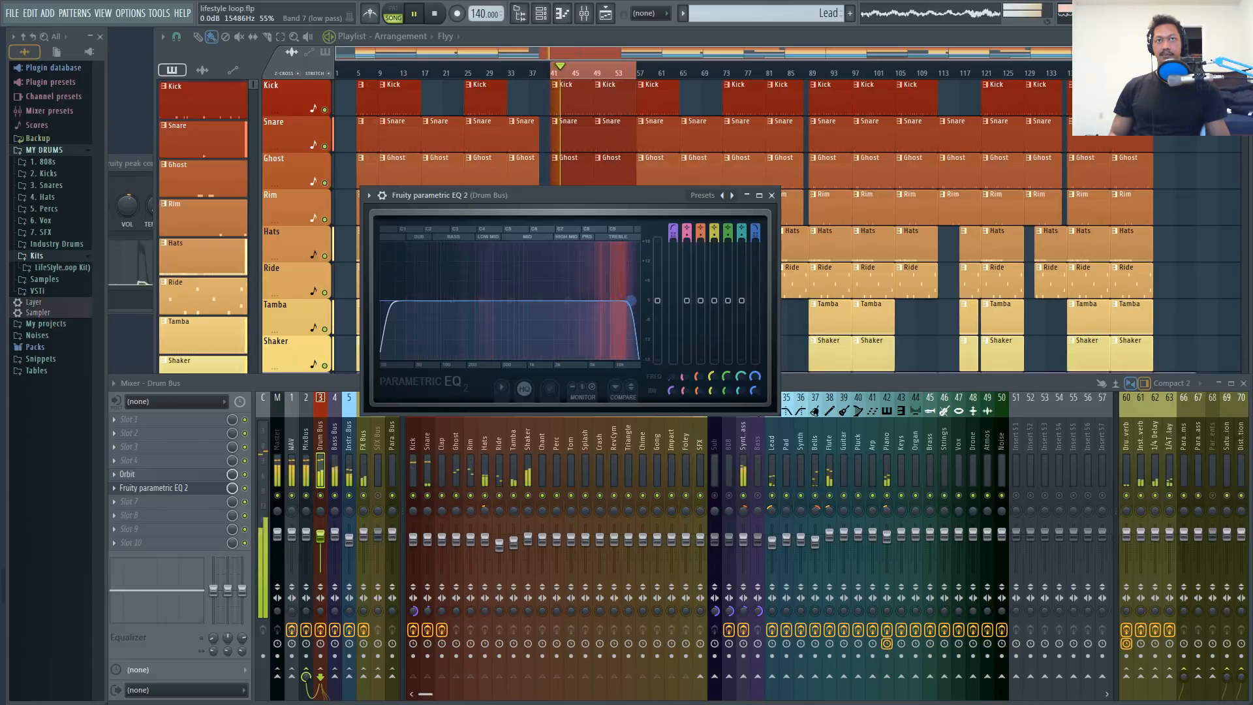
{"action": "left_click_drag", "start_coordinate": [425, 298], "coordinate": [391, 301]}
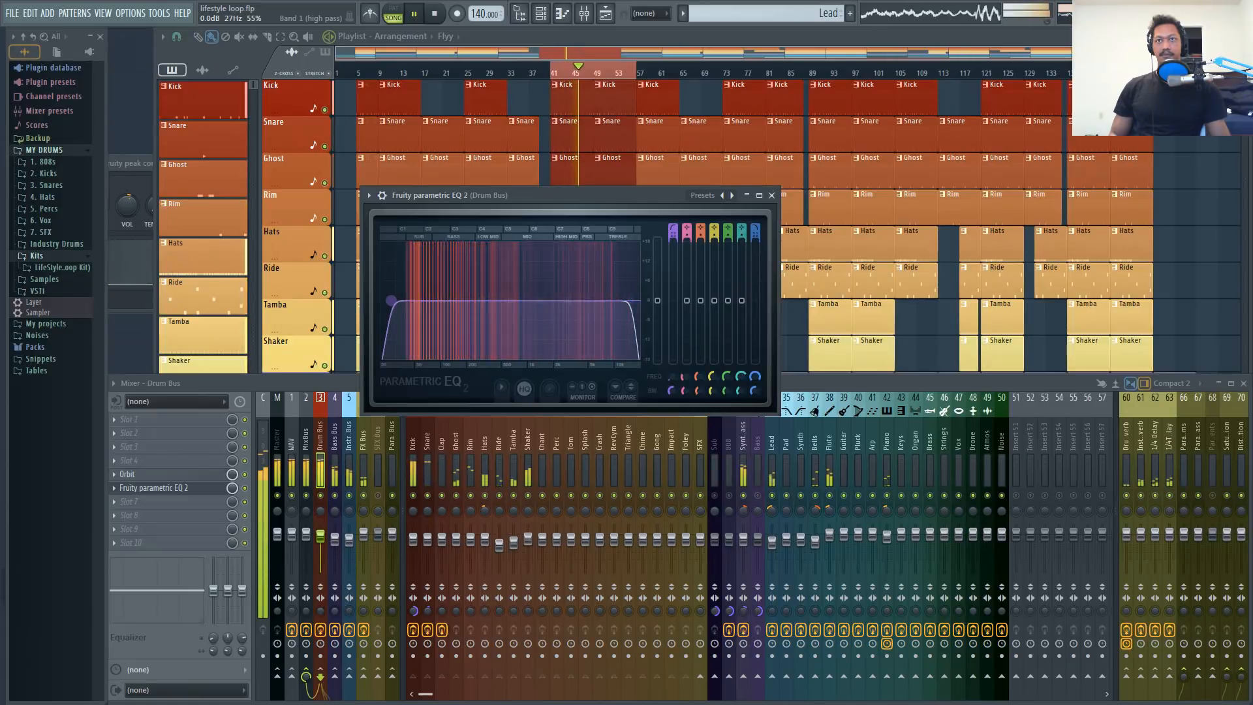
- Bypass and re-enable the Drum Bus's Fruity Parametric EQ 2, replaying the loop each way to compare the sound
{"action": "key", "text": "space"}
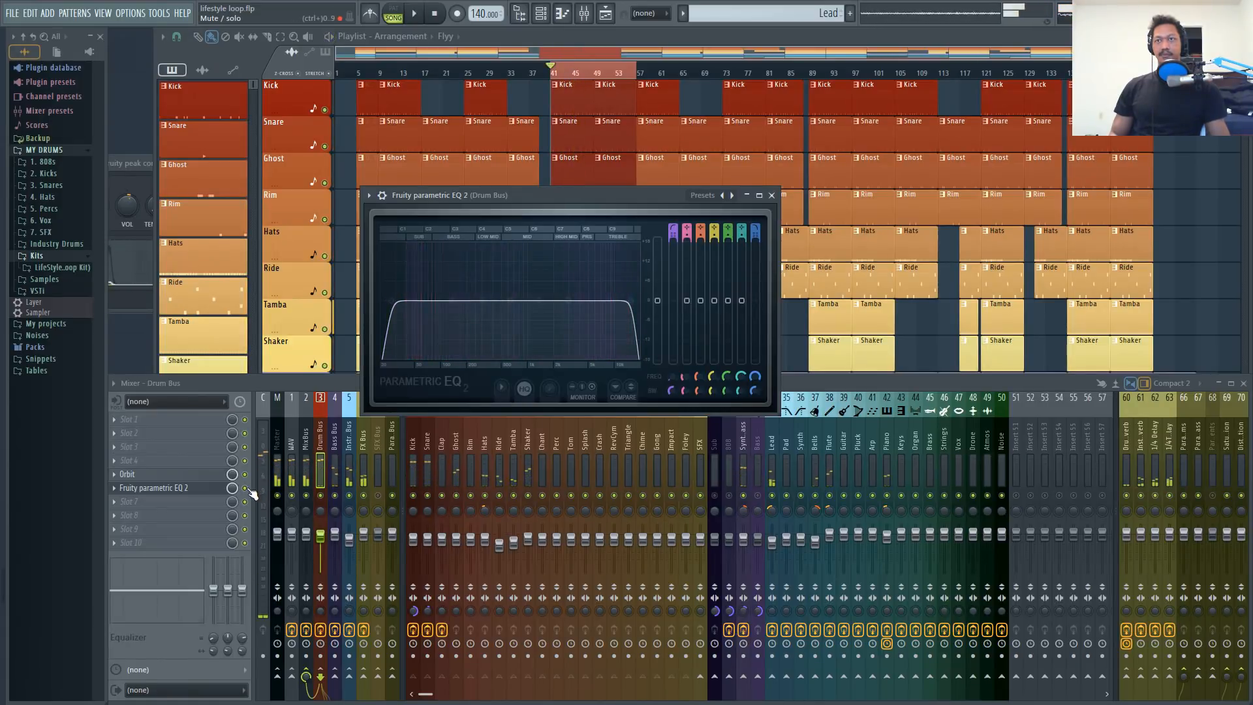
{"action": "left_click", "coordinate": [247, 489]}
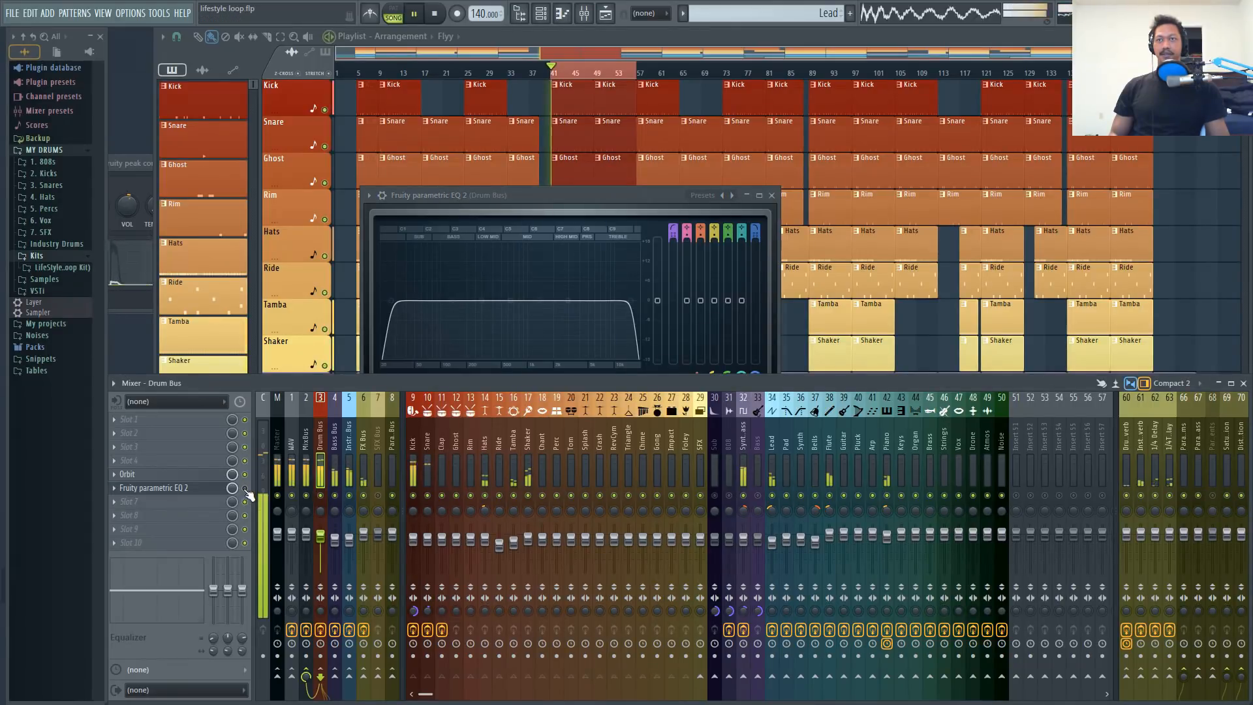
{"action": "key", "text": "space"}
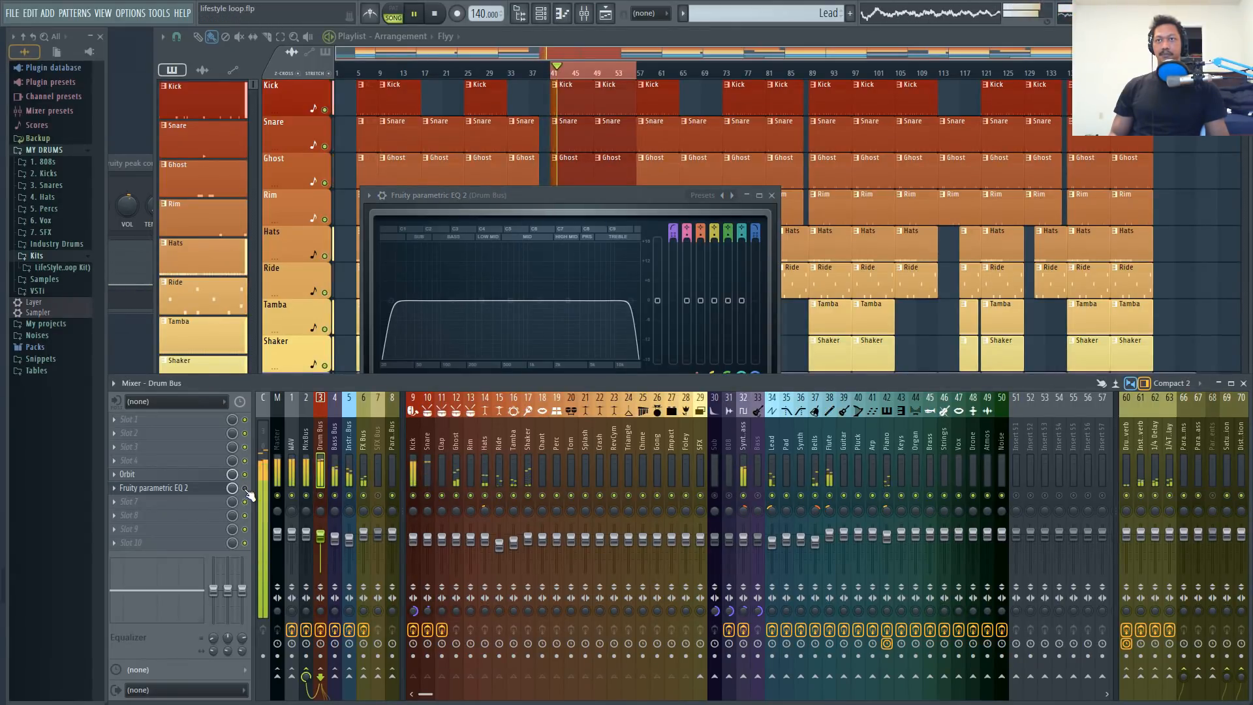
{"action": "key", "text": "space"}
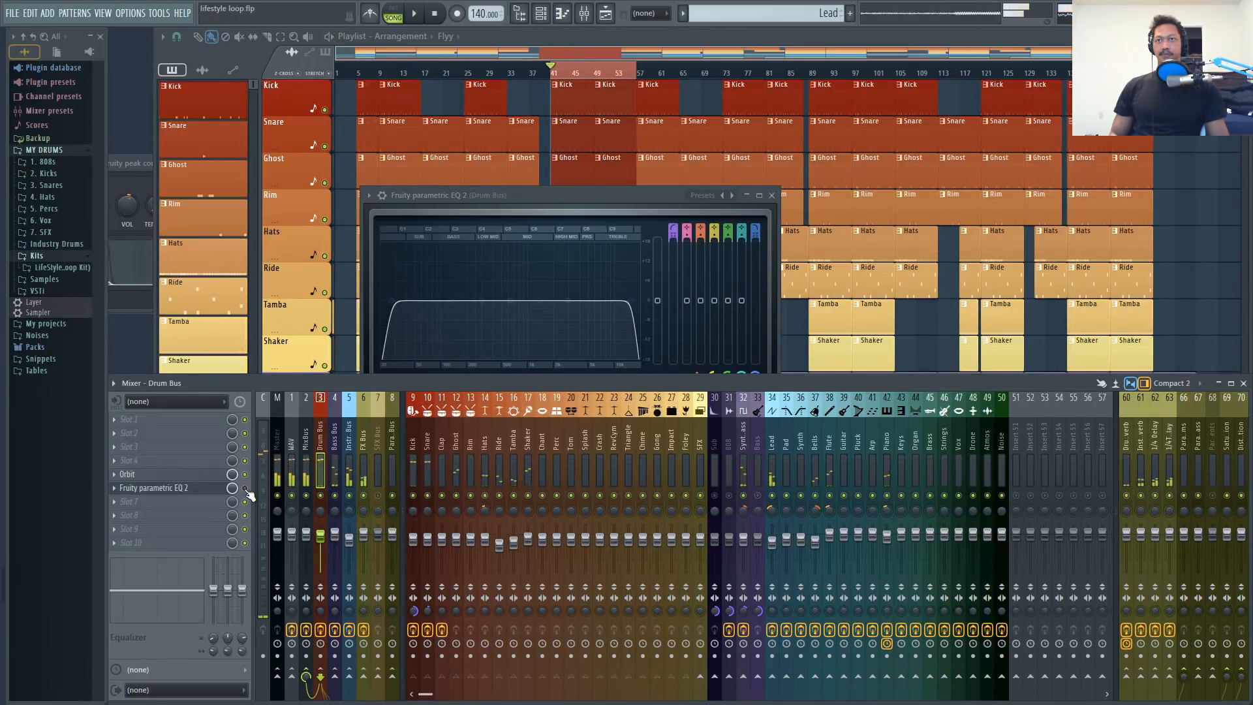
{"action": "key", "text": "space"}
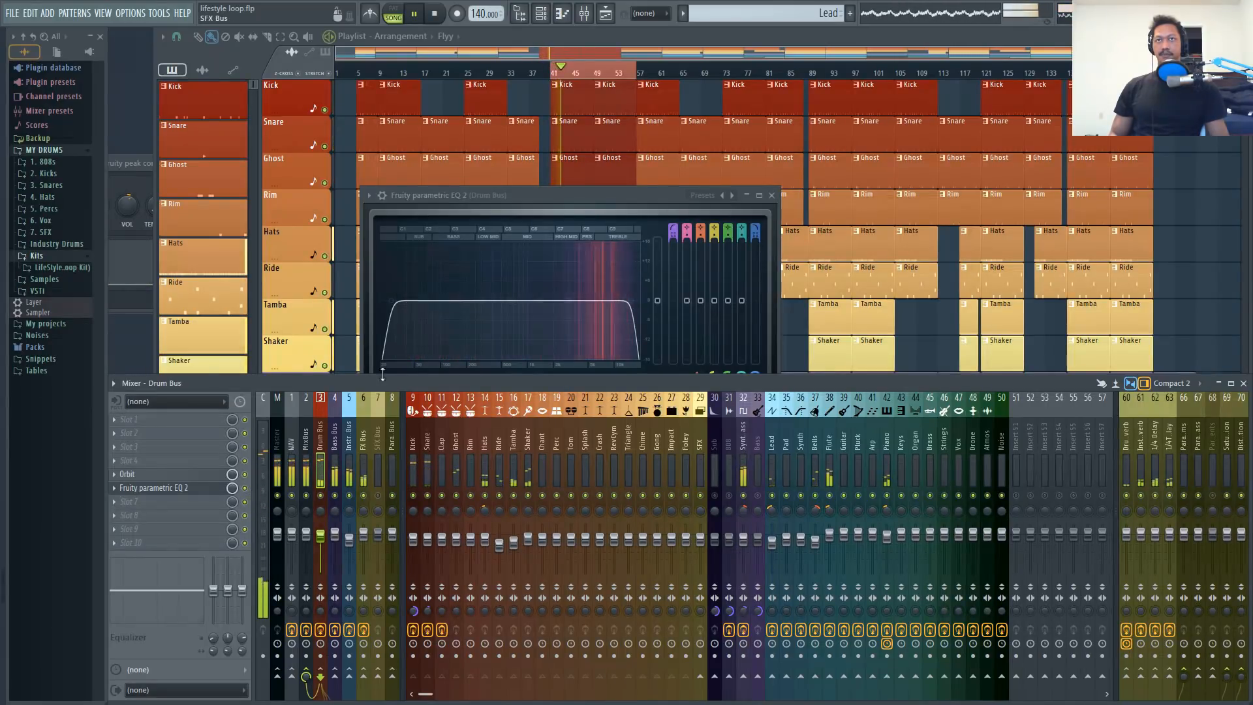
- Add slight peaking boosts to the Drum Bus EQ in the lows, the mids and at about 4.1 kHz (0.8 dB)
{"action": "left_click", "coordinate": [427, 306]}
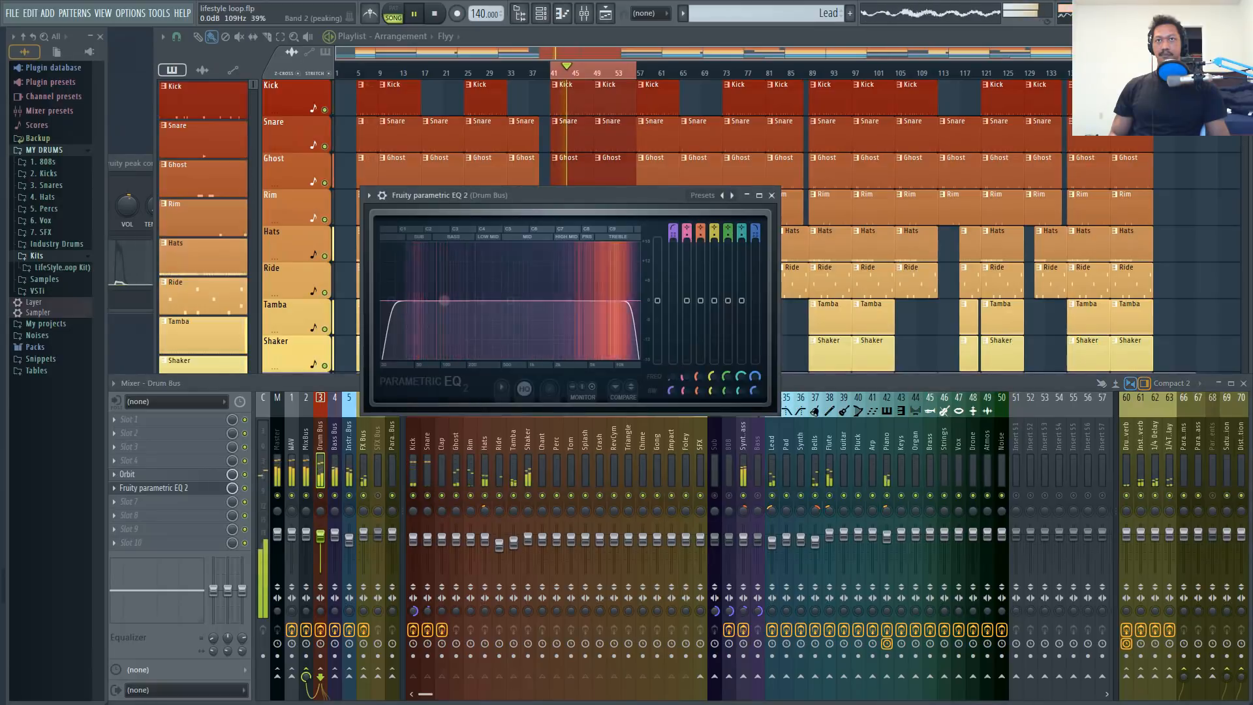
{"action": "left_click_drag", "start_coordinate": [433, 300], "coordinate": [412, 297]}
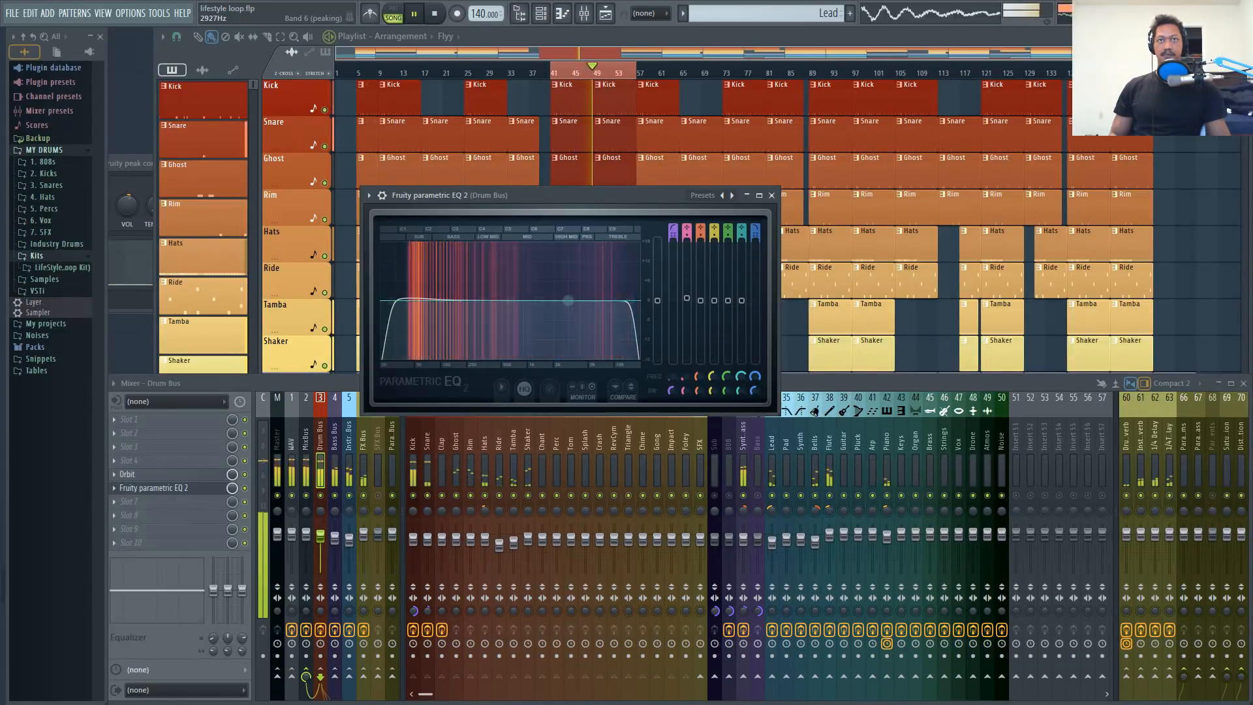
{"action": "left_click_drag", "start_coordinate": [568, 300], "coordinate": [583, 298]}
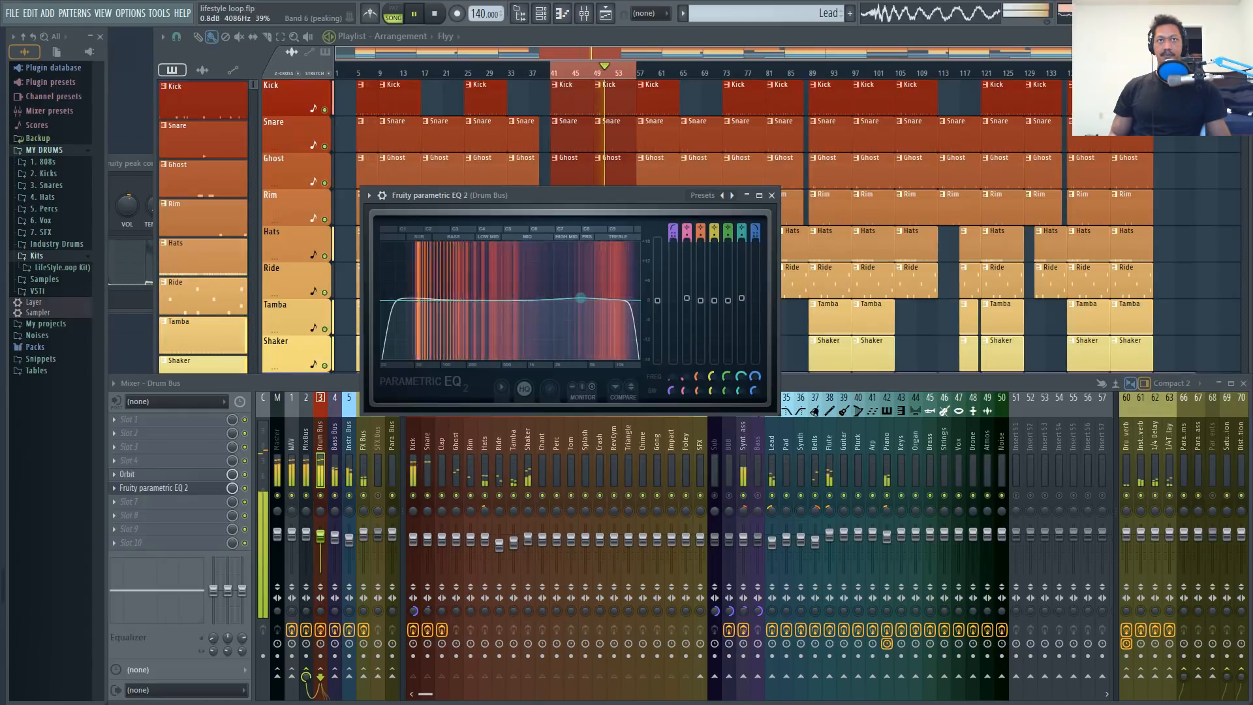
{"action": "left_click_drag", "start_coordinate": [512, 300], "coordinate": [496, 298]}
{"action": "key", "text": "space"}
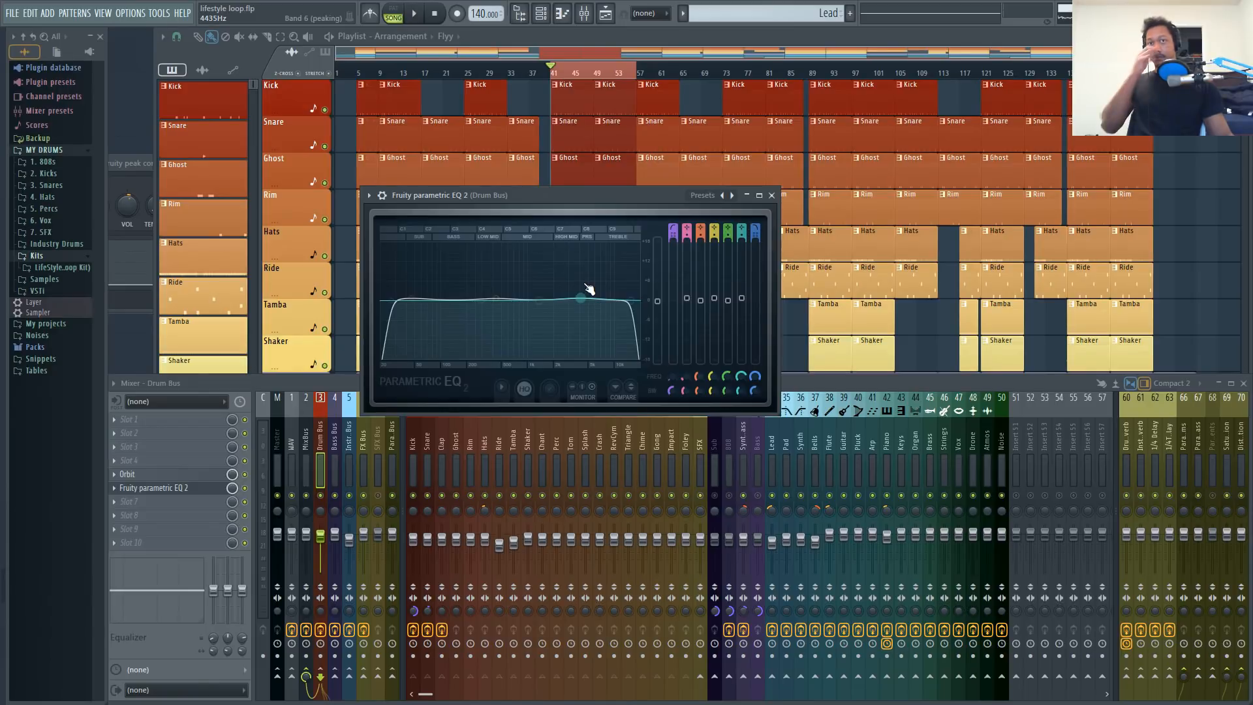
- Audition the boosted Drum Bus EQ against its bypassed sound, stop playback and close the EQ window
{"action": "left_click", "coordinate": [249, 496]}
{"action": "key", "text": "space"}
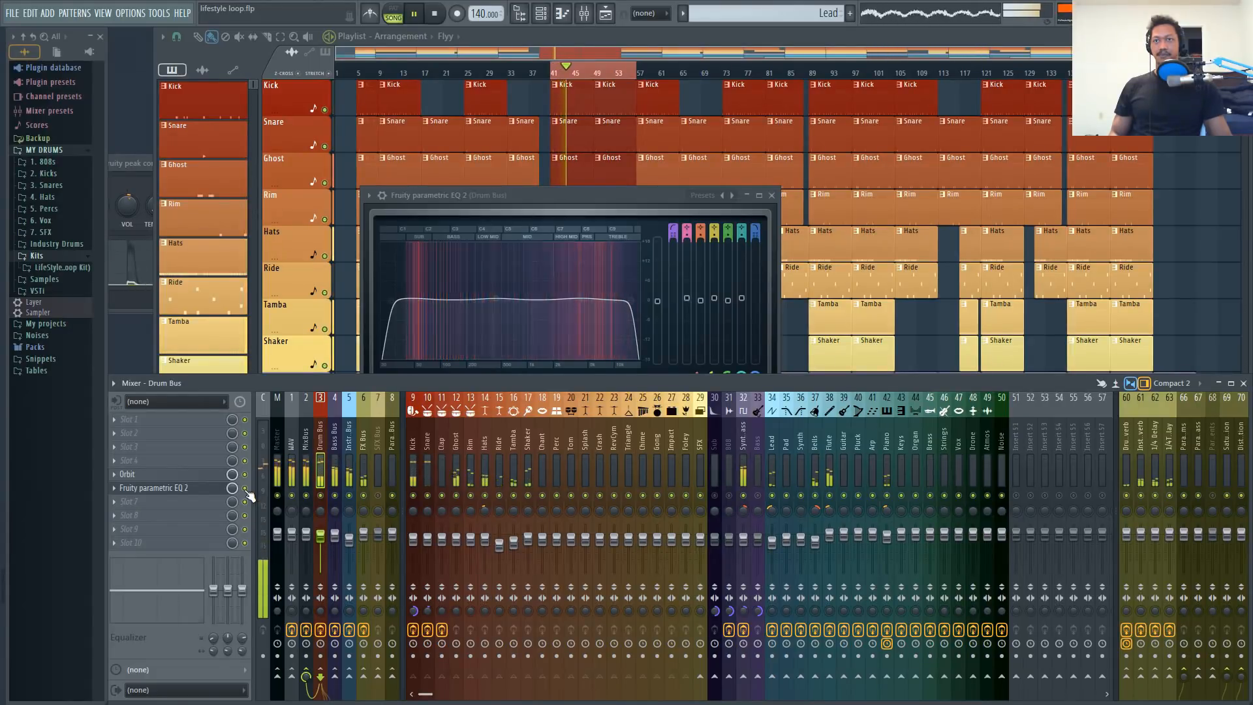
{"action": "key", "text": "space"}
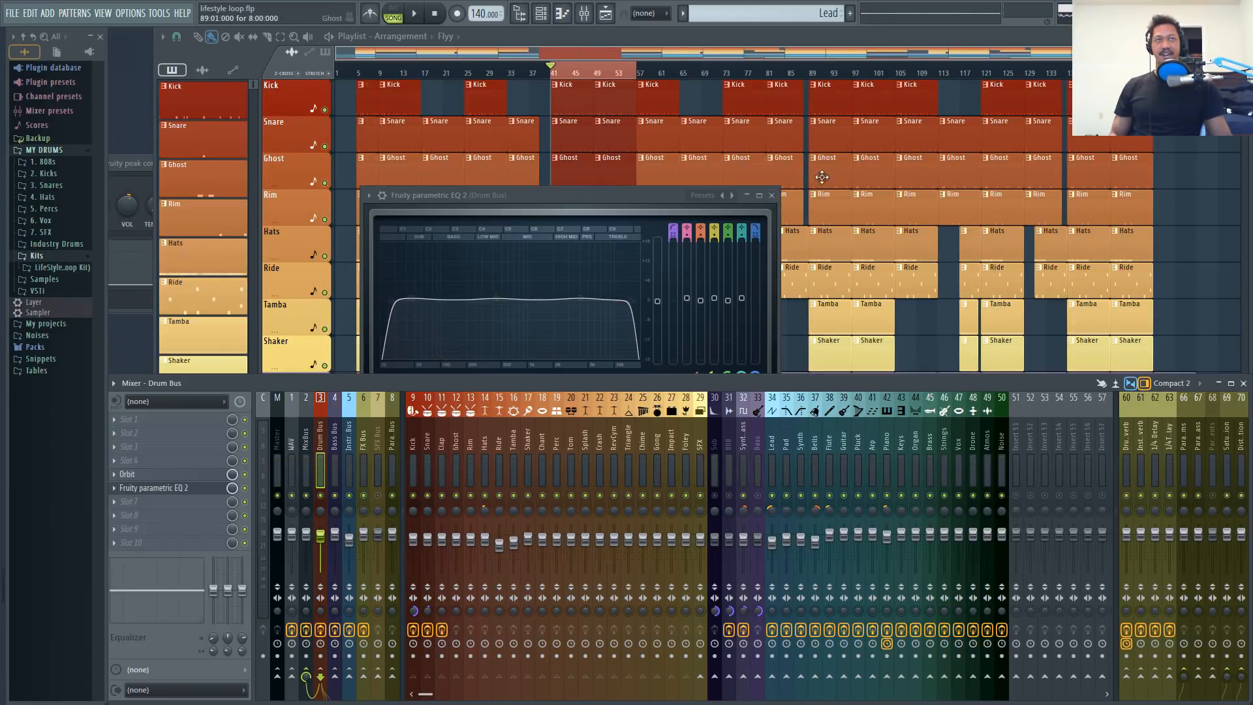
{"action": "left_click", "coordinate": [773, 196]}
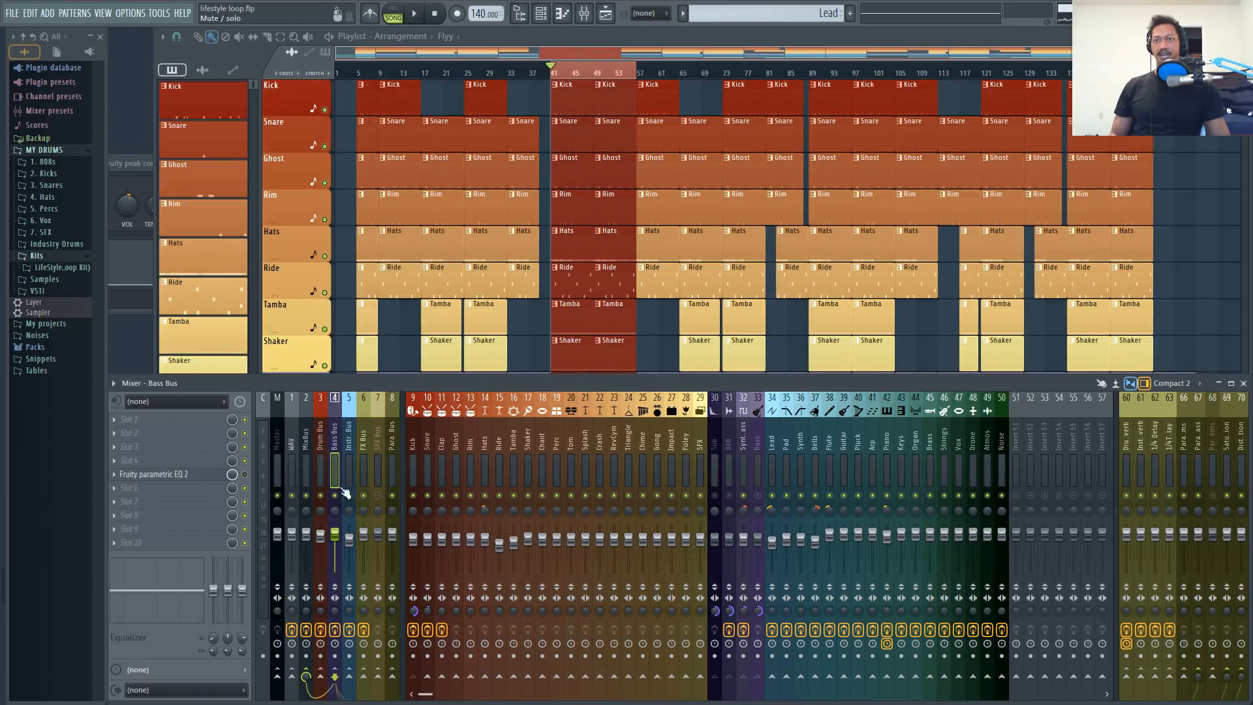
- Select the Drum, Bass, Instrument and FX Buses and lower their faders together, bringing the Bass Bus to -1.5 dB
{"action": "left_click_drag", "start_coordinate": [320, 443], "coordinate": [351, 442]}
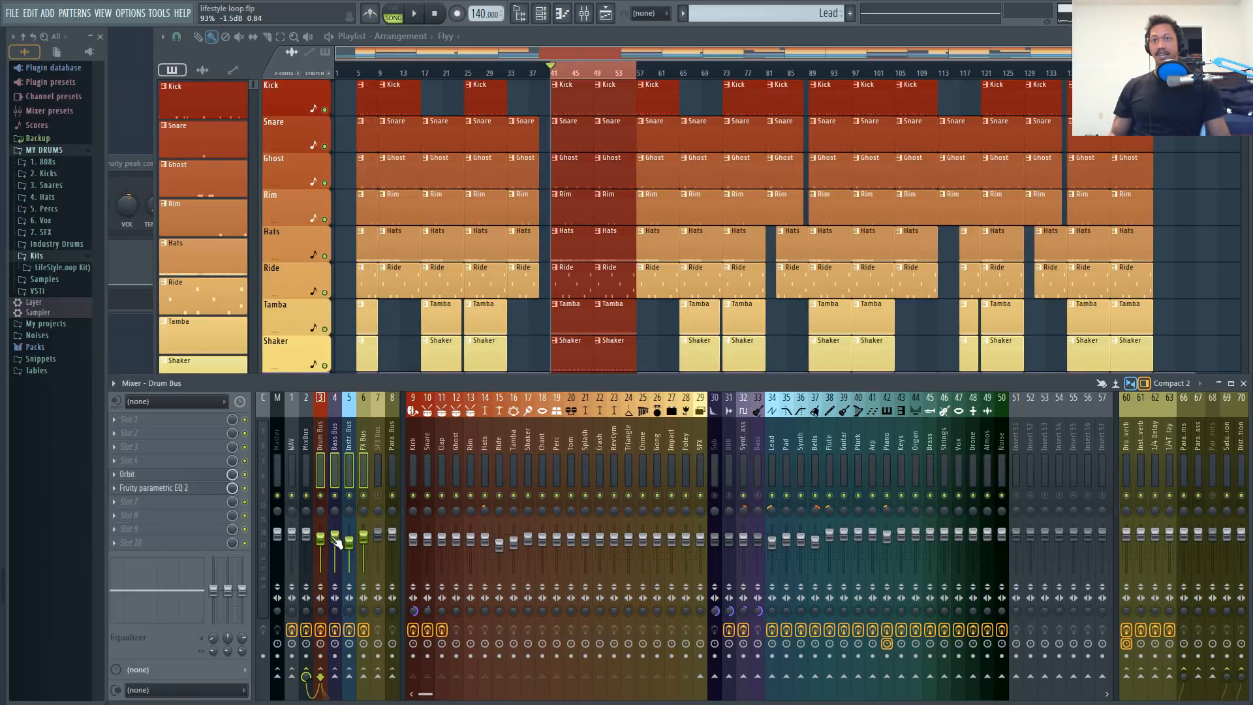
{"action": "left_click", "coordinate": [333, 518]}
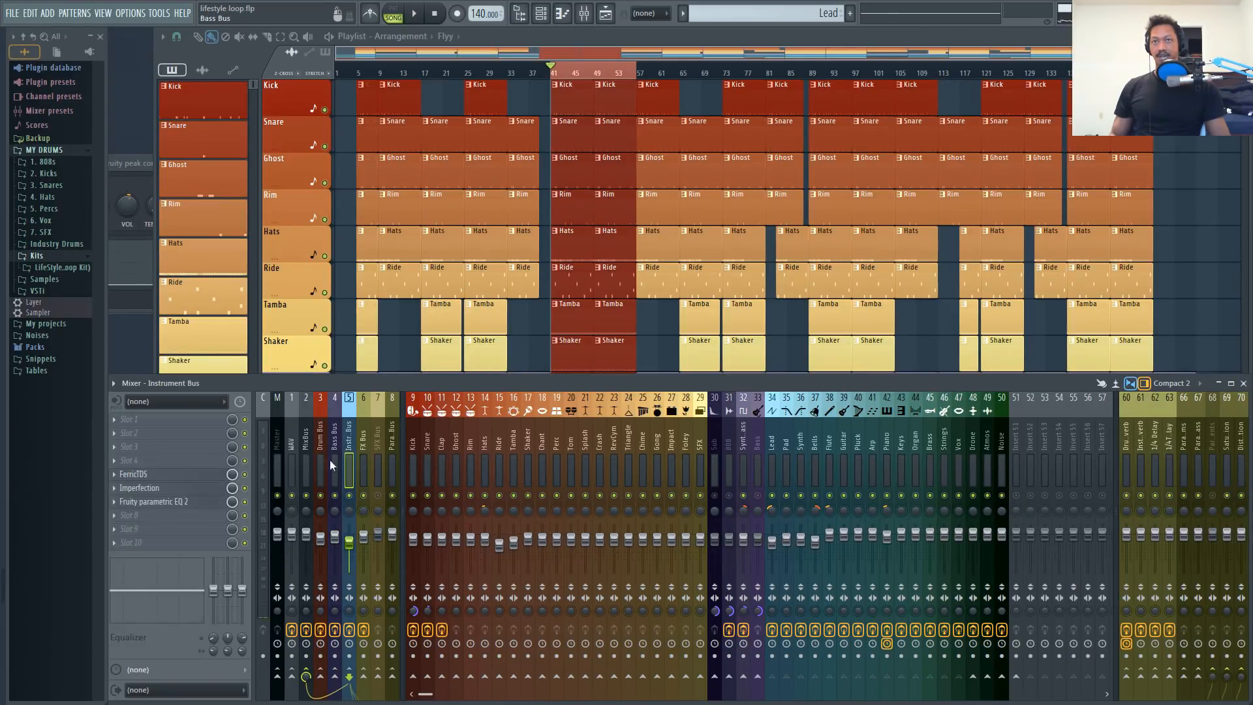
- Copy the Bass Bus's volume value and paste it into the Base of the Kick's slot 5 Fruity peak controller
{"action": "left_click", "coordinate": [331, 458]}
{"action": "right_click", "coordinate": [337, 539]}
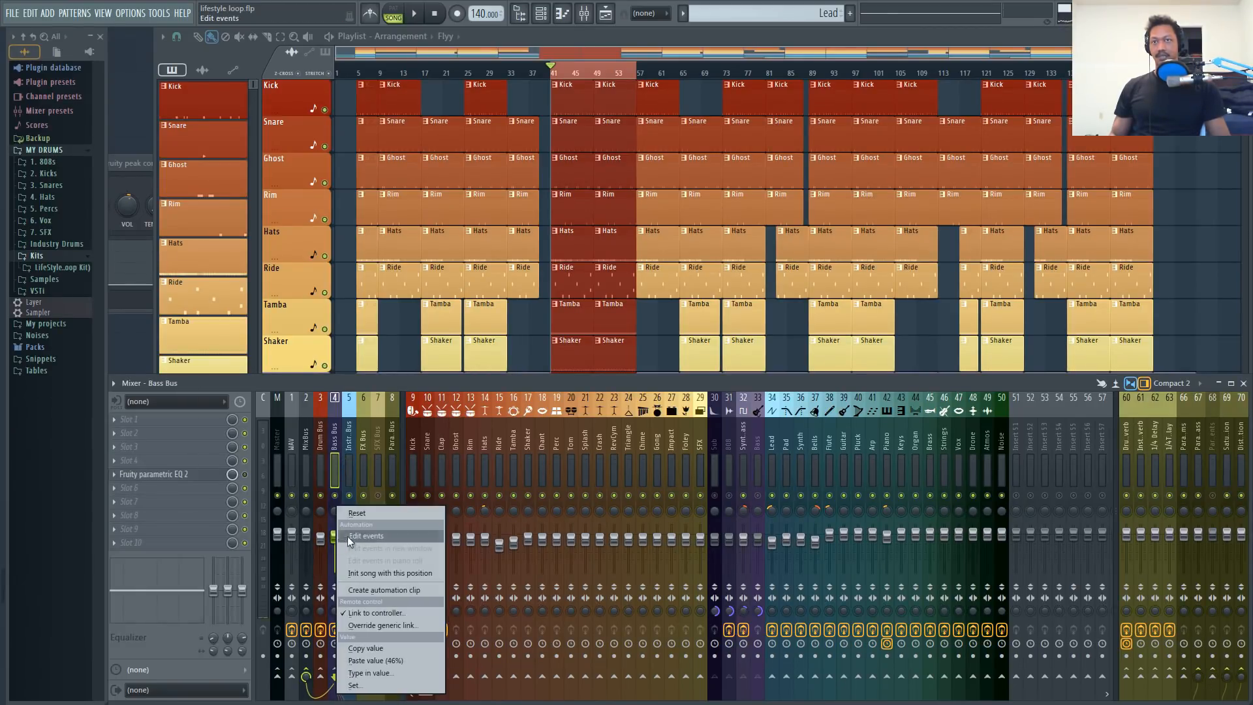
{"action": "left_click", "coordinate": [373, 648]}
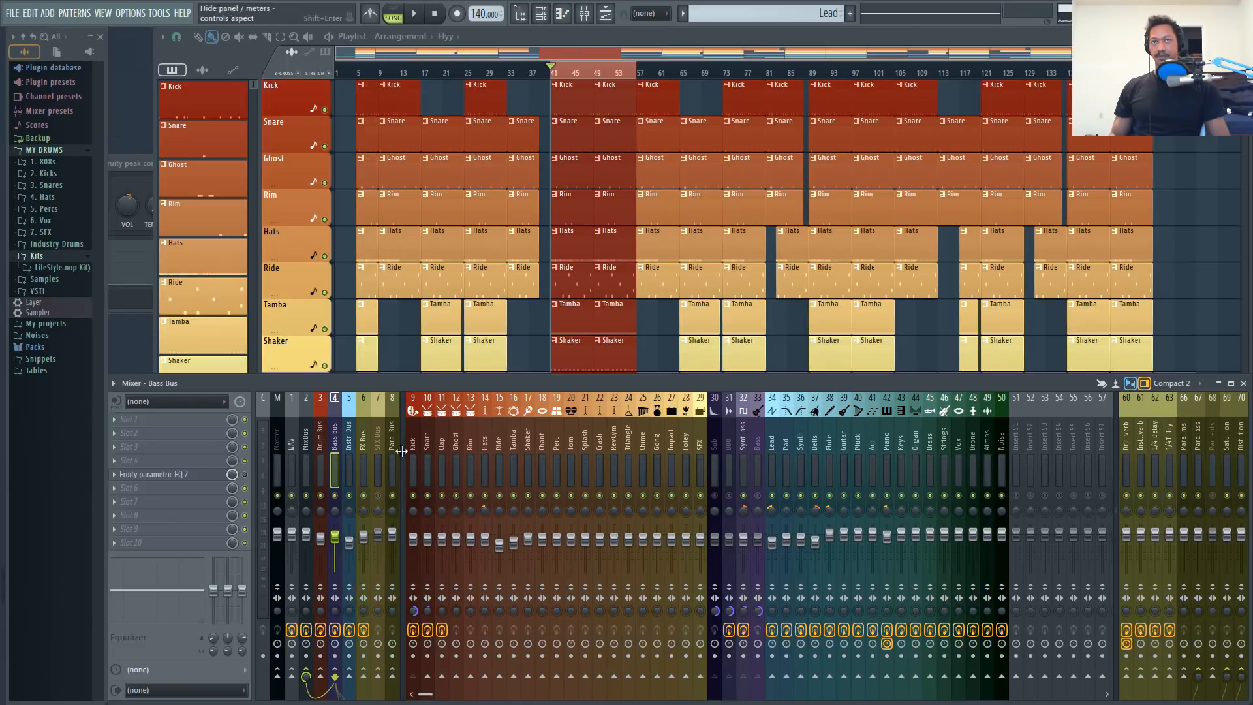
{"action": "left_click", "coordinate": [415, 433]}
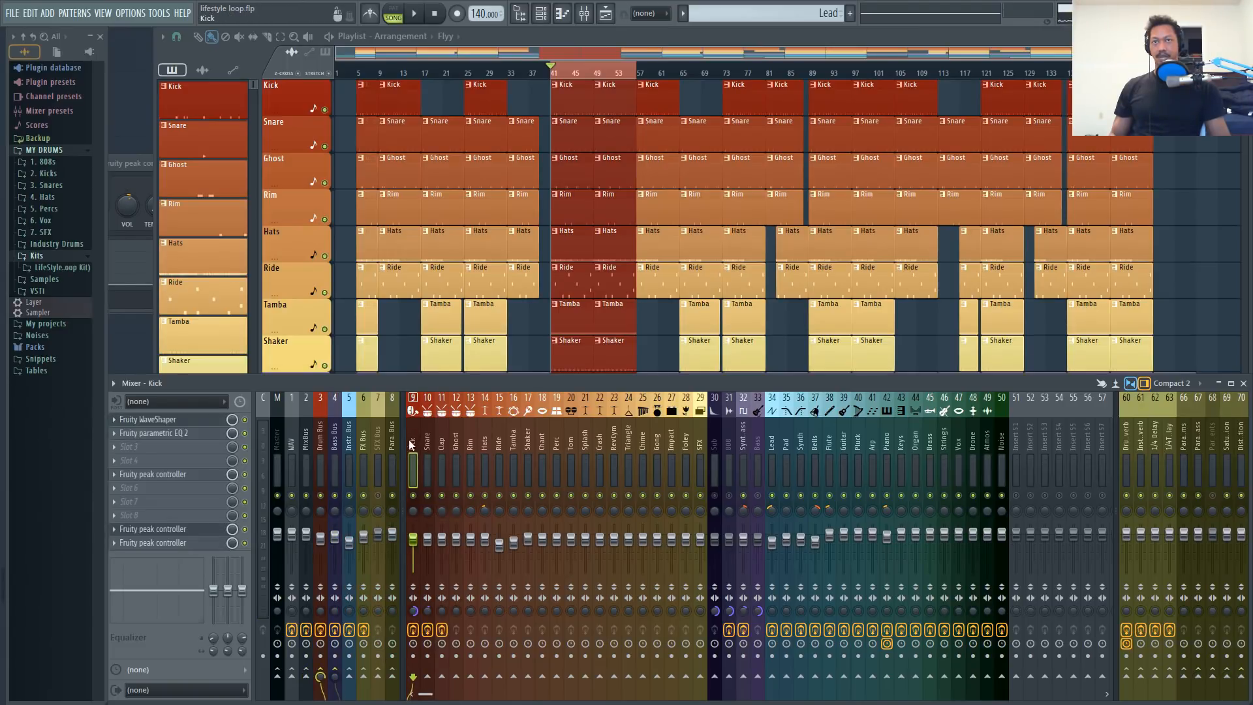
{"action": "left_click", "coordinate": [163, 474]}
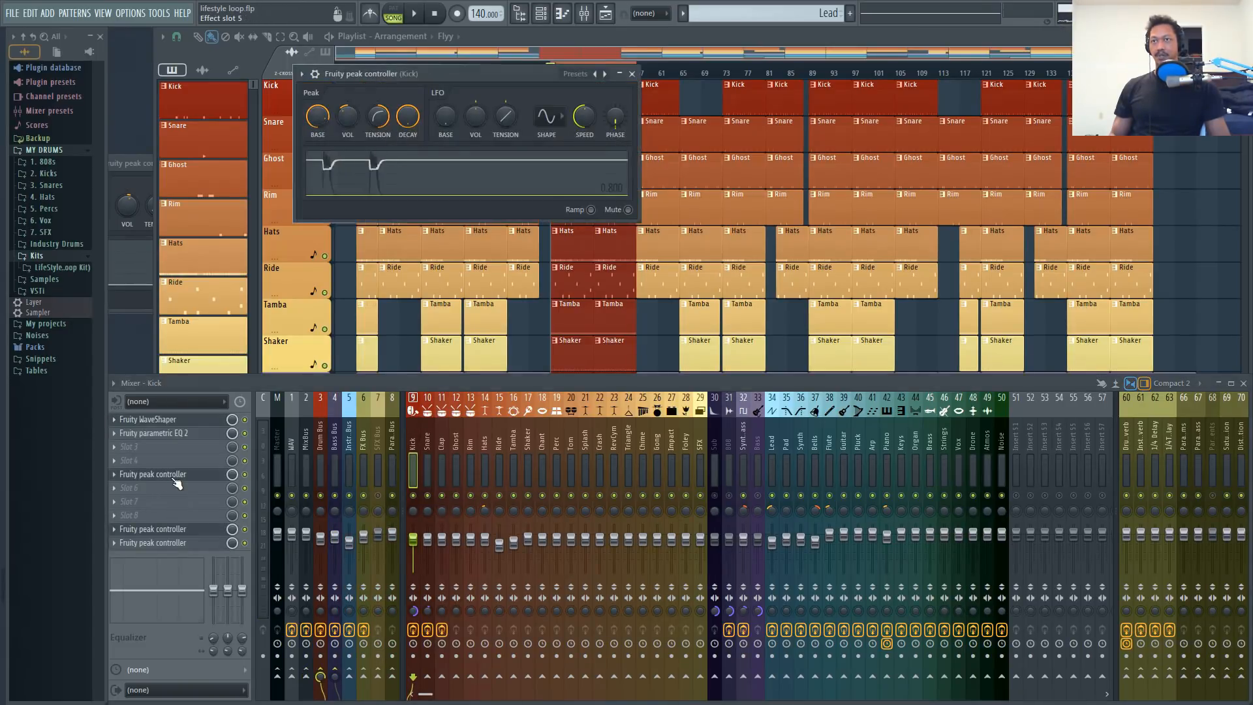
{"action": "right_click", "coordinate": [323, 119]}
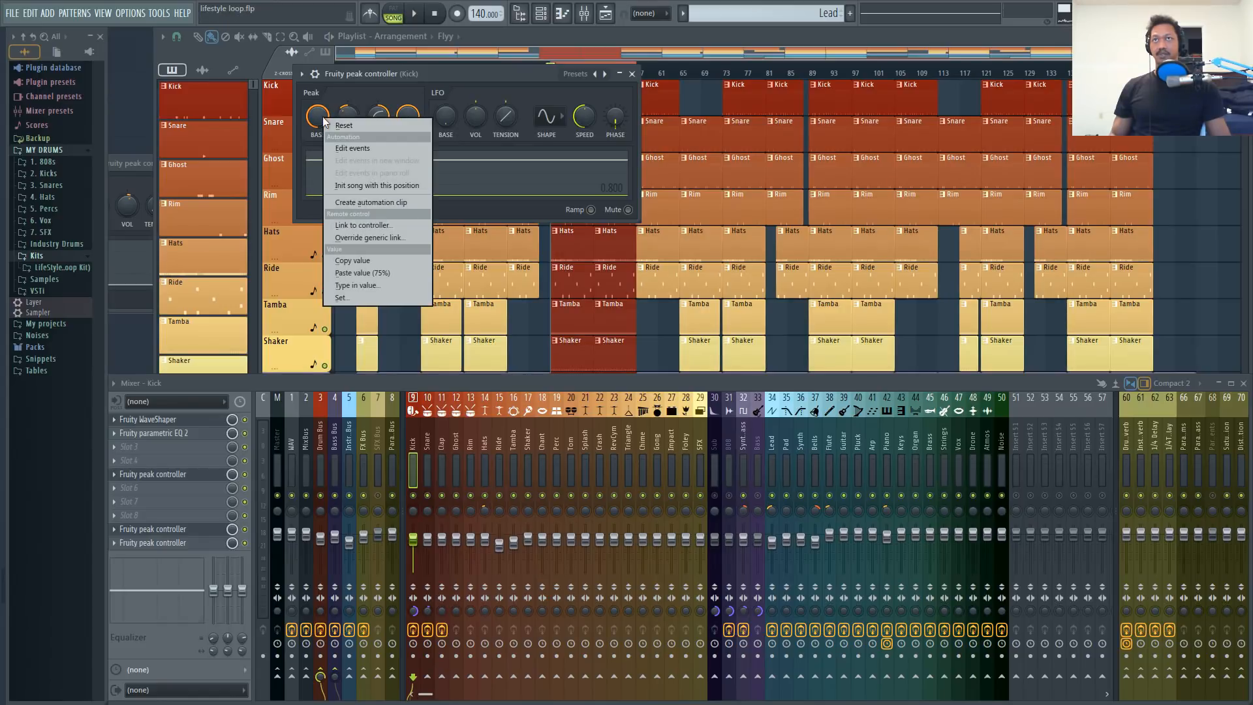
{"action": "left_click", "coordinate": [366, 273]}
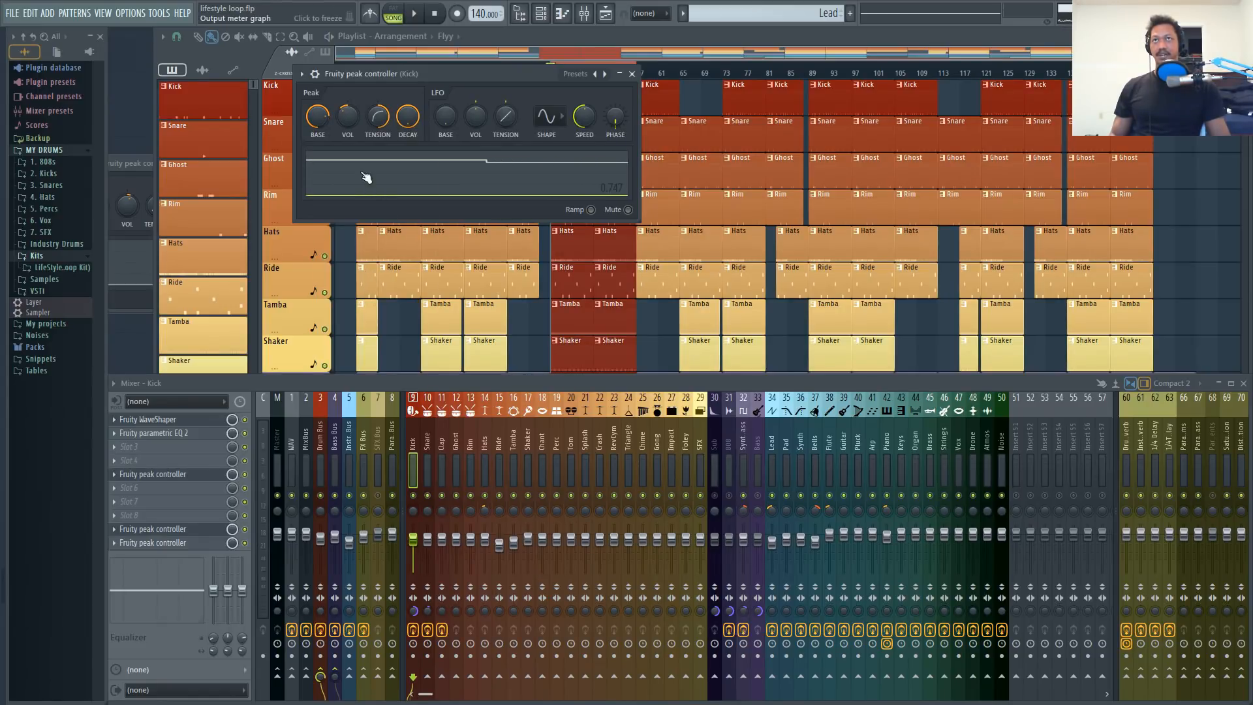
- Link the Bass Bus's volume to the Kick's Peak ctrl - Peak with the default Input mapping and accept
{"action": "left_click", "coordinate": [335, 449]}
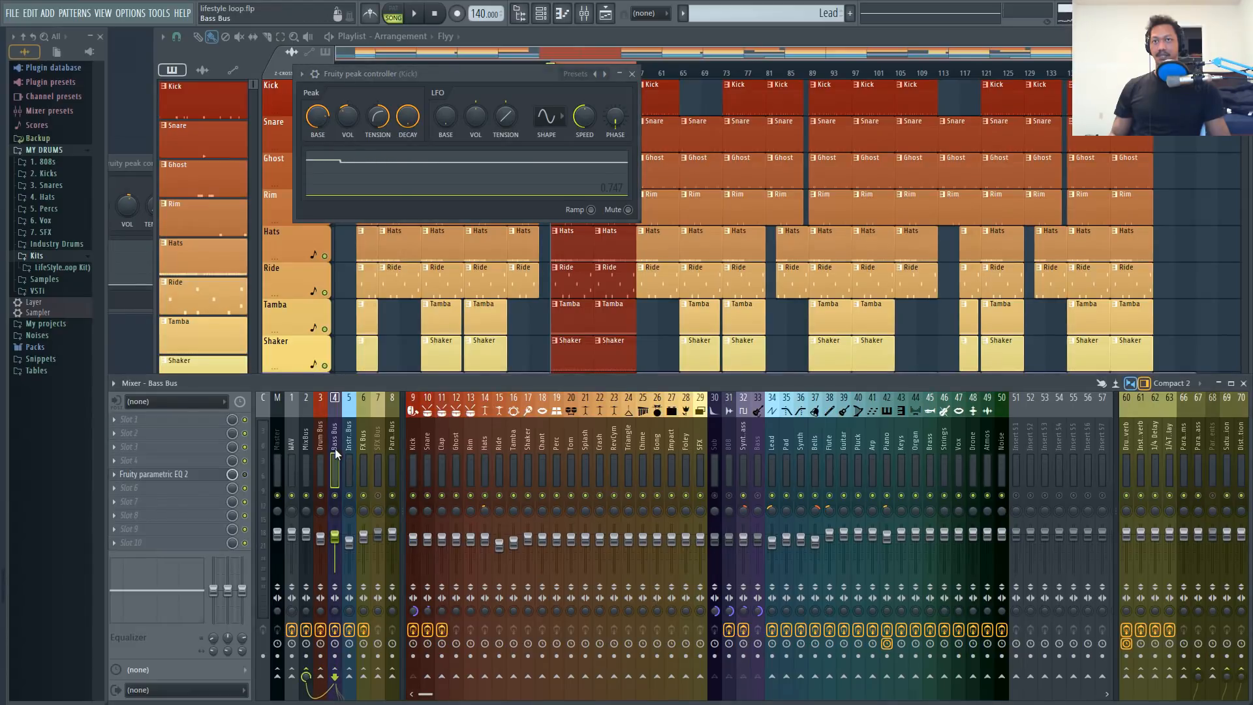
{"action": "right_click", "coordinate": [337, 536]}
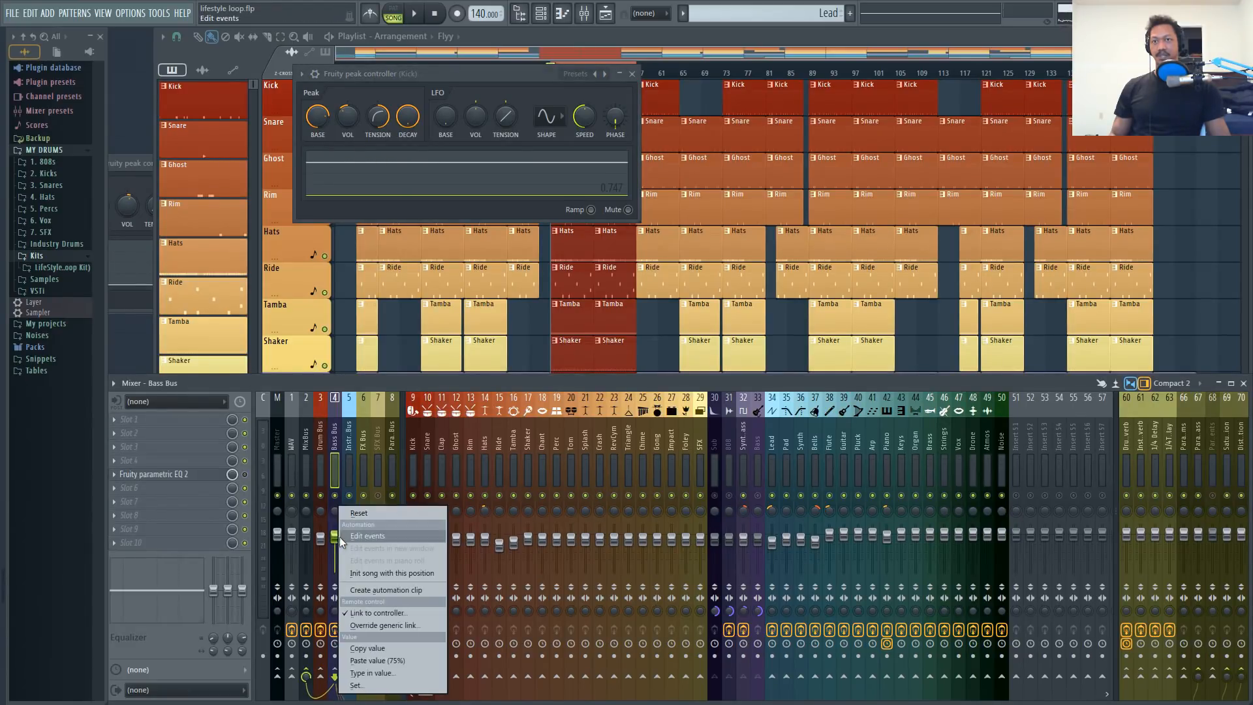
{"action": "left_click", "coordinate": [373, 613]}
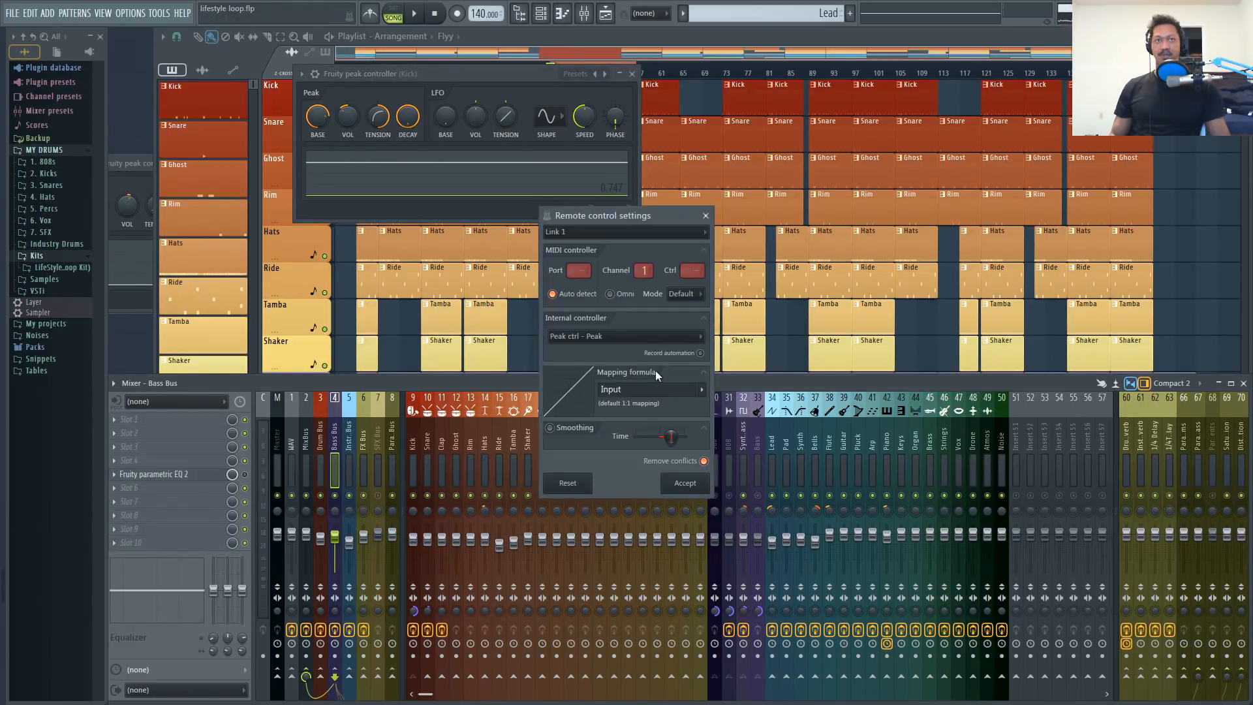
{"action": "left_click", "coordinate": [687, 342]}
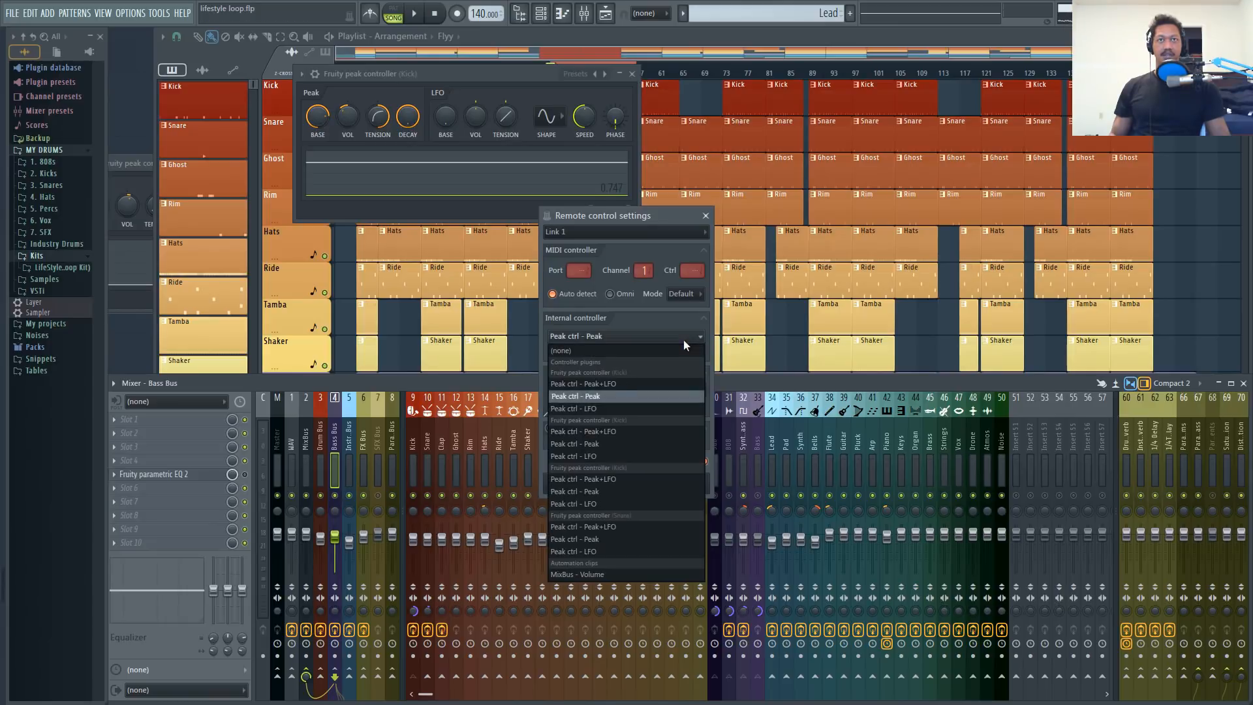
{"action": "left_click", "coordinate": [619, 396]}
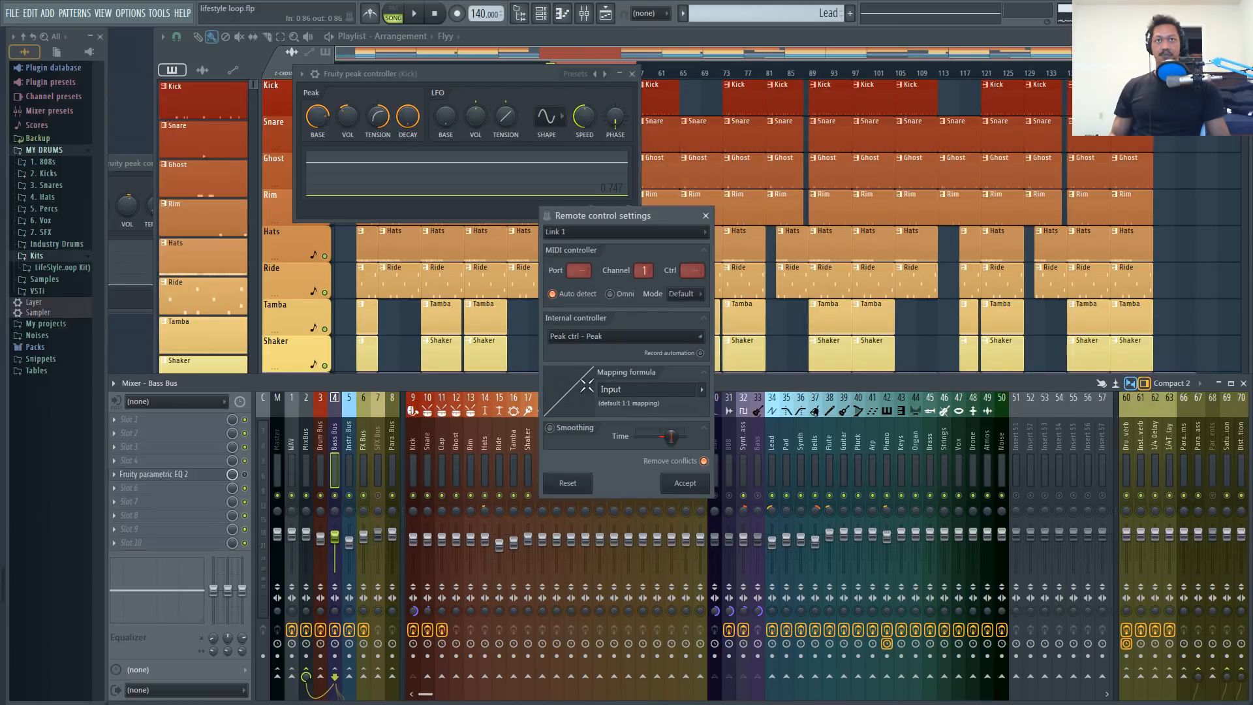
{"action": "left_click", "coordinate": [685, 484]}
- Play the loop to check the Bass Bus's kick ducking, close the peak controller and show the MixBus's effect chain
{"action": "key", "text": "space"}
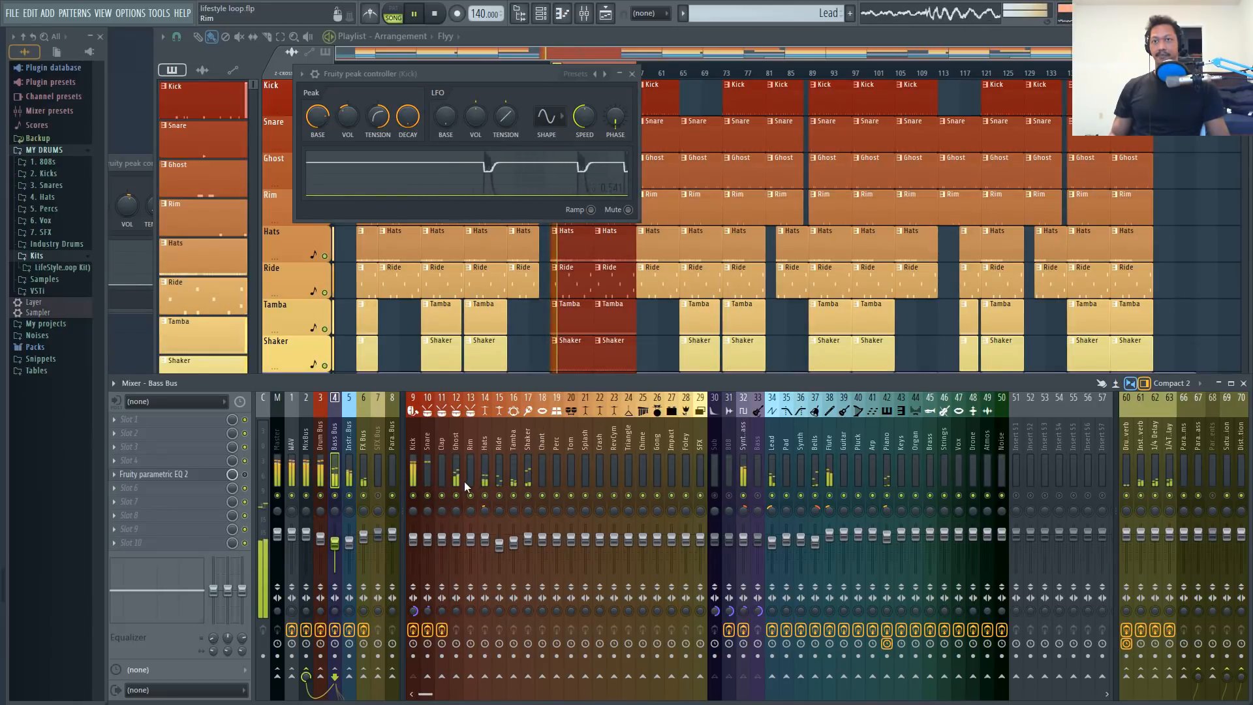
{"action": "key", "text": "space"}
{"action": "key", "text": "Escape"}
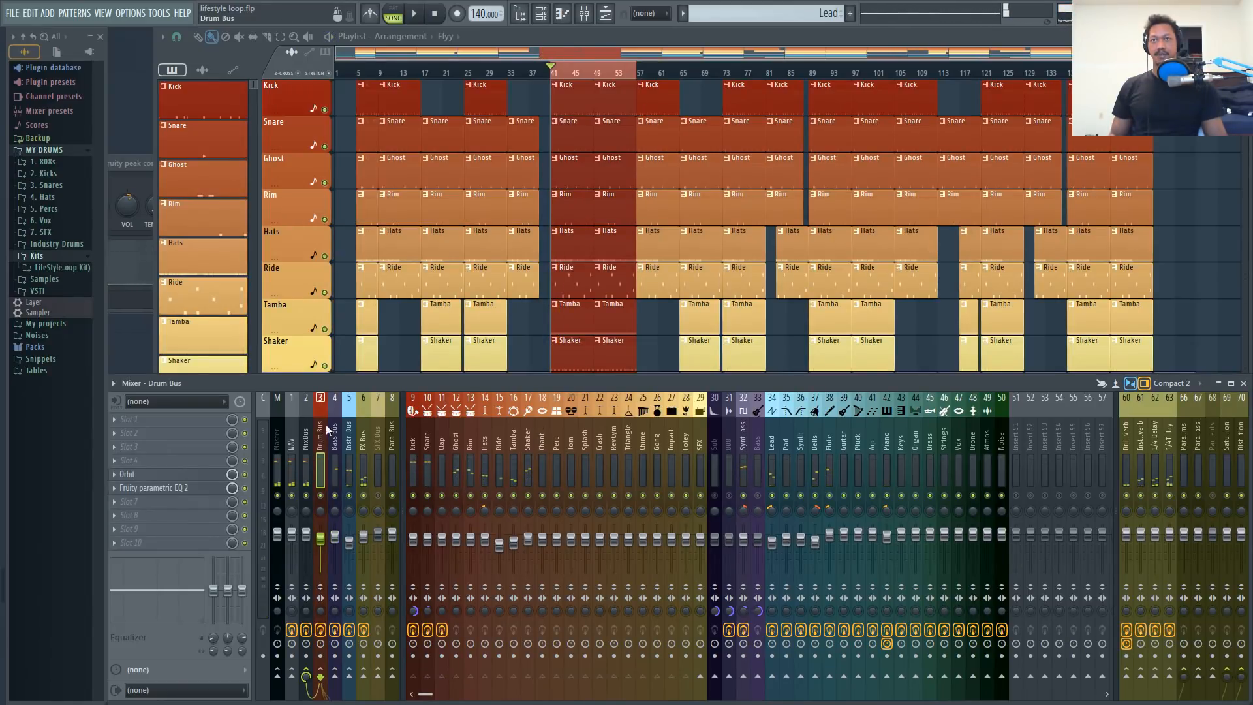
{"action": "left_click", "coordinate": [304, 451]}
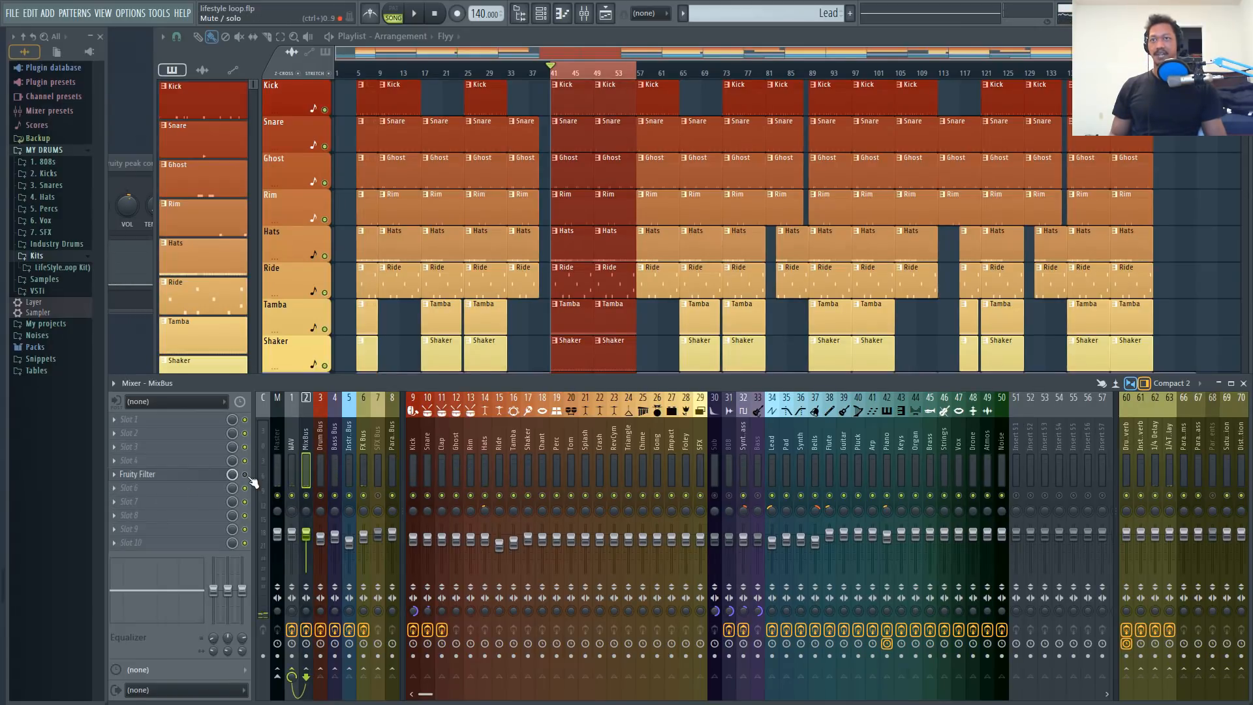
- Open the MixBus's Fruity Filter, place its window over the playlist and toggle the effect's enabled state
{"action": "left_click", "coordinate": [163, 480]}
{"action": "left_click_drag", "start_coordinate": [258, 130], "coordinate": [502, 112]}
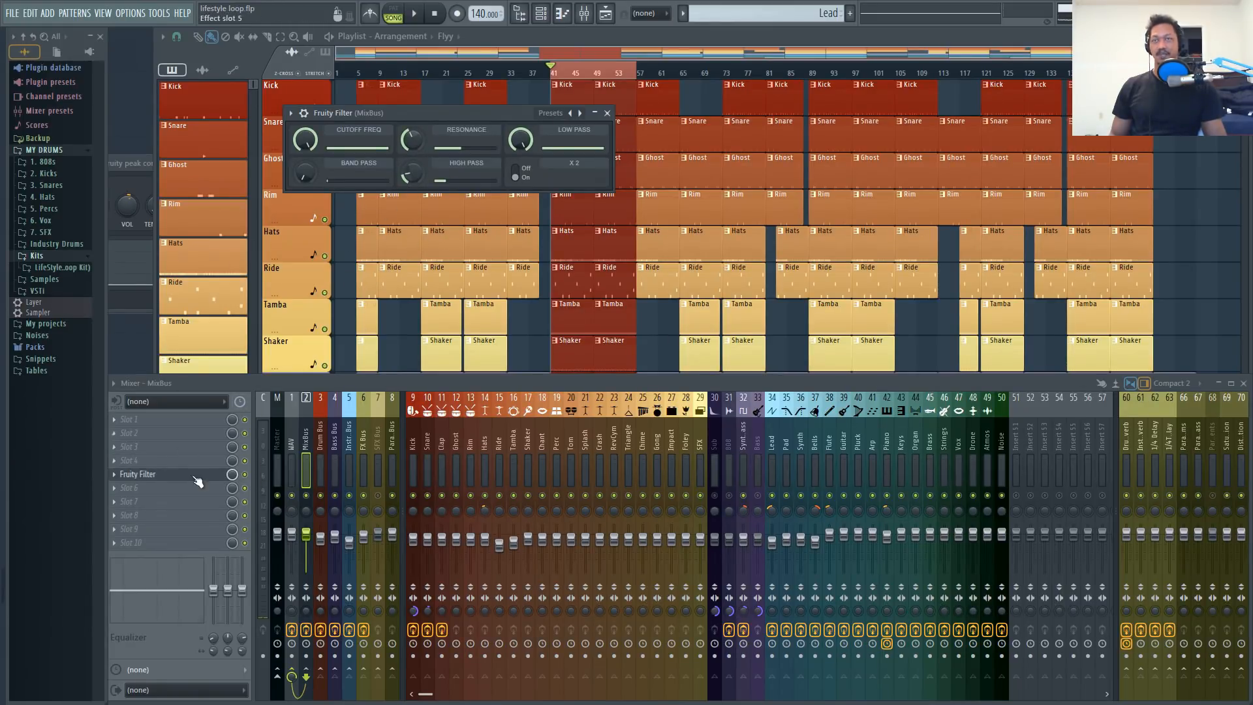
{"action": "left_click", "coordinate": [246, 475]}
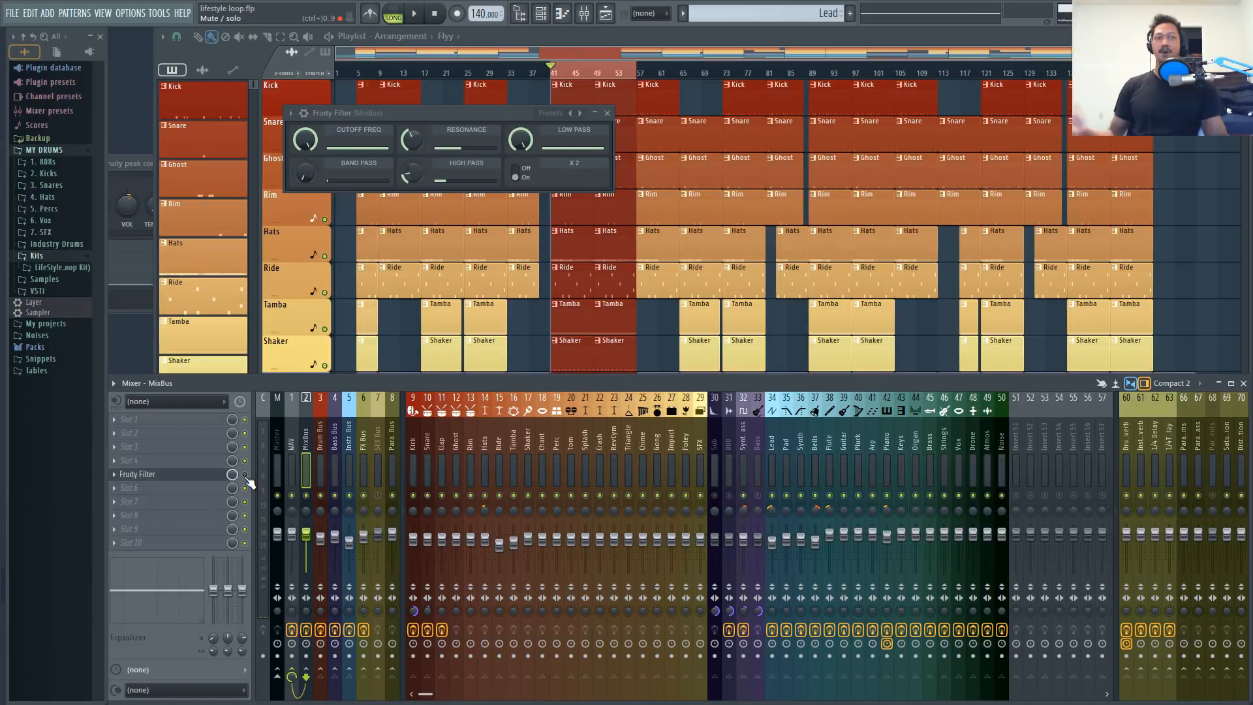
- Review the effect chains on the Snare, Kick and bass tracks, including the 808
{"action": "left_click", "coordinate": [745, 449]}
{"action": "left_click", "coordinate": [421, 448]}
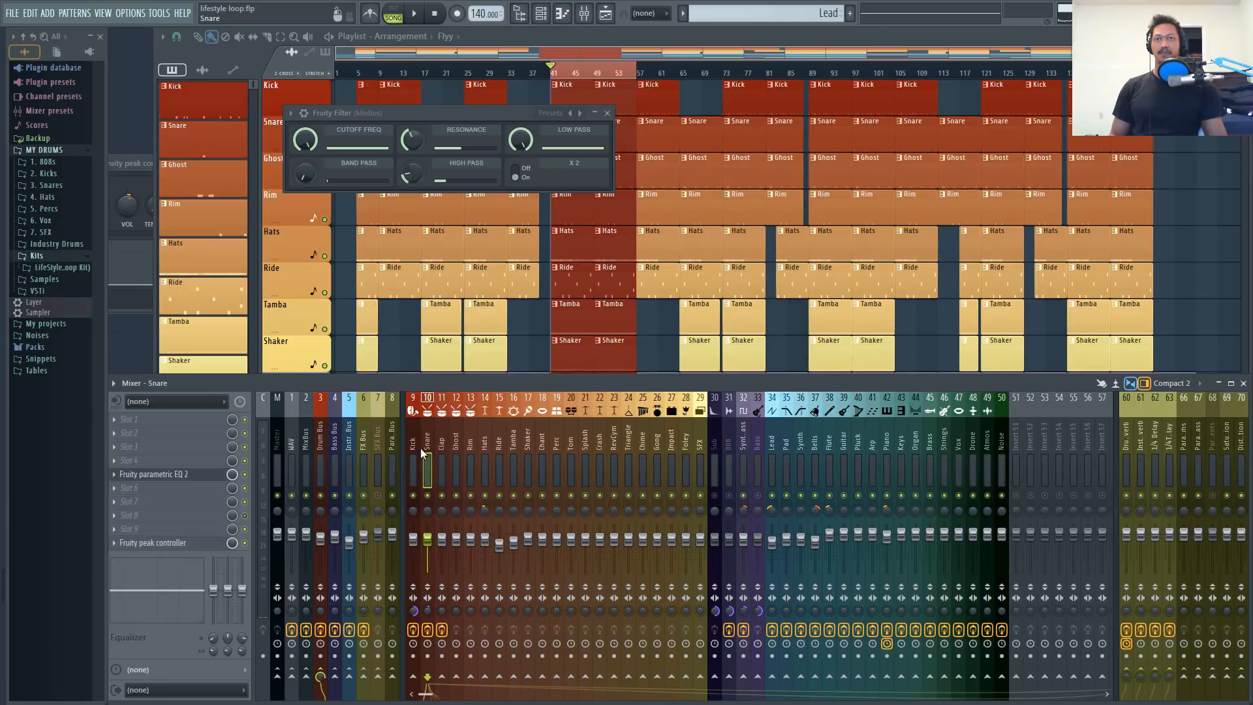
{"action": "left_click", "coordinate": [417, 448]}
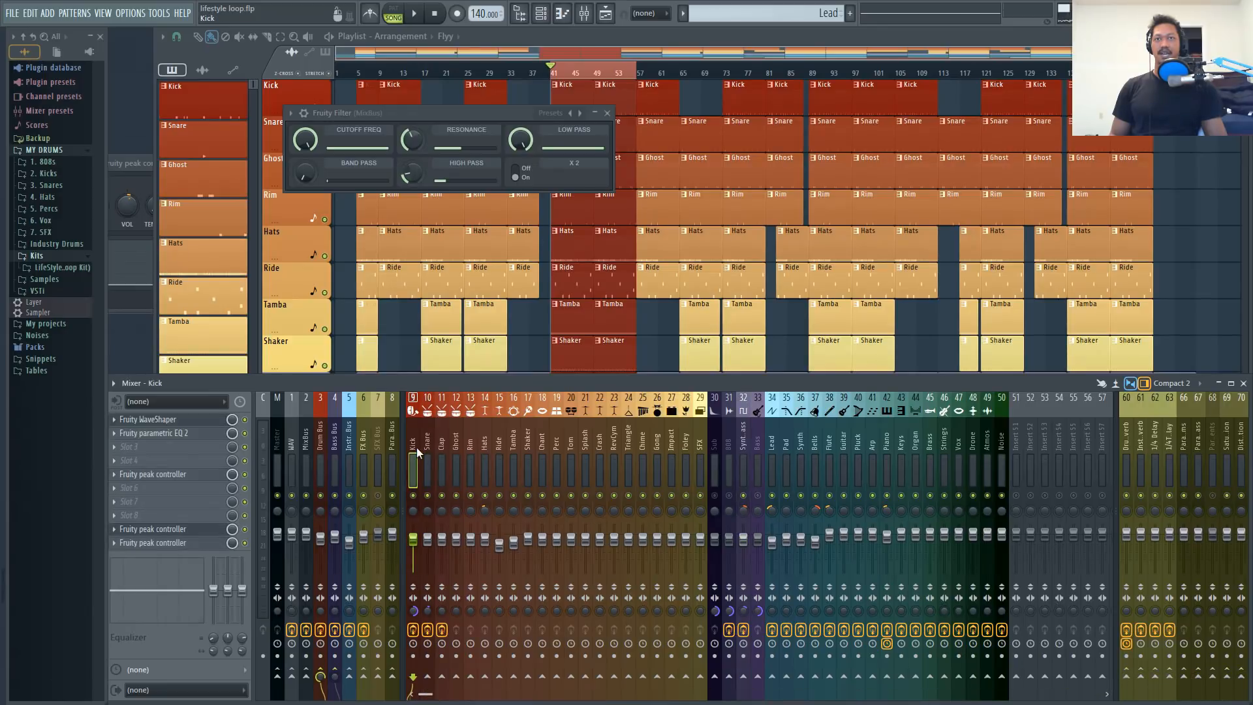
{"action": "left_click", "coordinate": [753, 440]}
{"action": "left_click", "coordinate": [727, 442]}
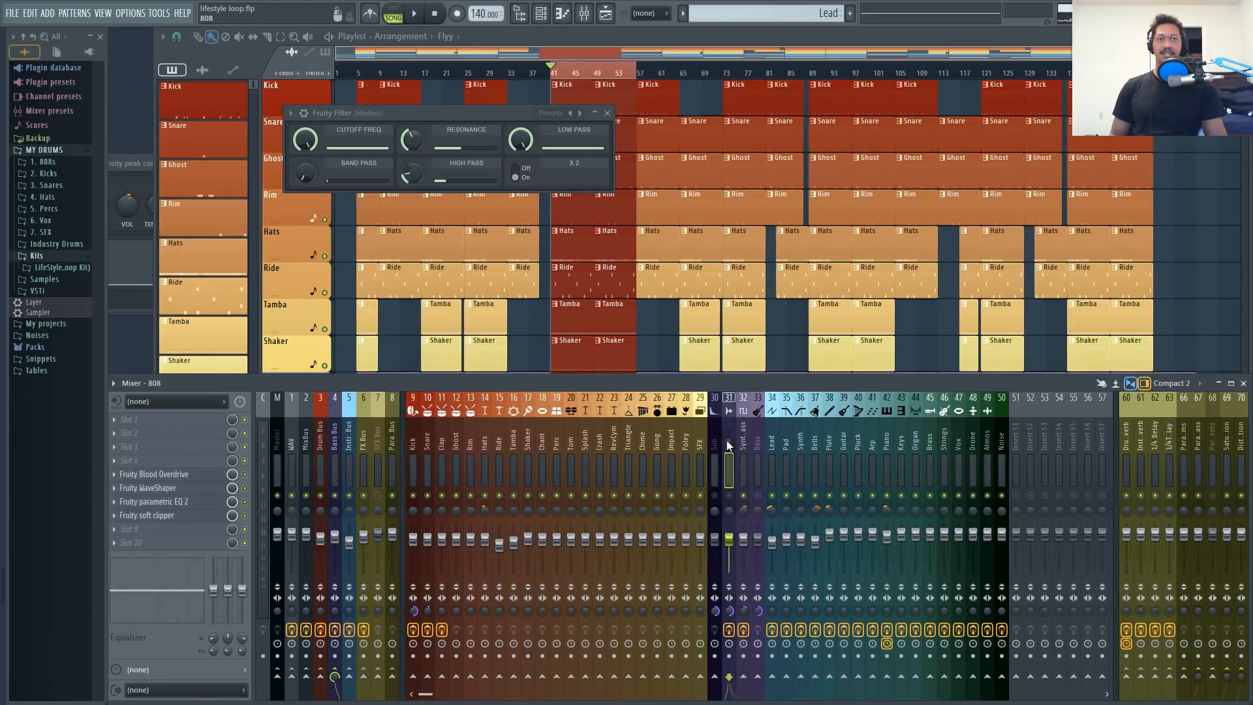
{"action": "left_click", "coordinate": [715, 444]}
- Examine the effect chains of the Drum, Bass and Instrument Buses, including the curve of the Drum Bus's Fruity parametric EQ 2
{"action": "left_click", "coordinate": [345, 446]}
{"action": "left_click", "coordinate": [324, 447]}
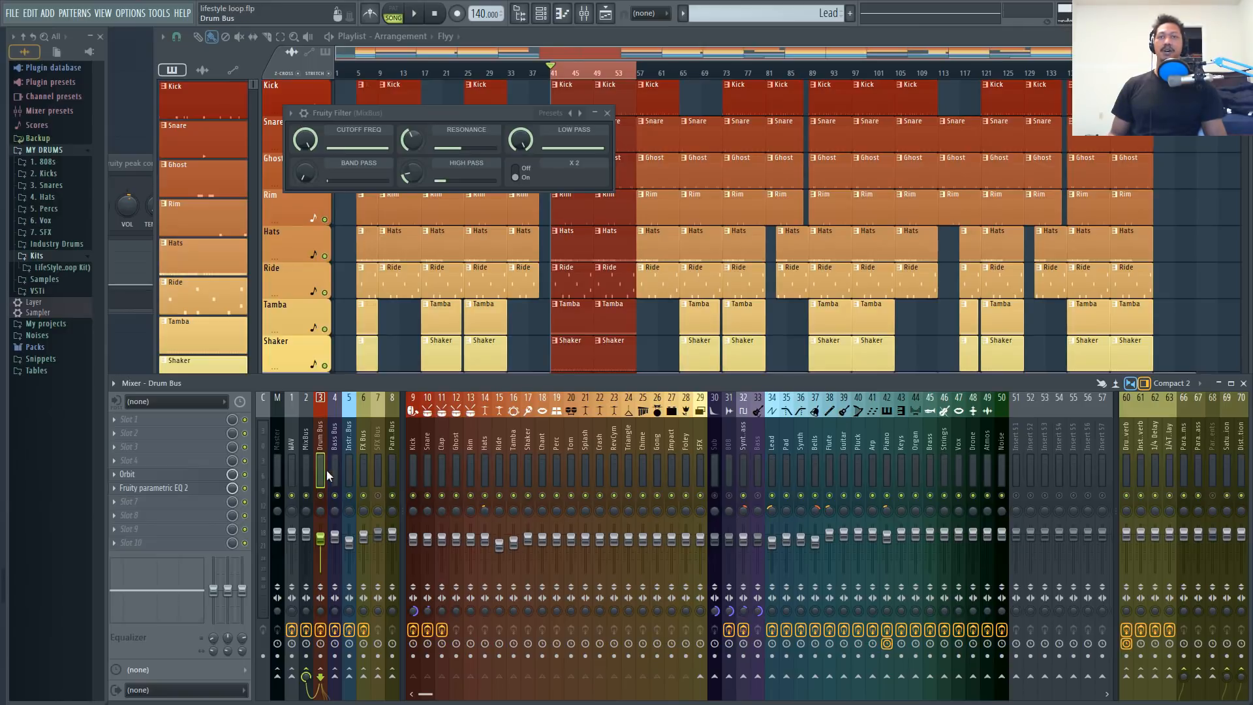
{"action": "left_click", "coordinate": [306, 443]}
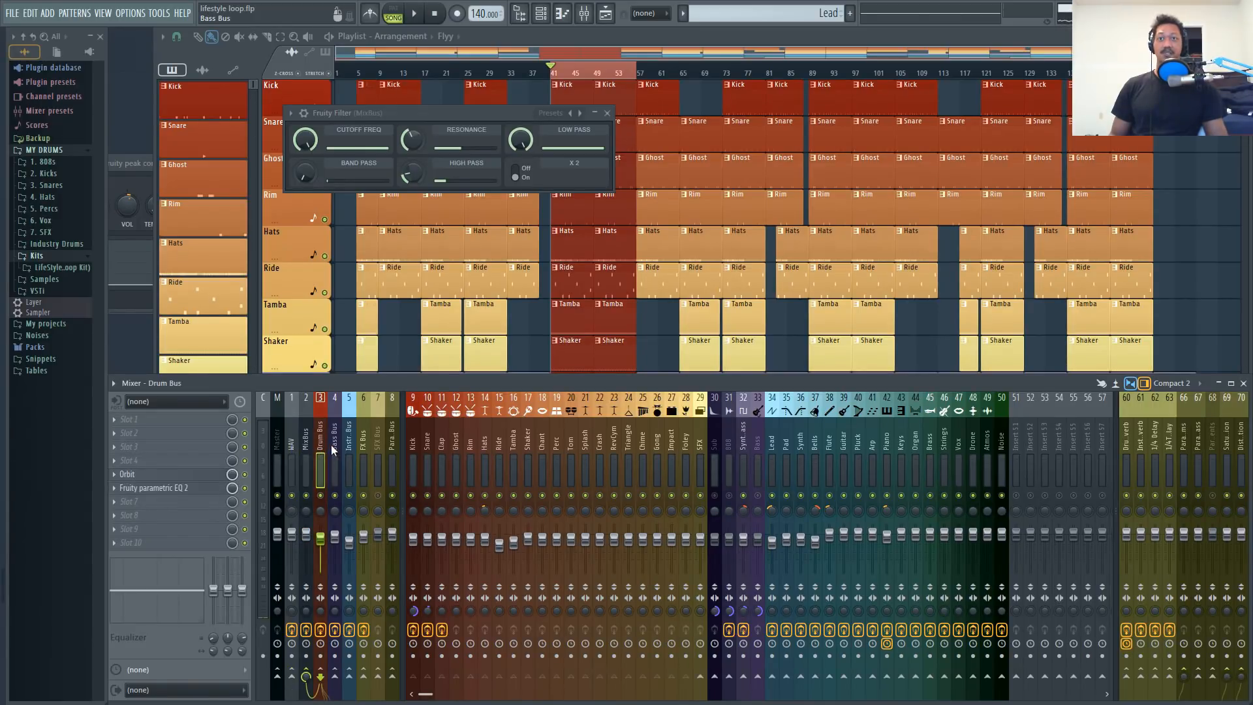
{"action": "left_click", "coordinate": [320, 448]}
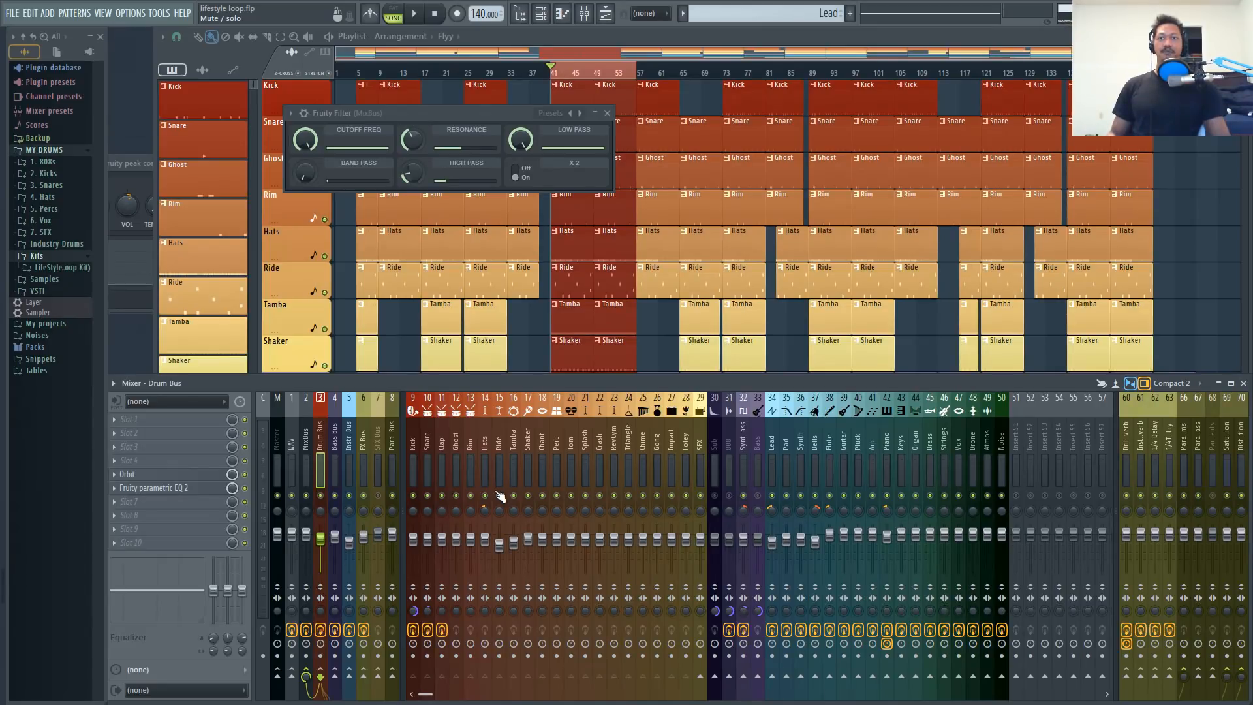
{"action": "left_click", "coordinate": [351, 444]}
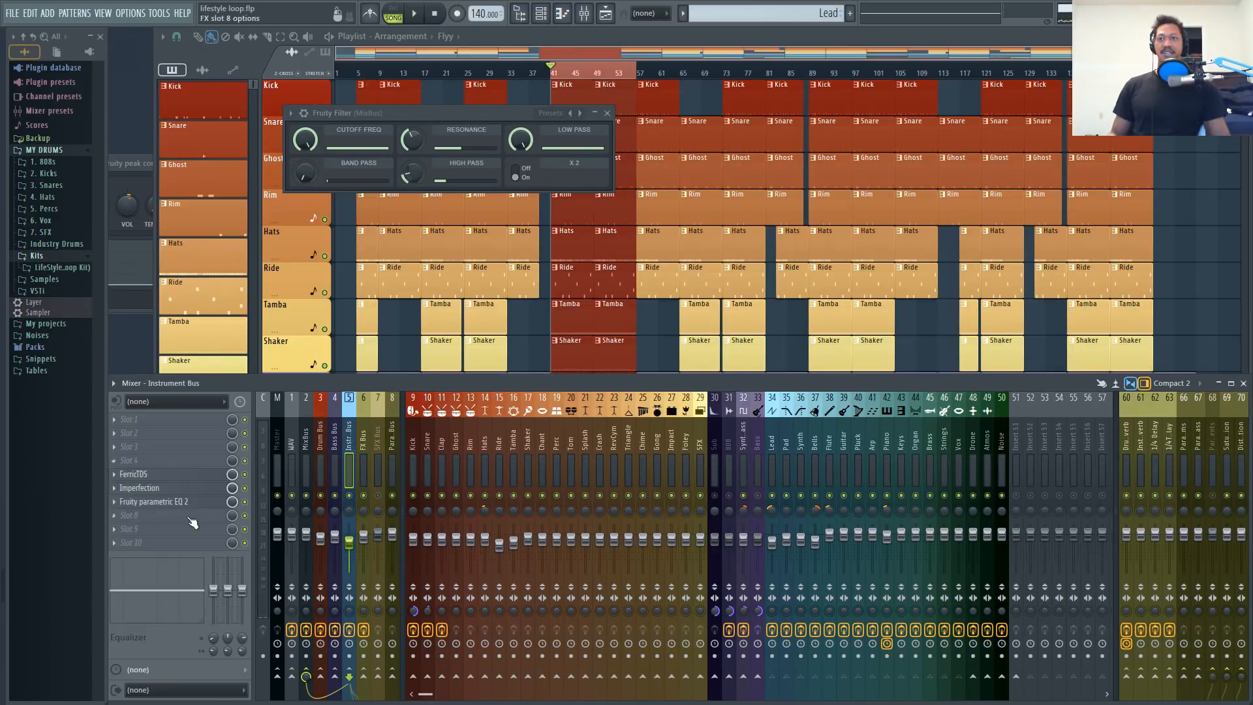
{"action": "left_click", "coordinate": [330, 446]}
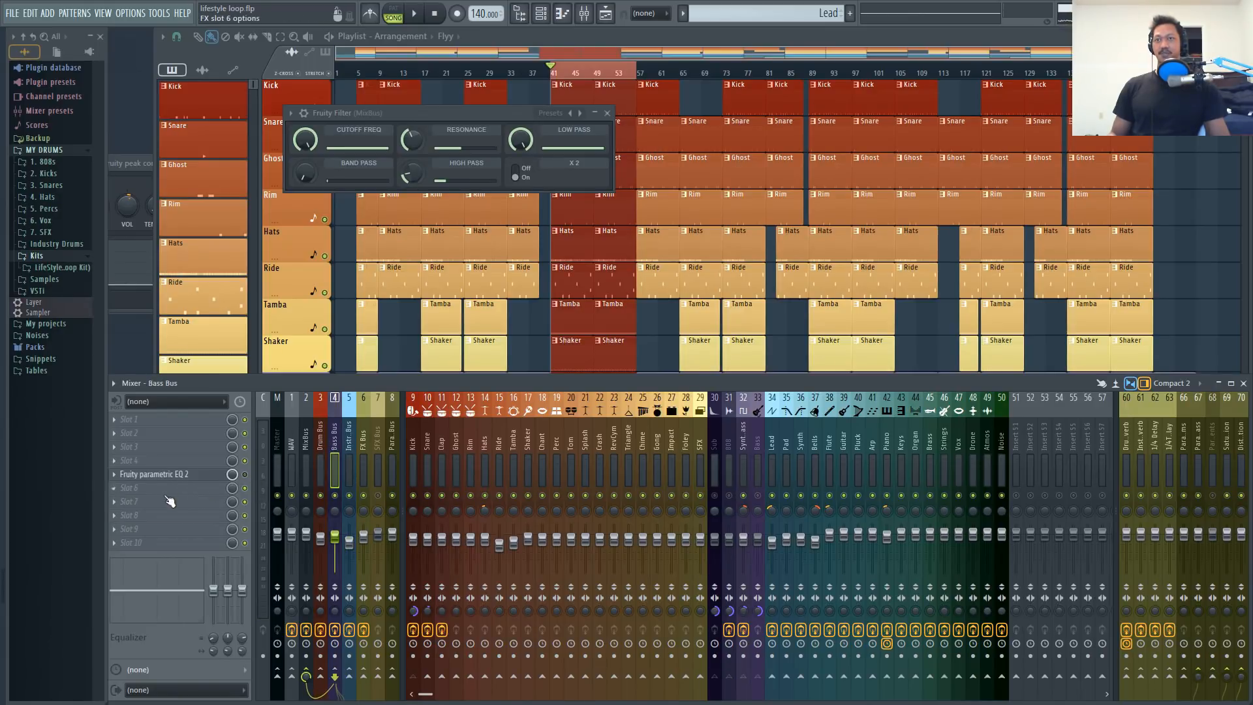
{"action": "left_click", "coordinate": [320, 437]}
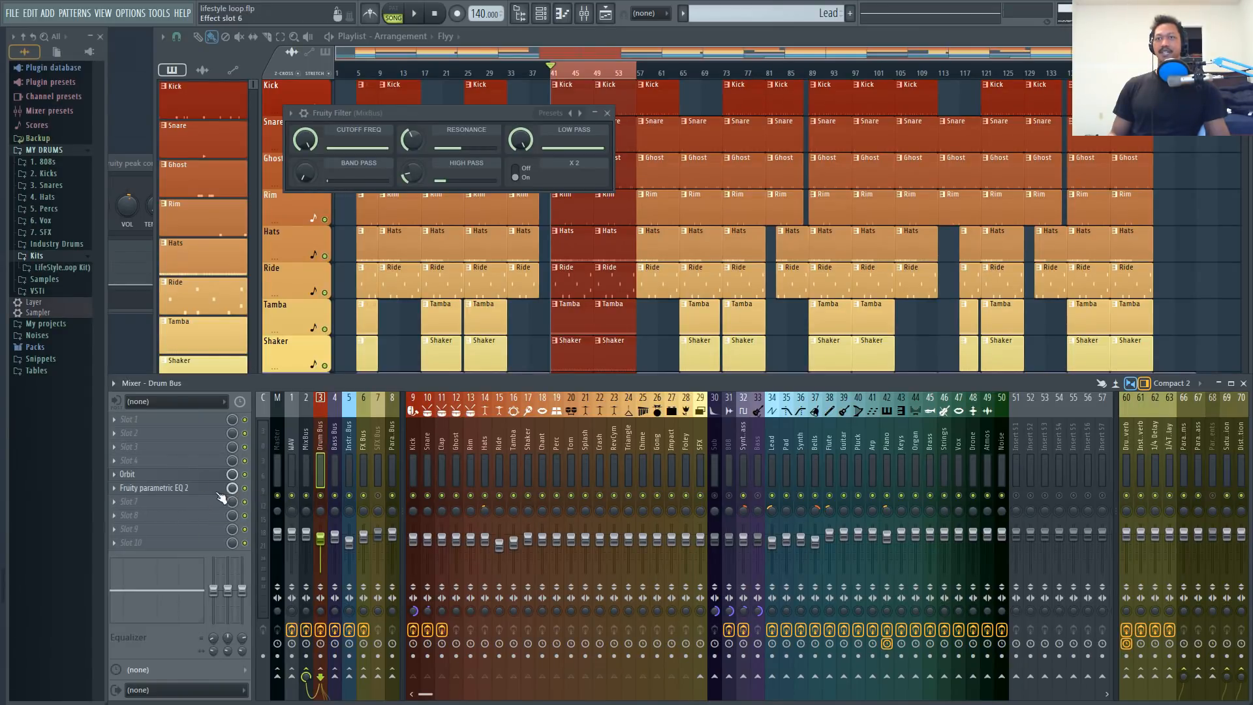
{"action": "left_click", "coordinate": [196, 489]}
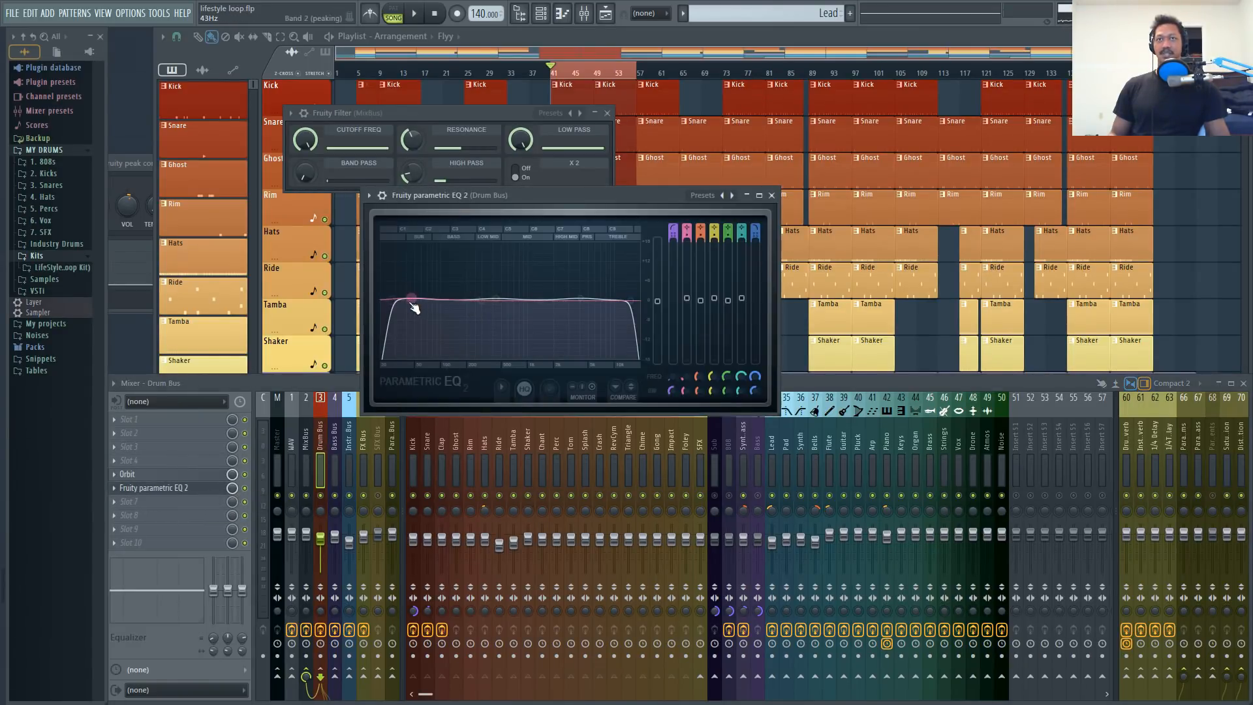
{"action": "left_click", "coordinate": [771, 196]}
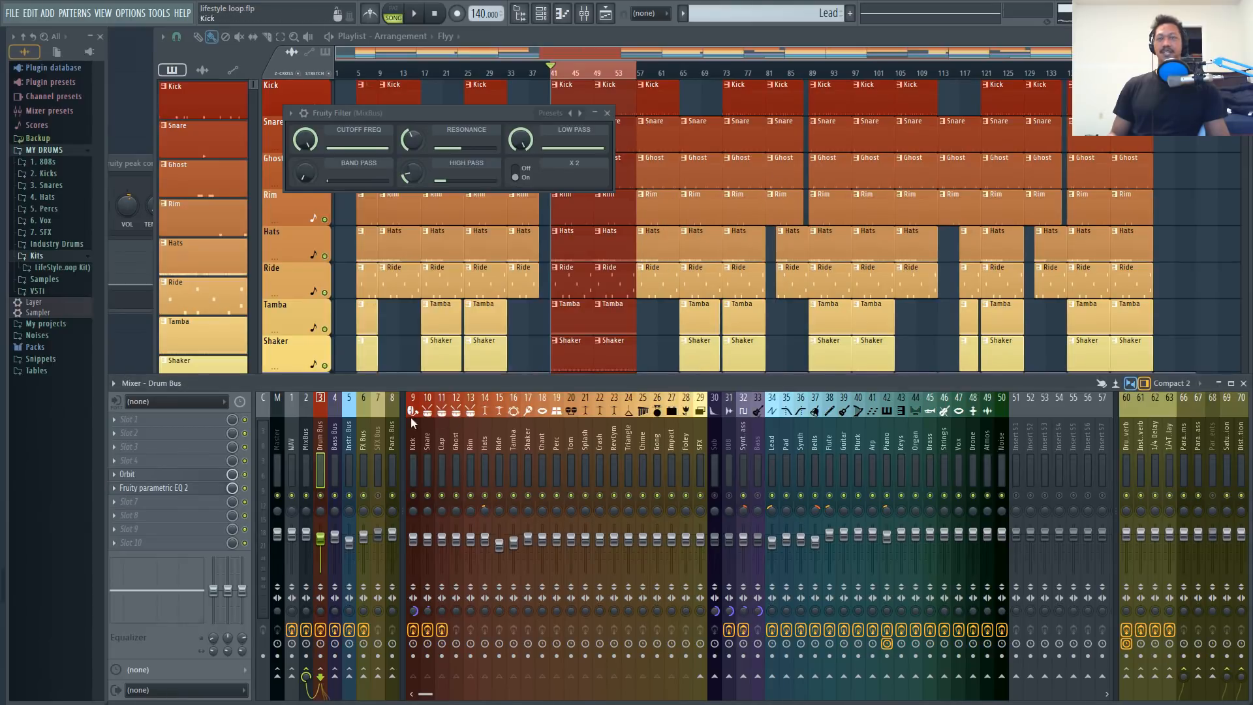
- Play the loop twice with the MixBus selected to audition its Fruity Filter
{"action": "left_click", "coordinate": [308, 410]}
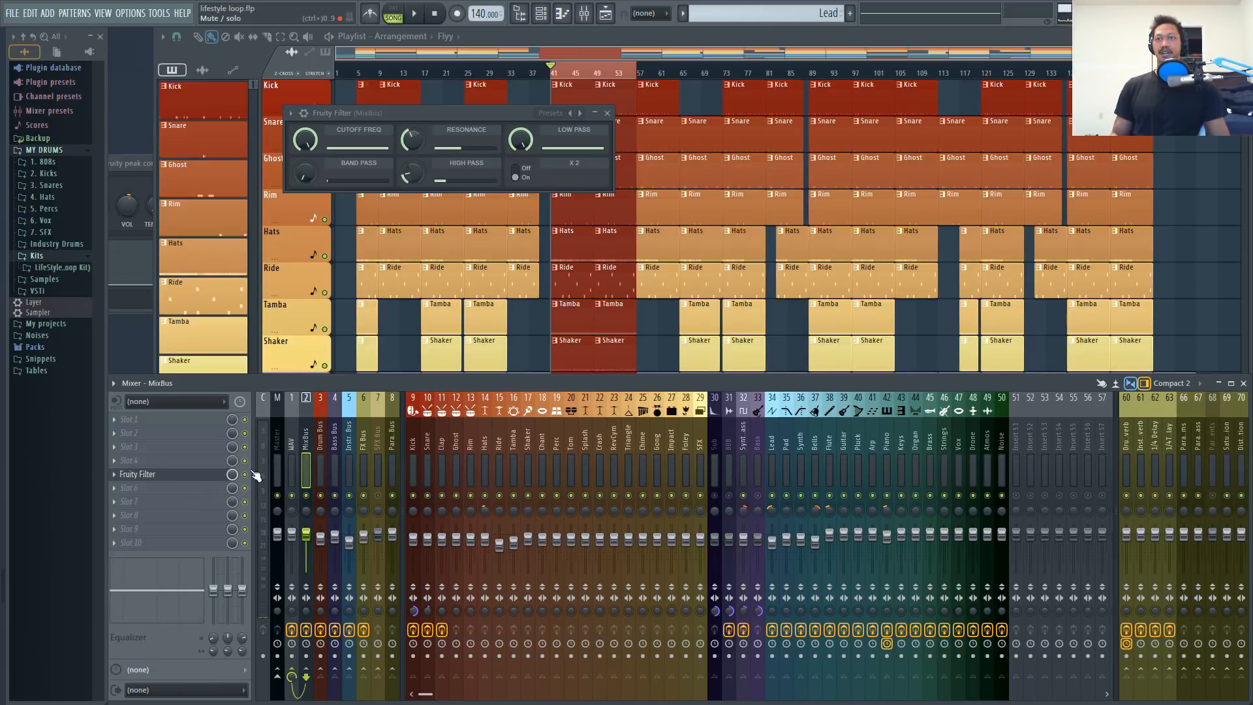
{"action": "key", "text": "space"}
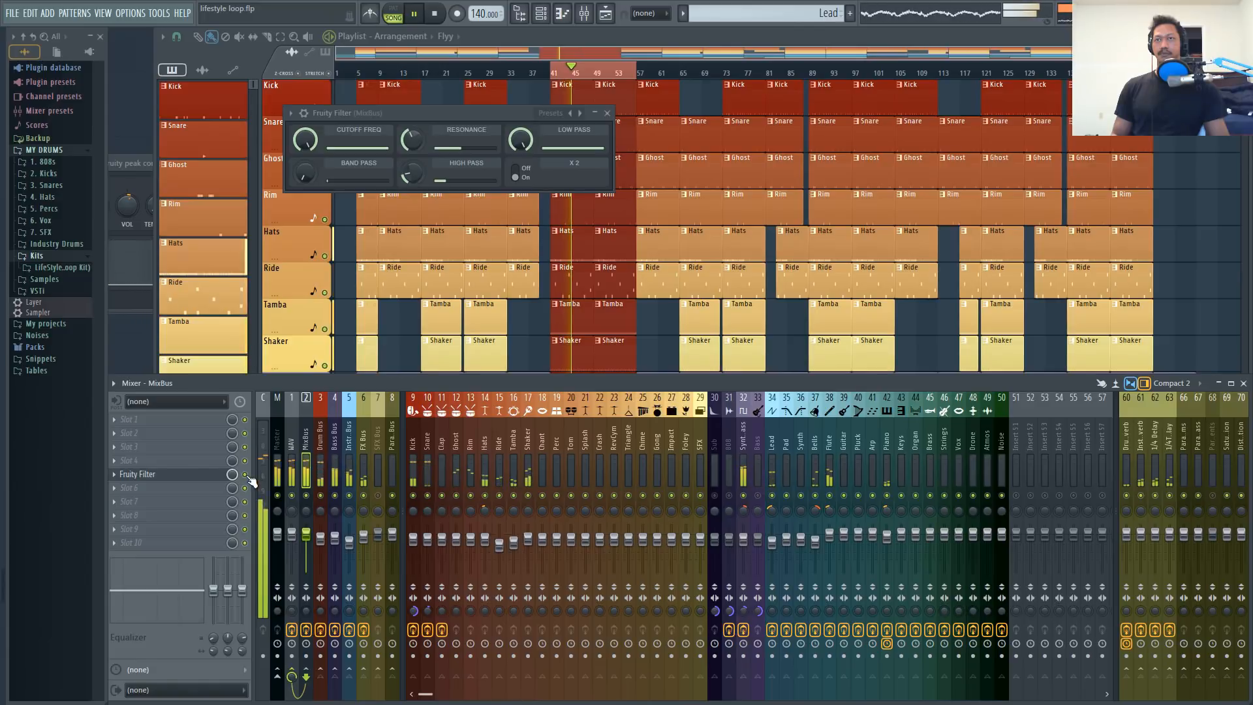
{"action": "key", "text": "space"}
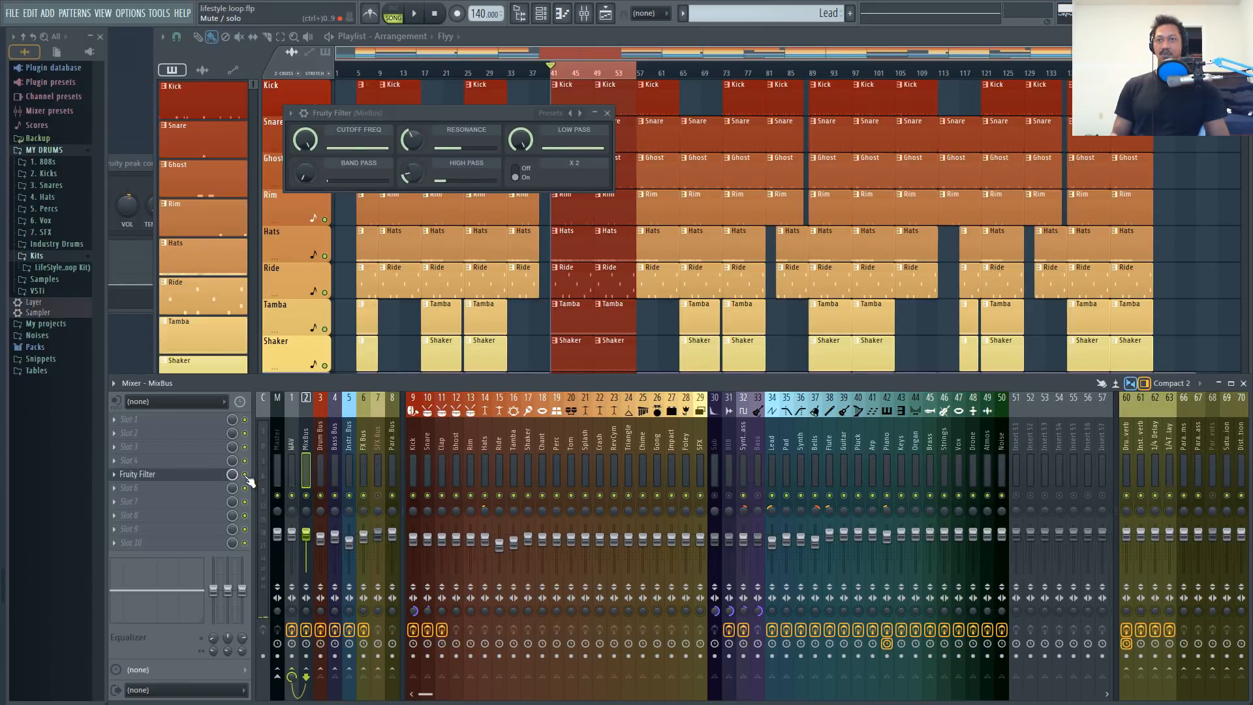
{"action": "key", "text": "space"}
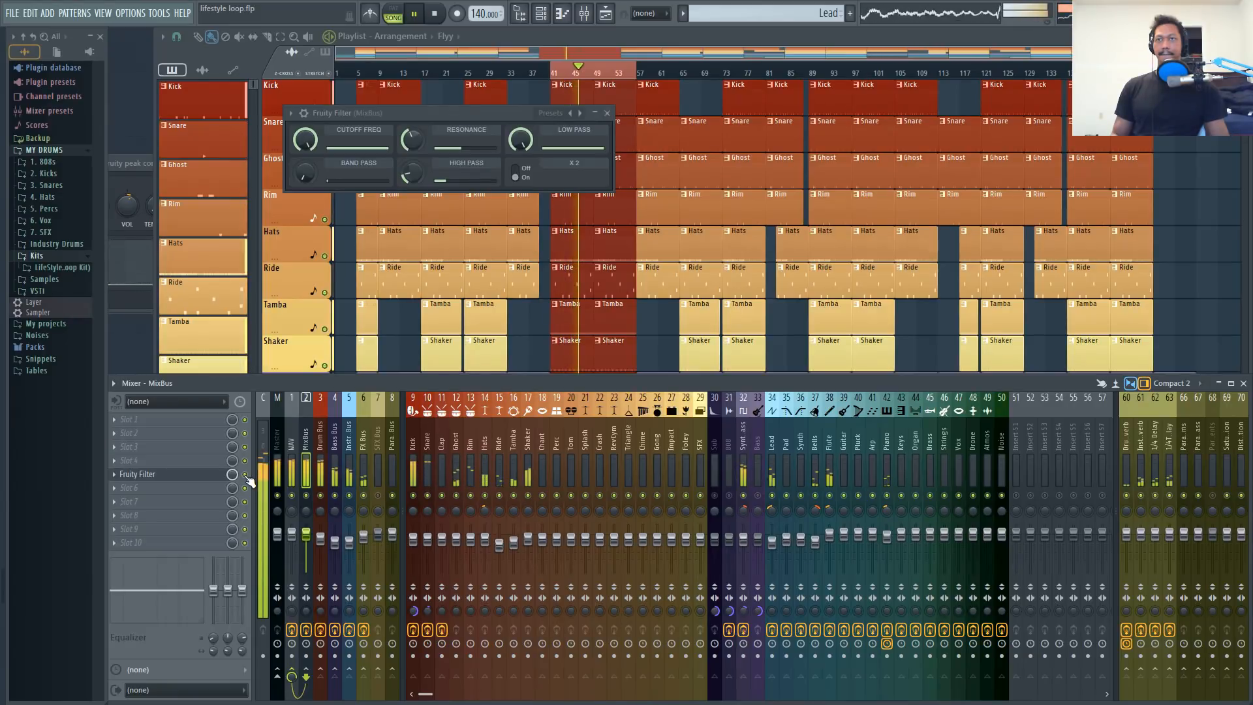
{"action": "key", "text": "space"}
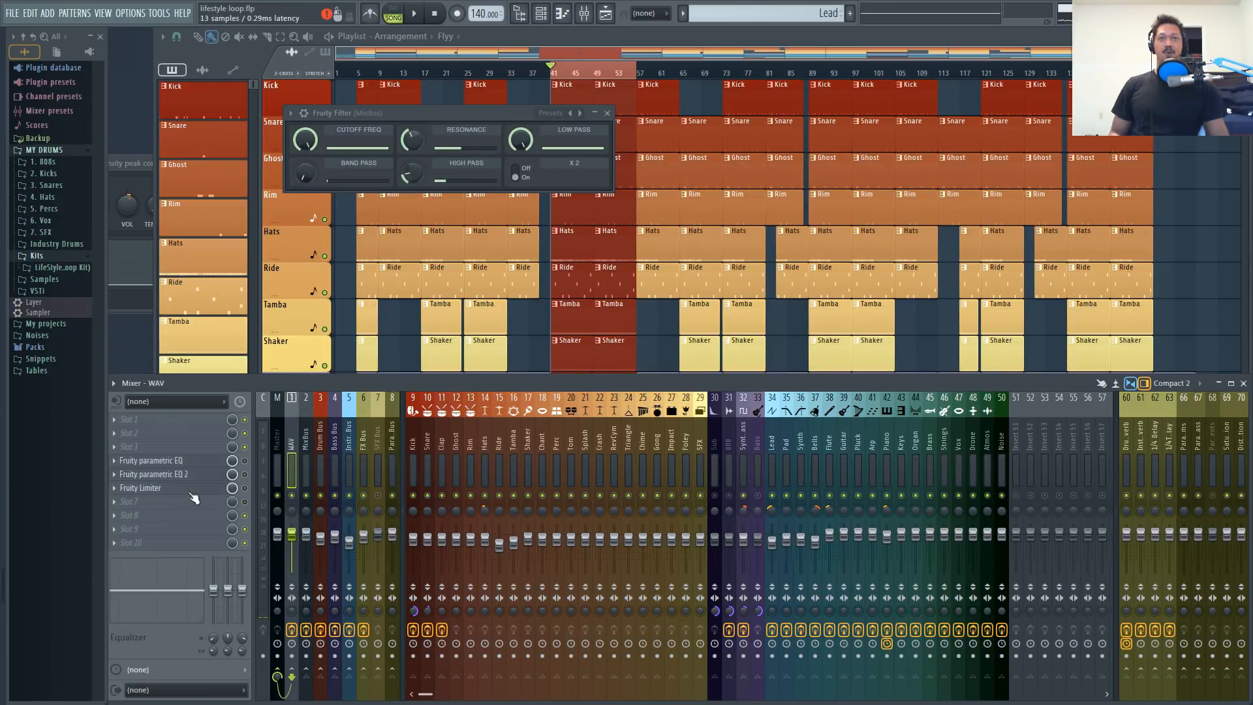
- Compare the MixBus and WAV effect chains and play the loop briefly to check the WAV track's output
{"action": "left_click", "coordinate": [304, 451]}
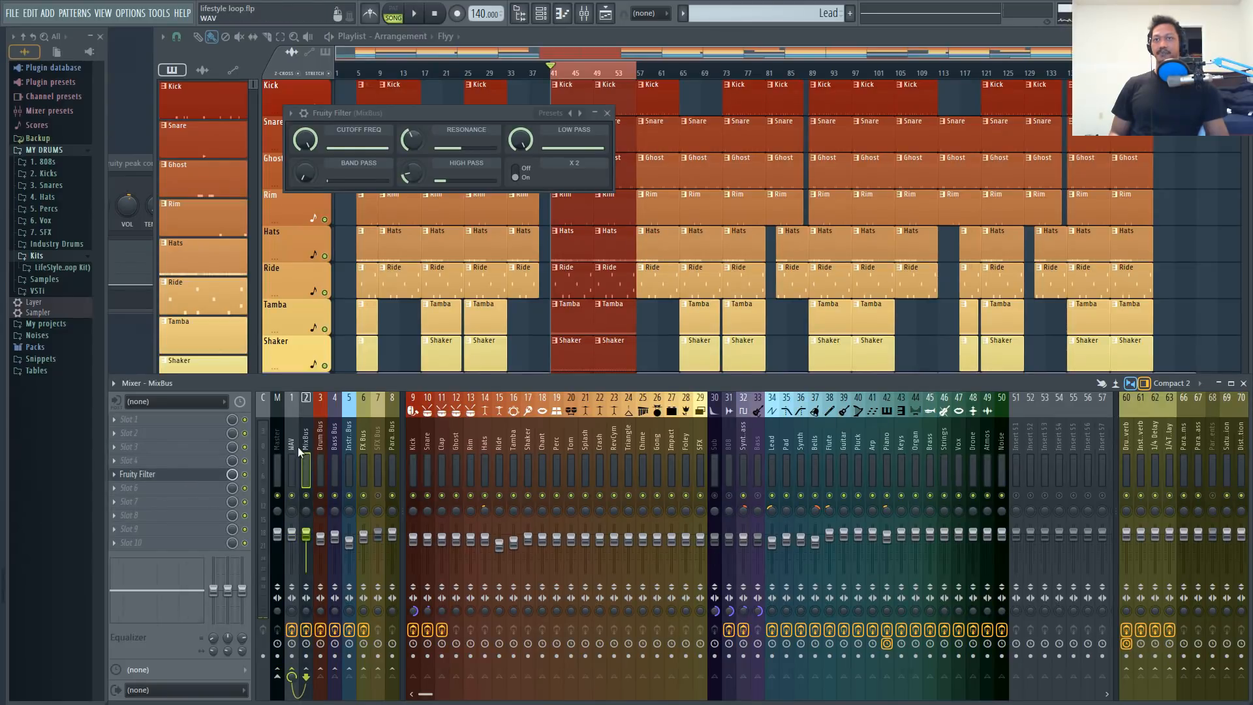
{"action": "left_click", "coordinate": [293, 448]}
{"action": "left_click", "coordinate": [308, 449]}
{"action": "left_click", "coordinate": [288, 440]}
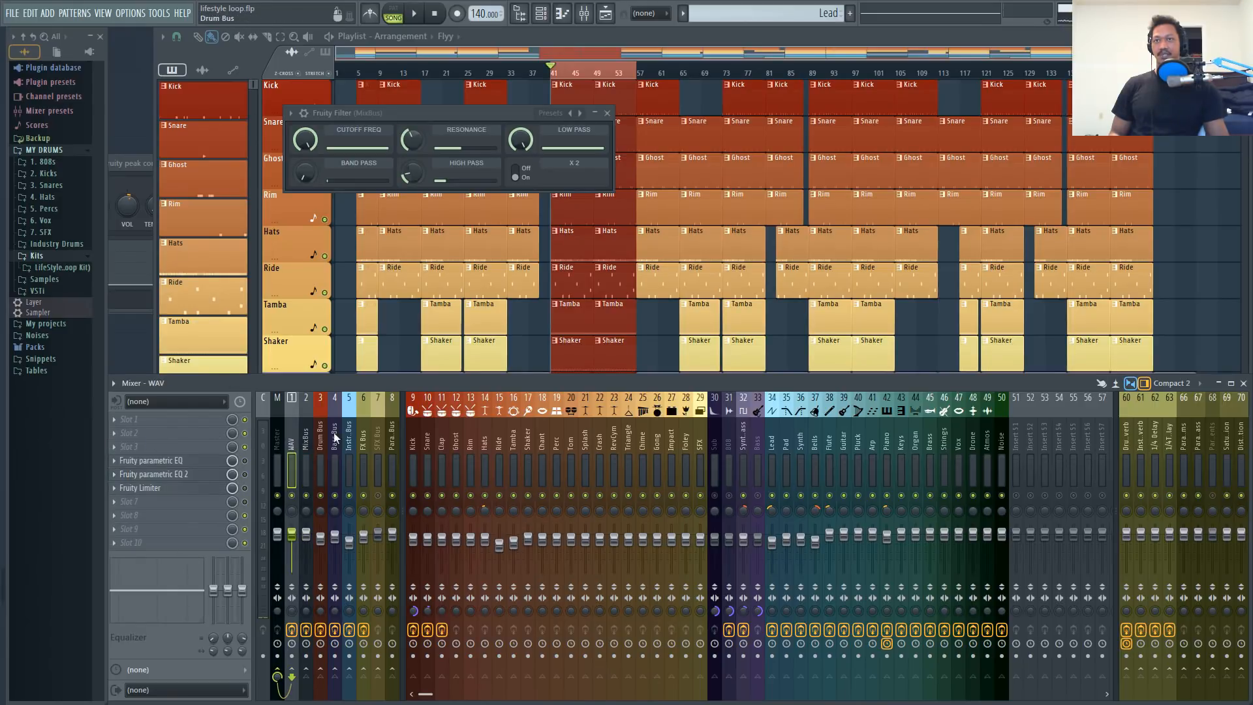
{"action": "key", "text": "space"}
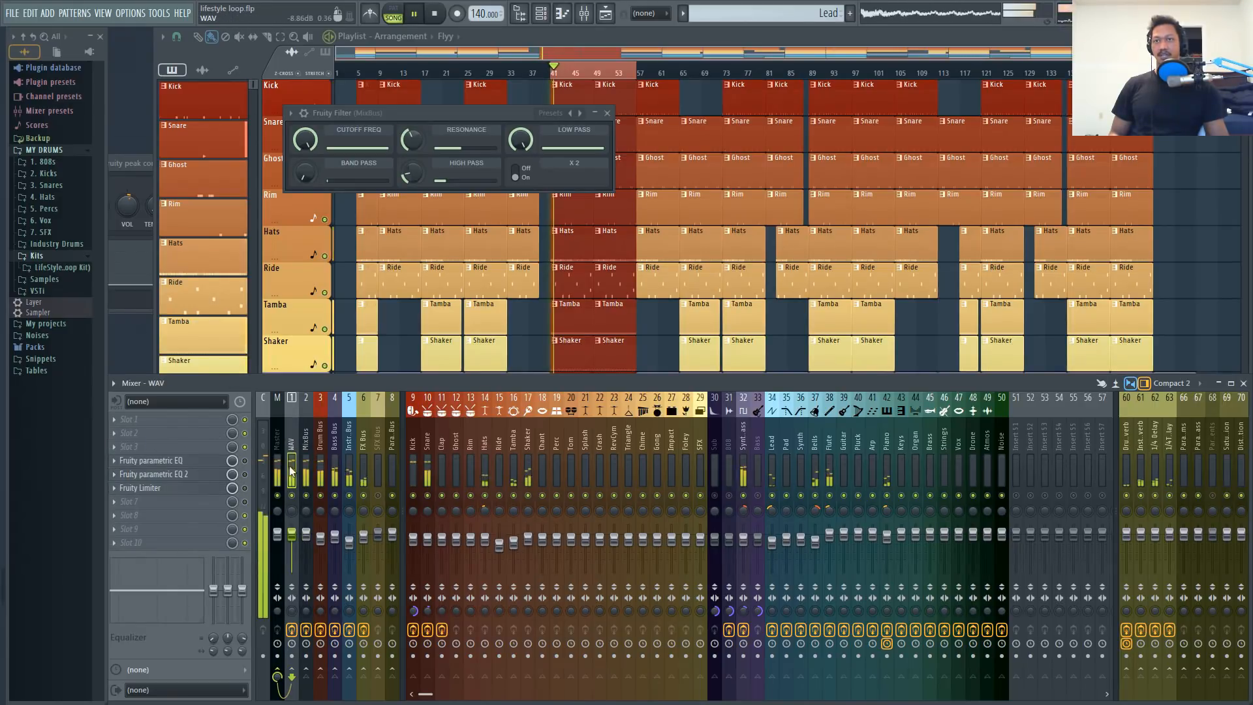
{"action": "key", "text": "space"}
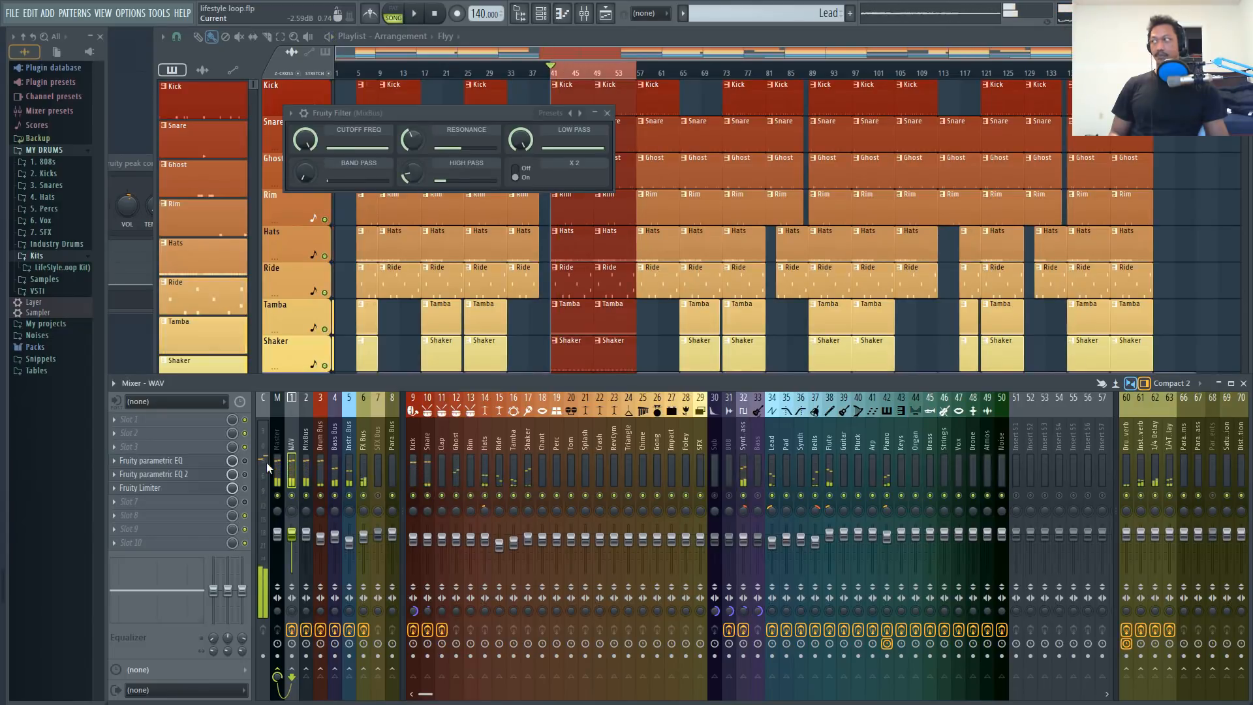
- Open the WAV track's Fruity parametric EQ in slot 4 and place its window over the playlist
{"action": "left_click", "coordinate": [166, 464]}
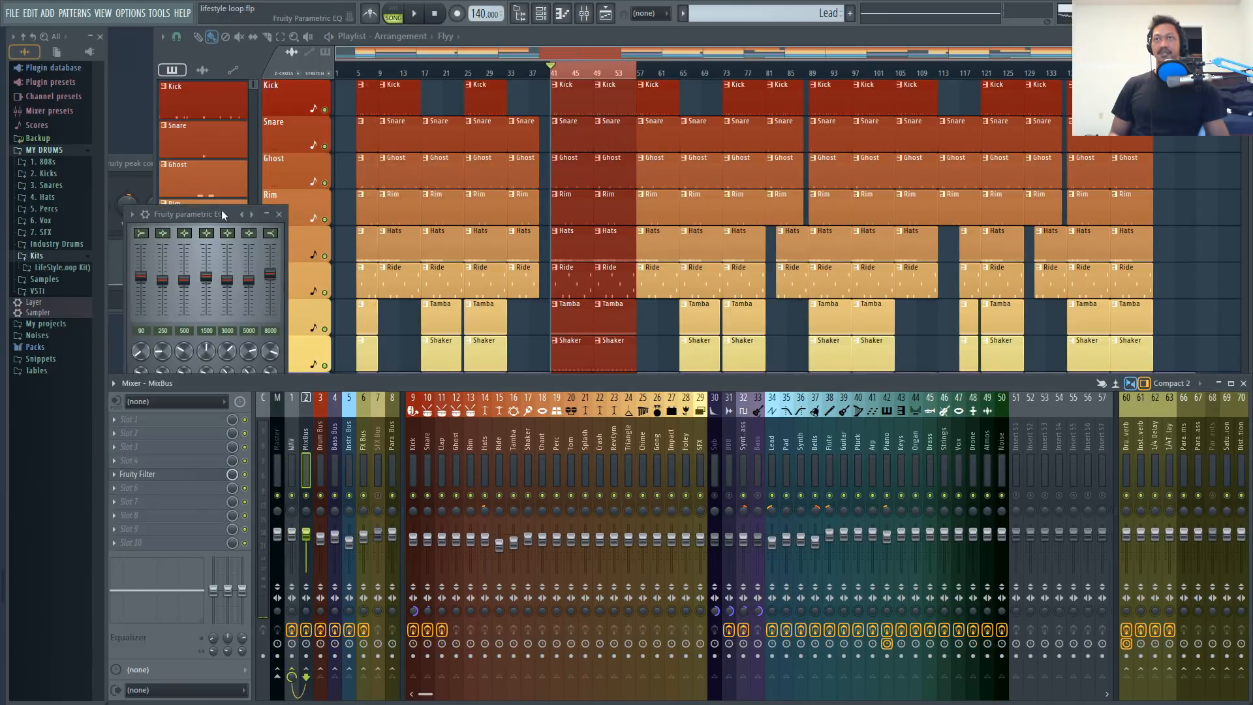
{"action": "left_click_drag", "start_coordinate": [221, 210], "coordinate": [410, 173]}
{"action": "left_click", "coordinate": [292, 470]}
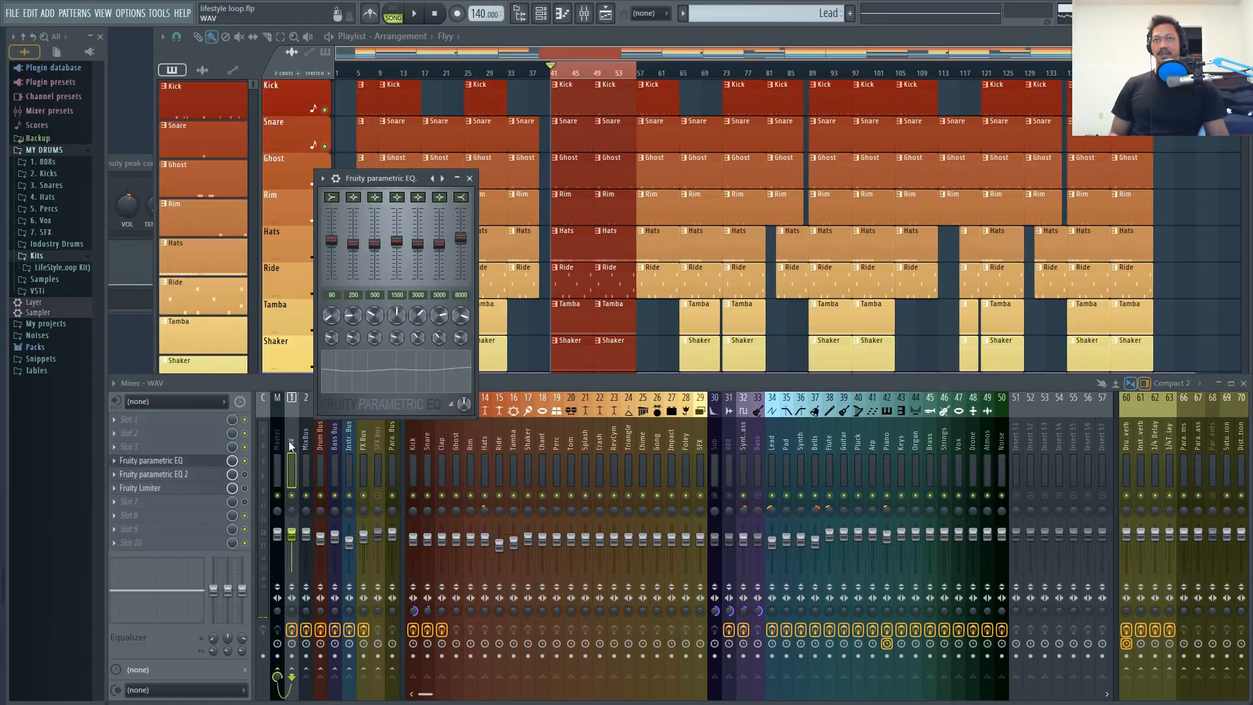
{"action": "left_click", "coordinate": [209, 461]}
{"action": "left_click", "coordinate": [209, 460]}
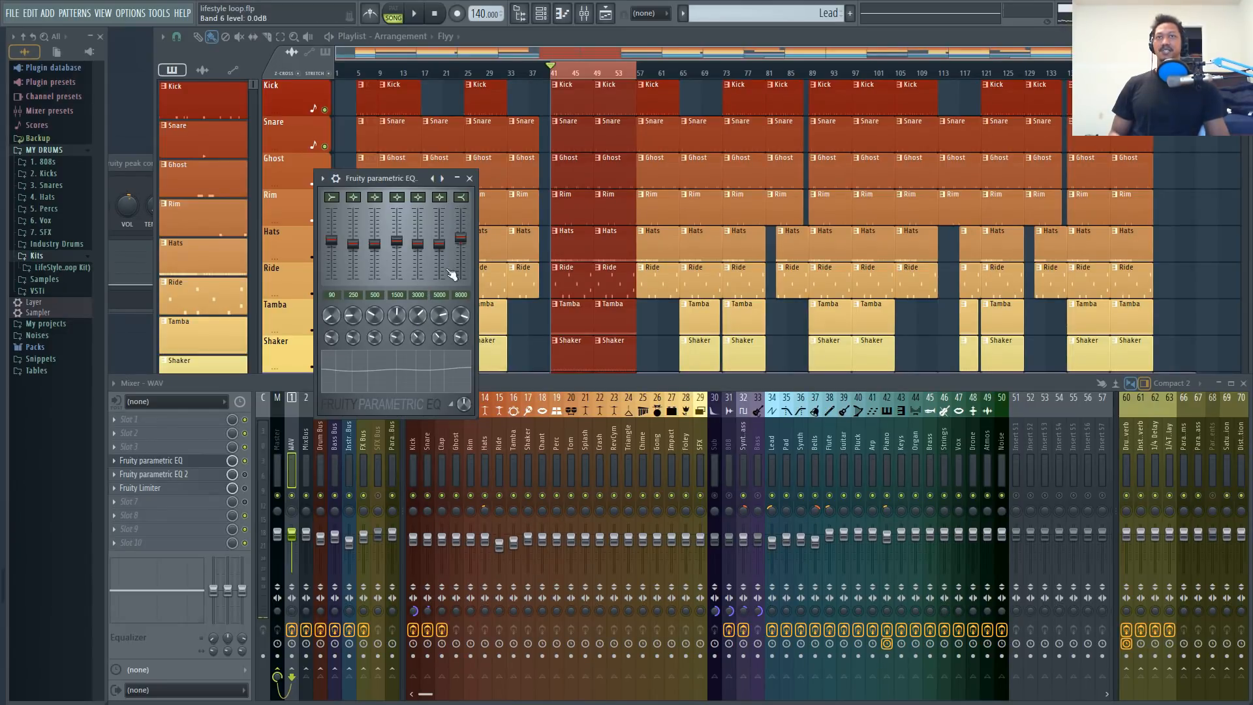
- Slightly lower the first and last band levels in the WAV track's Fruity parametric EQ while the loop plays, and close the EQ
{"action": "key", "text": "space"}
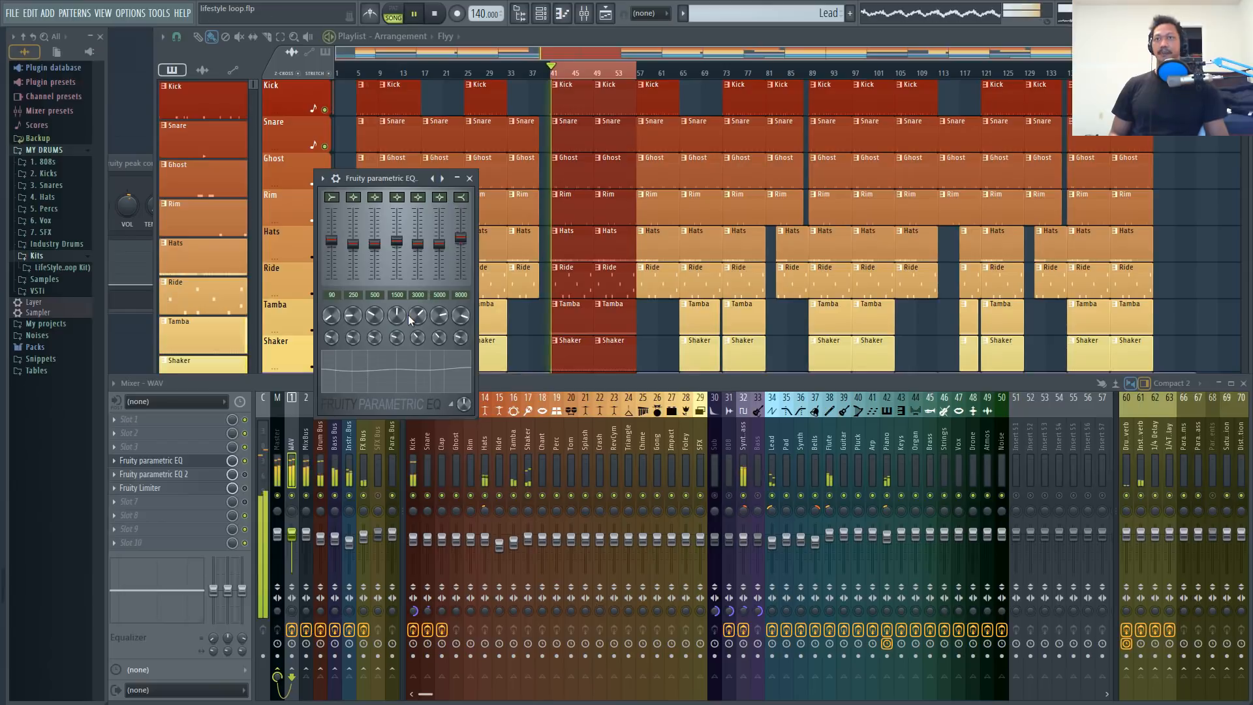
{"action": "left_click_drag", "start_coordinate": [460, 238], "coordinate": [461, 241]}
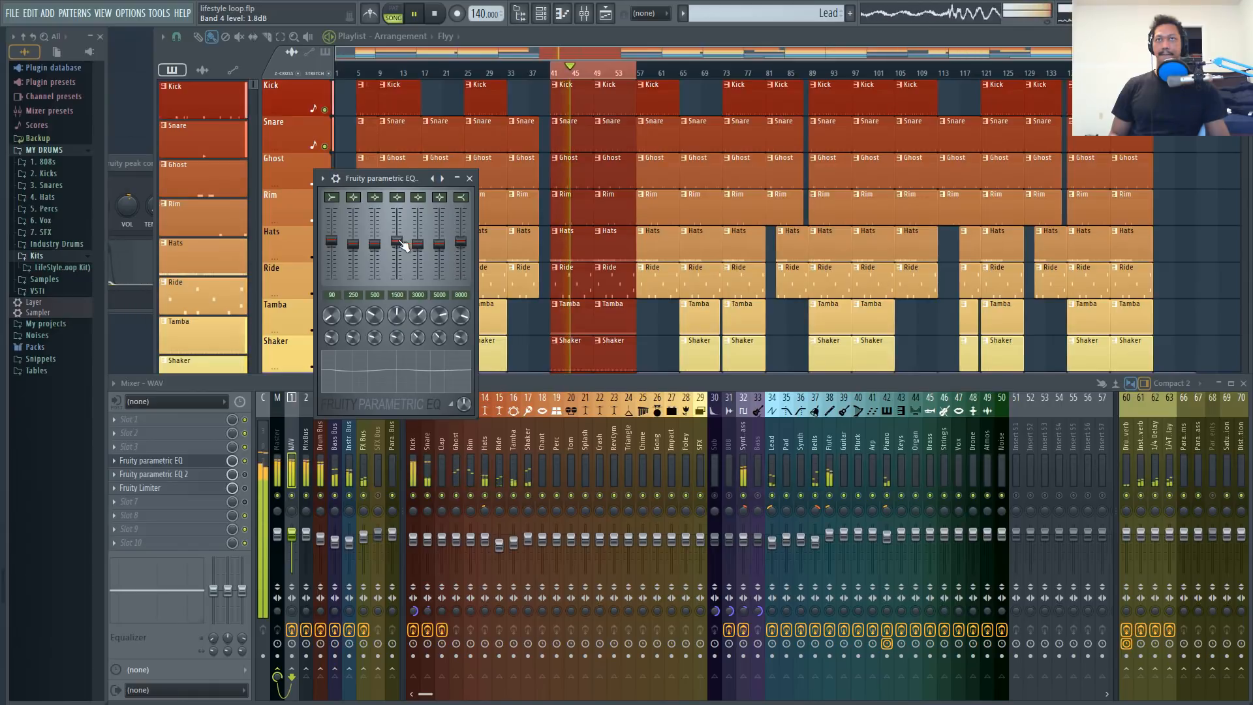
{"action": "left_click_drag", "start_coordinate": [397, 241], "coordinate": [332, 243]}
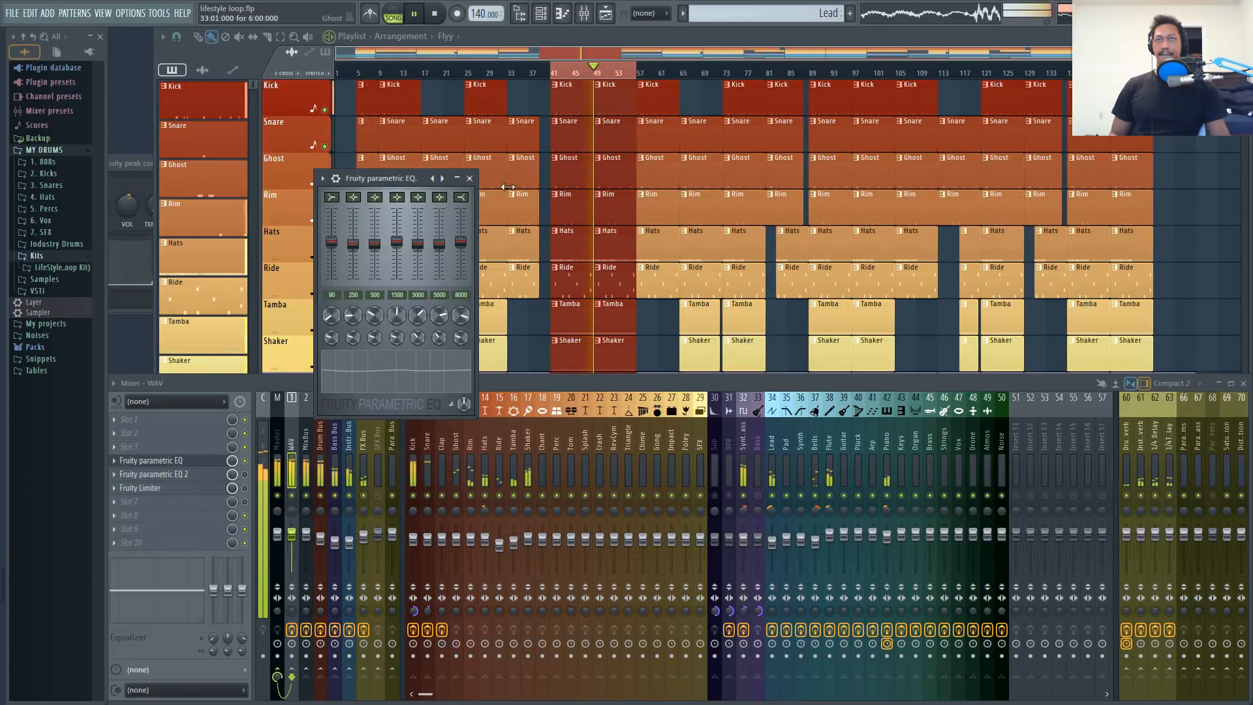
{"action": "left_click", "coordinate": [470, 178]}
{"action": "key", "text": "space"}
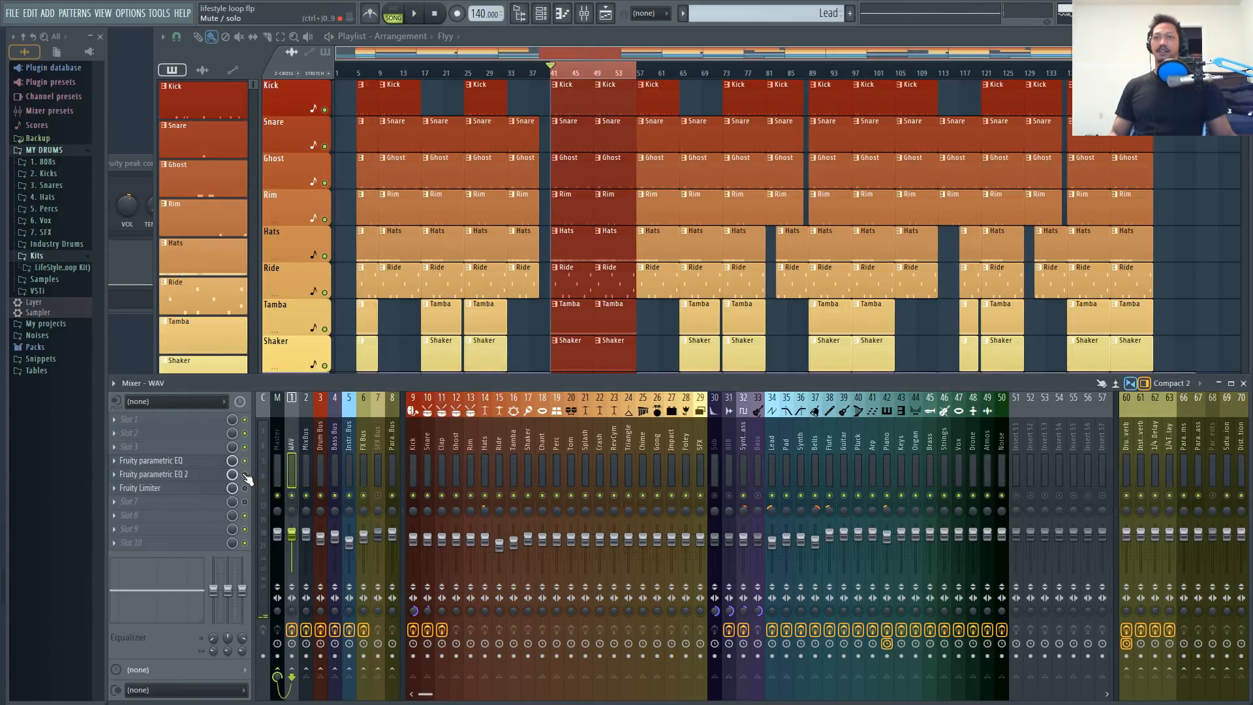
- In the WAV track's Fruity parametric EQ 2, raise the high-pass cutoff slightly above 25 Hz and lower the low-pass cutoff to 14371 Hz during playback
{"action": "left_click", "coordinate": [194, 483]}
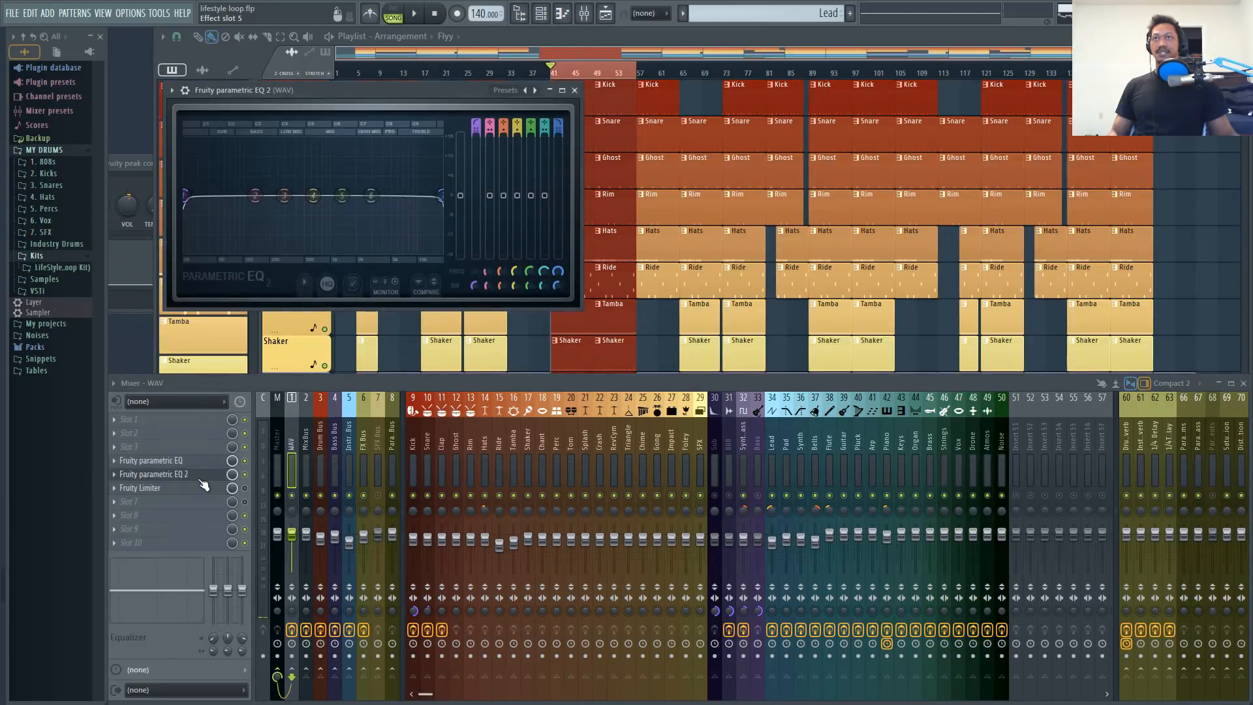
{"action": "key", "text": "space"}
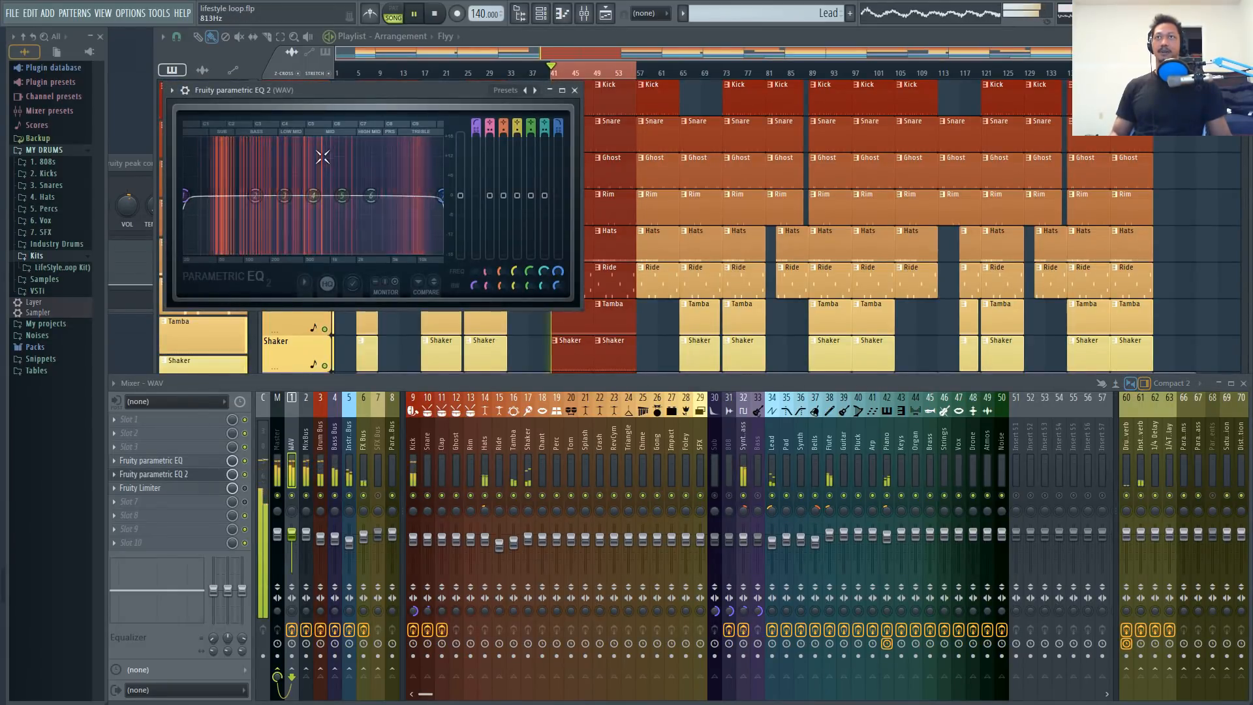
{"action": "left_click_drag", "start_coordinate": [185, 195], "coordinate": [190, 195]}
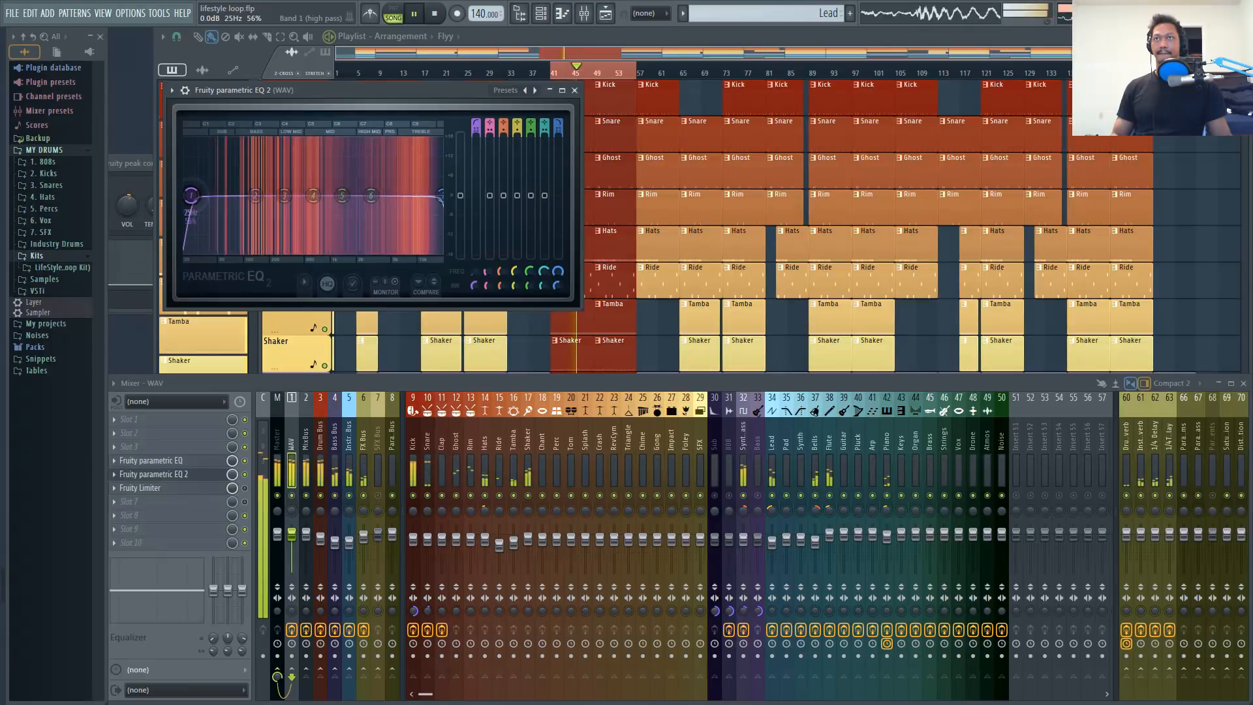
{"action": "left_click_drag", "start_coordinate": [191, 195], "coordinate": [194, 195]}
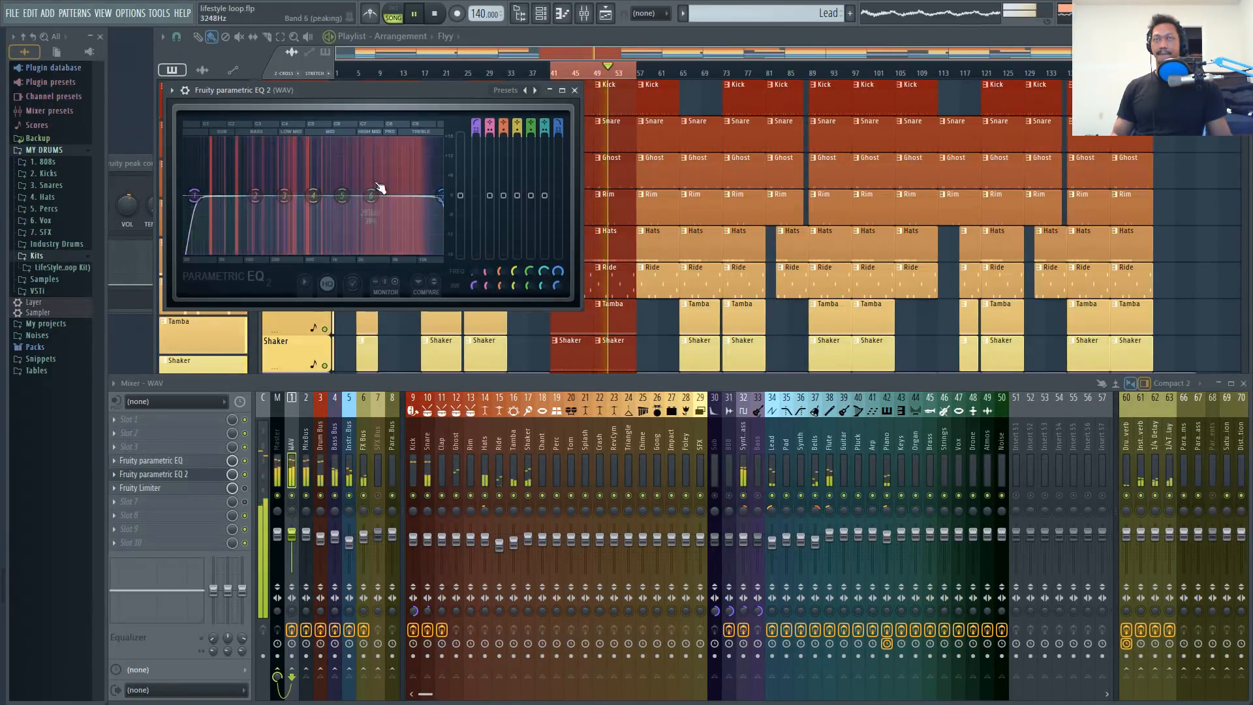
{"action": "left_click_drag", "start_coordinate": [441, 195], "coordinate": [430, 196]}
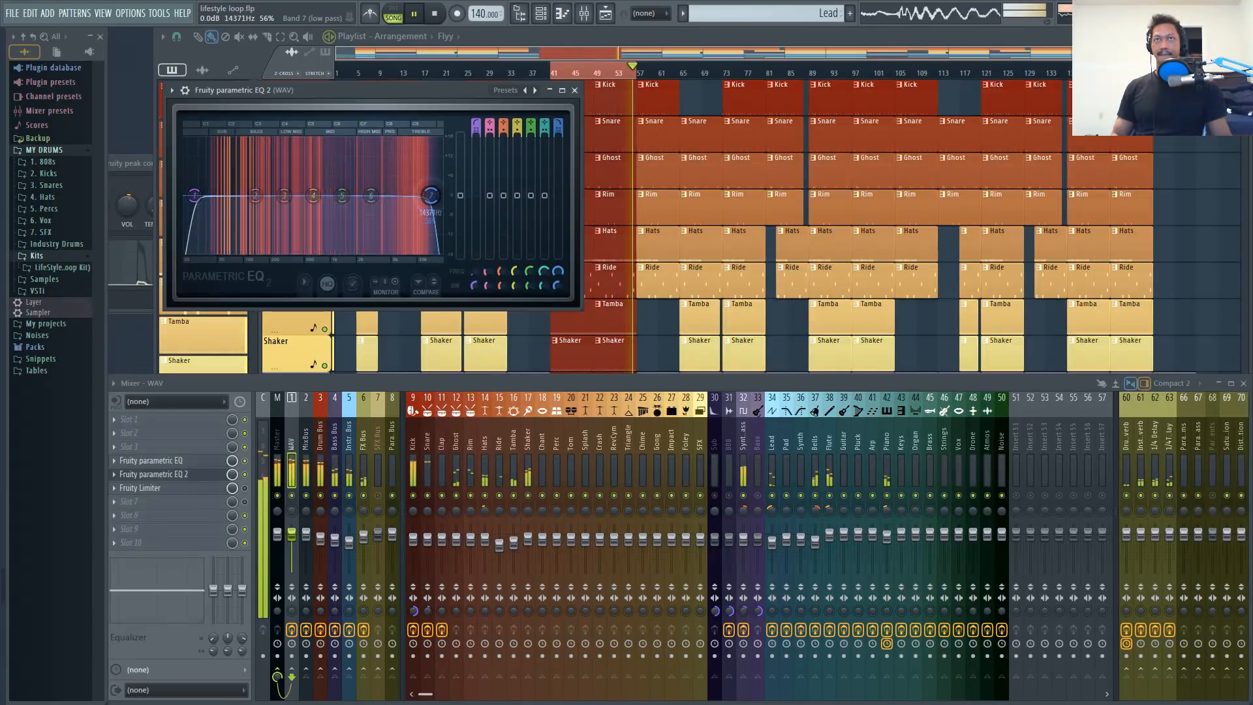
{"action": "left_click", "coordinate": [575, 90]}
{"action": "key", "text": "space"}
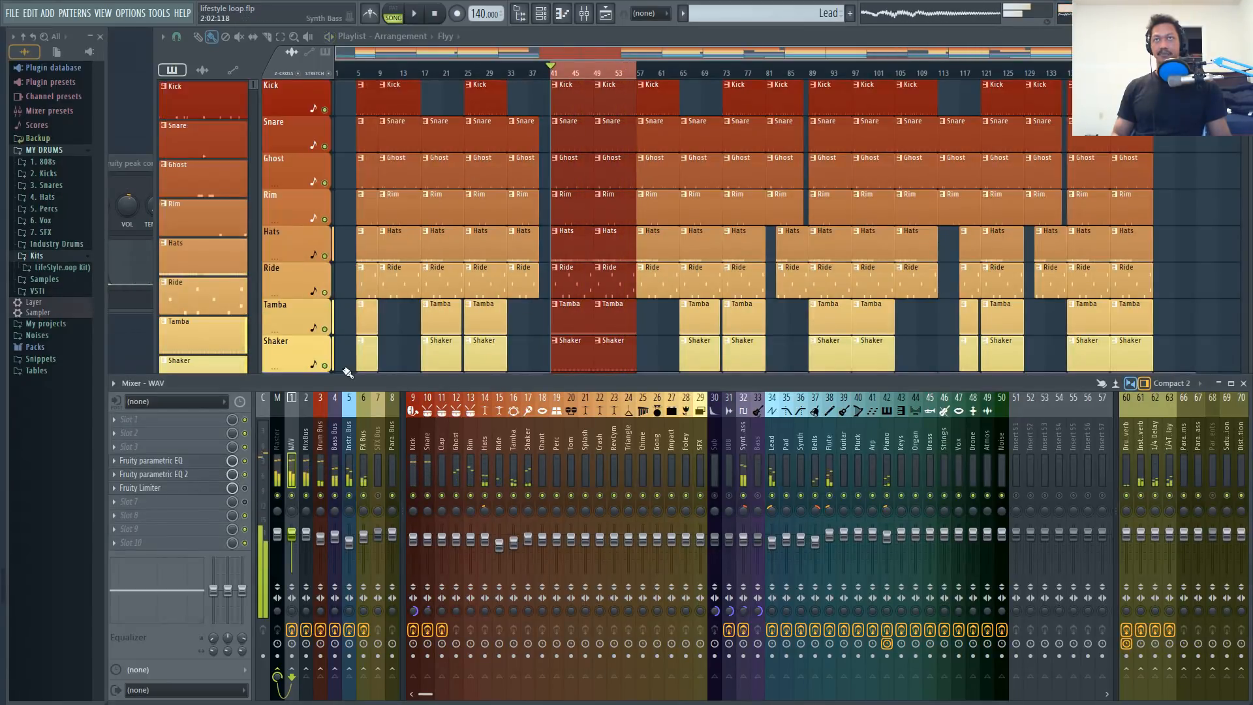
- Look over the WAV track's Fruity parametric EQ 2 and Fruity parametric EQ settings, and close both windows
{"action": "left_click", "coordinate": [182, 475]}
{"action": "left_click", "coordinate": [182, 460]}
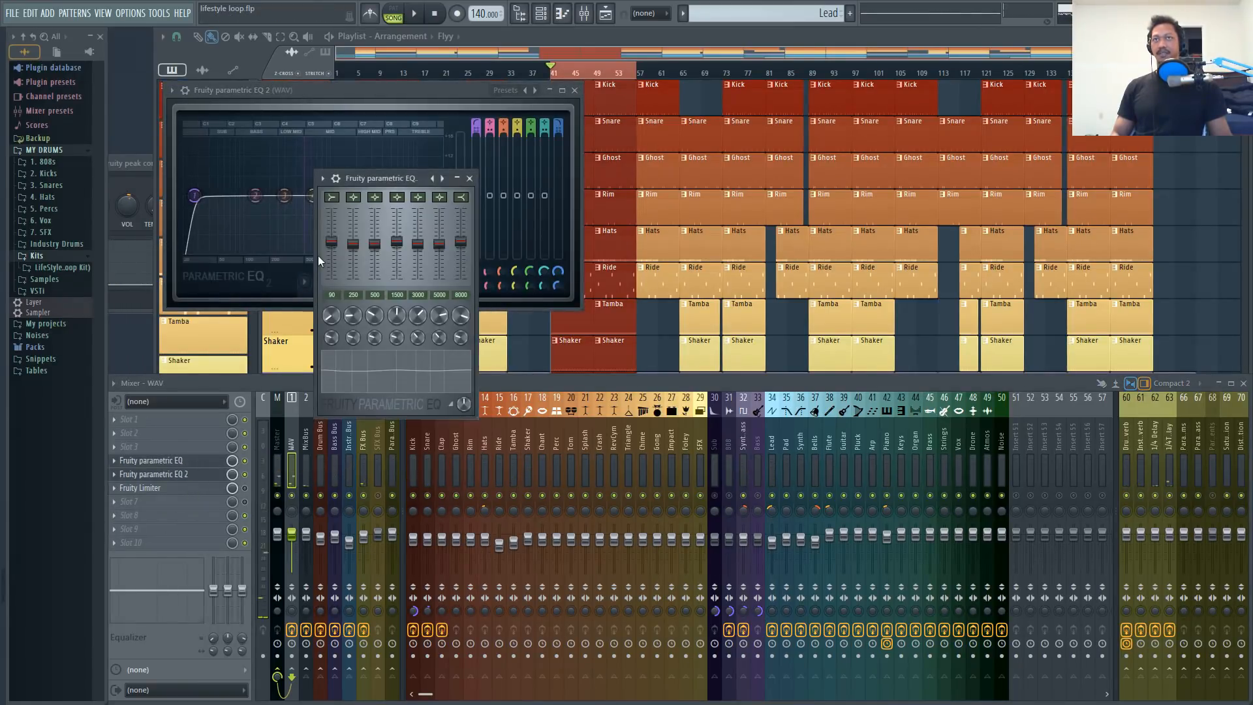
{"action": "left_click", "coordinate": [469, 178]}
{"action": "left_click", "coordinate": [574, 90]}
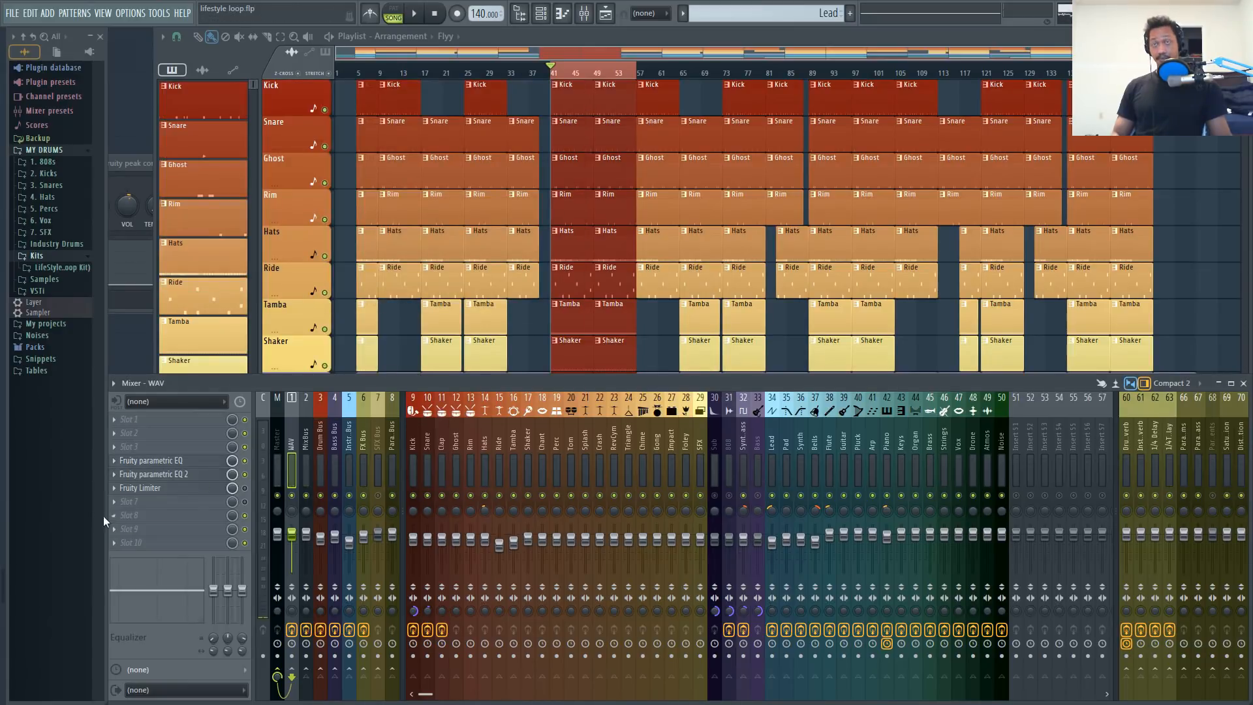
- Load the SPAN analyzer into slot 7 of the WAV track and place its window over the playlist
{"action": "left_click", "coordinate": [136, 504]}
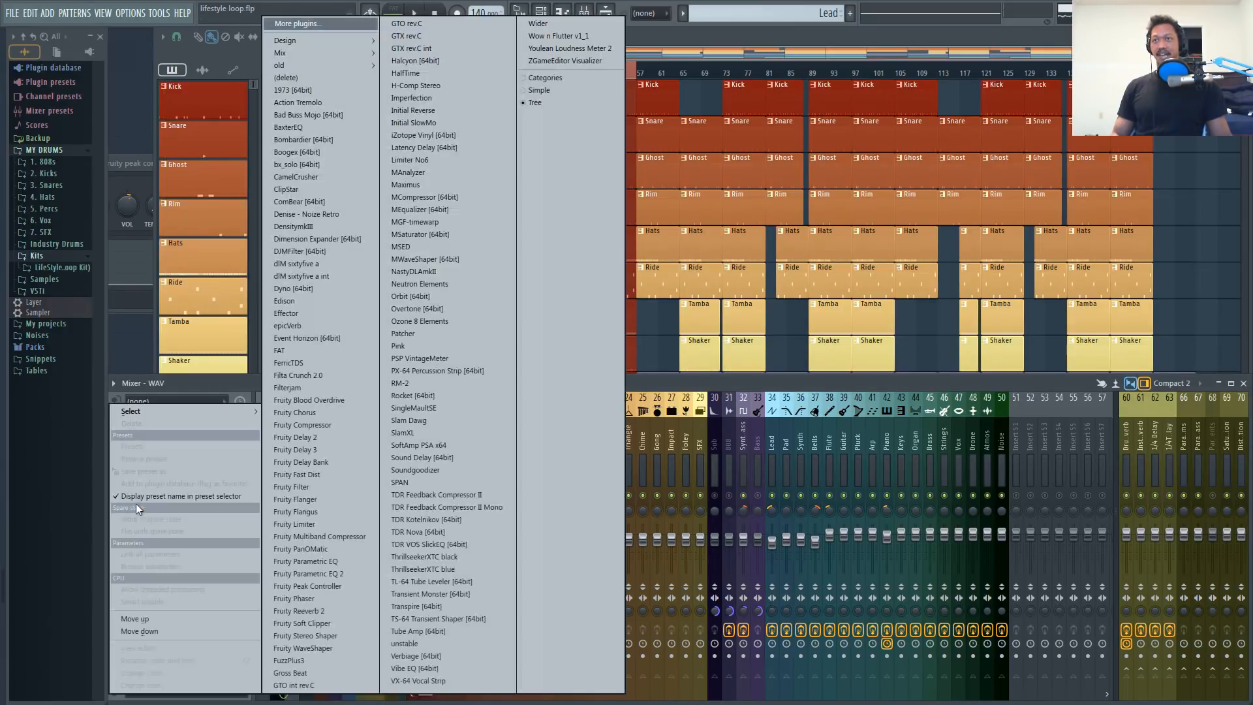
{"action": "mouse_move", "coordinate": [201, 415]}
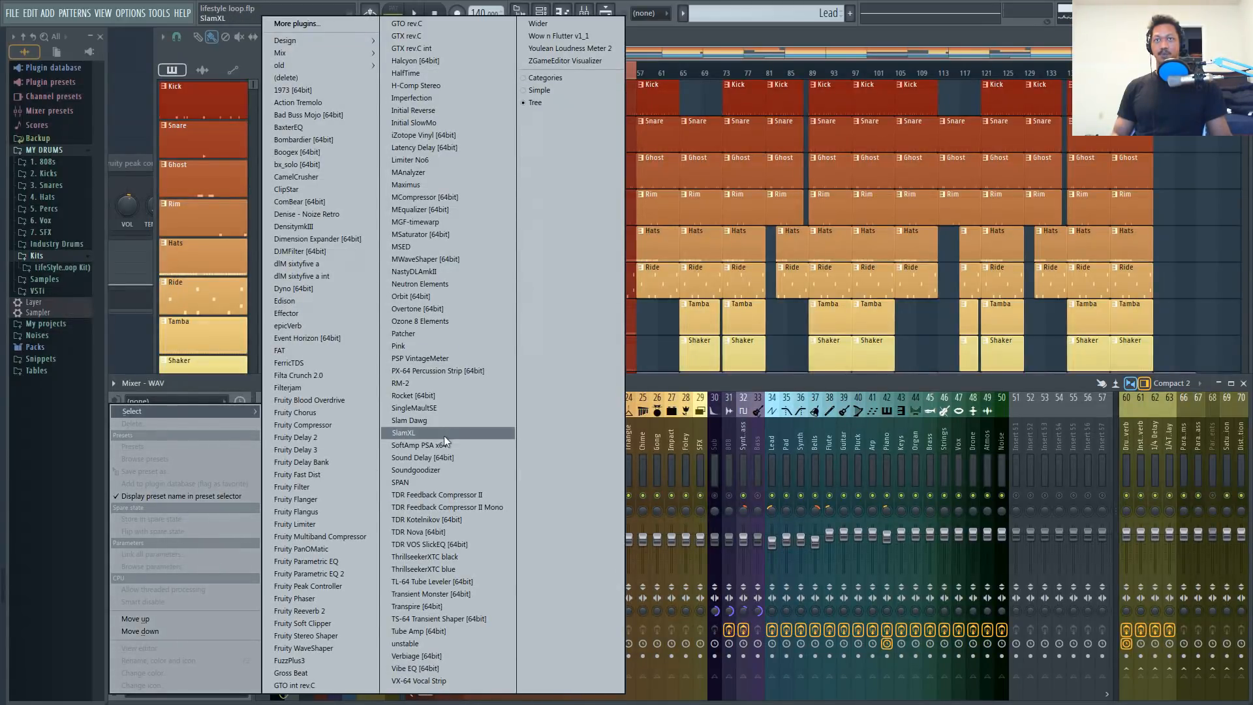
{"action": "left_click", "coordinate": [424, 477]}
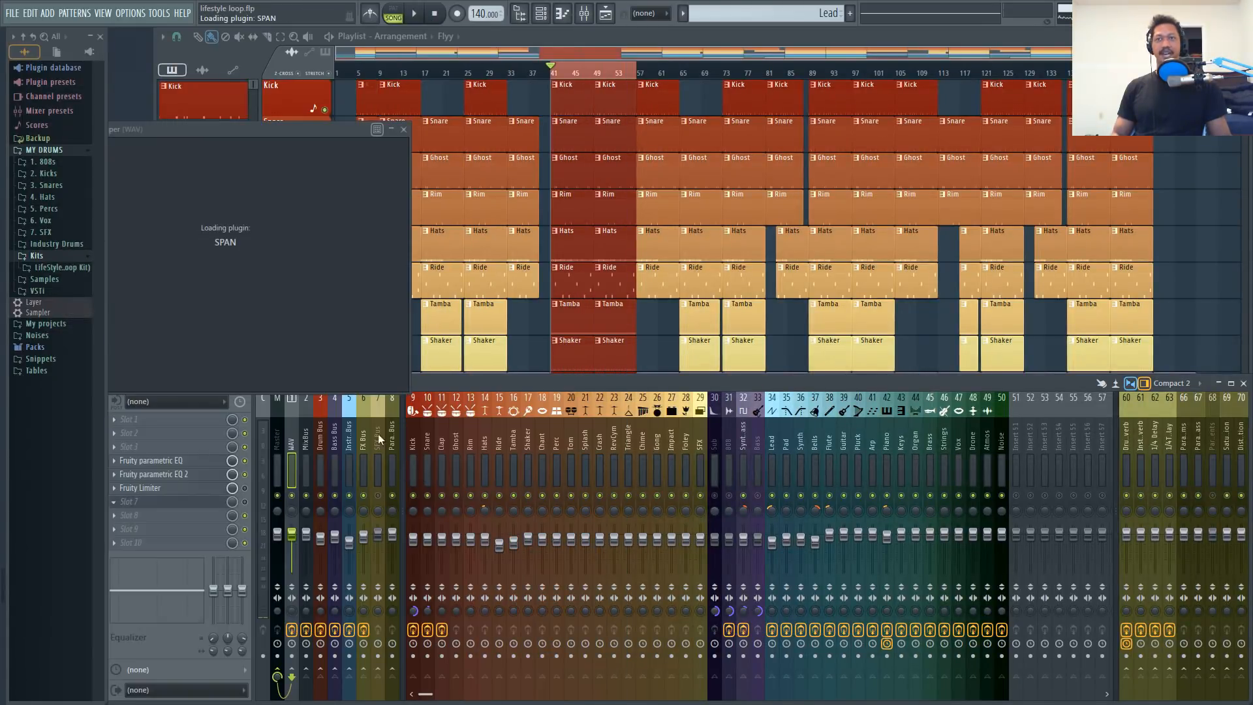
{"action": "left_click_drag", "start_coordinate": [266, 132], "coordinate": [567, 64]}
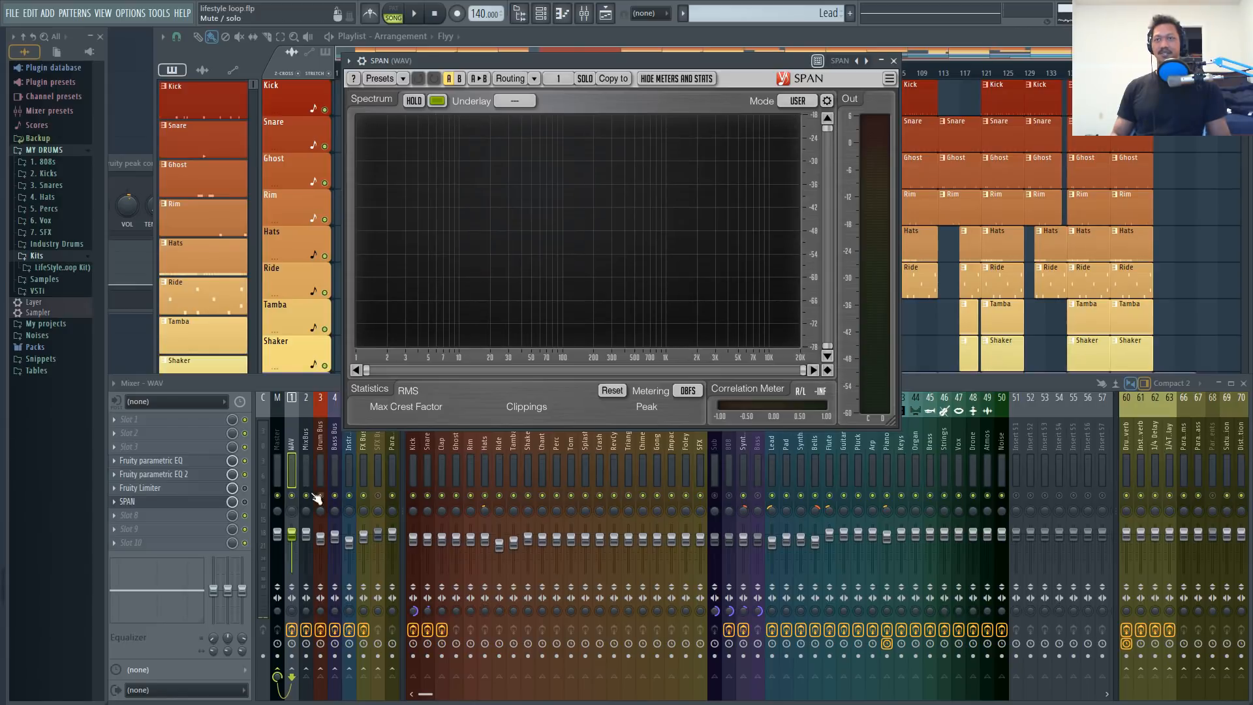
{"action": "left_click", "coordinate": [248, 513]}
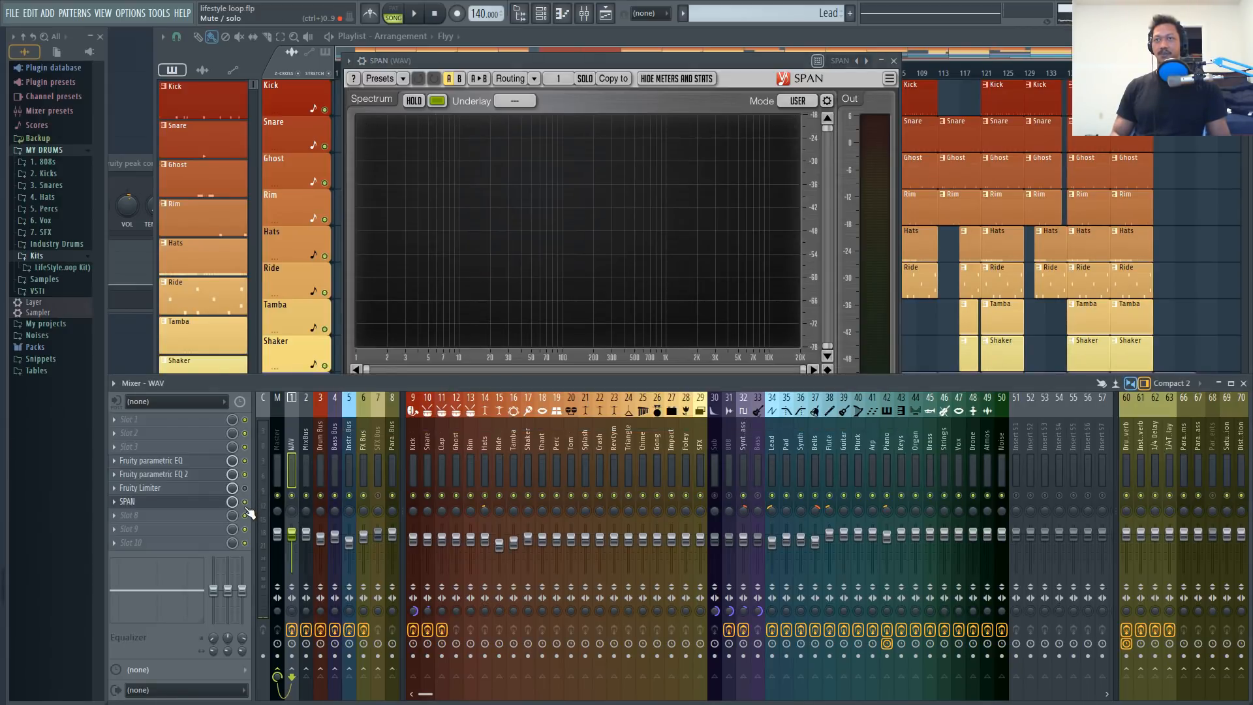
{"action": "left_click", "coordinate": [651, 61]}
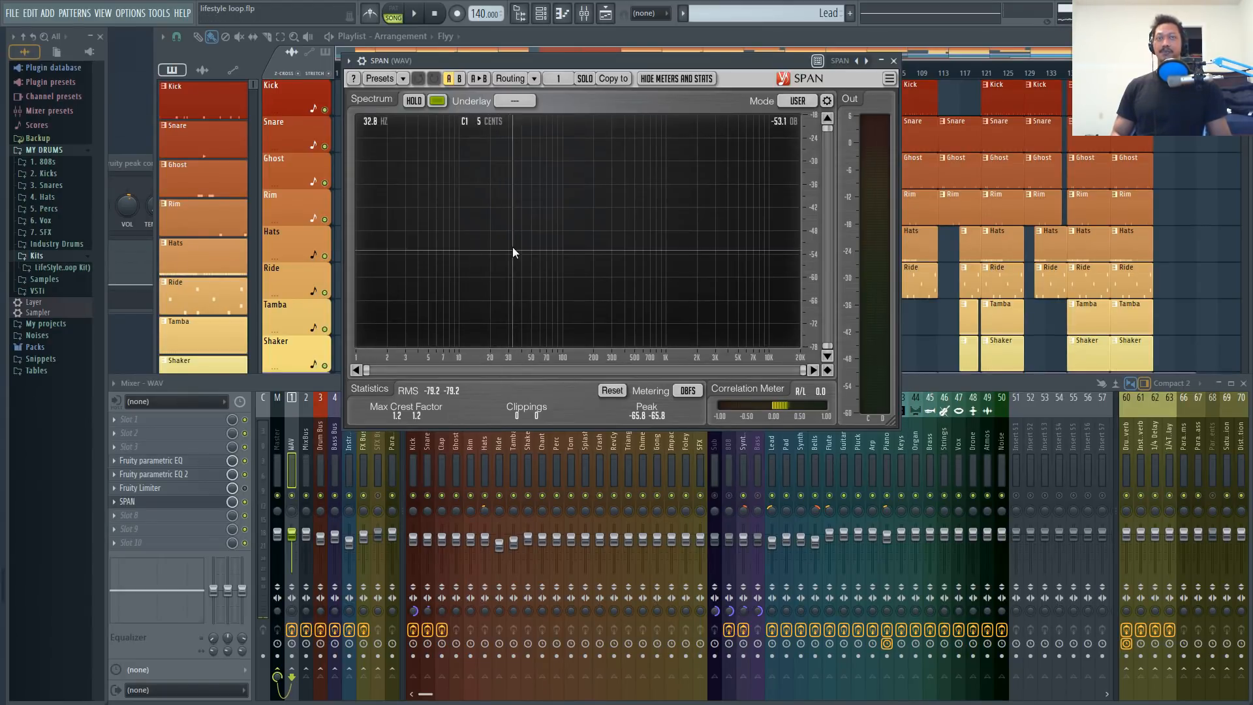
- Play the loop and examine the WAV track's frequency spectrum in SPAN with Hold switched on, and stop playback
{"action": "key", "text": "space"}
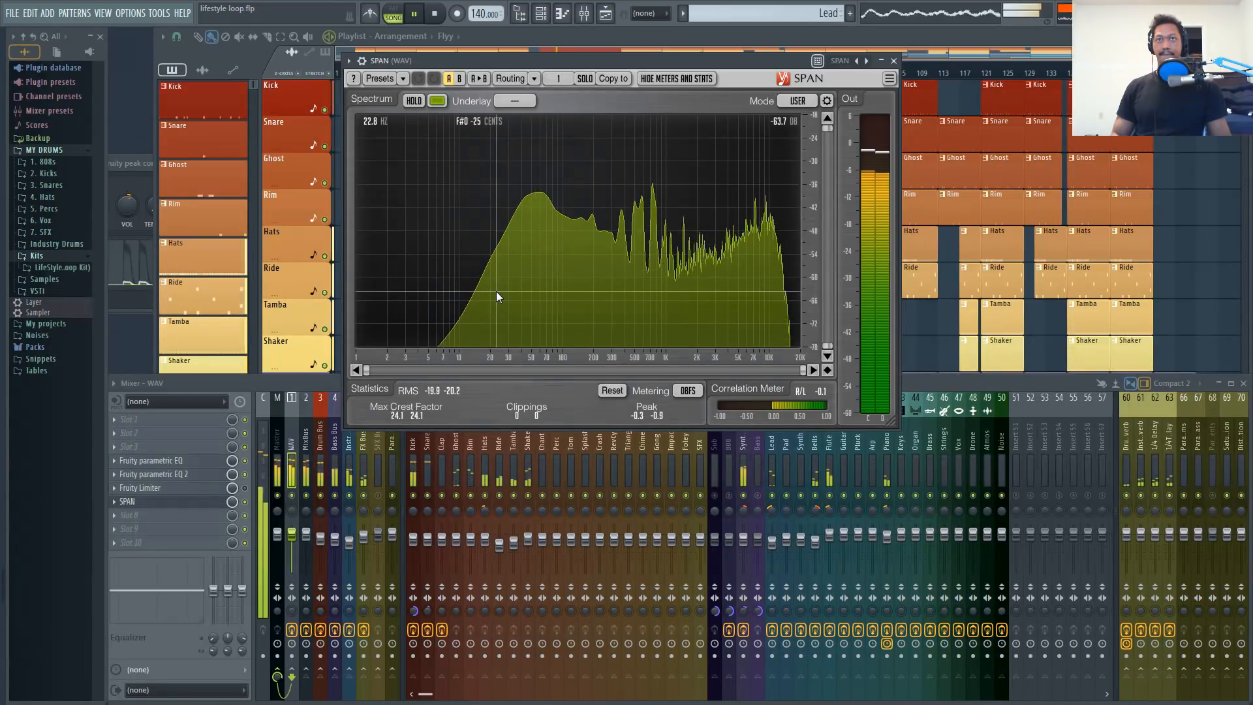
{"action": "key", "text": "space"}
{"action": "key", "text": "space"}
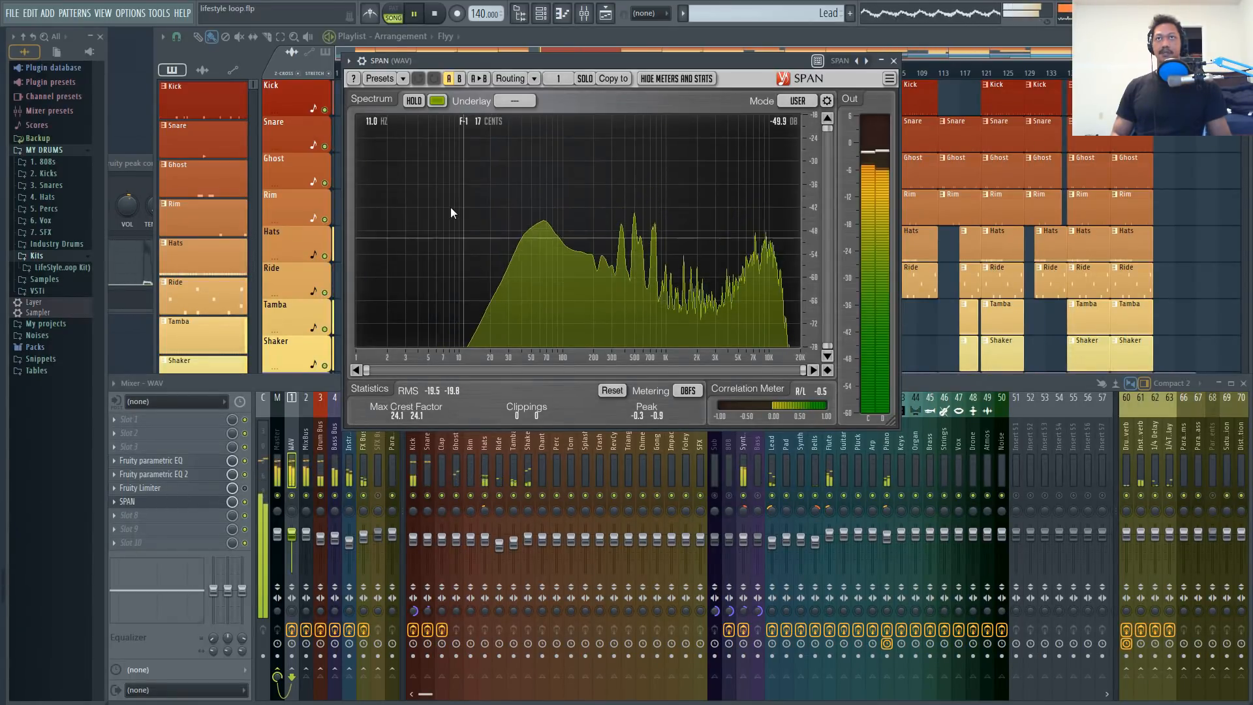
{"action": "left_click", "coordinate": [414, 101]}
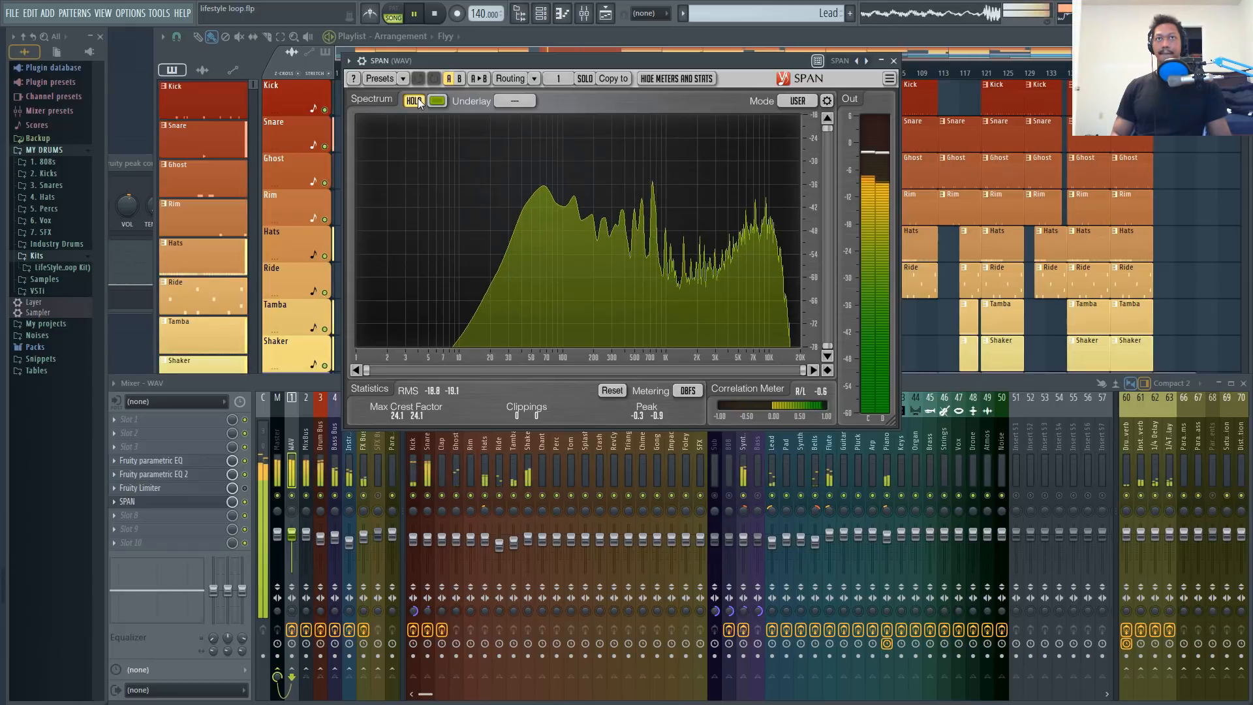
{"action": "key", "text": "space"}
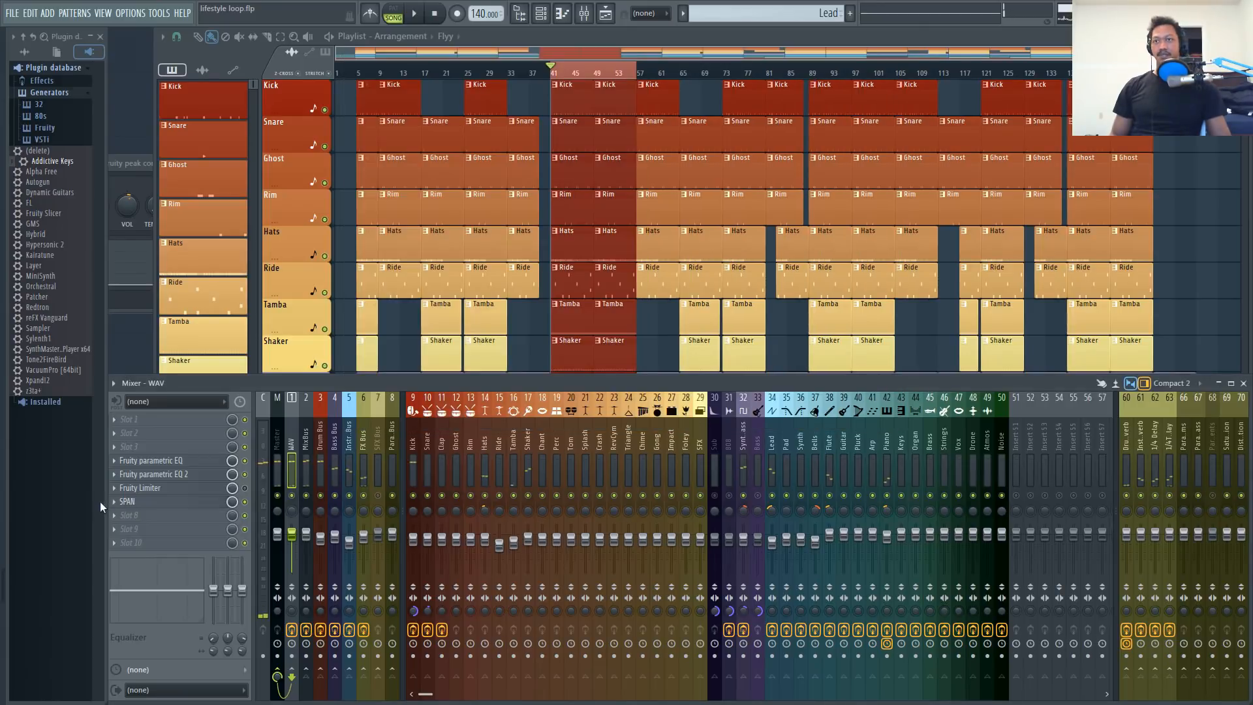
- Delete SPAN from slot 7 of the WAV track and briefly check the Fruity Limiter
{"action": "left_click", "coordinate": [115, 504]}
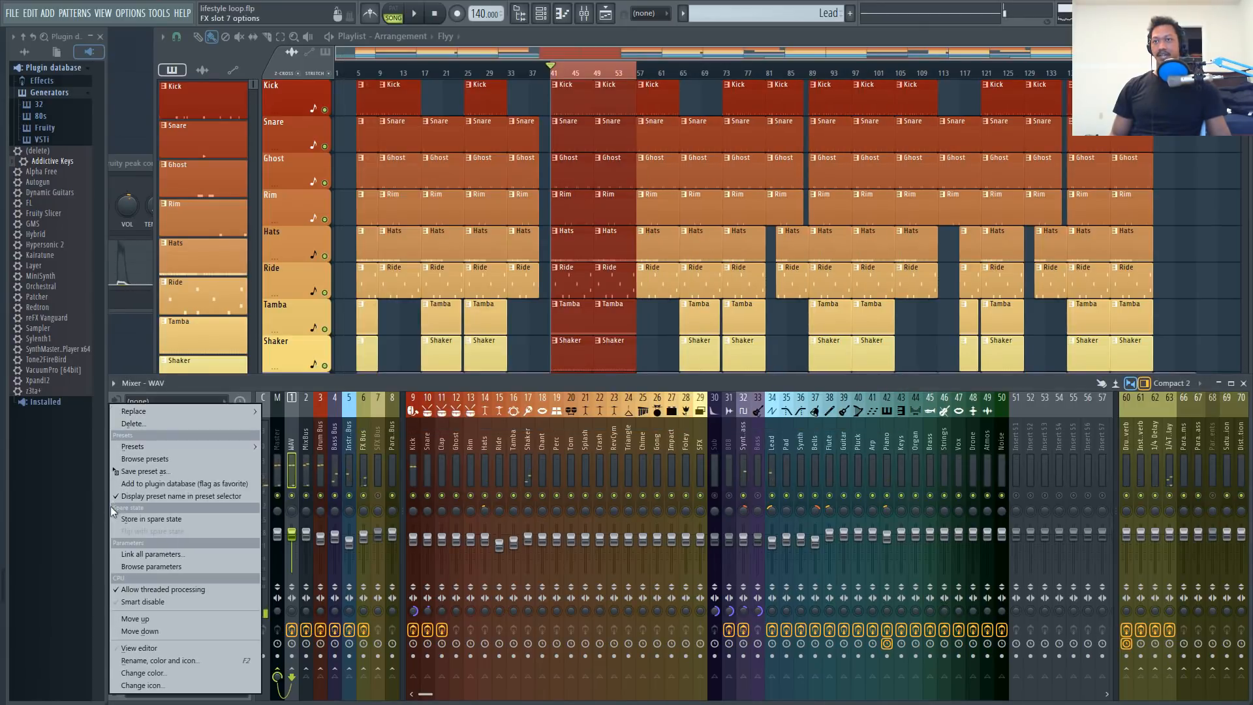
{"action": "left_click", "coordinate": [158, 428]}
{"action": "left_click", "coordinate": [688, 394]}
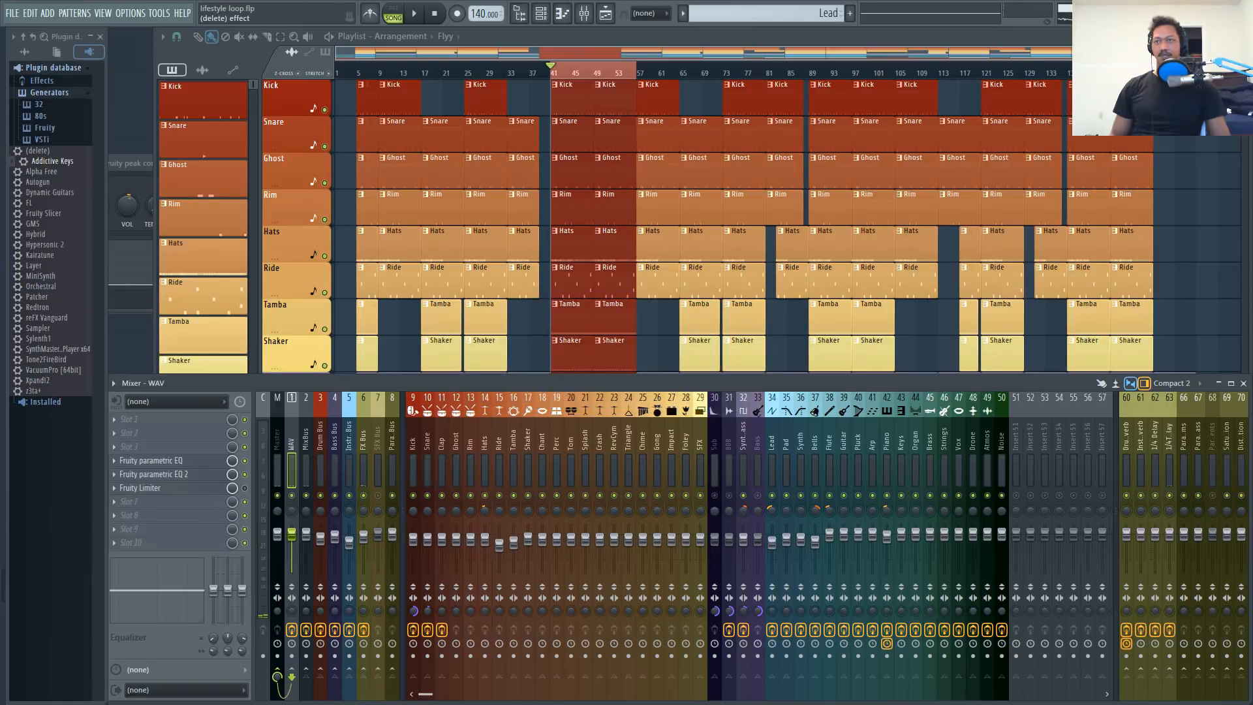
{"action": "left_click", "coordinate": [155, 490]}
{"action": "left_click", "coordinate": [157, 489]}
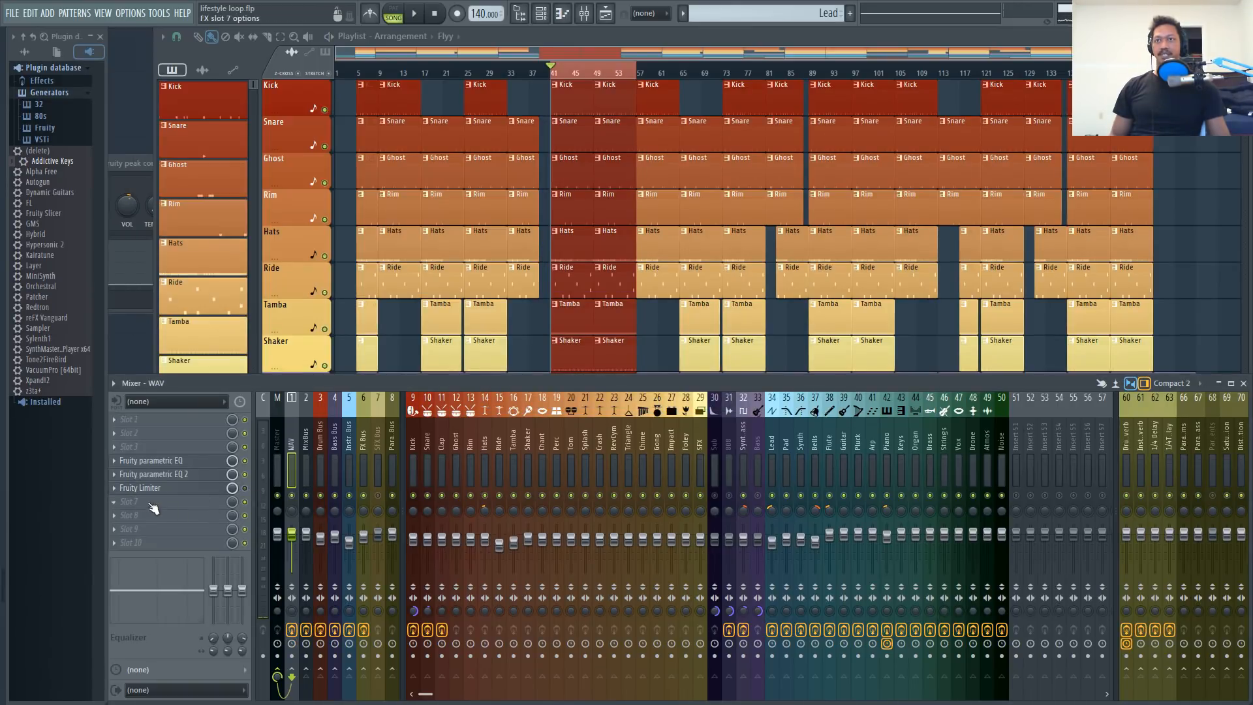
- Load Maximus into slot 7 of the WAV track and arrange its window beside the Fruity Limiter over the playlist
{"action": "left_click", "coordinate": [116, 503]}
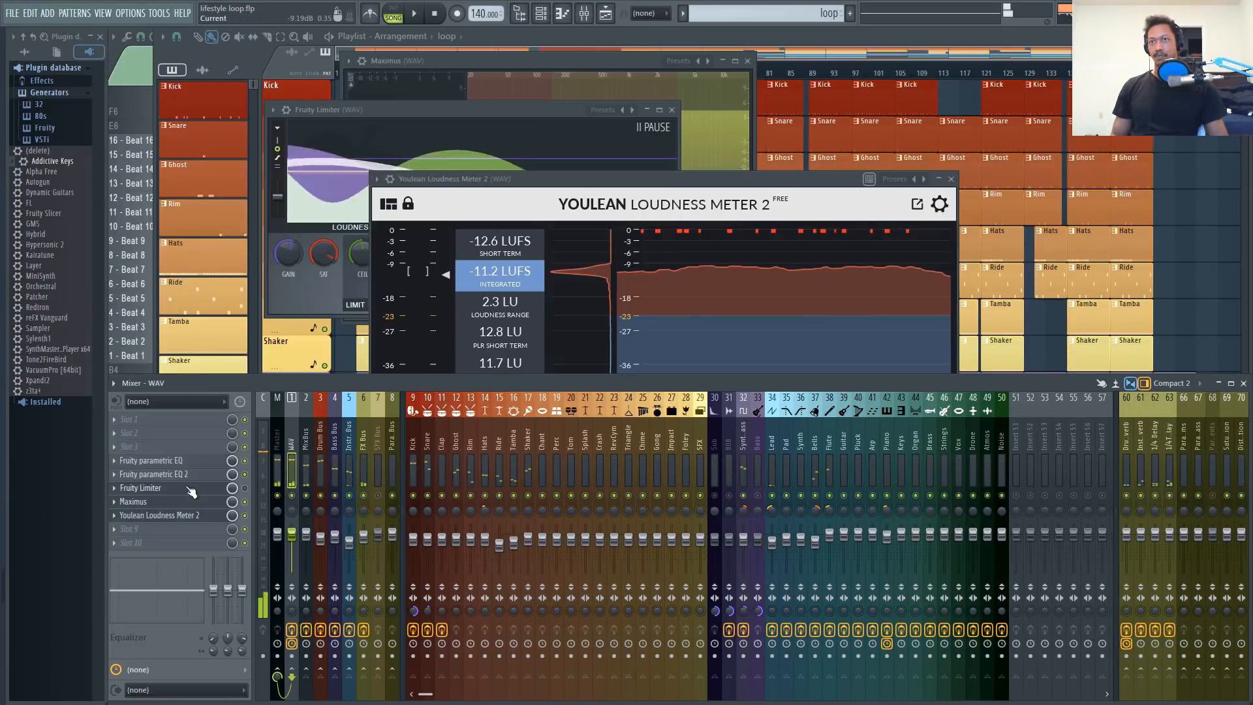
{"action": "left_click", "coordinate": [569, 48]}
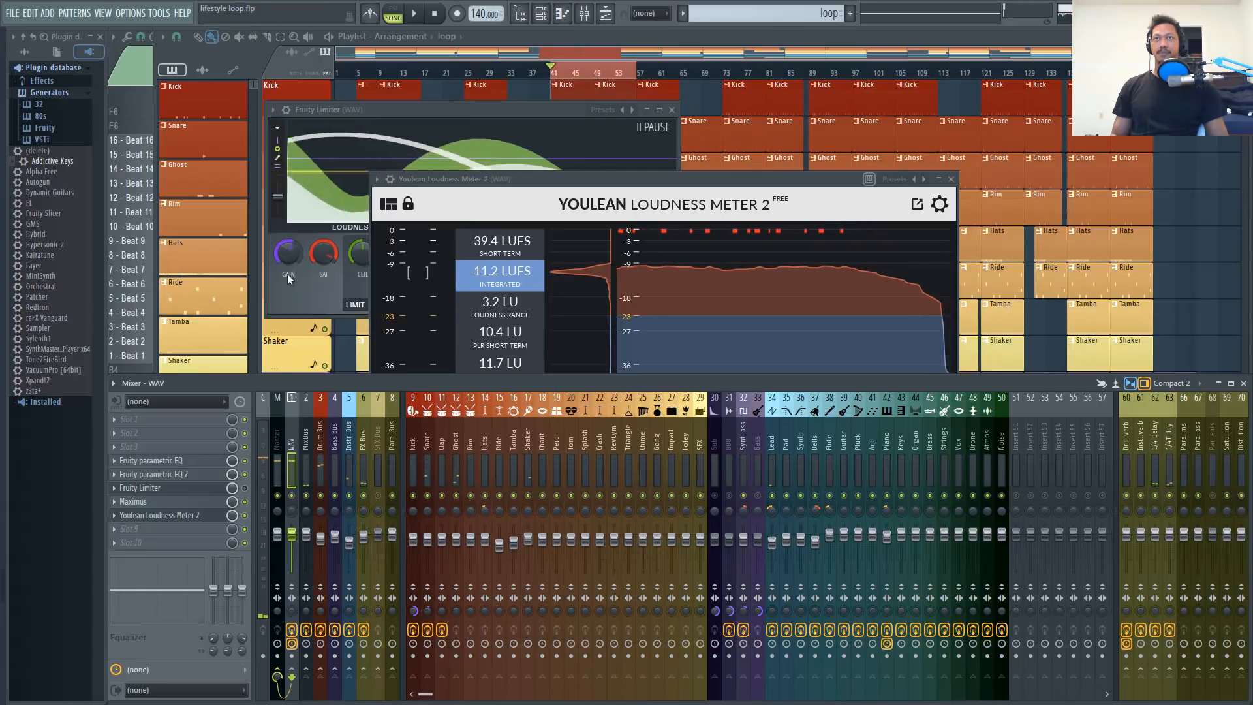
{"action": "left_click_drag", "start_coordinate": [394, 111], "coordinate": [348, 99]}
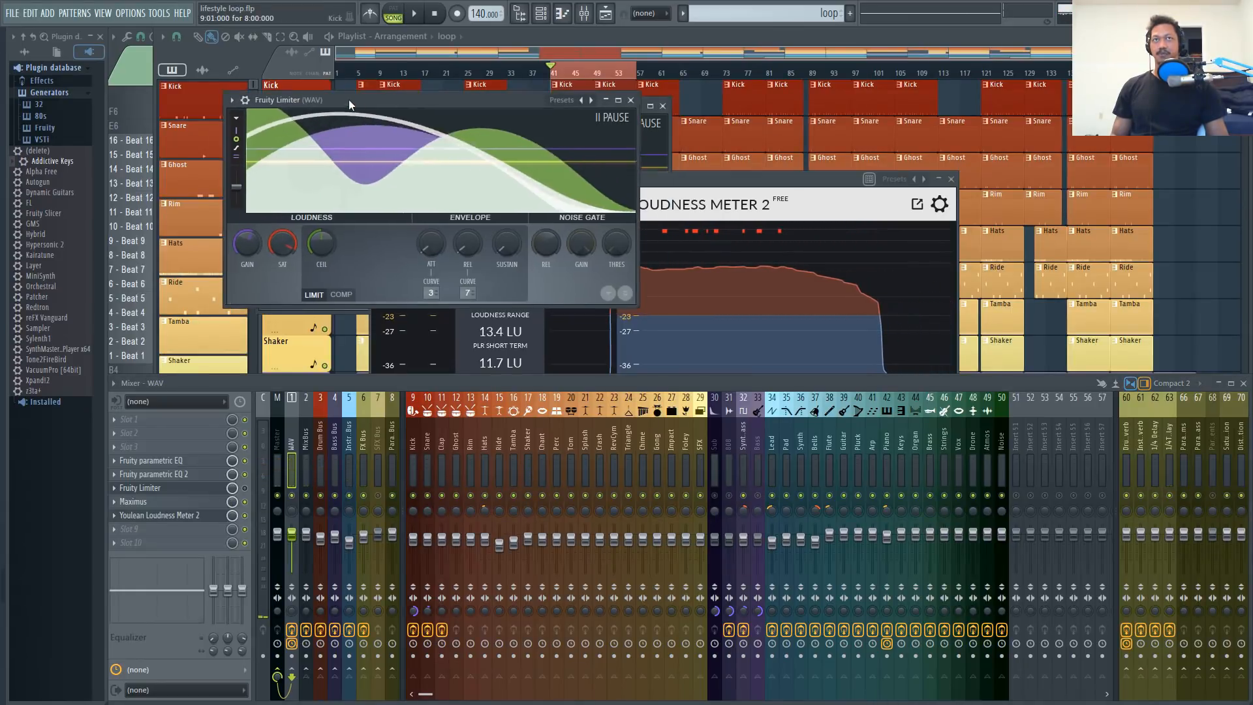
{"action": "left_click", "coordinate": [137, 501]}
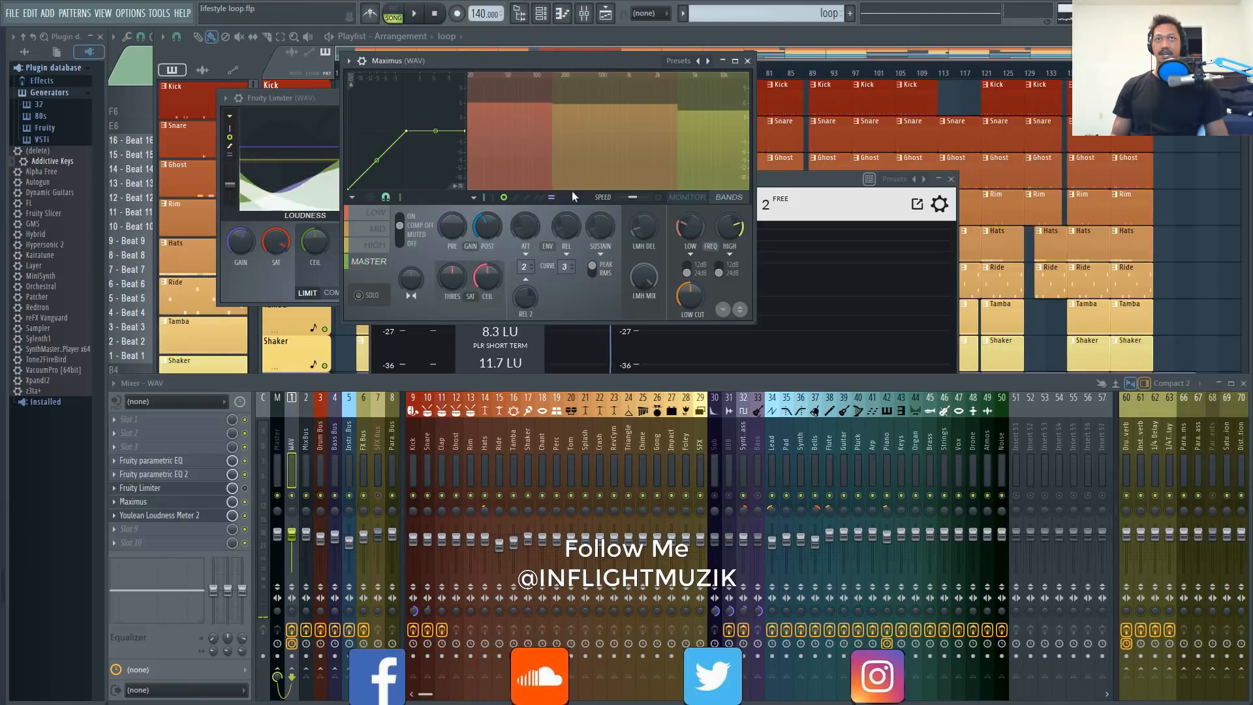
- Check the integrated loudness in Youlean Loudness Meter 2 and look over the Maximus and Fruity Limiter settings
{"action": "left_click", "coordinate": [793, 188]}
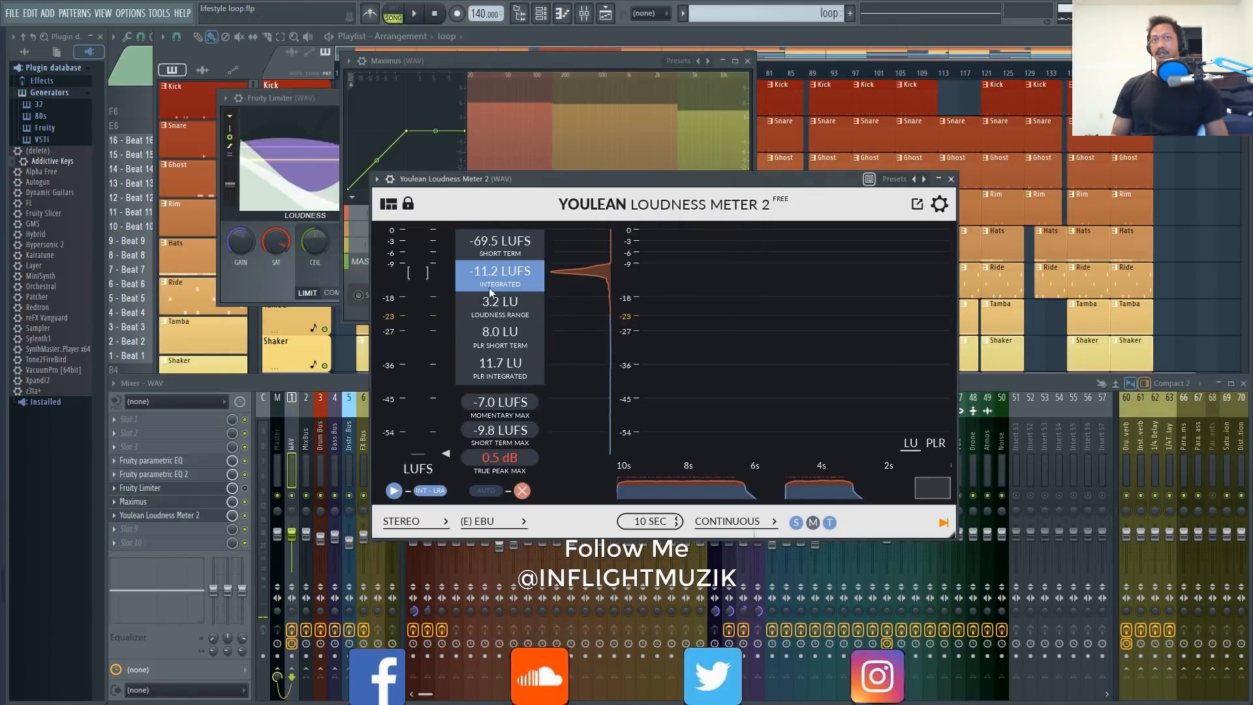
{"action": "left_click", "coordinate": [484, 61]}
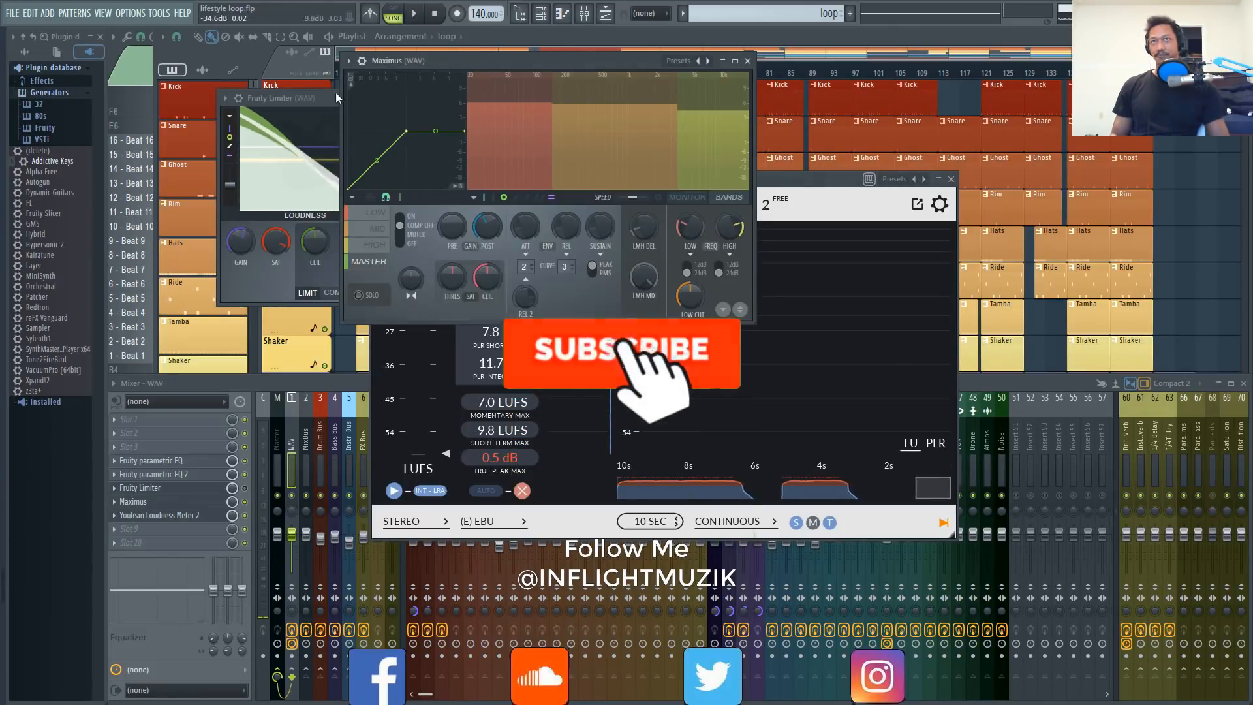
{"action": "left_click", "coordinate": [325, 94]}
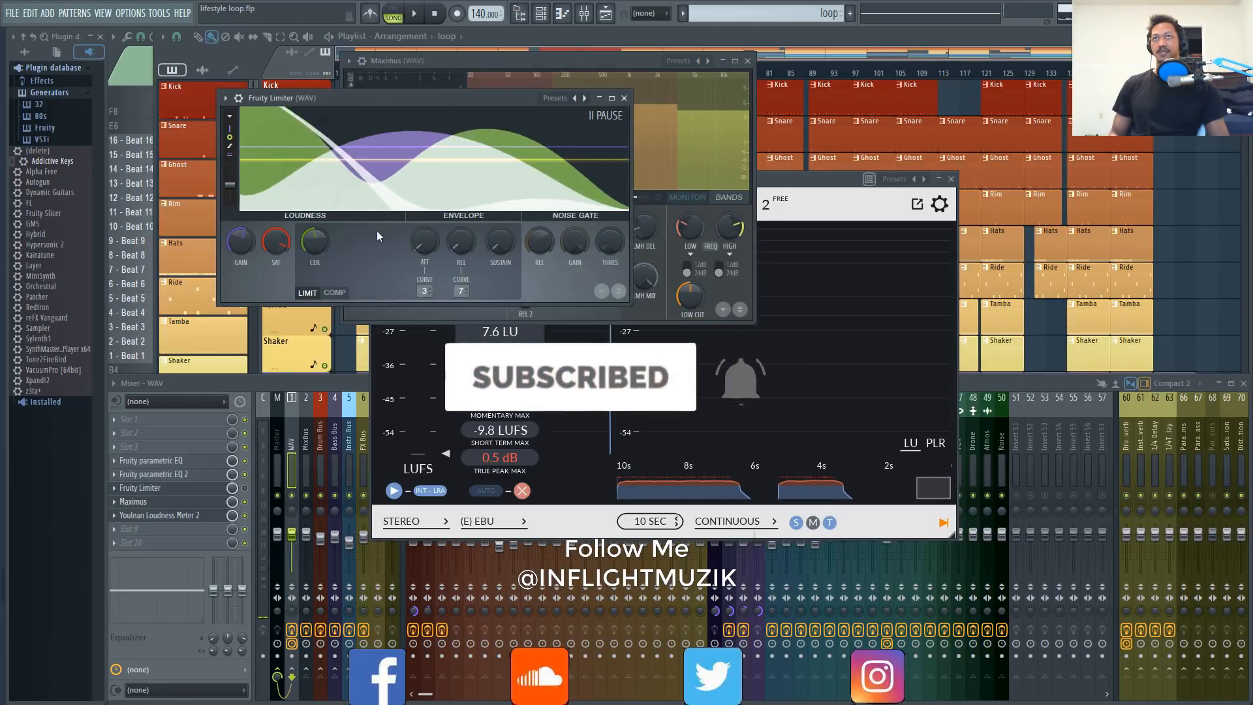
{"action": "left_click", "coordinate": [551, 63]}
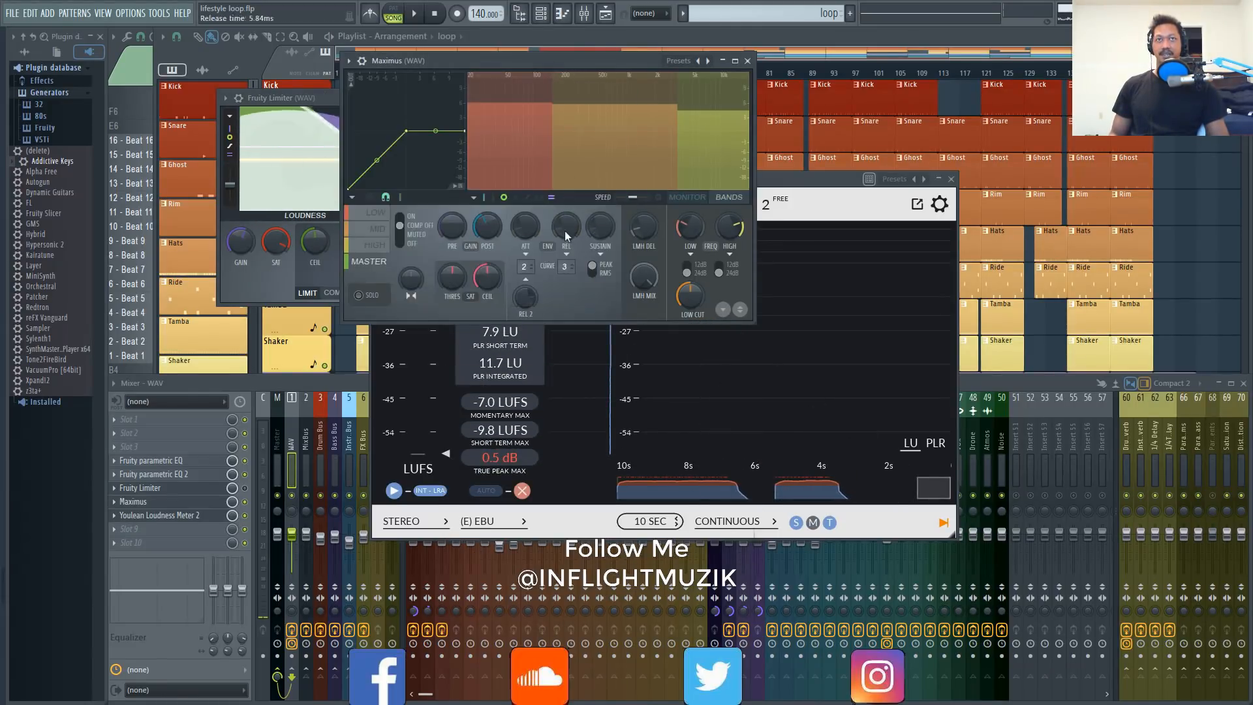
- Examine the attack times and stereo separation of the low, mid and high bands in Maximus, view the master band, and close Maximus
{"action": "left_click", "coordinate": [377, 229]}
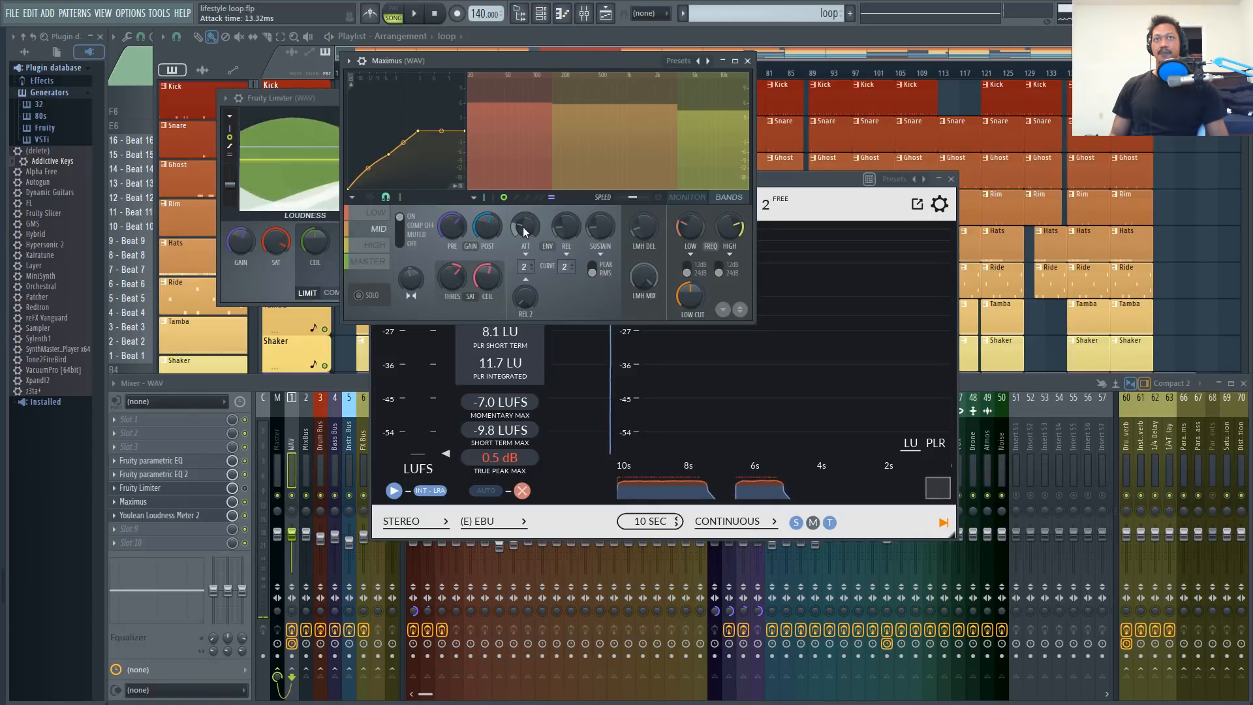
{"action": "left_click", "coordinate": [377, 212]}
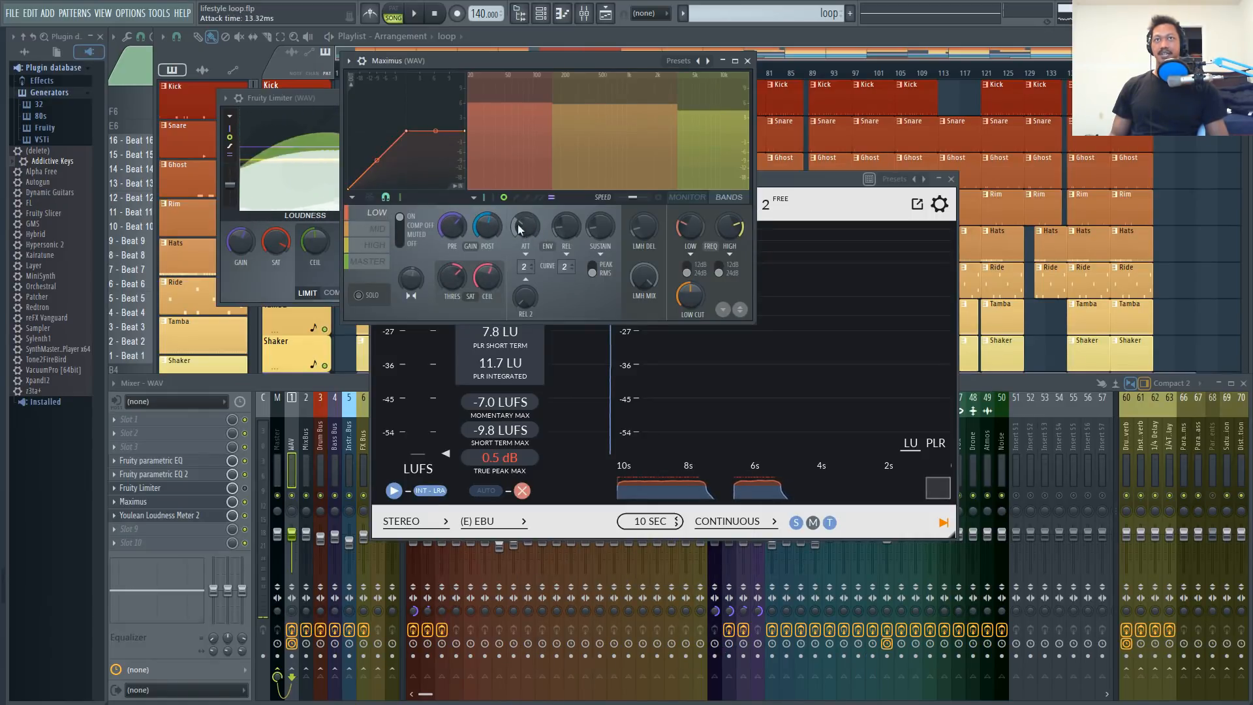
{"action": "left_click", "coordinate": [376, 245]}
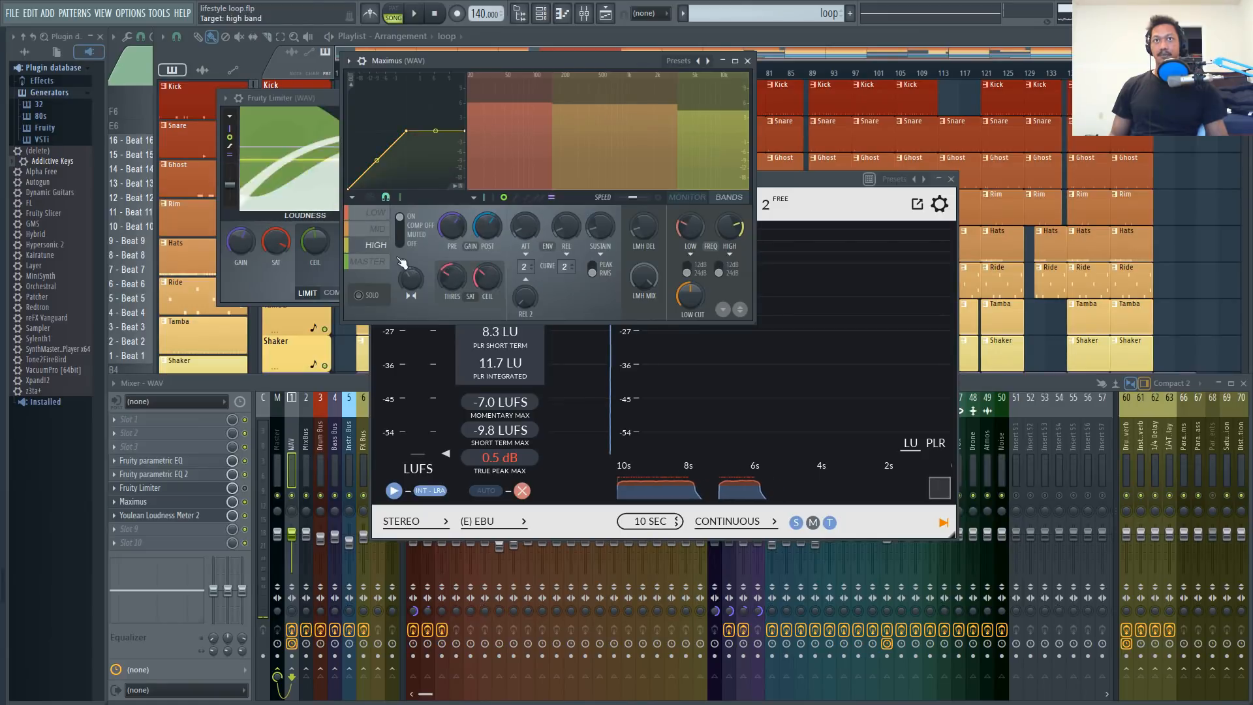
{"action": "left_click", "coordinate": [386, 229]}
{"action": "left_click", "coordinate": [379, 215]}
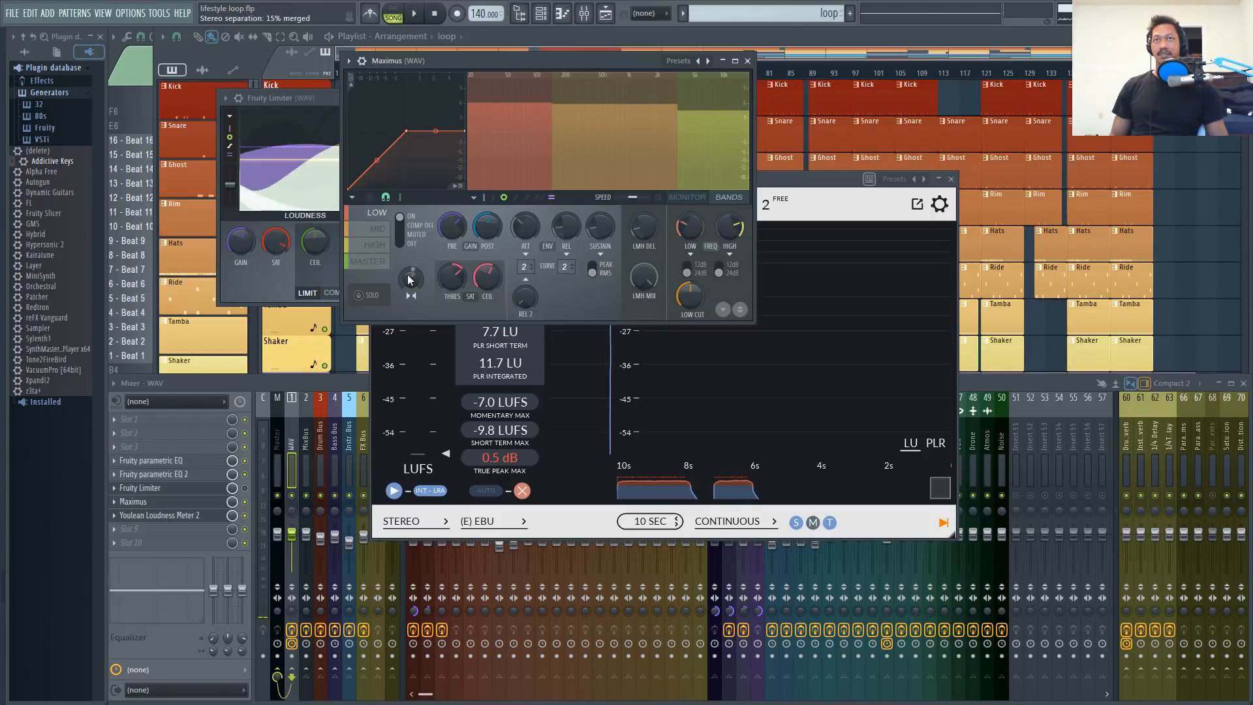
{"action": "left_click", "coordinate": [378, 230]}
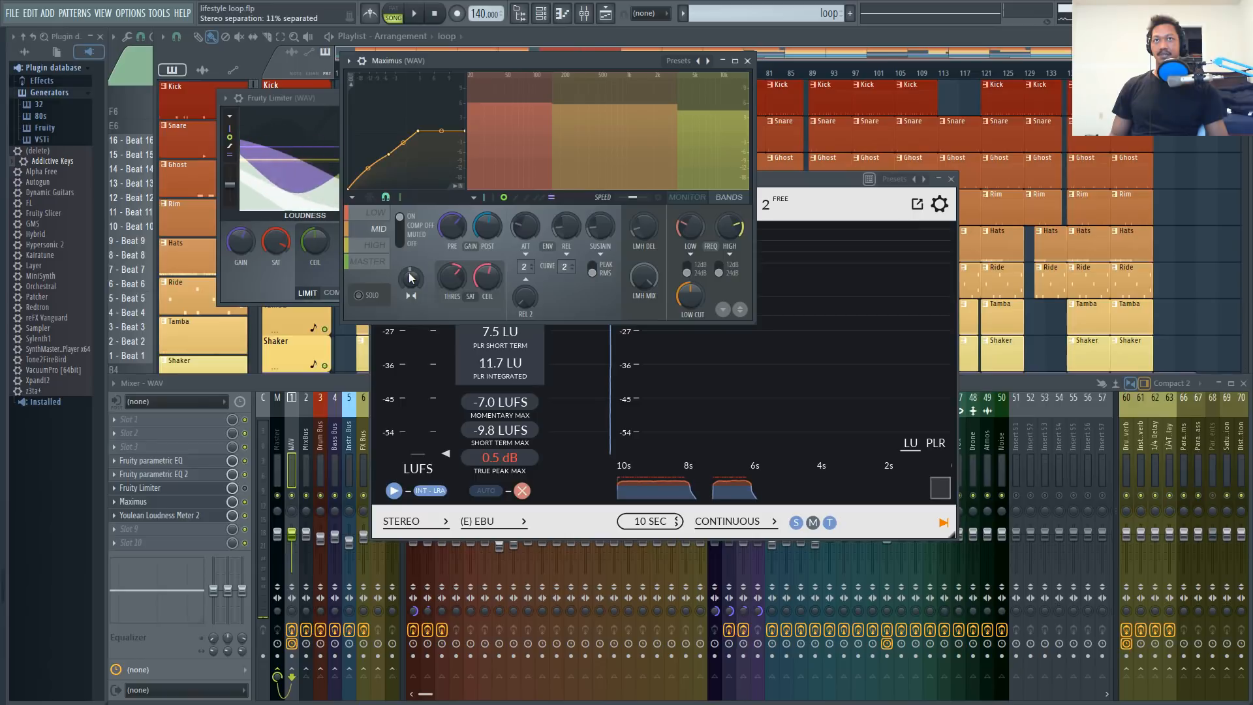
{"action": "left_click", "coordinate": [384, 247]}
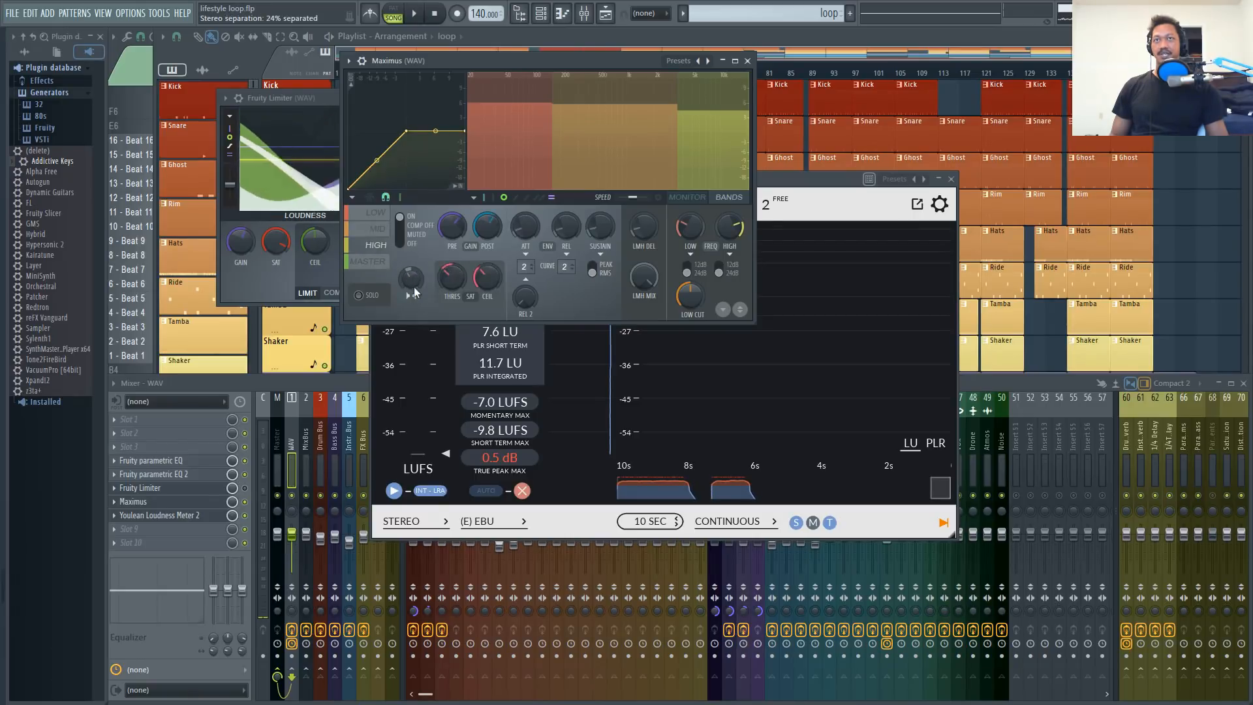
{"action": "left_click", "coordinate": [365, 261]}
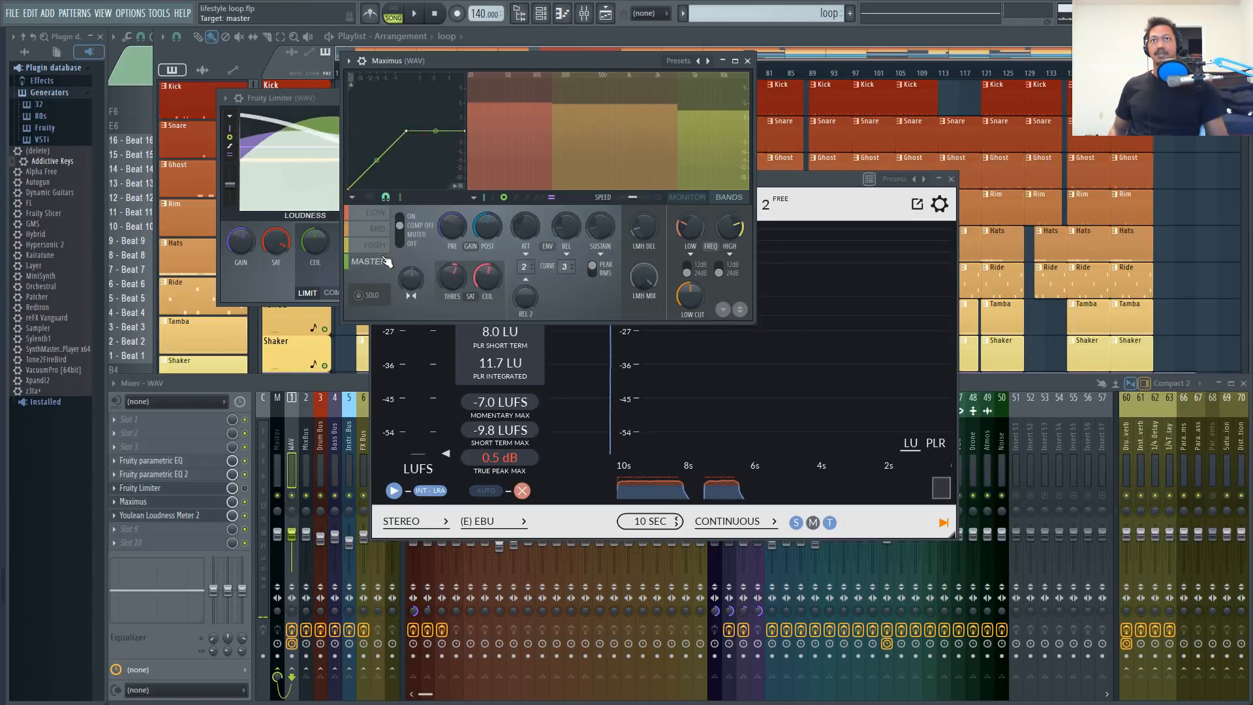
{"action": "left_click", "coordinate": [748, 62]}
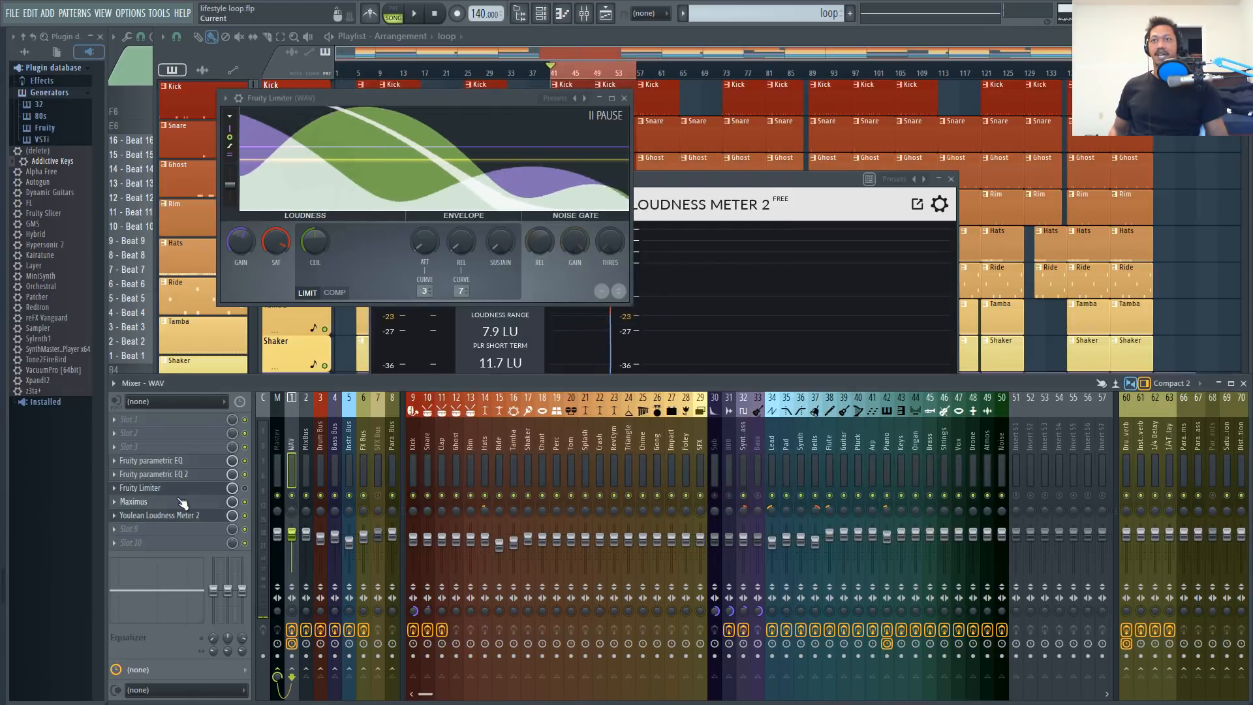
- Compare the Fruity Limiter and Maximus on the WAV track by enabling one at a time during loop playback, ending with Maximus active
{"action": "left_click", "coordinate": [244, 502]}
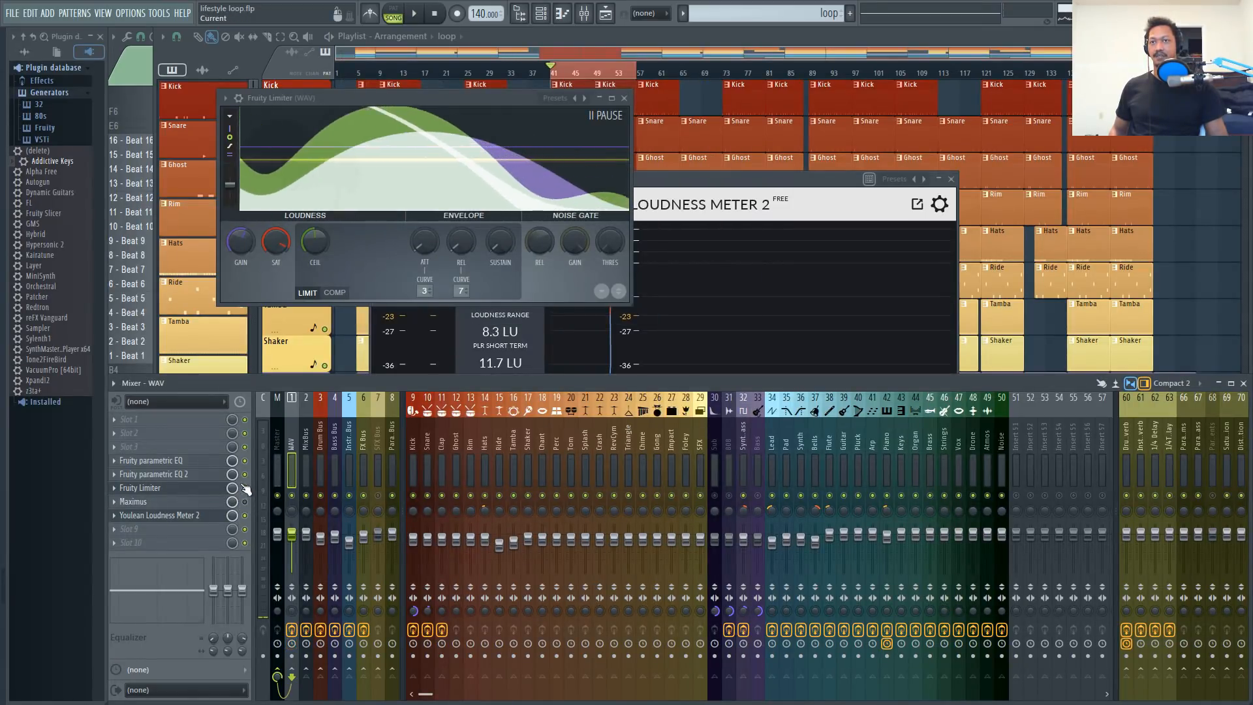
{"action": "left_click", "coordinate": [245, 489]}
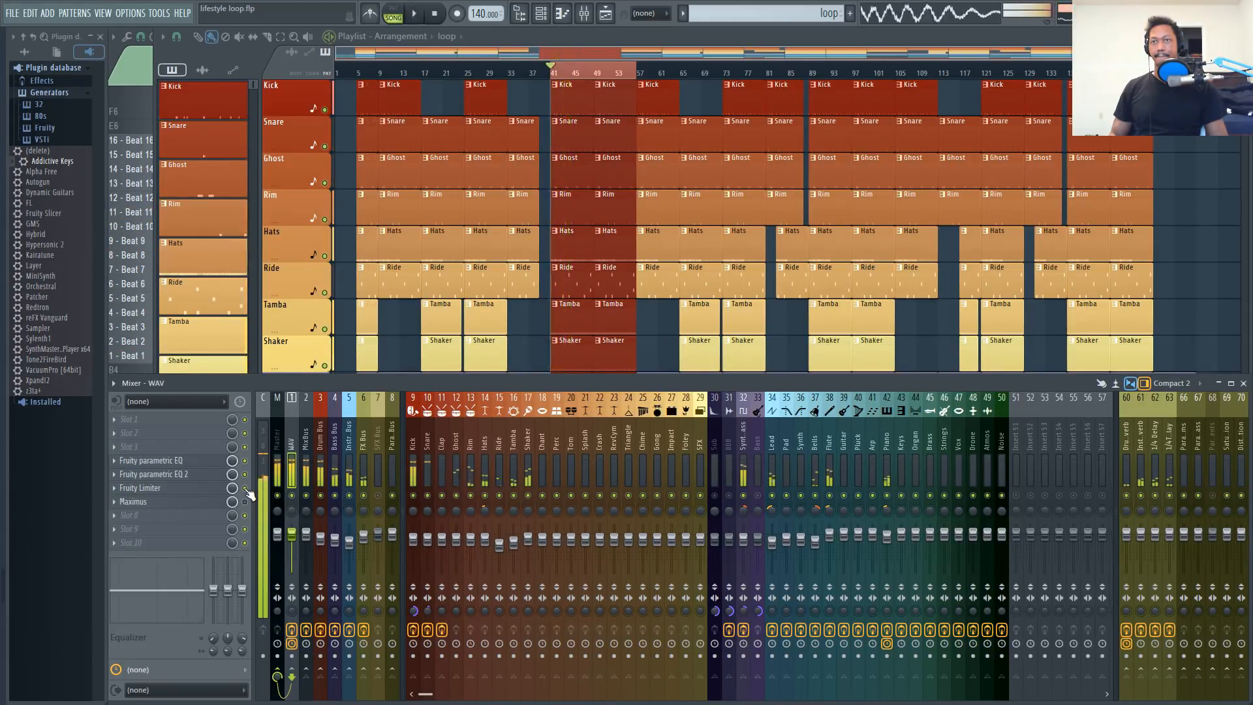
{"action": "key", "text": "space"}
{"action": "key", "text": "space"}
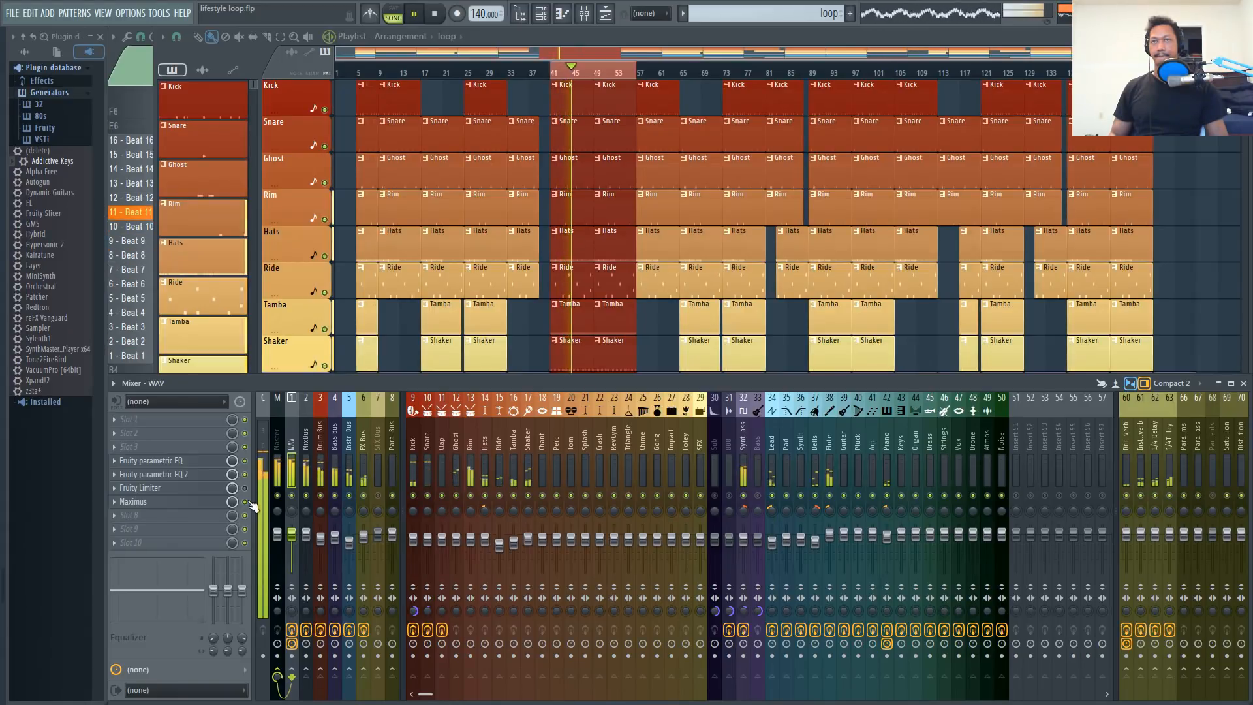
{"action": "key", "text": "space"}
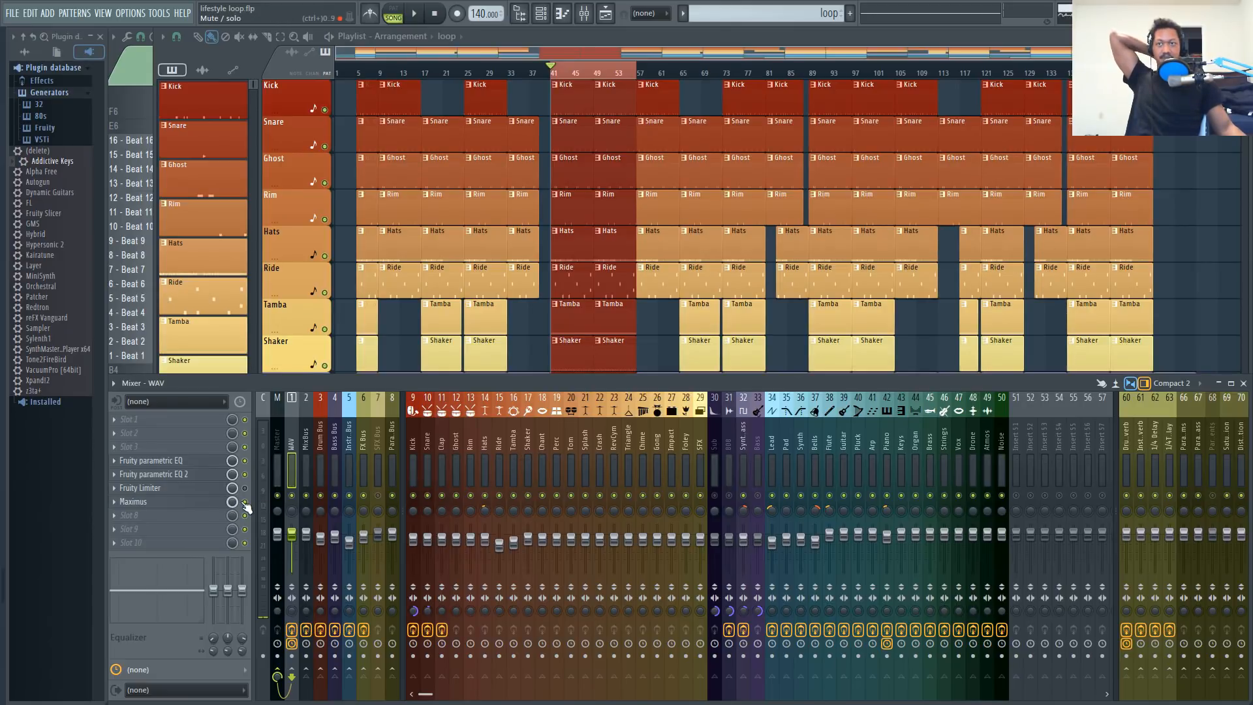
- Load Fruity Soft Clipper into slot 8 of the WAV track and play the loop through it
{"action": "left_click", "coordinate": [120, 520]}
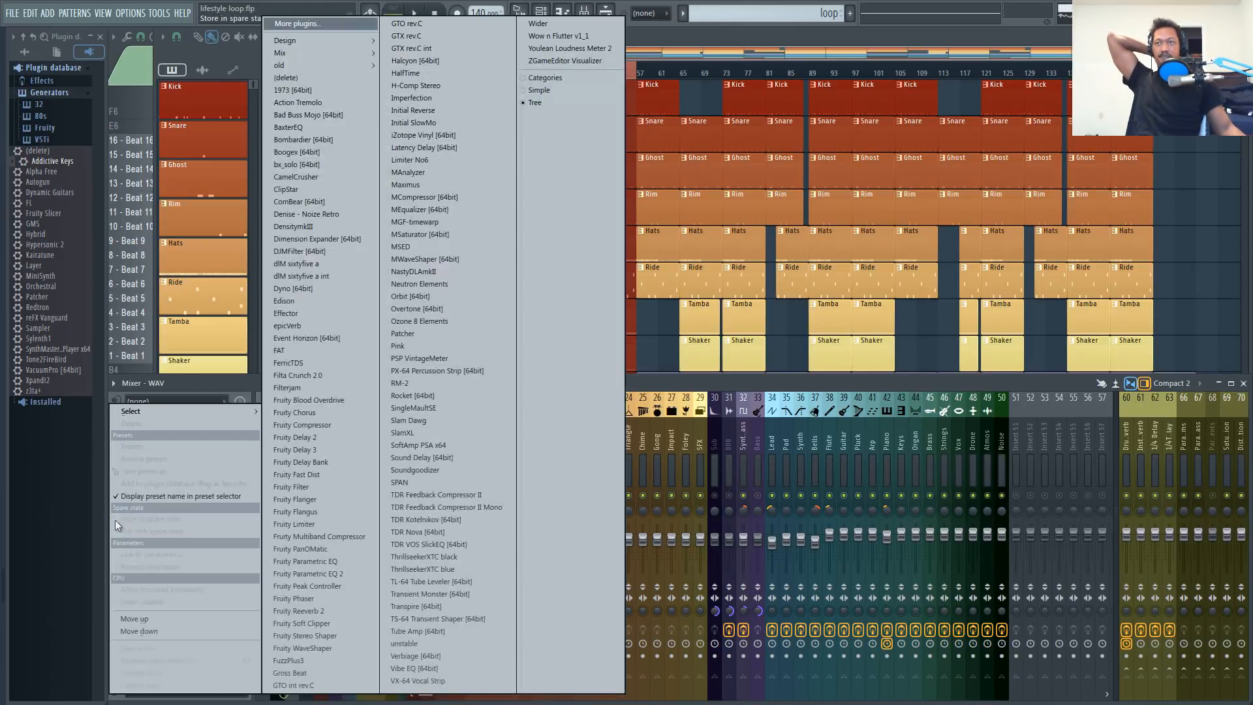
{"action": "left_click", "coordinate": [329, 621]}
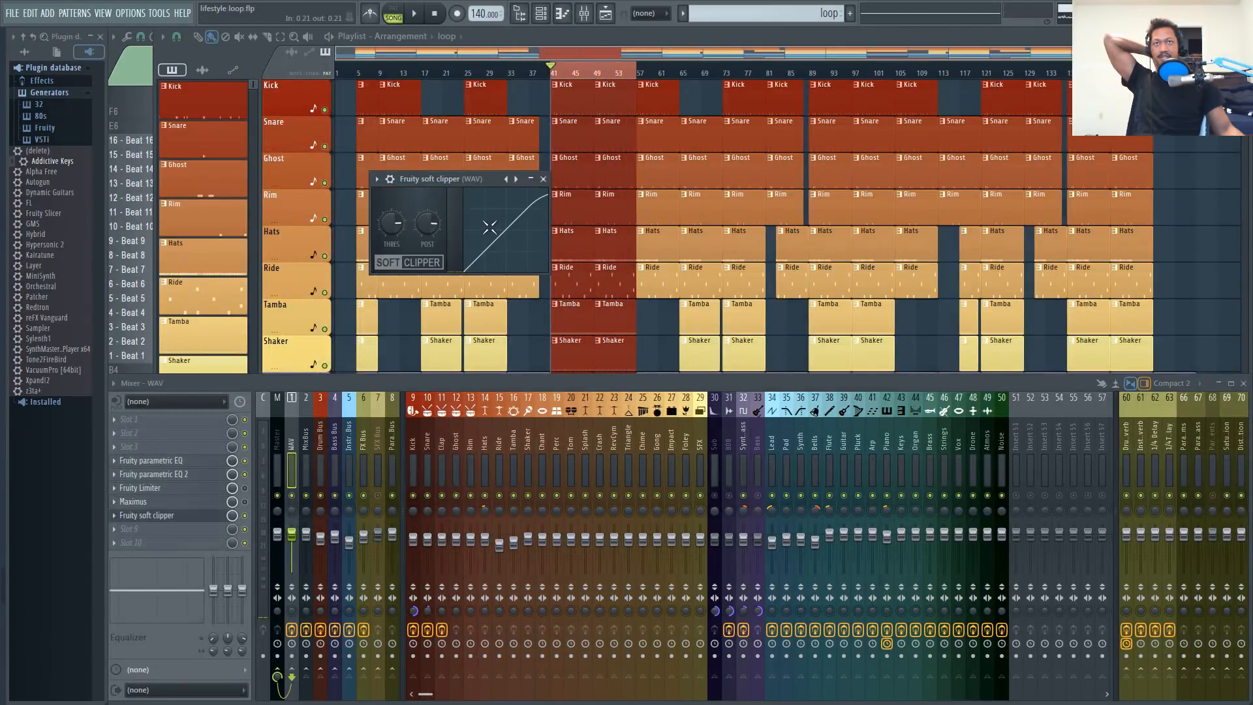
{"action": "left_click", "coordinate": [414, 14]}
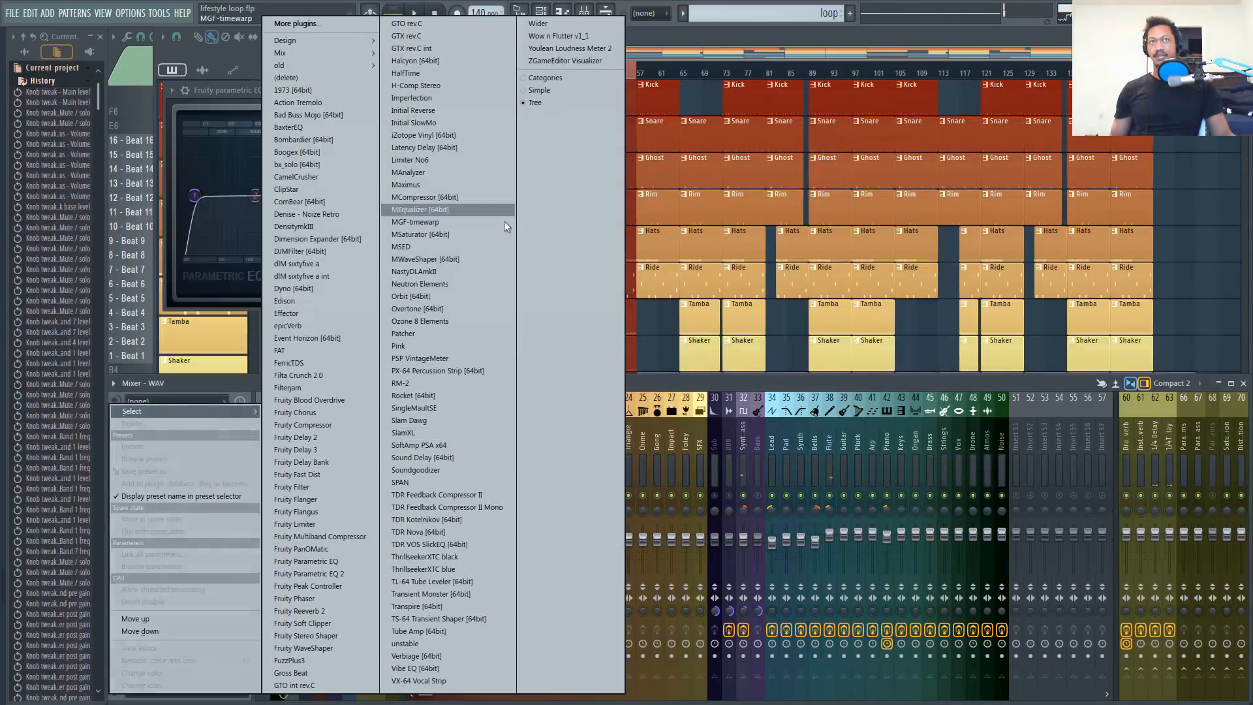
- Load Youlean Loudness Meter 2 into slot 9 of the WAV track and place its window clear of the mixer slots
{"action": "left_click", "coordinate": [596, 61]}
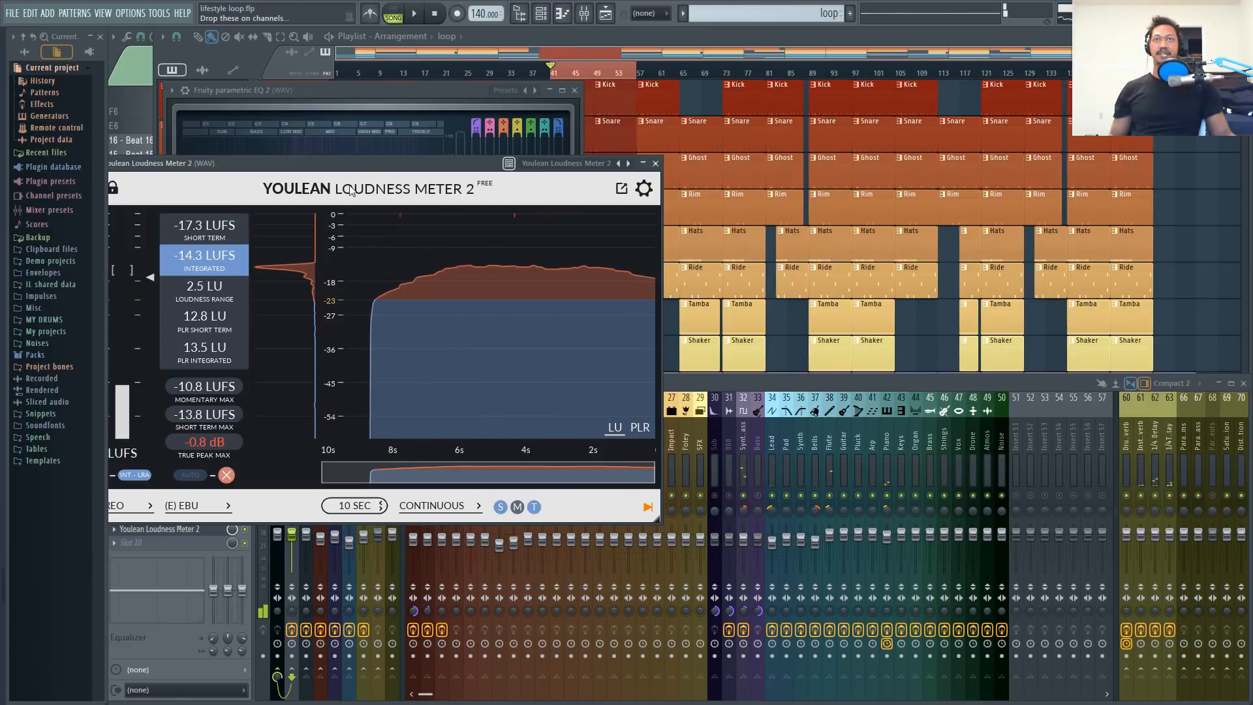
{"action": "left_click_drag", "start_coordinate": [355, 164], "coordinate": [728, 146]}
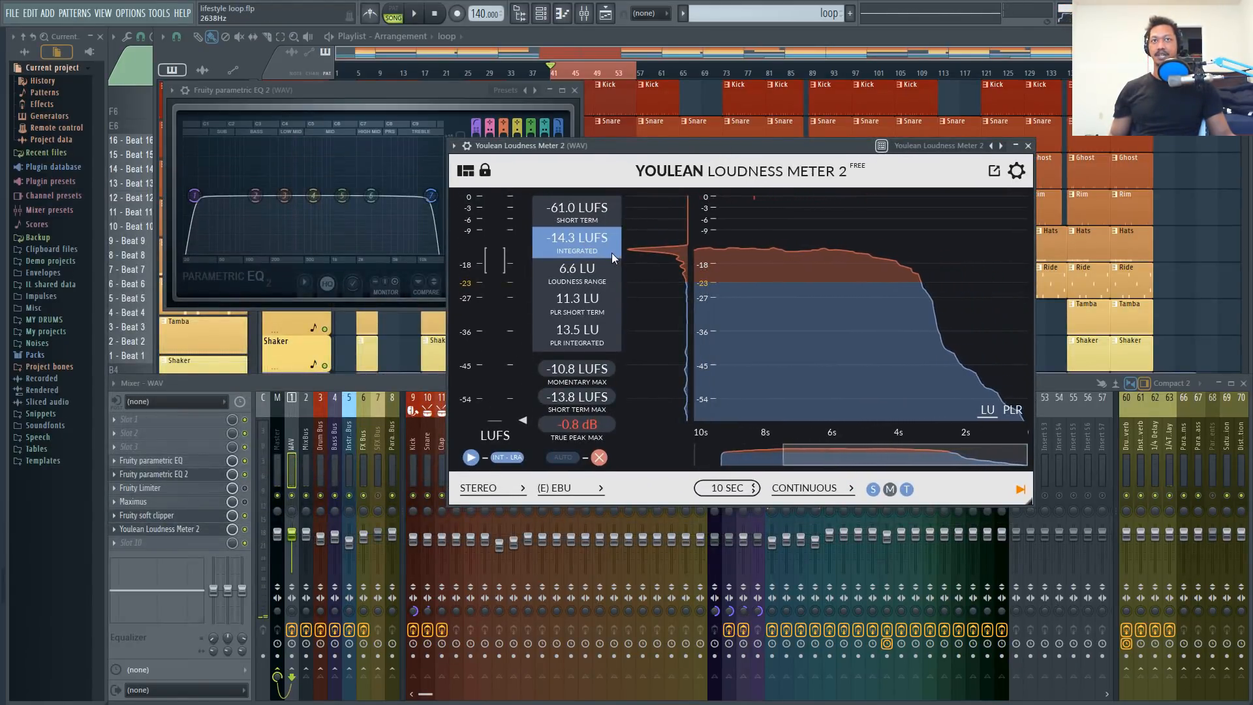
{"action": "mouse_move", "coordinate": [723, 250]}
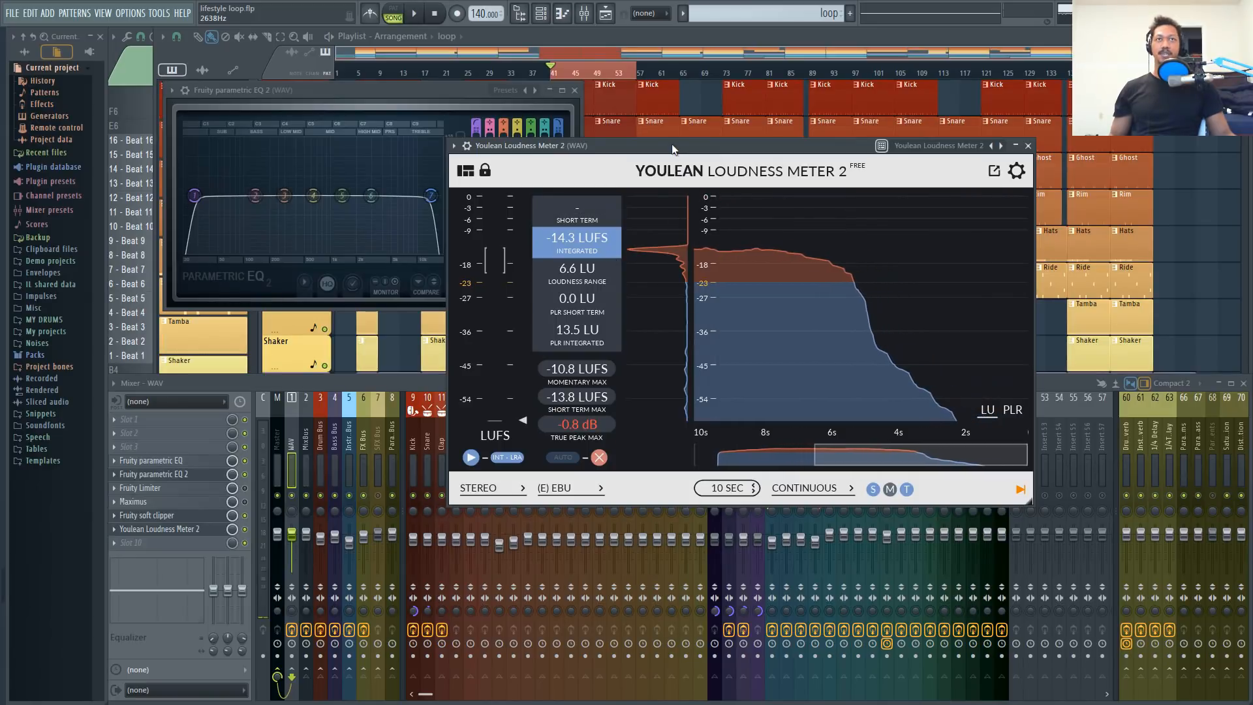
{"action": "left_click_drag", "start_coordinate": [718, 146], "coordinate": [732, 108]}
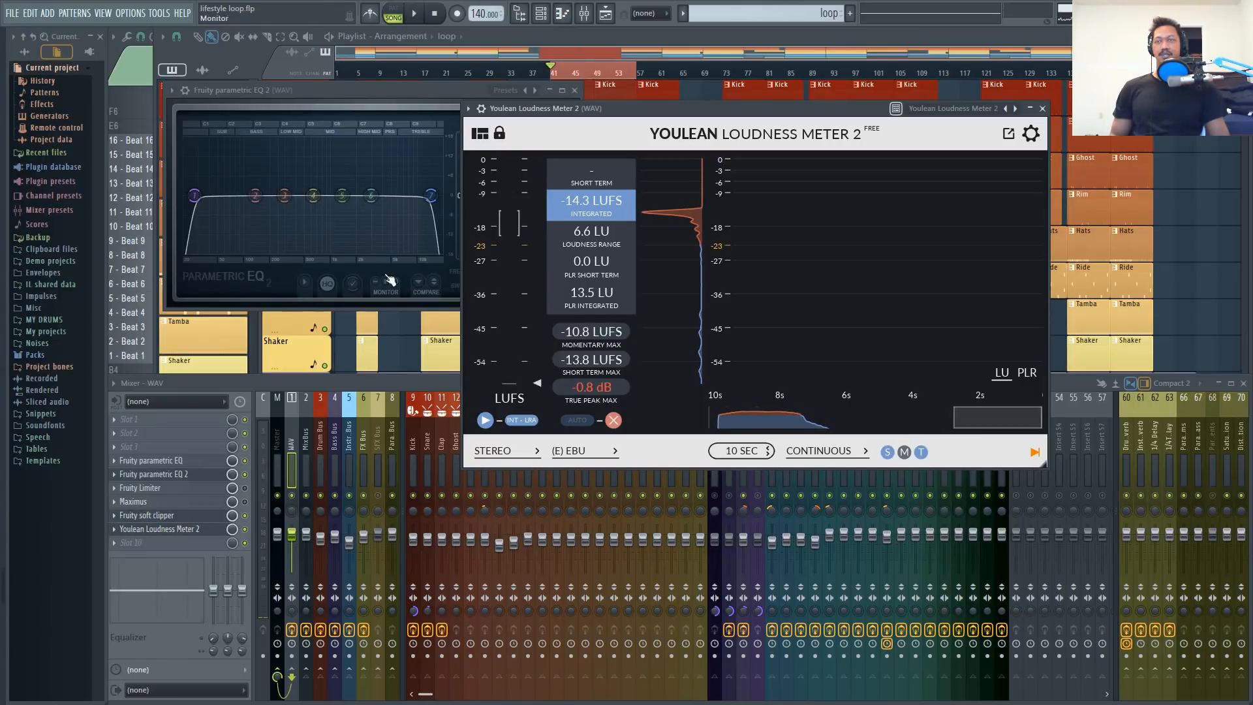
- Measure the loop's loudness in Youlean Loudness Meter 2, switching the WAV track from Maximus to the Fruity Limiter for comparison
{"action": "left_click", "coordinate": [414, 13]}
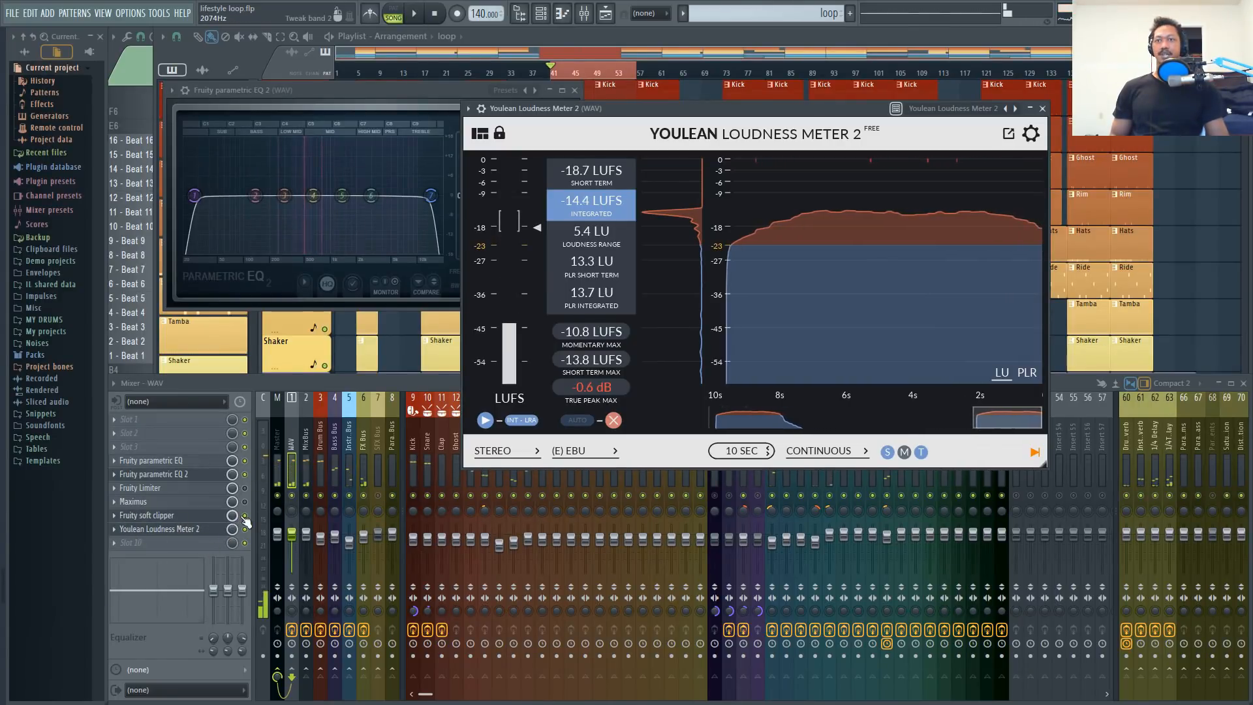
{"action": "left_click", "coordinate": [237, 493]}
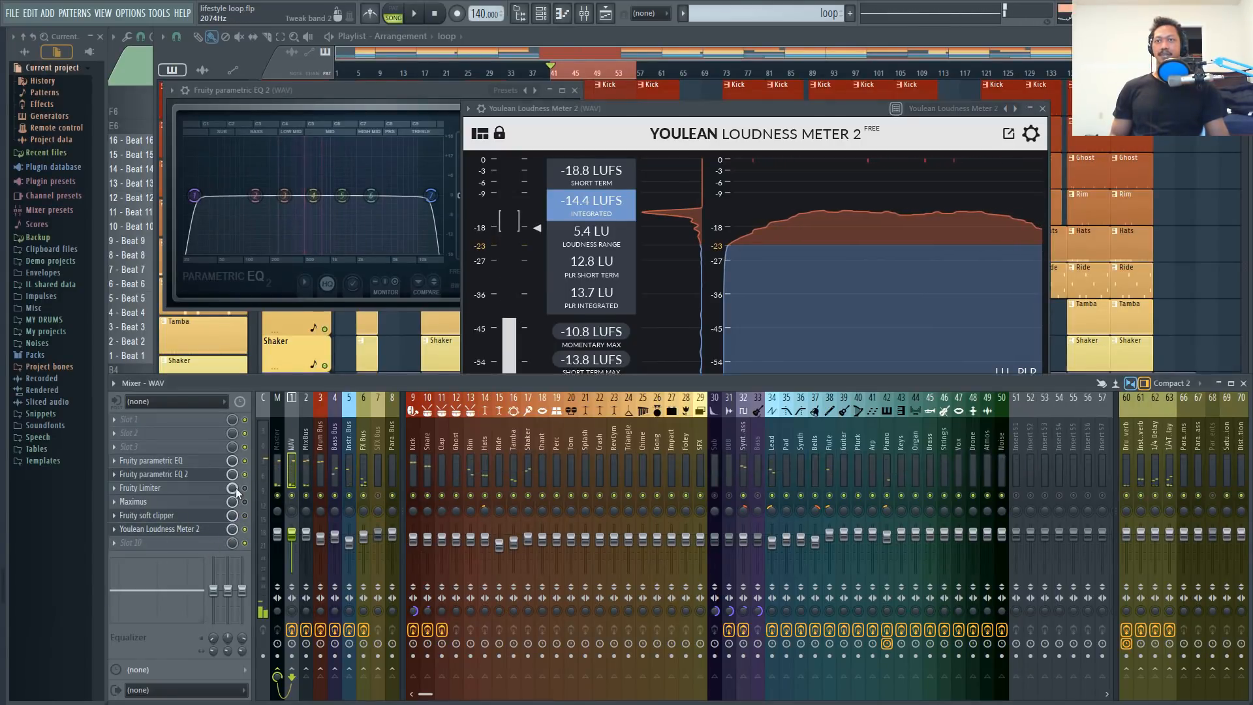
{"action": "left_click", "coordinate": [186, 494]}
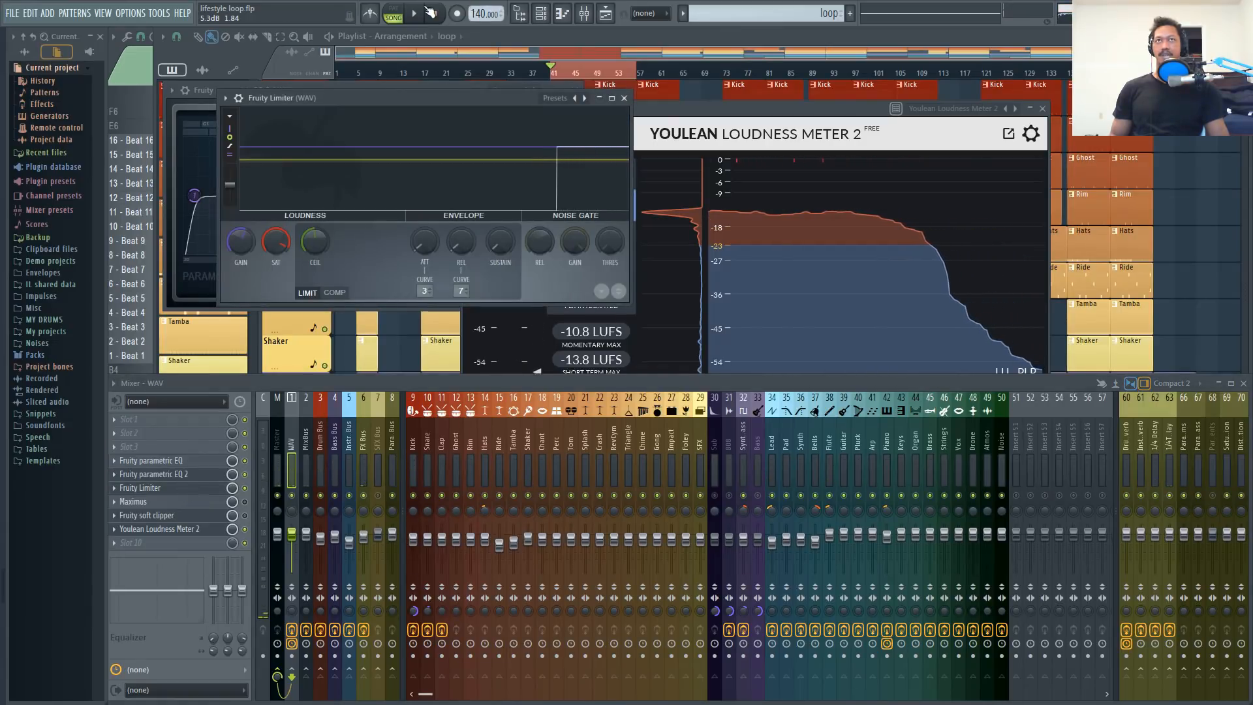
{"action": "left_click", "coordinate": [415, 13]}
{"action": "left_click", "coordinate": [423, 13]}
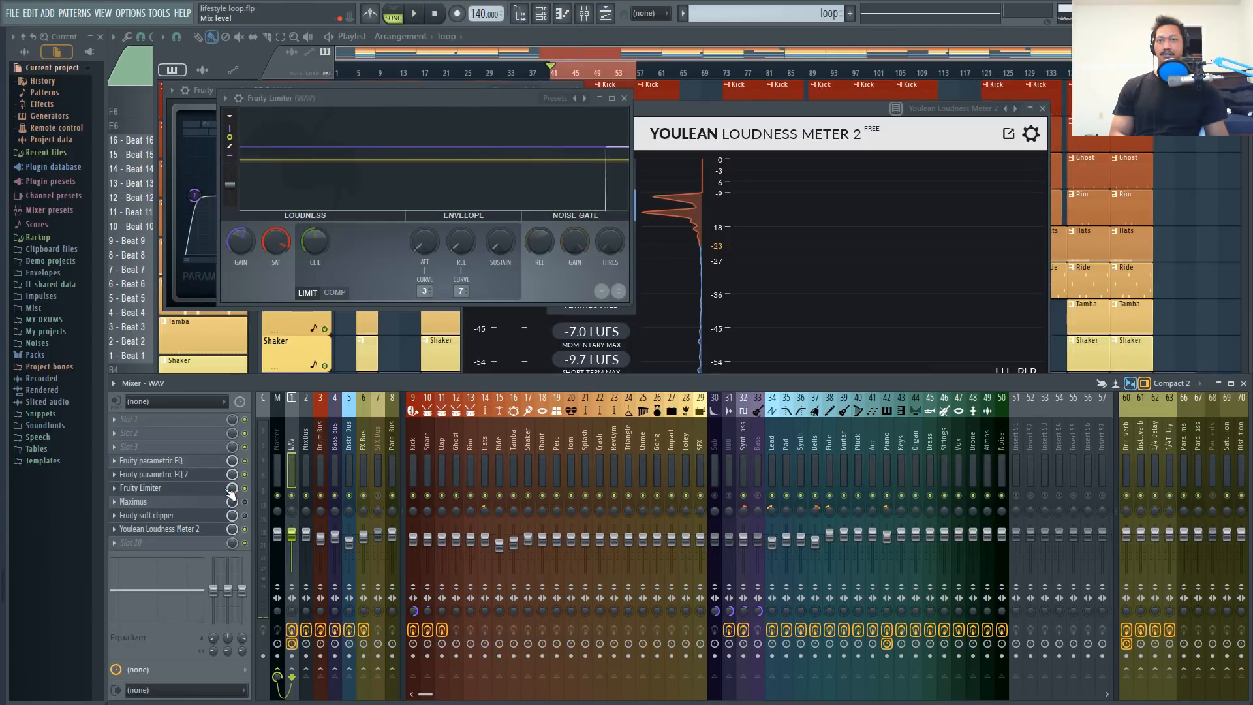
- Look over the ceiling setting in the WAV track's Fruity Limiter and close its window
{"action": "left_click", "coordinate": [220, 491]}
{"action": "left_click", "coordinate": [220, 493]}
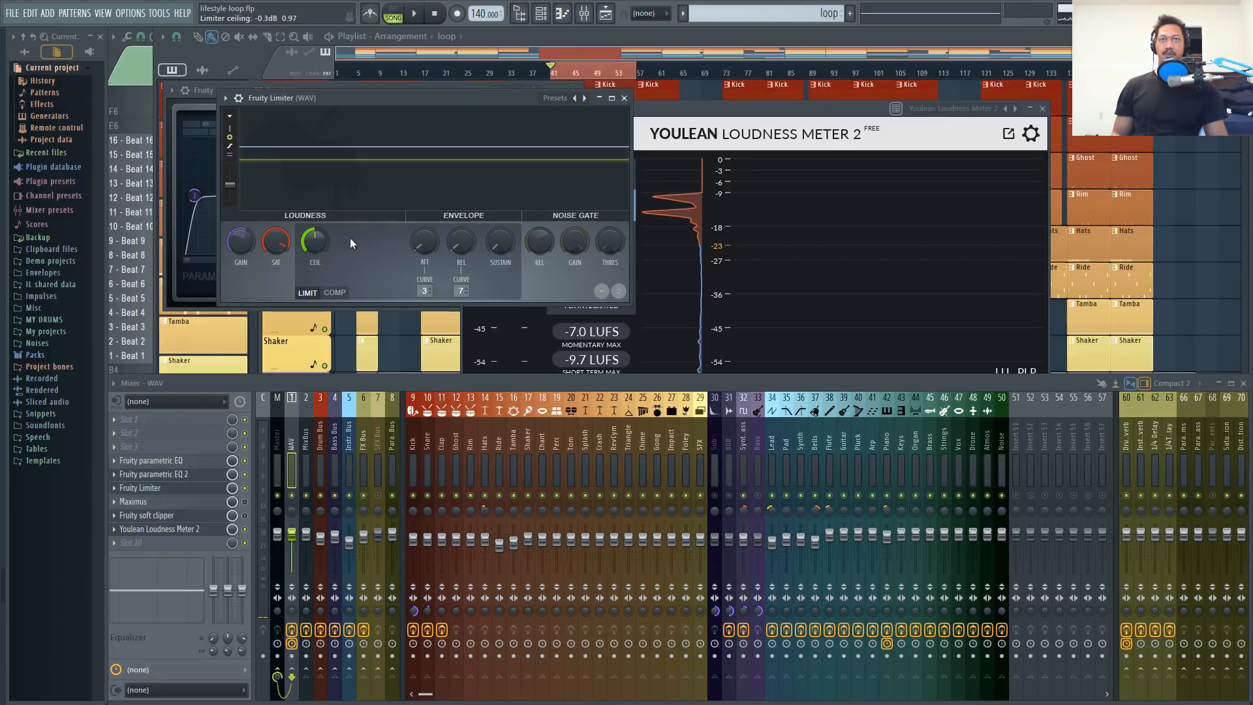
{"action": "left_click", "coordinate": [624, 98]}
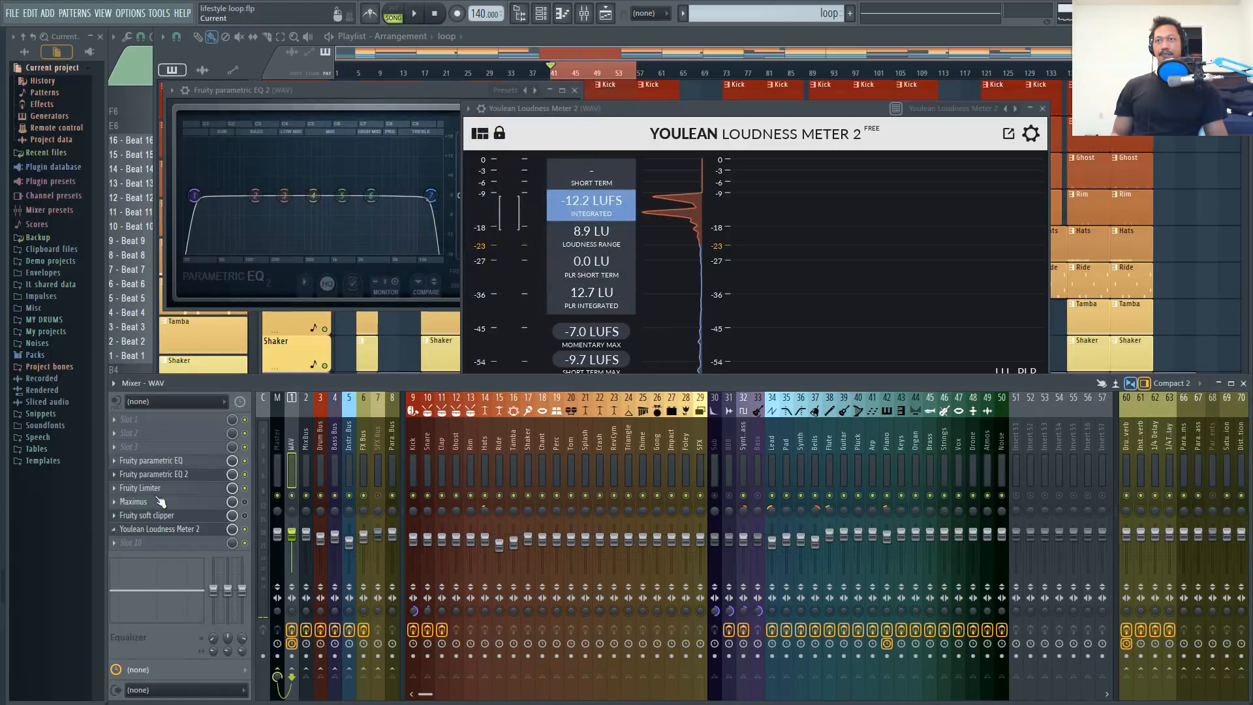
- Open Maximus and the Fruity Soft Clipper on the WAV track and arrange the clipper's window over Maximus for review
{"action": "left_click", "coordinate": [157, 505]}
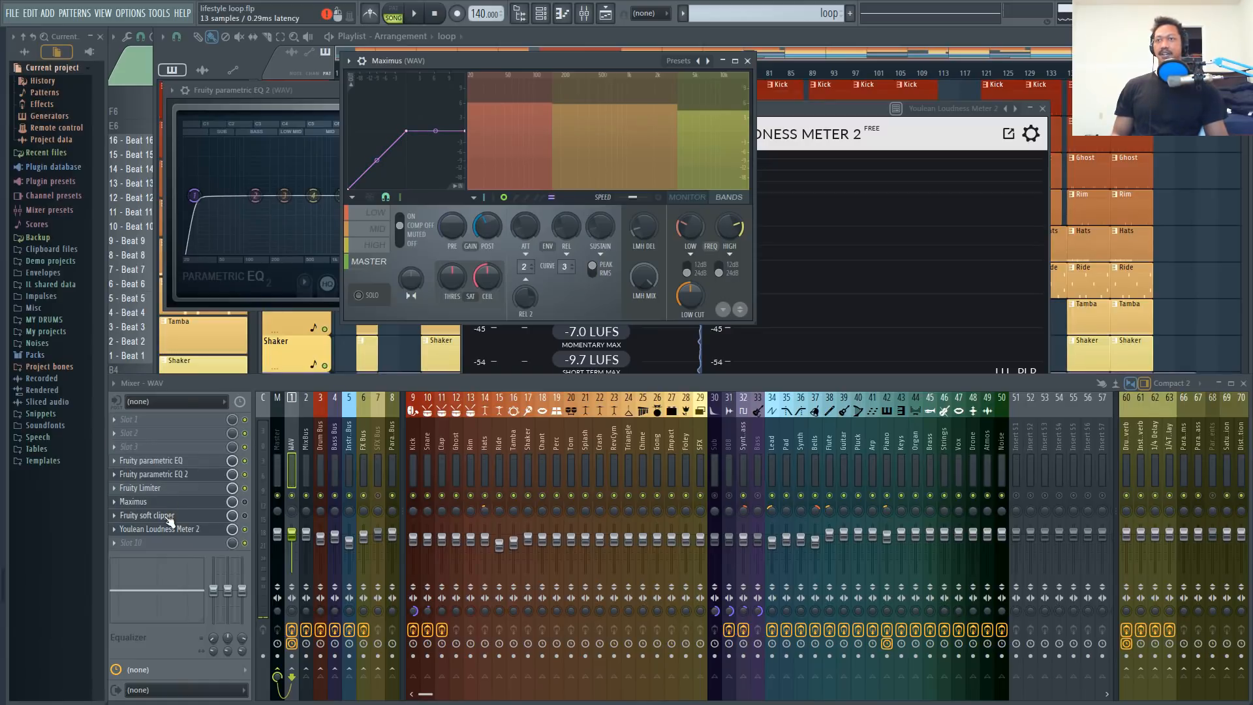
{"action": "left_click", "coordinate": [146, 516]}
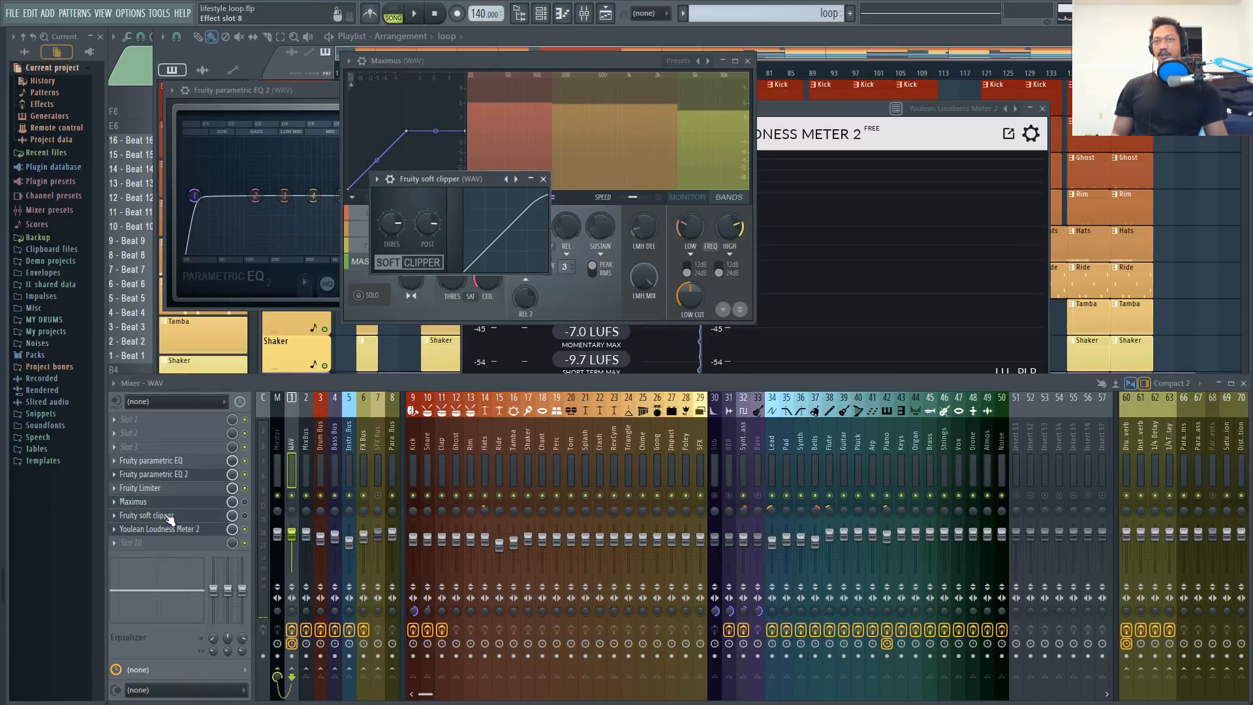
{"action": "left_click_drag", "start_coordinate": [472, 179], "coordinate": [581, 131]}
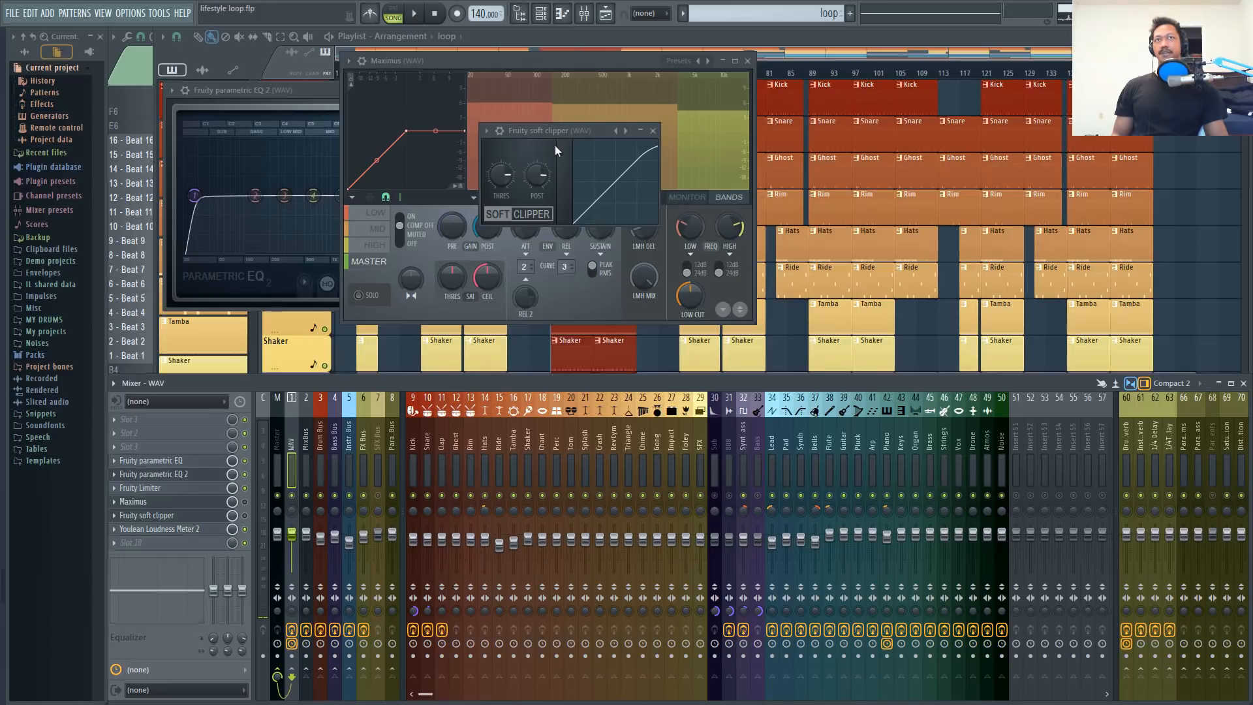
{"action": "left_click_drag", "start_coordinate": [565, 131], "coordinate": [408, 129]}
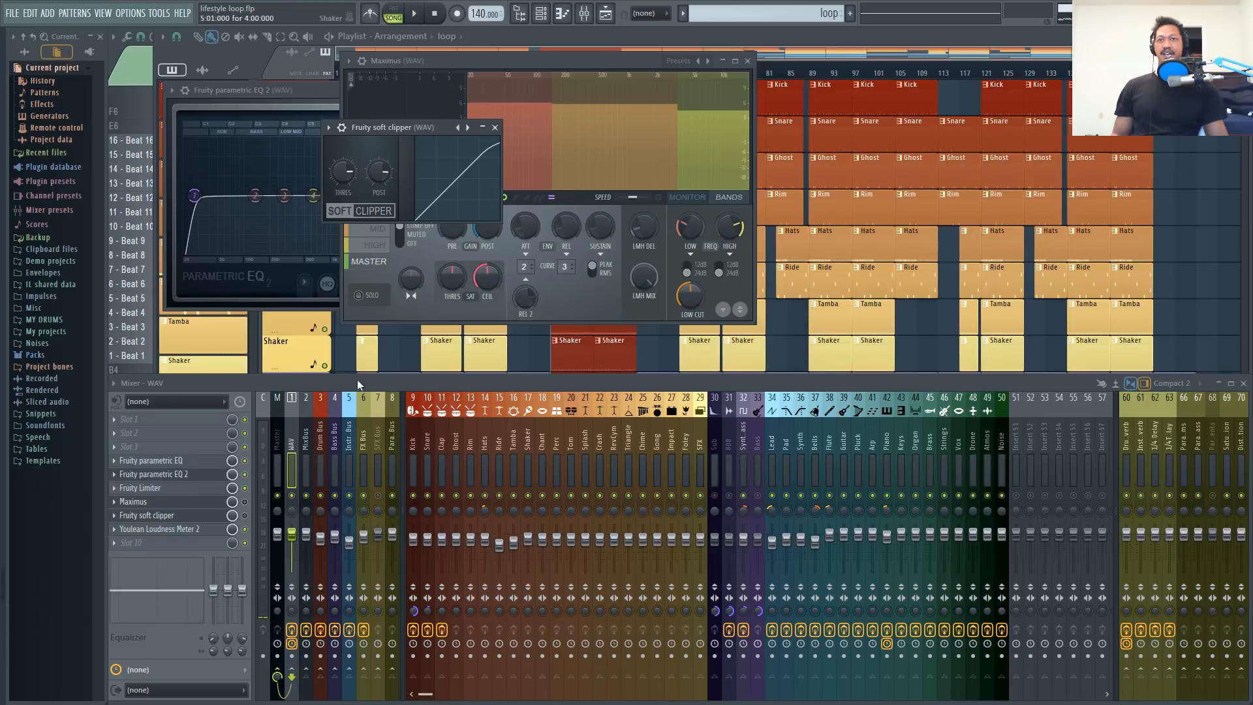
{"action": "left_click", "coordinate": [297, 446]}
{"action": "left_click", "coordinate": [305, 444]}
{"action": "left_click", "coordinate": [293, 443]}
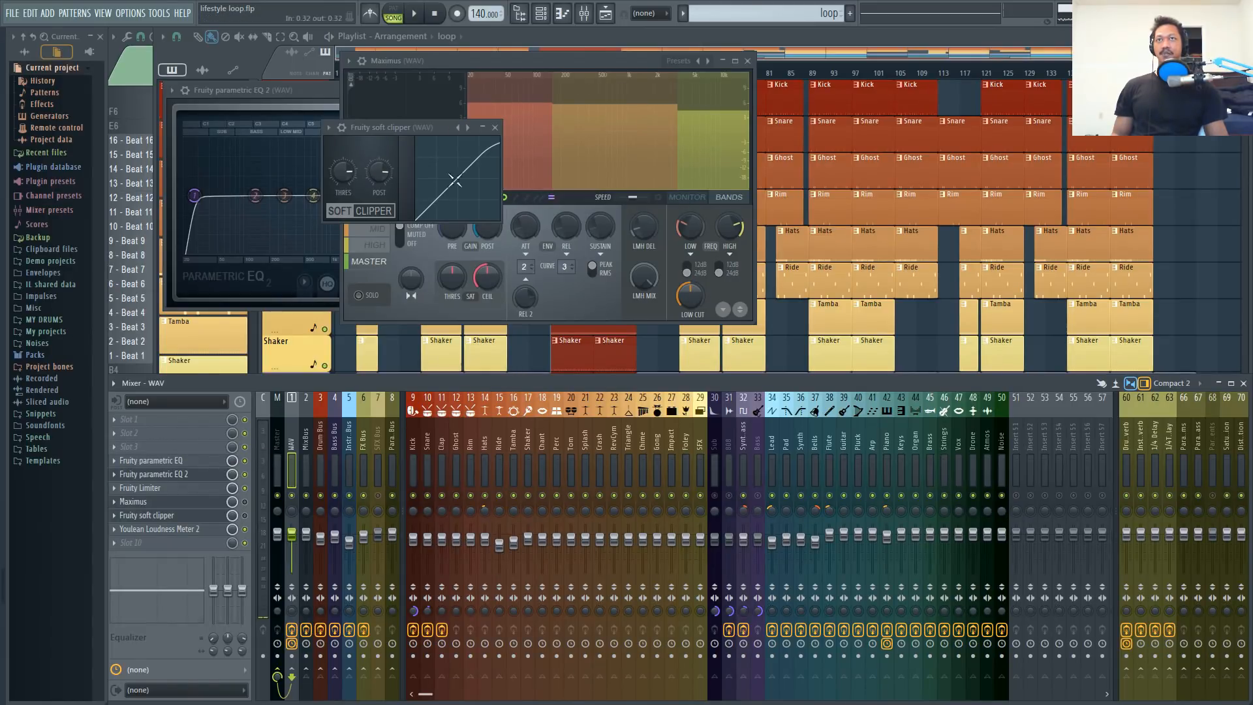
{"action": "mouse_move", "coordinate": [378, 127]}
{"action": "left_mouse_down"}
{"action": "mouse_move", "coordinate": [384, 146]}
{"action": "mouse_move", "coordinate": [371, 147]}
{"action": "left_mouse_up"}
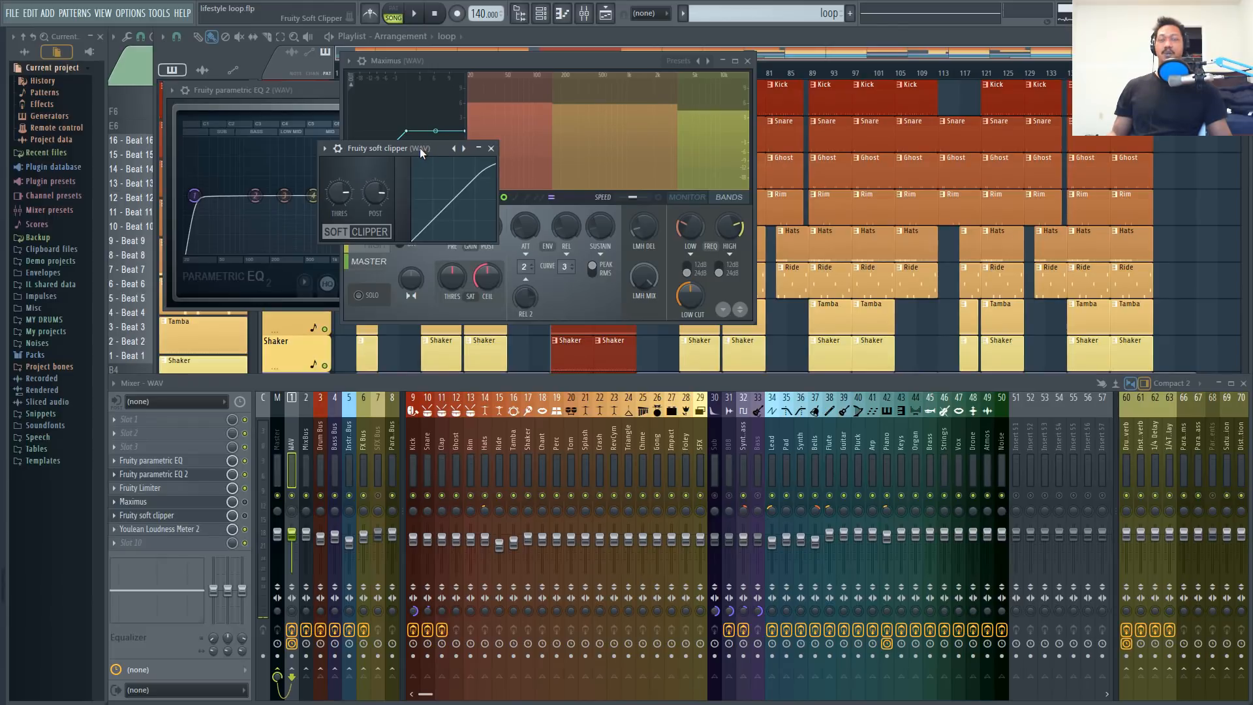
{"action": "left_click", "coordinate": [308, 447]}
{"action": "left_click", "coordinate": [295, 450]}
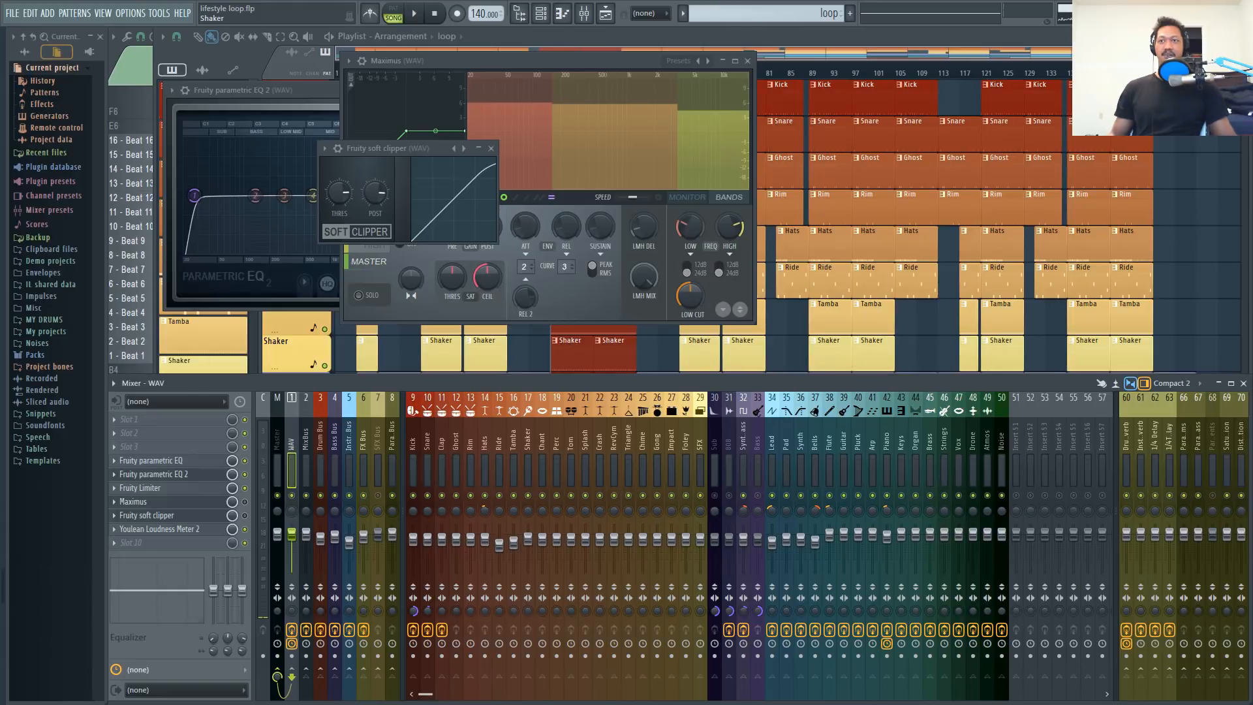
{"action": "left_click", "coordinate": [180, 519]}
{"action": "left_click", "coordinate": [180, 519]}
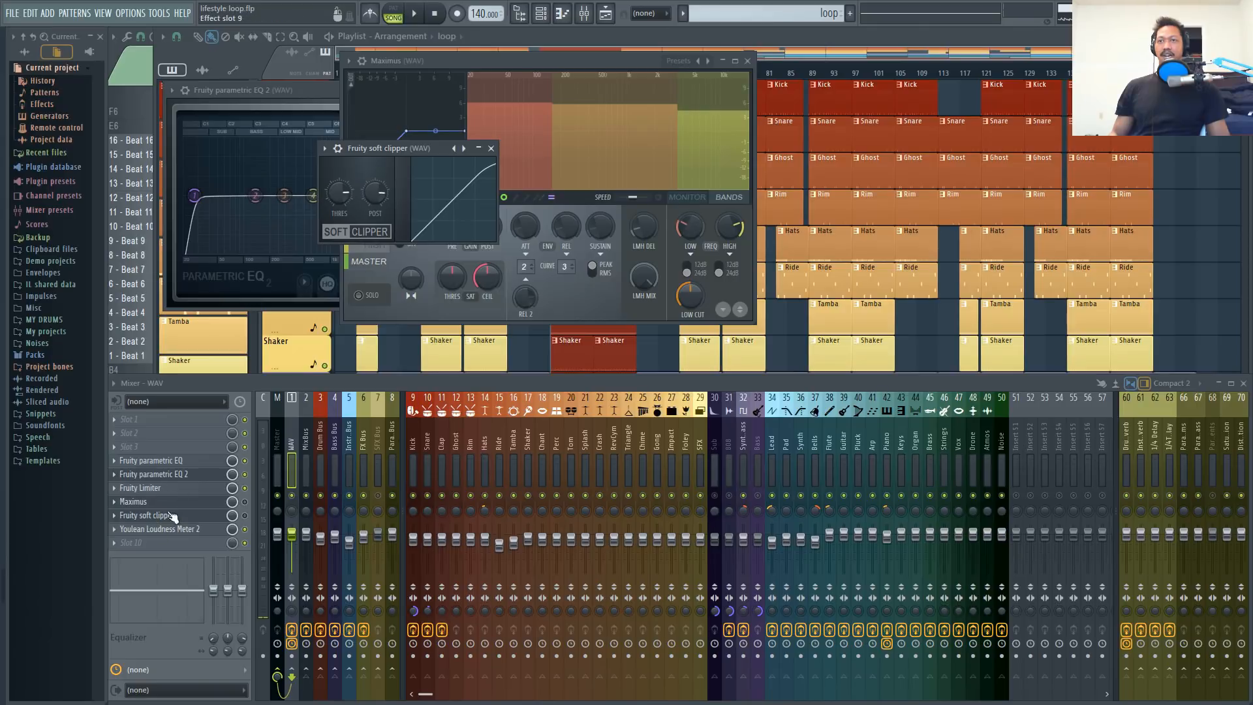
- Try lowering the WAV track's volume fader several times, resetting it to its default level after each attempt
{"action": "left_click_drag", "start_coordinate": [292, 534], "coordinate": [292, 549]}
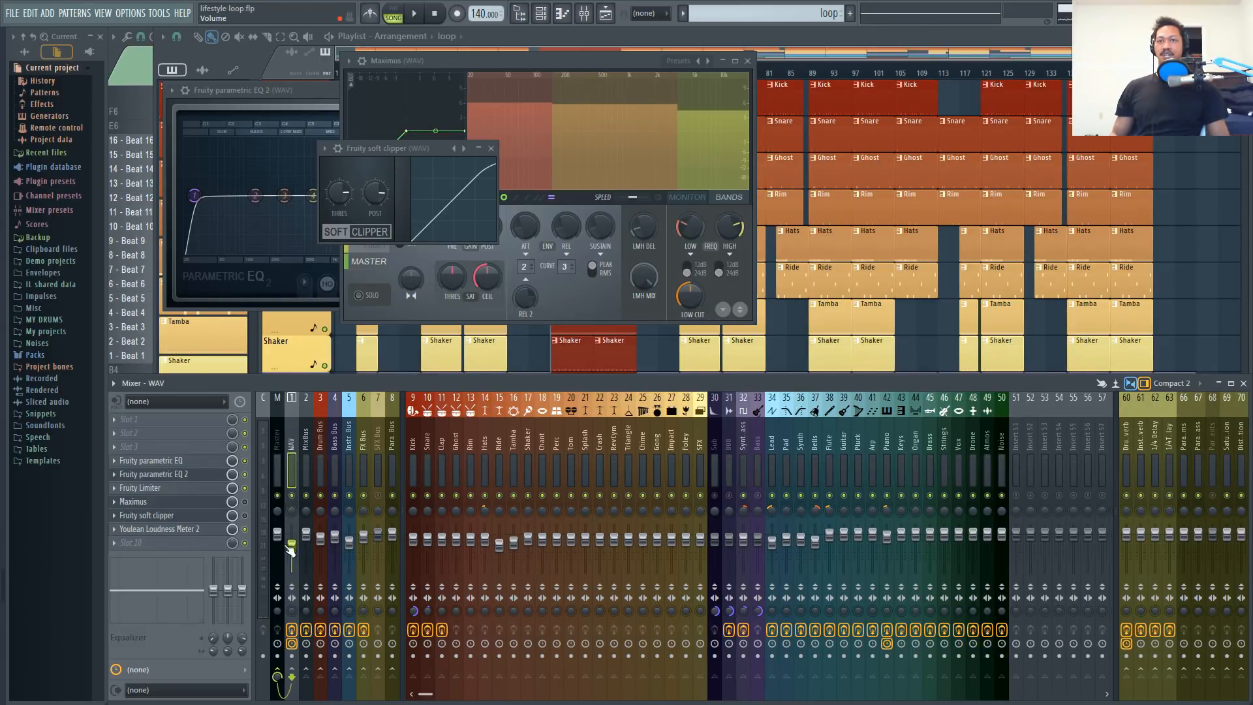
{"action": "right_click", "coordinate": [292, 547]}
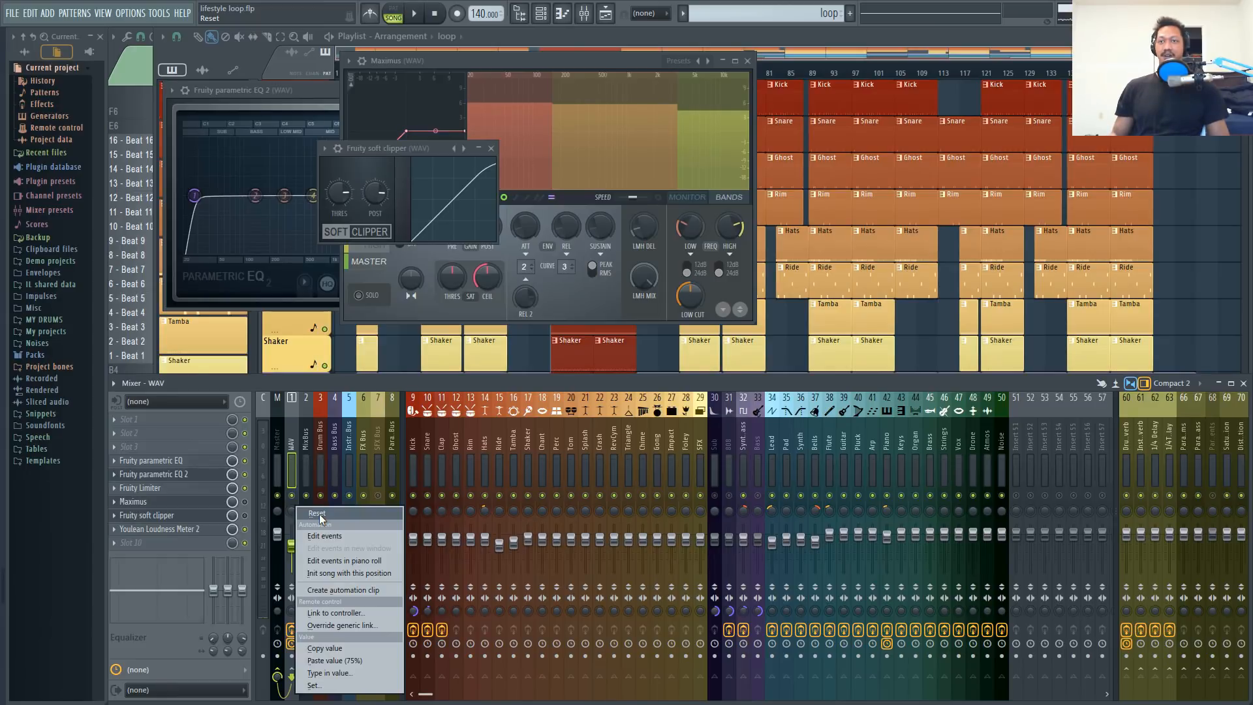
{"action": "left_click", "coordinate": [318, 514]}
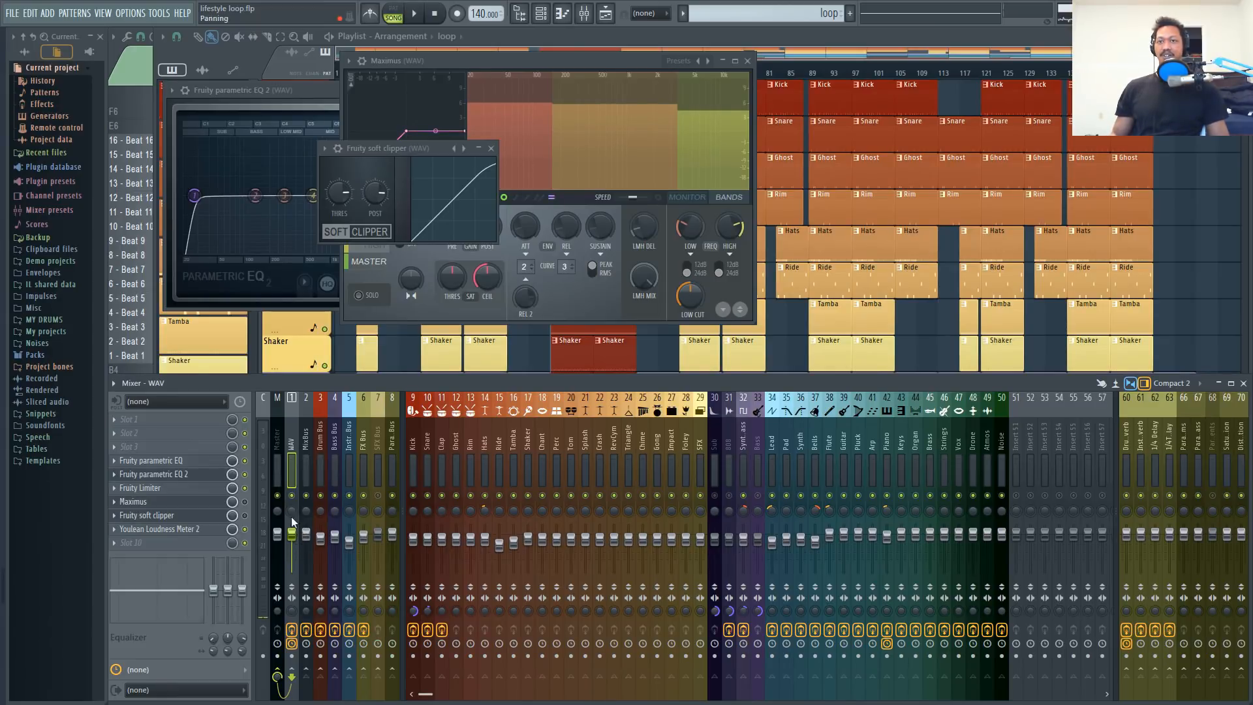
{"action": "left_click_drag", "start_coordinate": [292, 533], "coordinate": [296, 551]}
{"action": "right_click", "coordinate": [297, 558]}
{"action": "left_click", "coordinate": [318, 515]}
{"action": "right_click", "coordinate": [297, 553]}
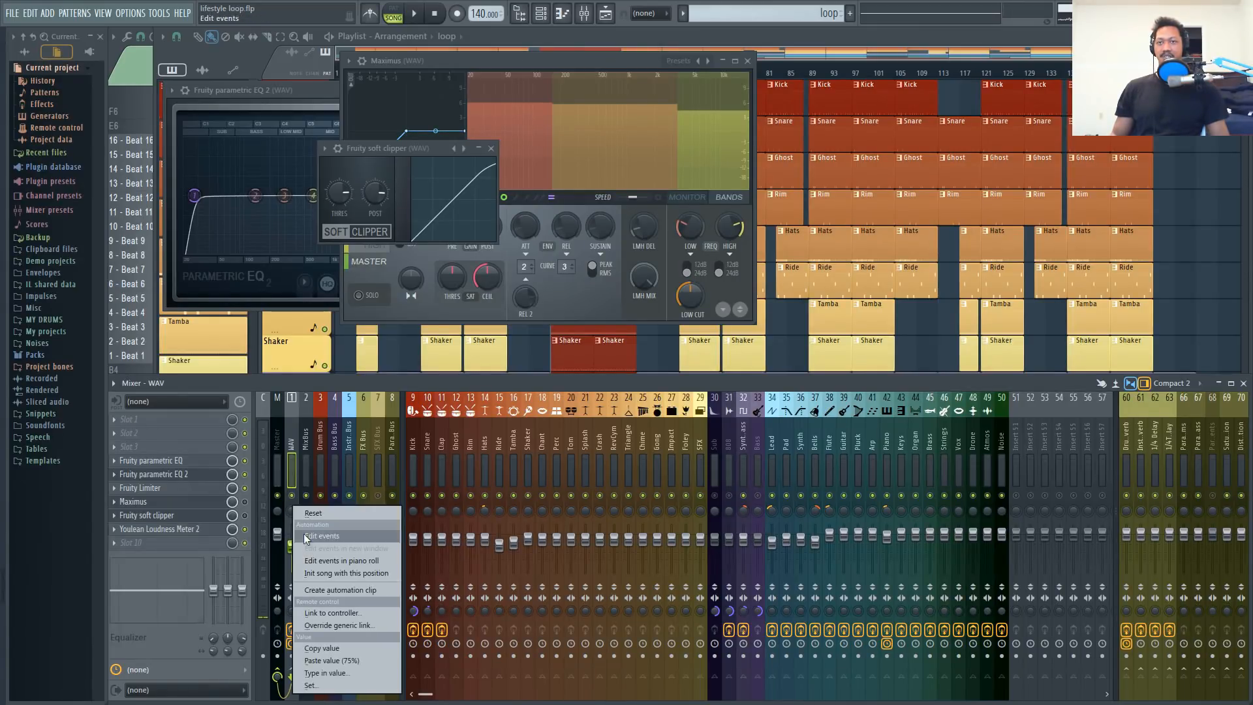
{"action": "left_click", "coordinate": [310, 514]}
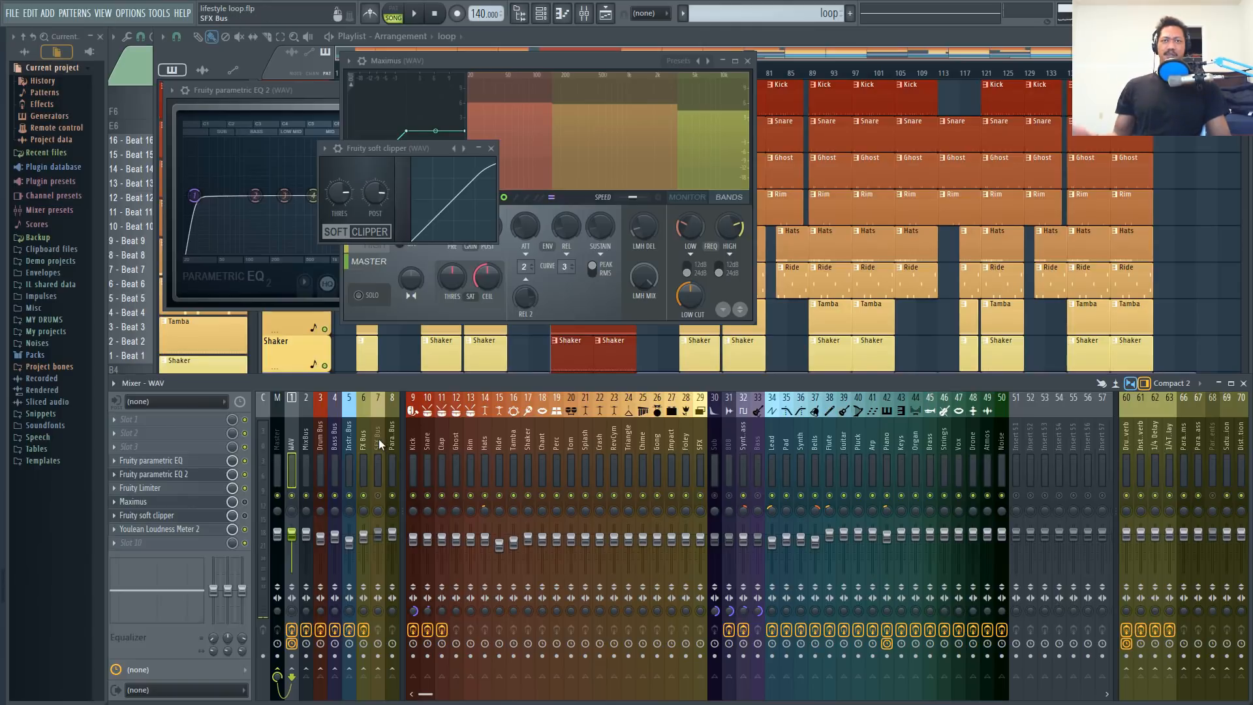
{"action": "left_click_drag", "start_coordinate": [291, 529], "coordinate": [297, 549]}
{"action": "right_click", "coordinate": [298, 549]}
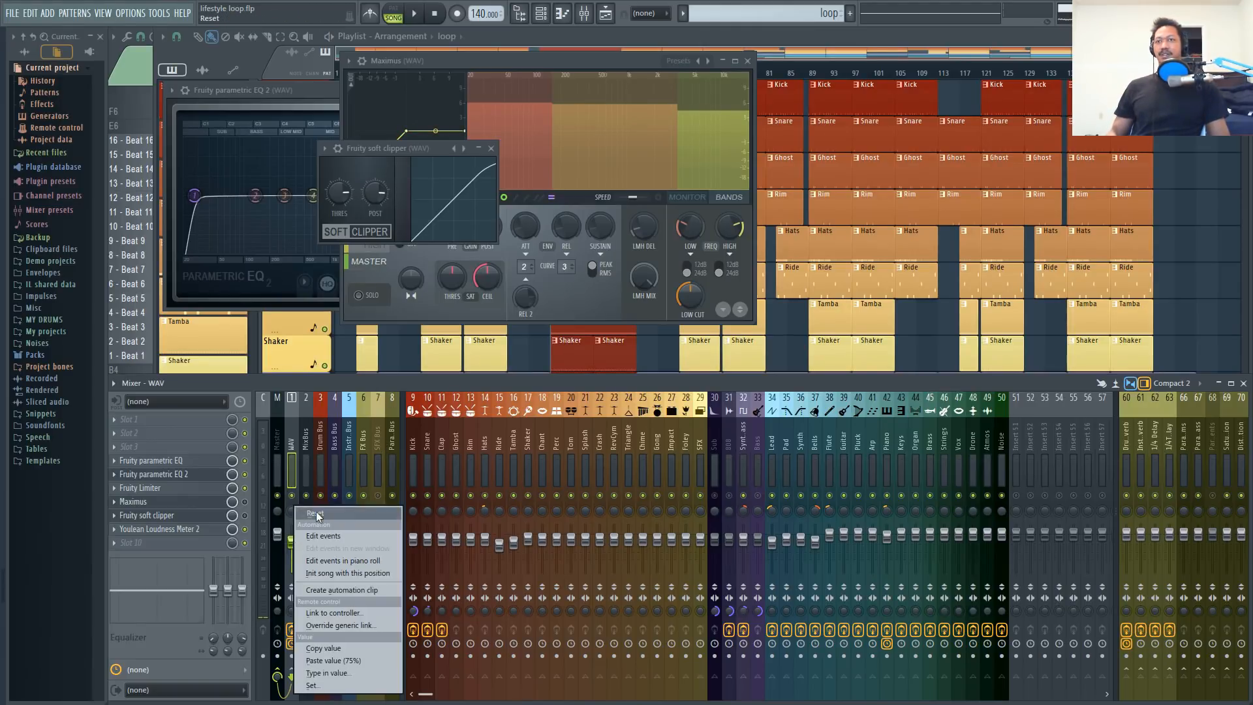
{"action": "left_click", "coordinate": [316, 511]}
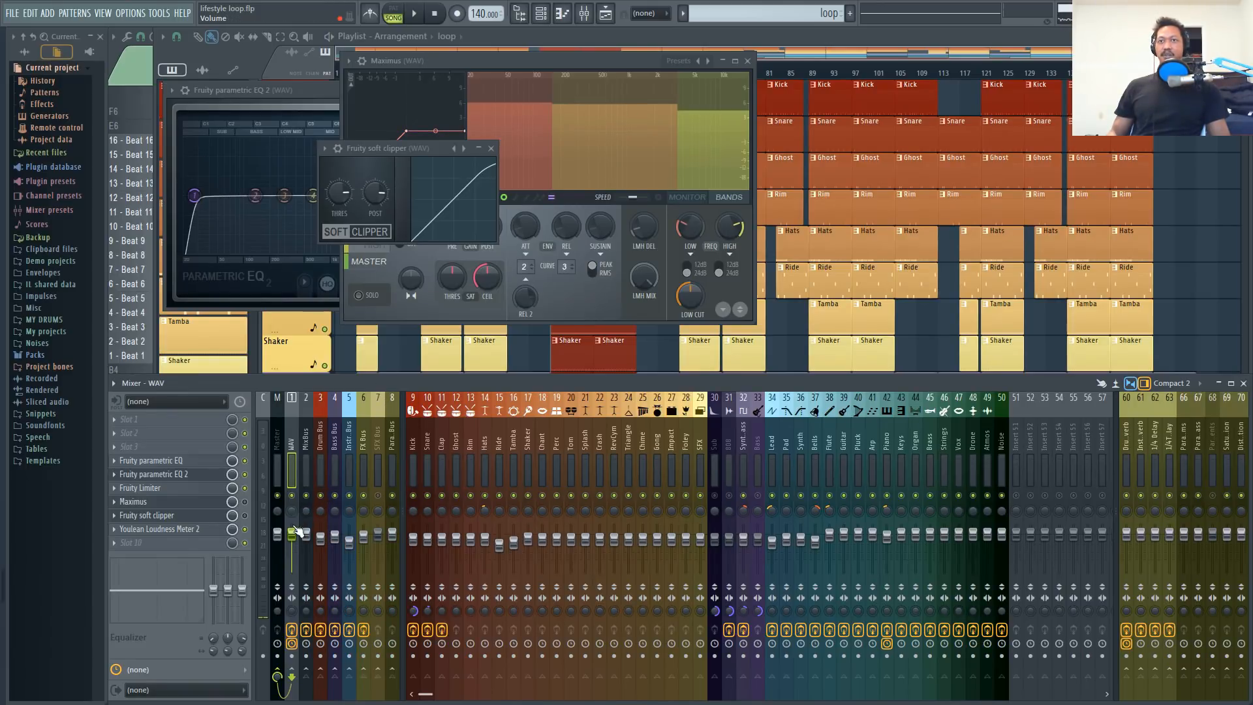
{"action": "left_click_drag", "start_coordinate": [297, 537], "coordinate": [297, 547]}
{"action": "right_click", "coordinate": [293, 546]}
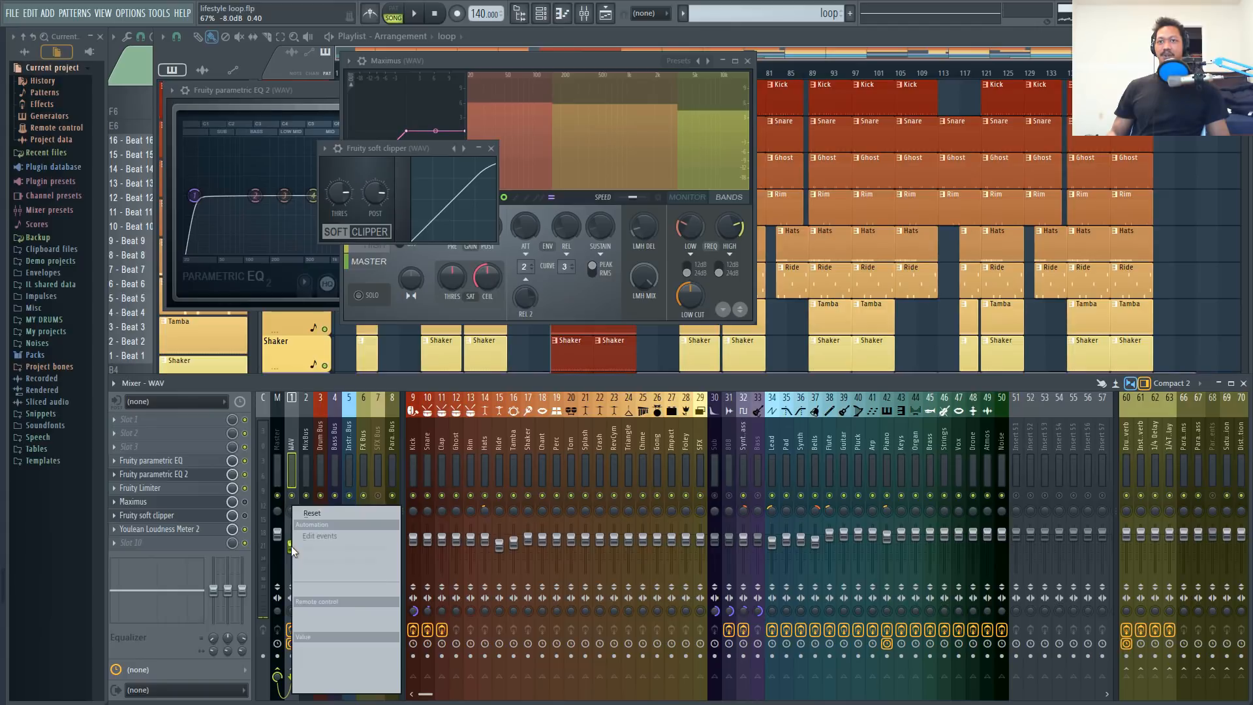
{"action": "left_click", "coordinate": [309, 514]}
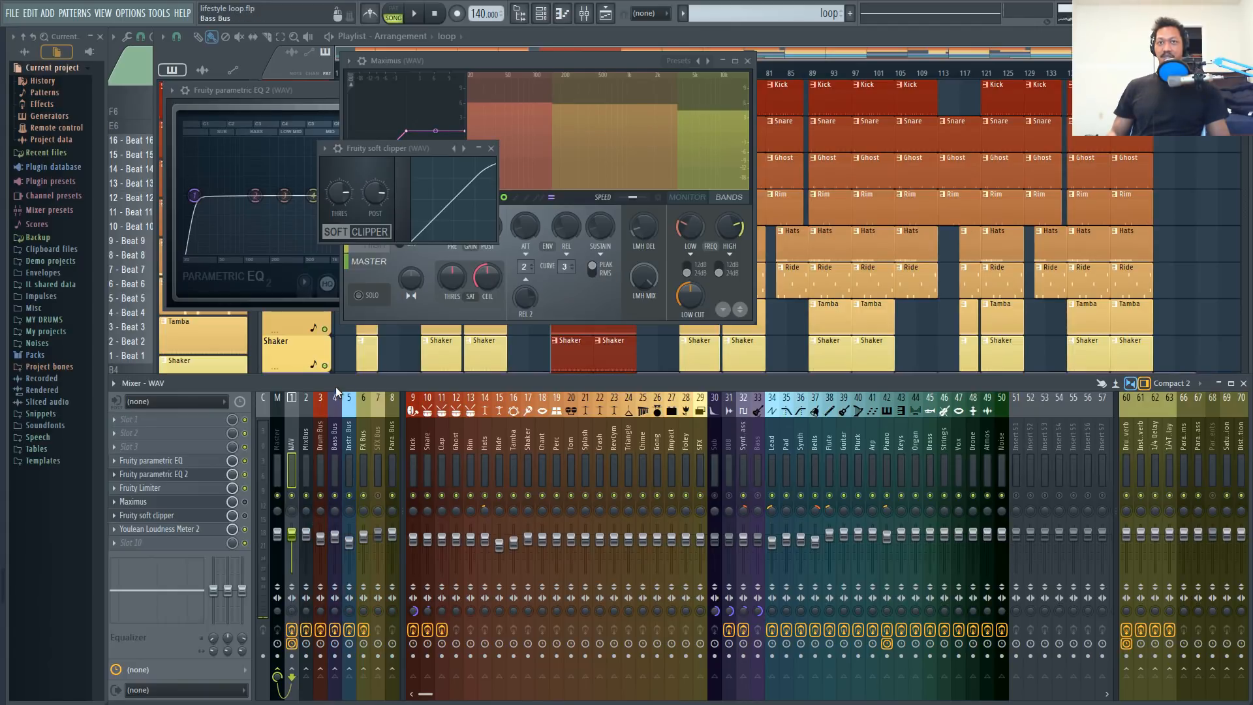